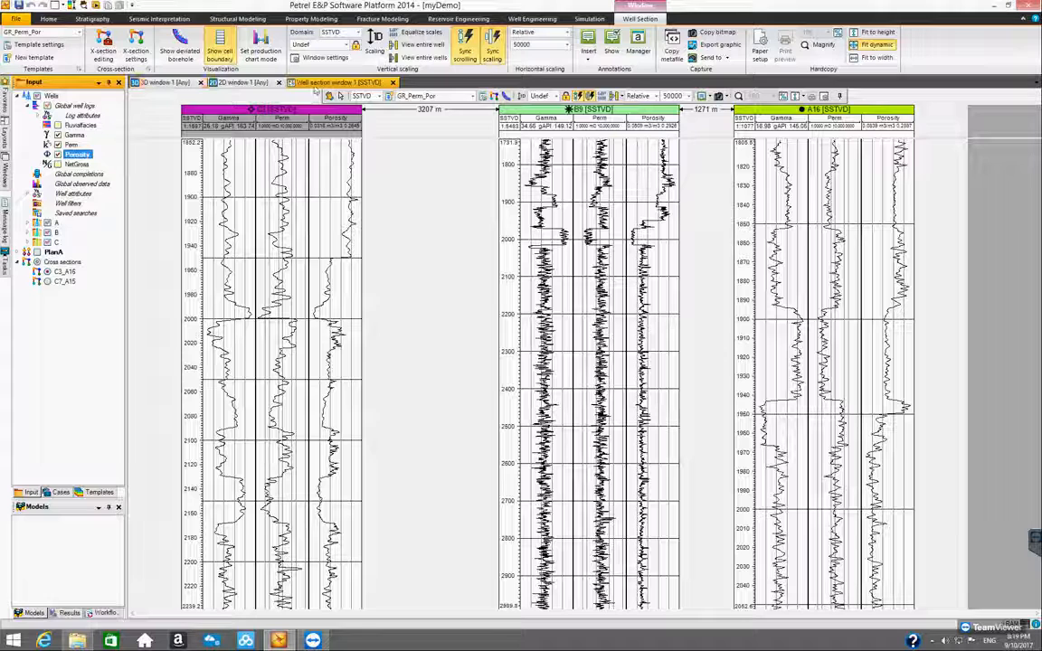
- Examine the wells and the C3_A16 and C7_A15 cross sections in the 3D window from several angles, then return to the well section
click(170, 85)
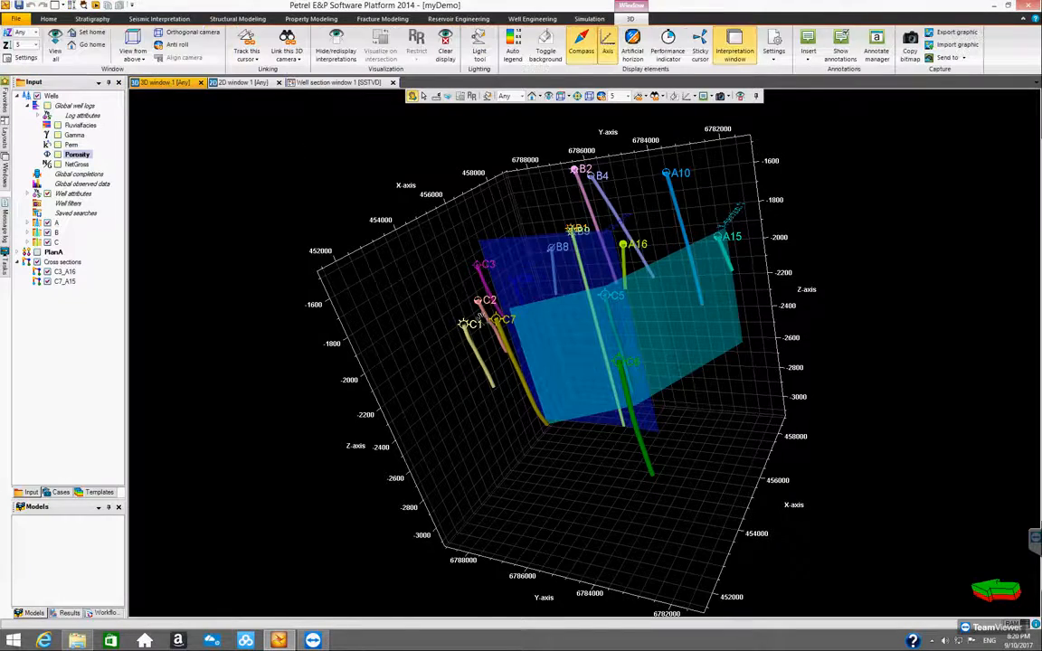
drag(478, 302, 599, 400)
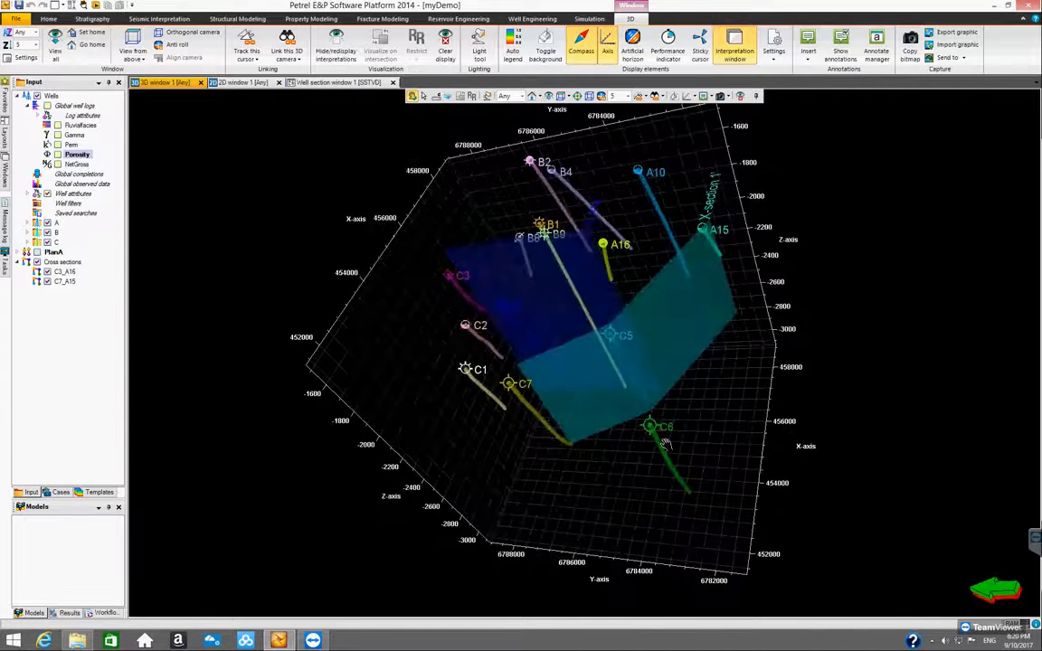
drag(458, 288, 623, 271)
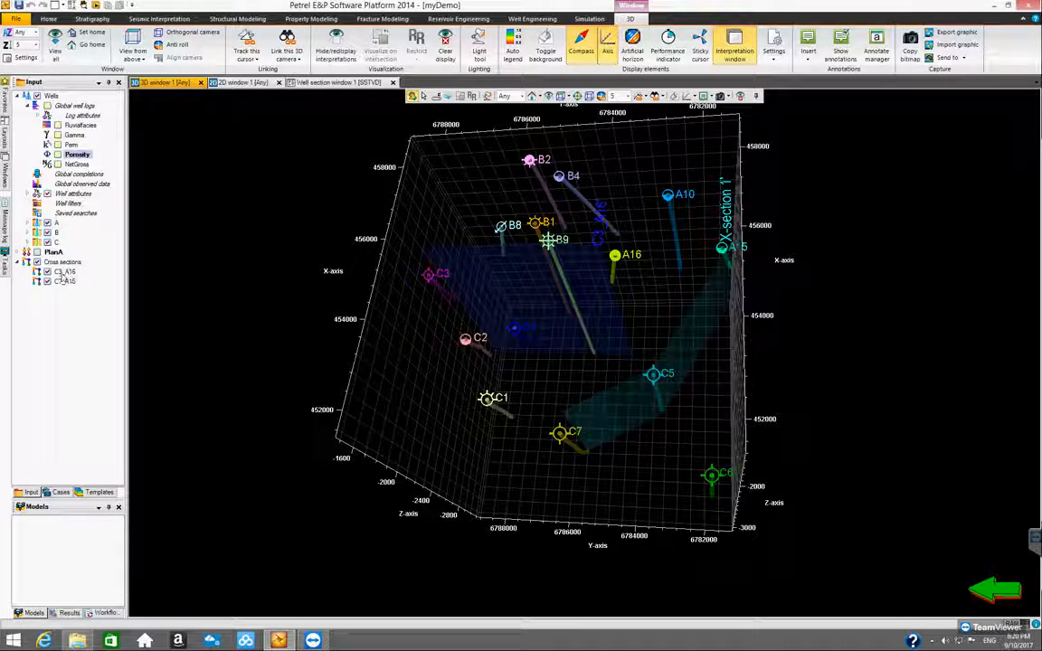
drag(496, 347, 576, 413)
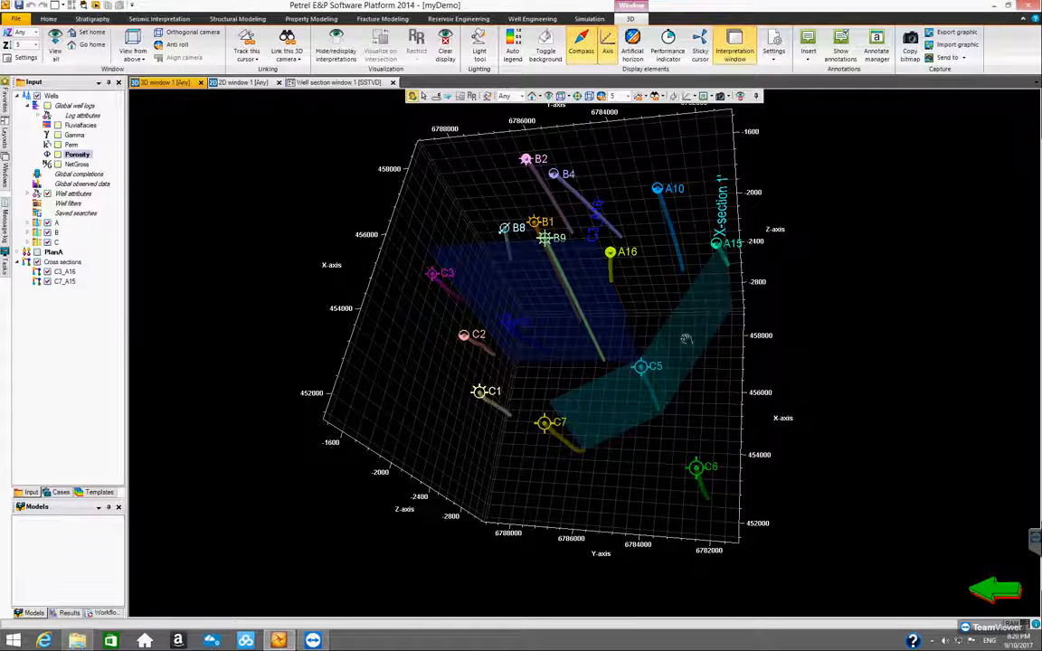
drag(615, 359, 455, 369)
drag(532, 384, 343, 226)
click(310, 83)
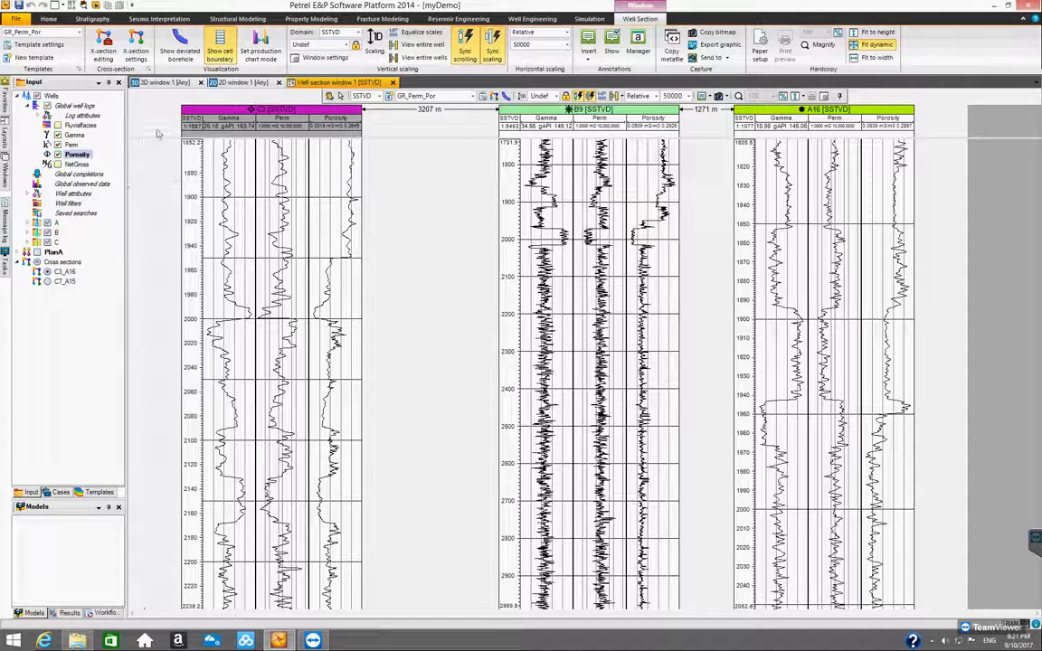
click(91, 19)
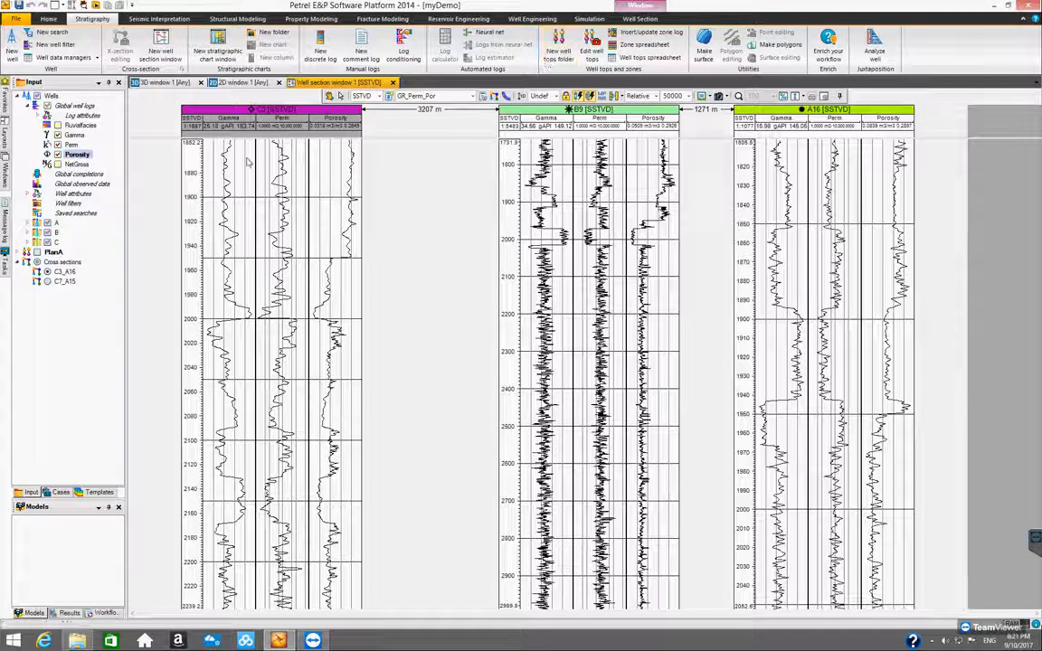
click(158, 83)
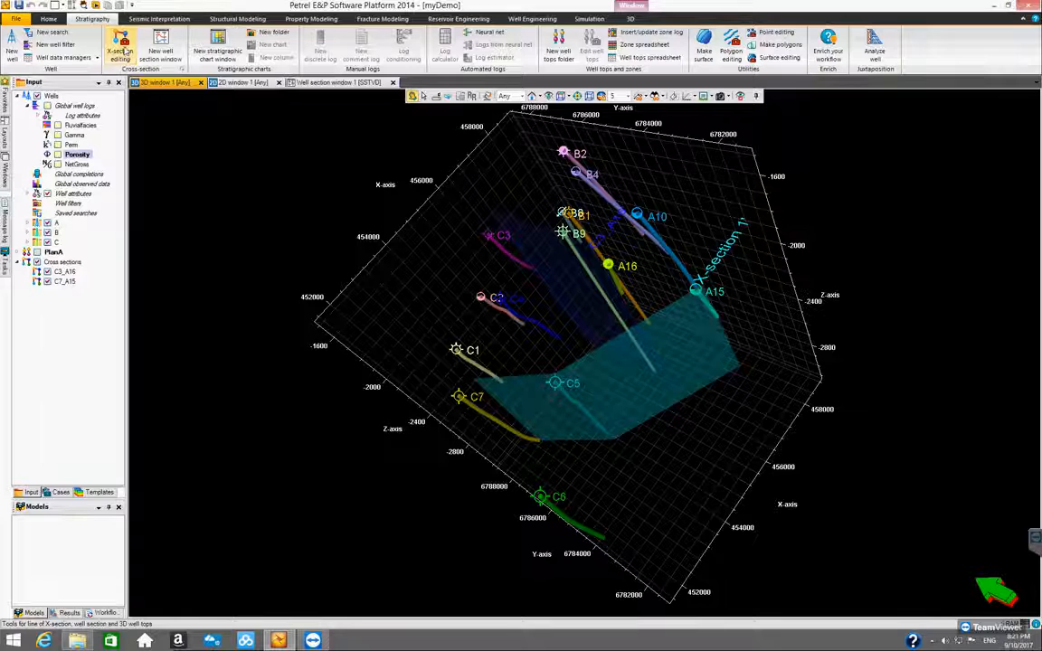
click(121, 47)
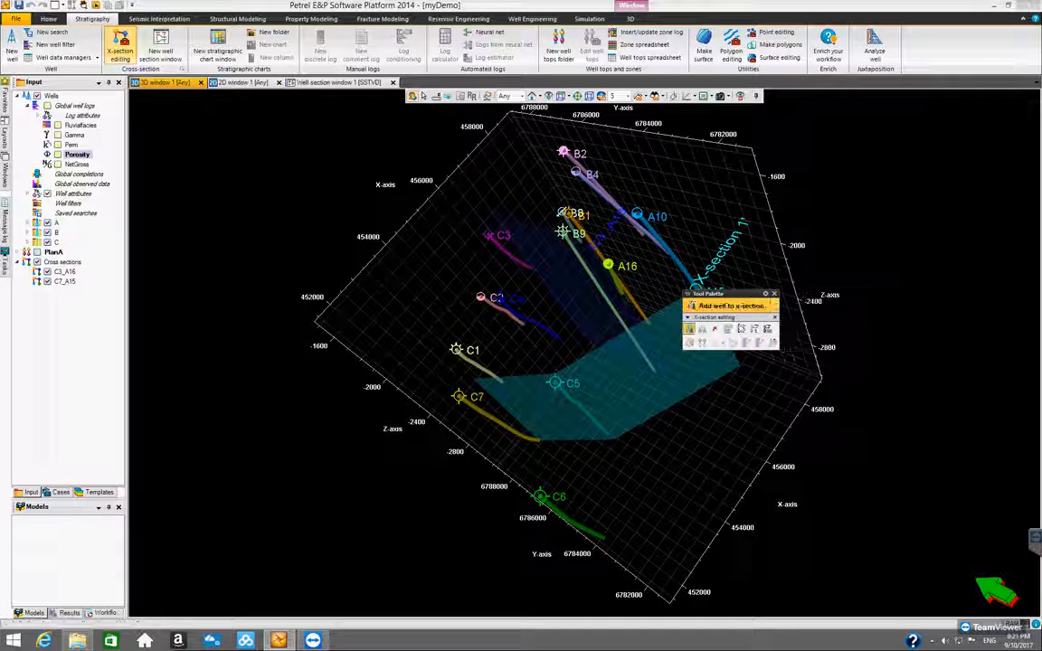
click(689, 330)
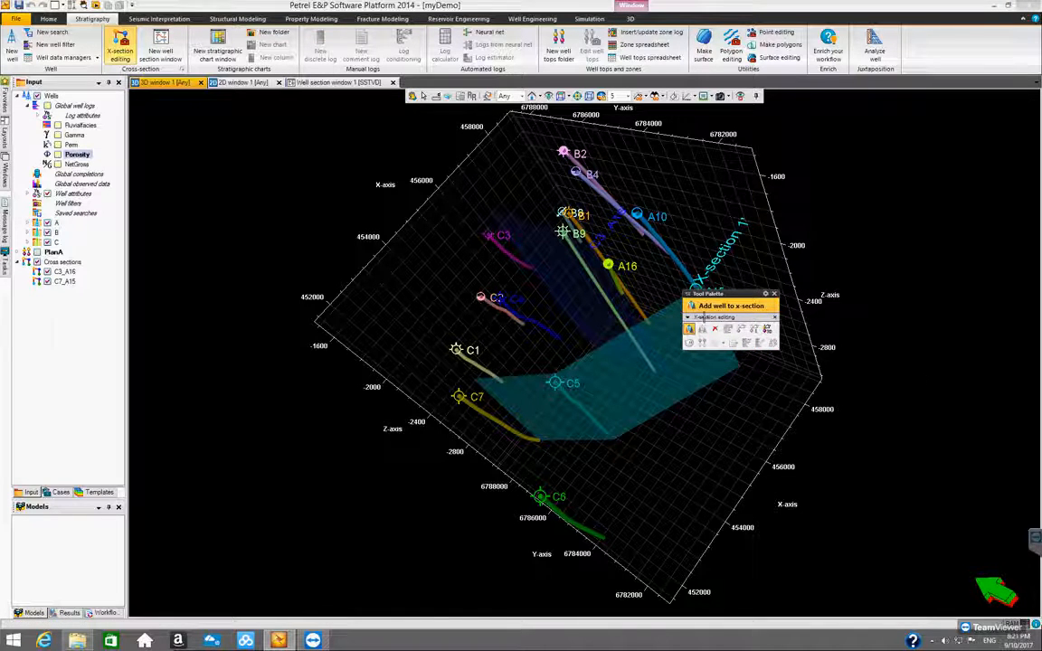
click(774, 294)
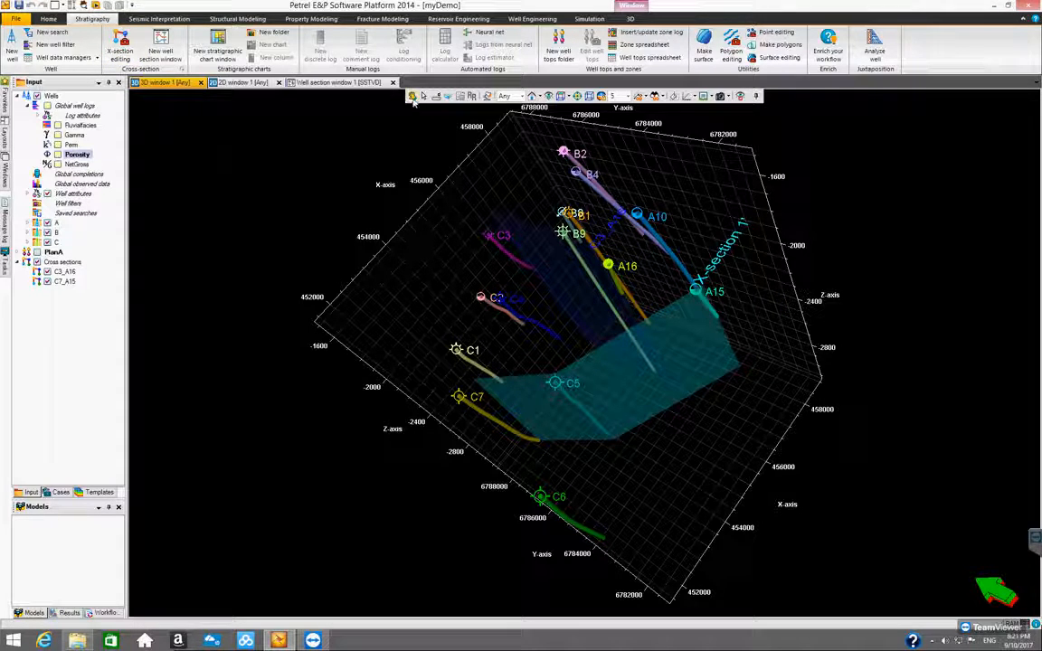
- Inspect the wells and cross sections in 3D from a lower angle, then bring up the well section window's own tools
drag(507, 236, 550, 231)
drag(430, 282, 428, 291)
drag(519, 287, 517, 240)
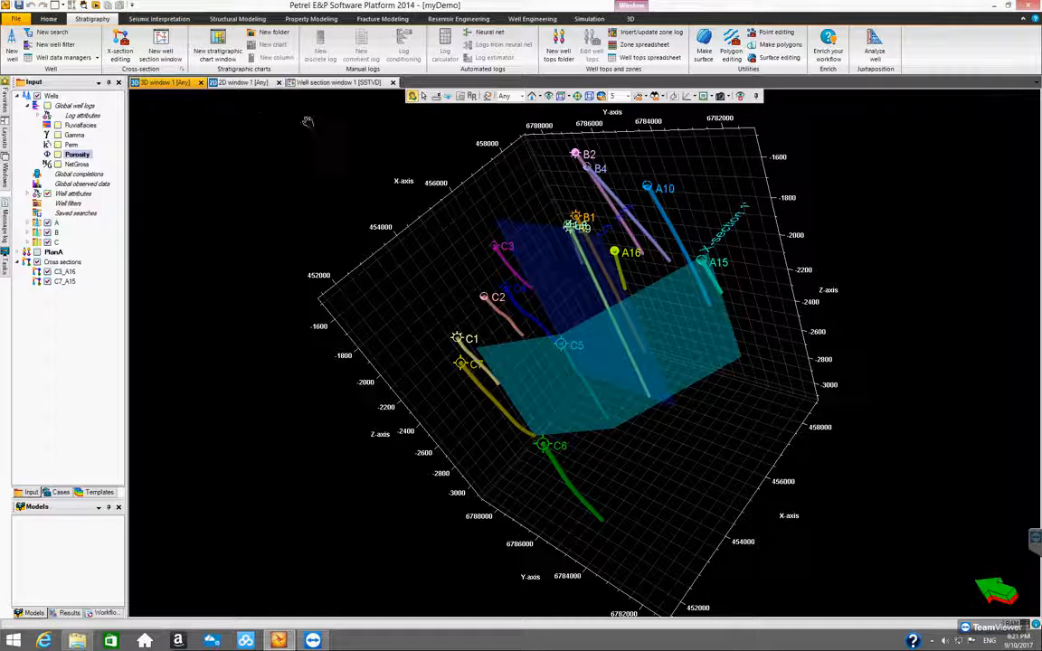
click(349, 82)
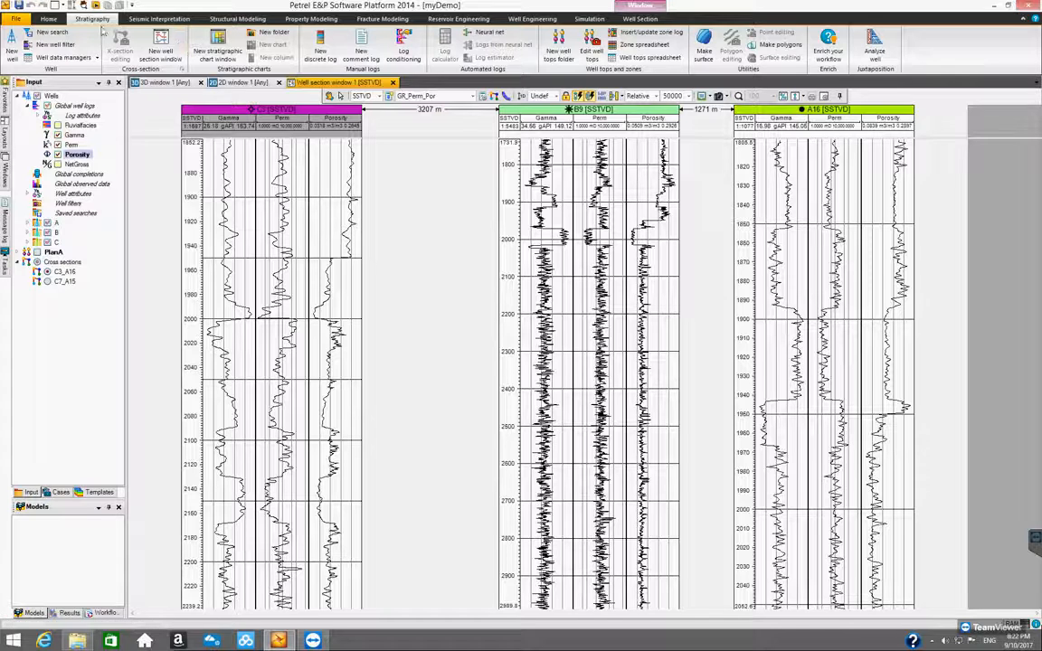
click(637, 9)
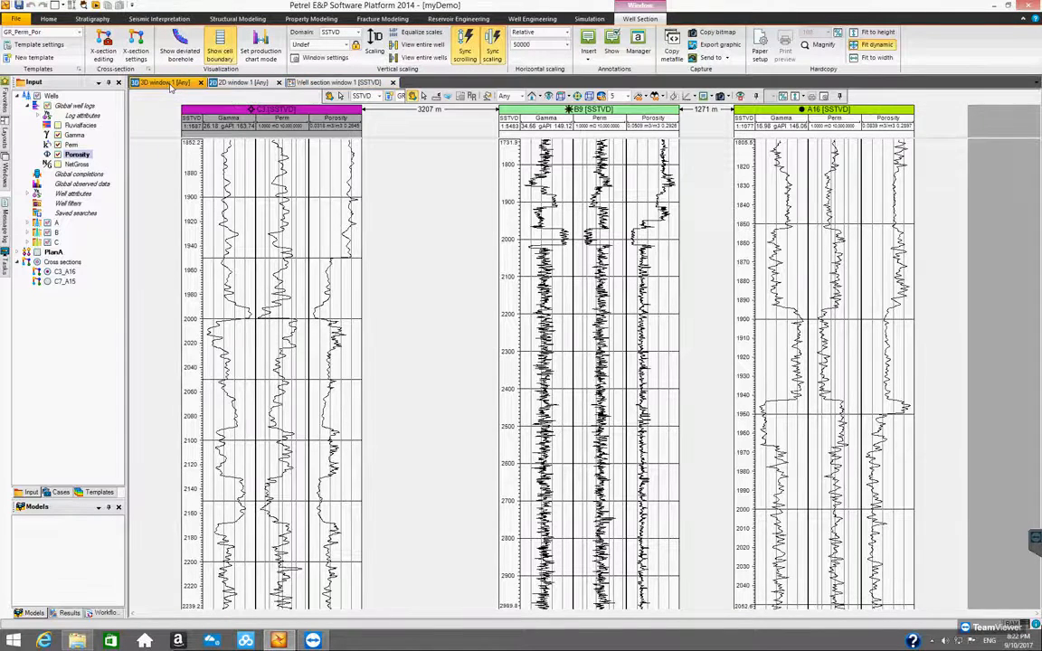
- Compare the well positions and cross-section lines in the 3D and 2D windows before returning to the well section
click(167, 83)
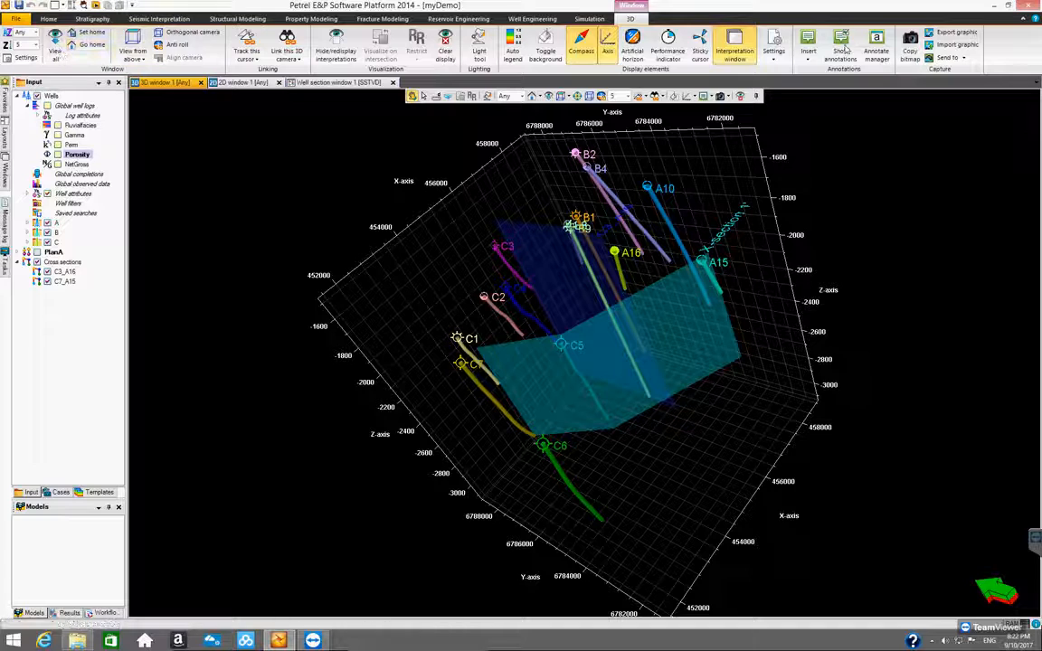
drag(536, 273, 617, 338)
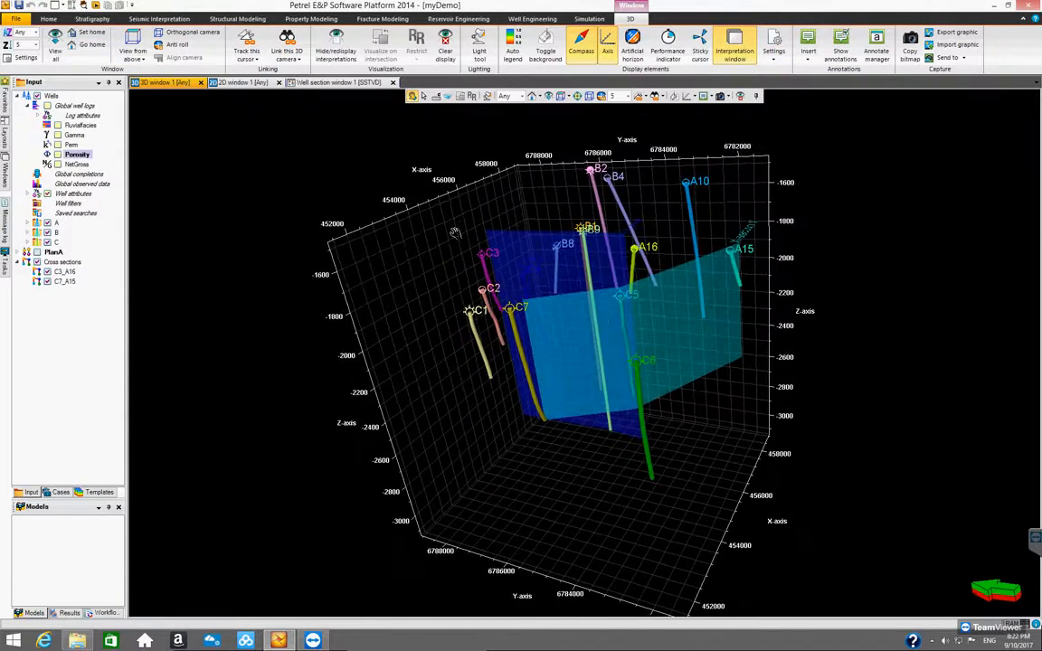
click(236, 82)
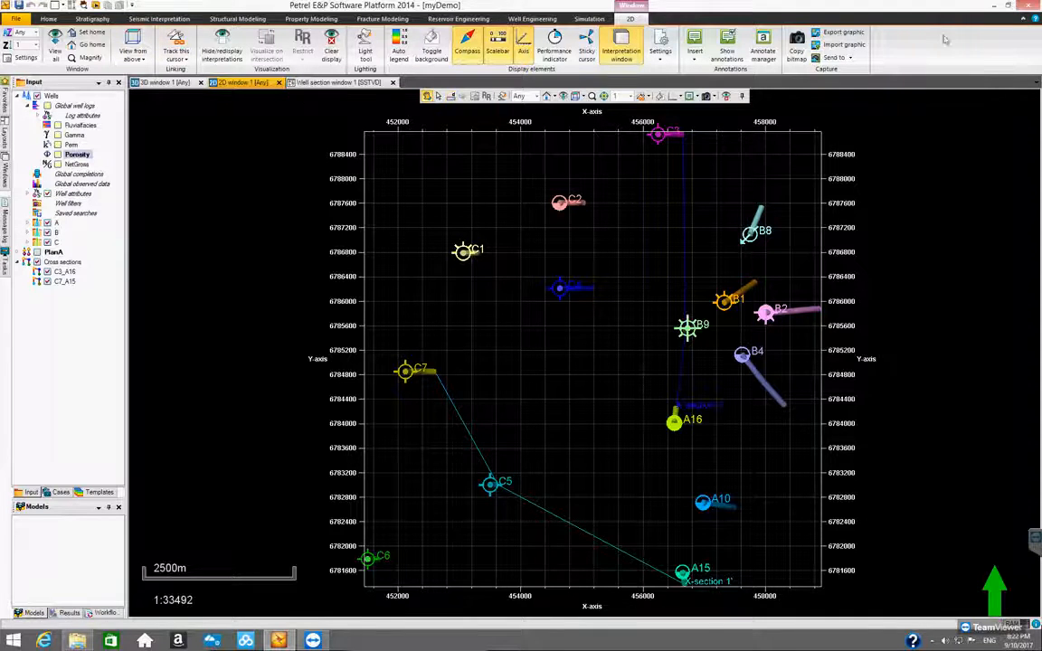
scroll(559, 278, down, 1)
scroll(559, 278, down, 3)
scroll(624, 282, up, 3)
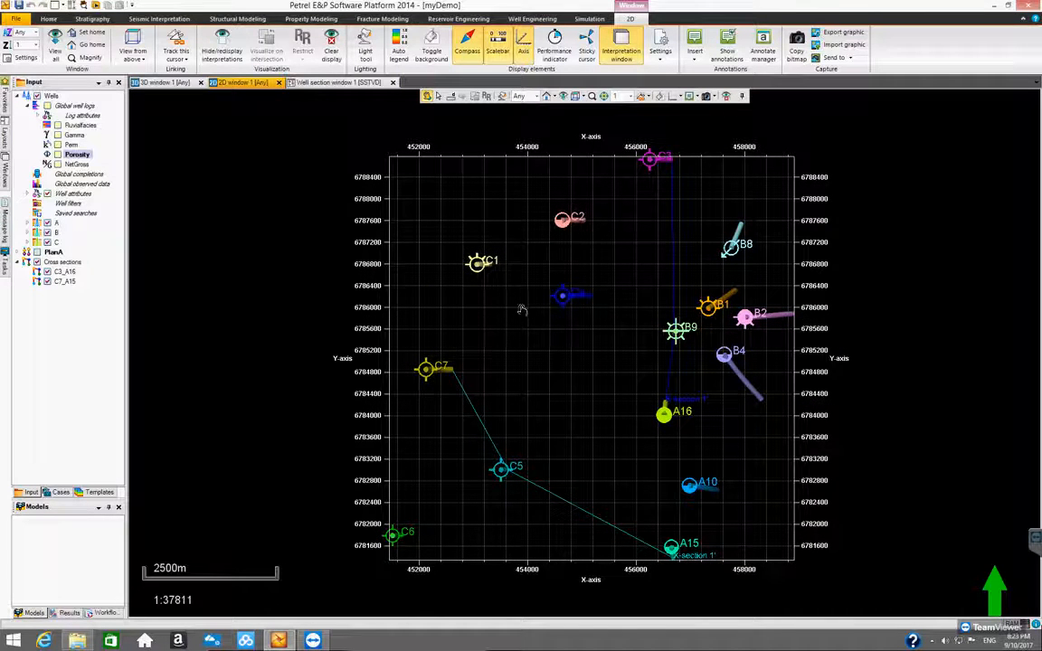
click(322, 83)
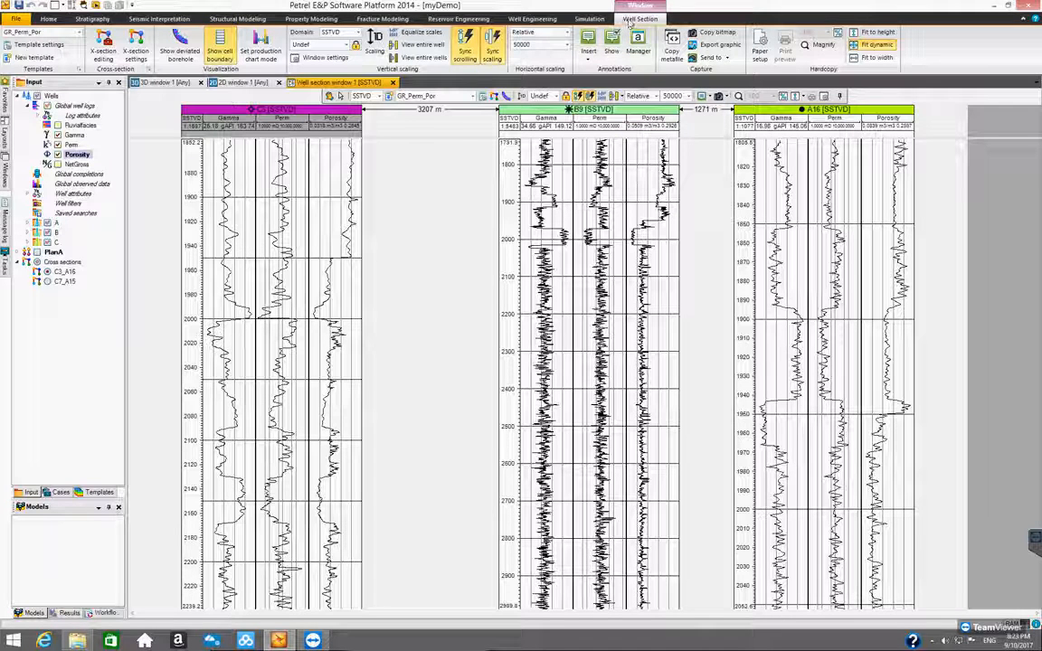
- Examine the available well section templates, keeping the GR_Perm_Por template for the displayed wells
click(231, 36)
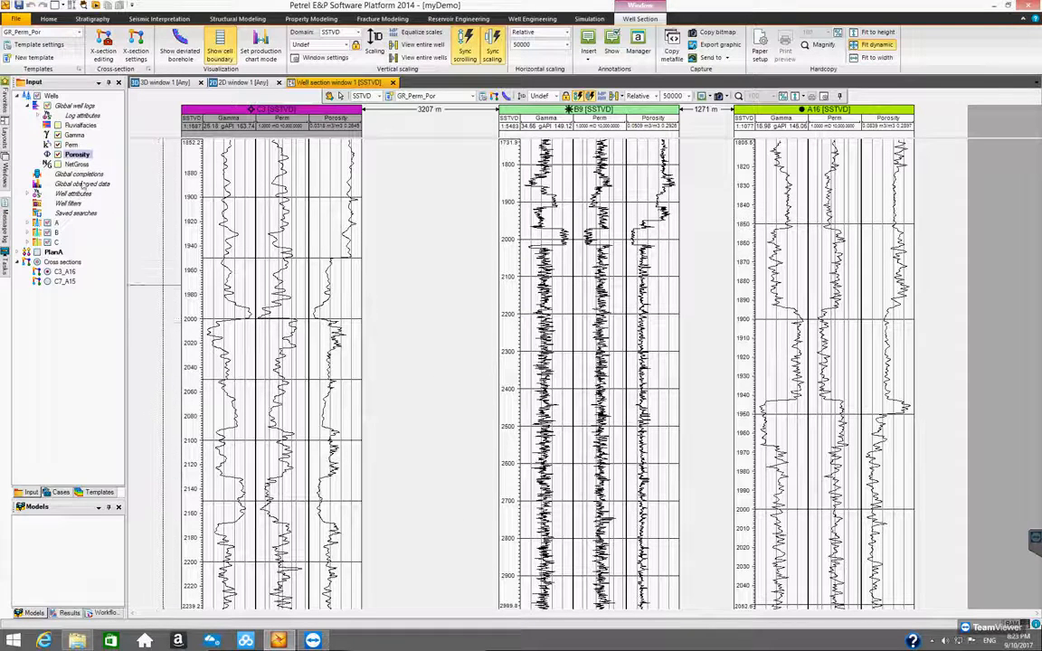
mouse_move(6, 90)
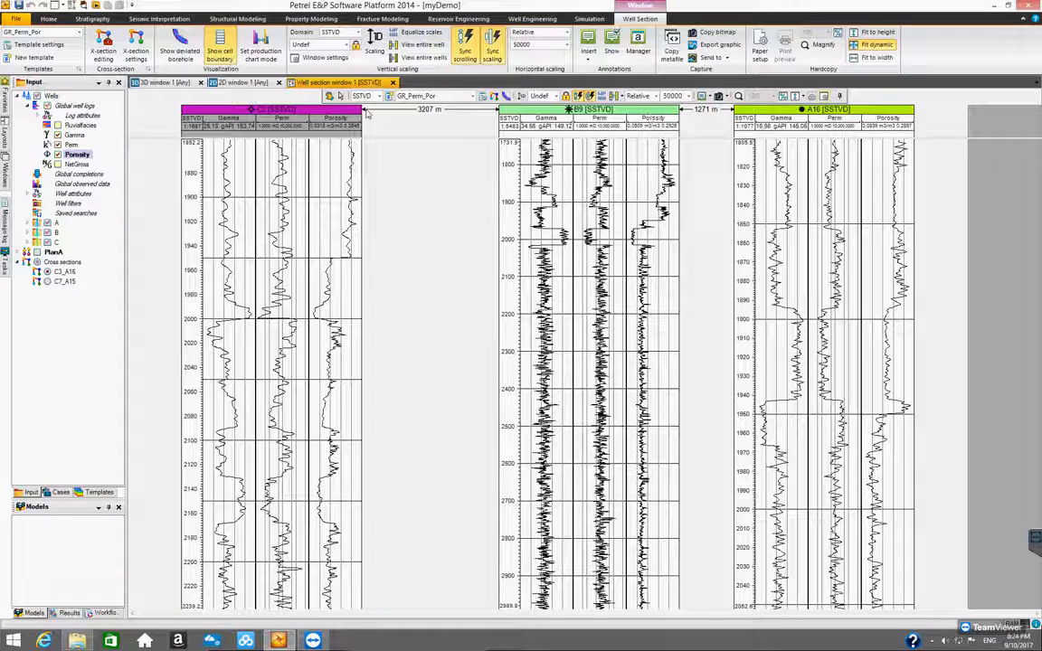
click(330, 96)
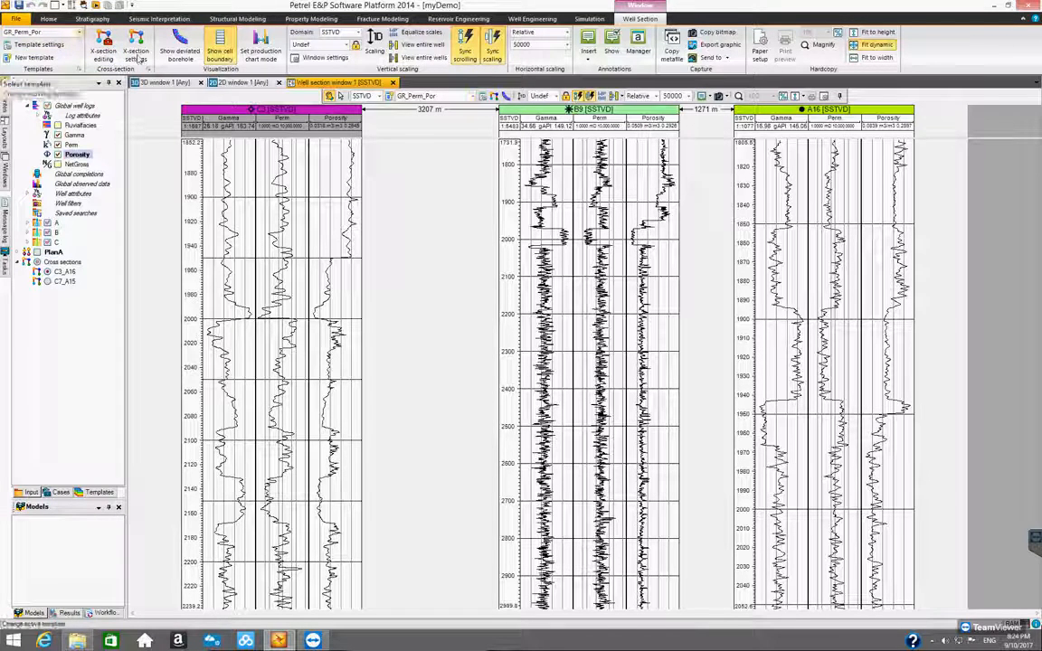
click(471, 96)
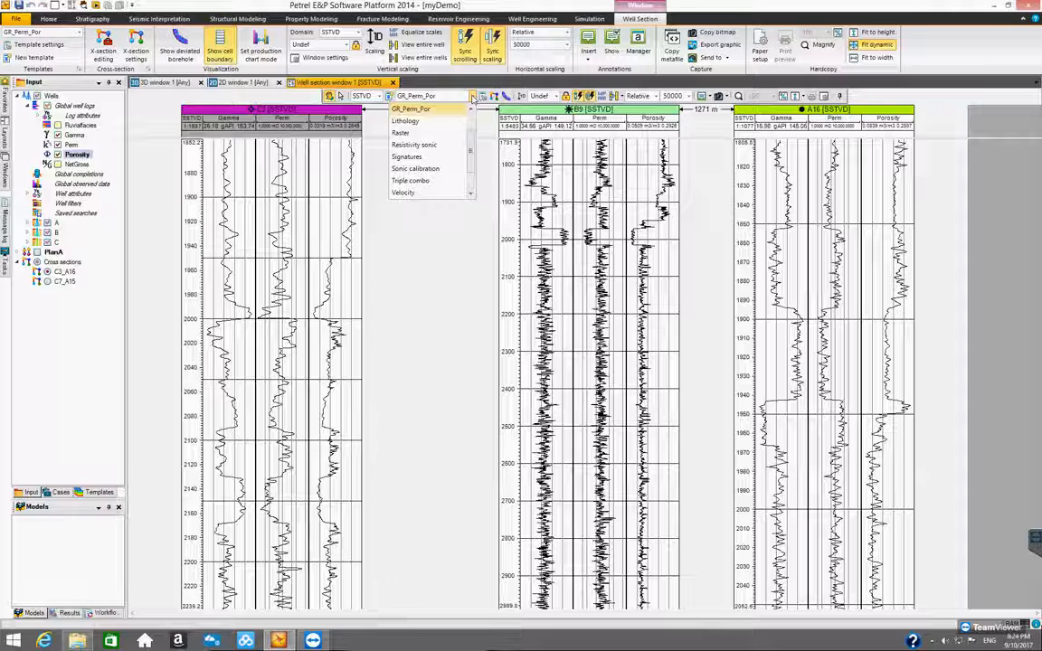
click(471, 96)
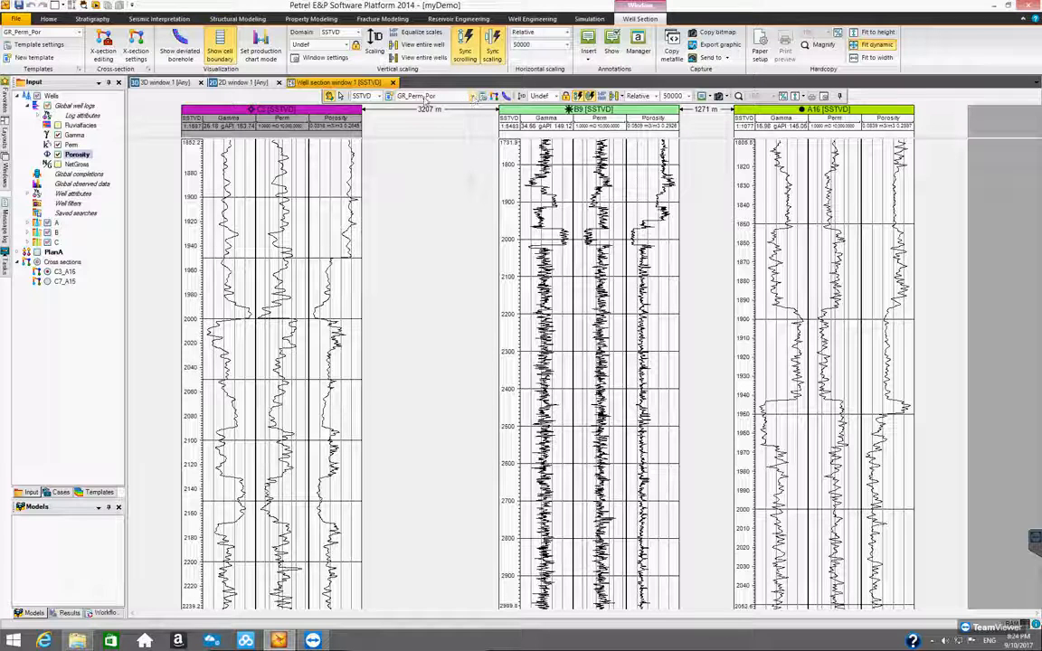
click(79, 35)
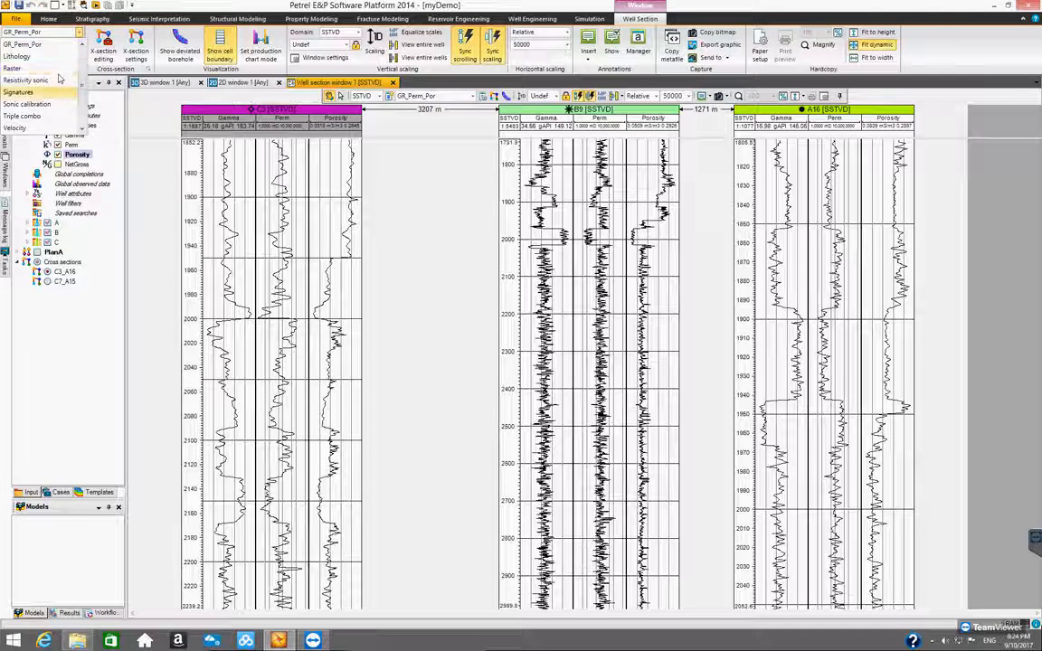
click(79, 34)
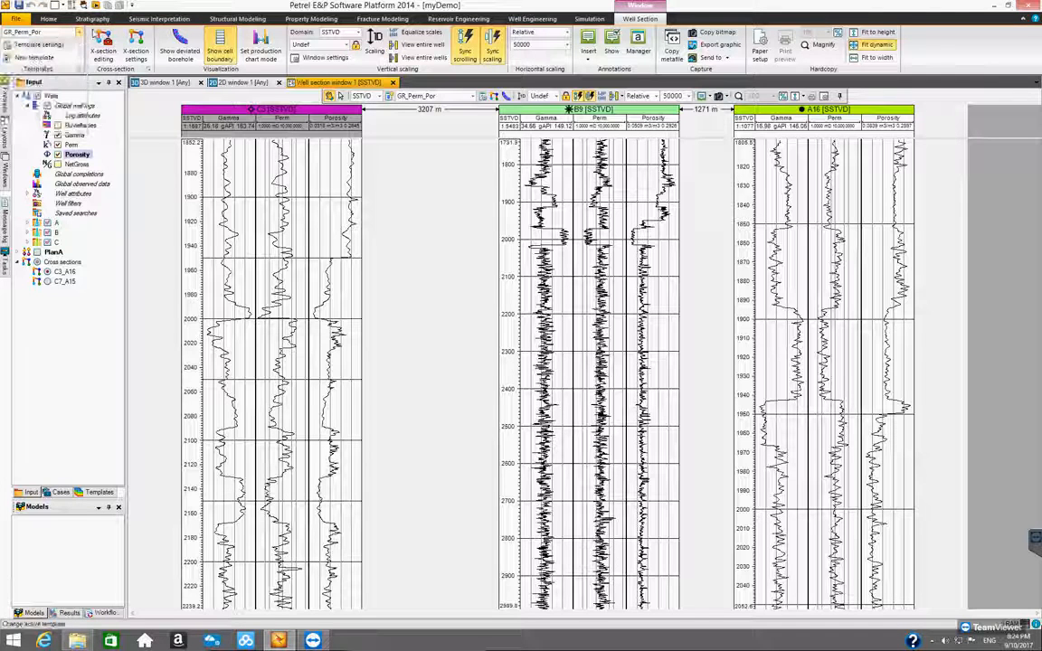
click(473, 97)
click(472, 98)
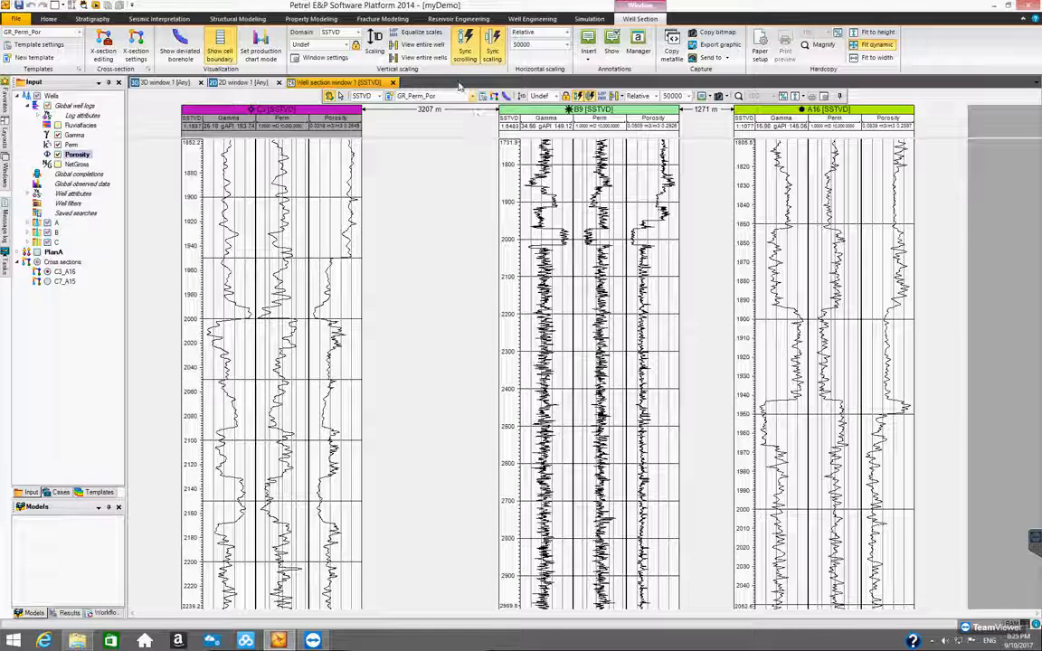
click(45, 49)
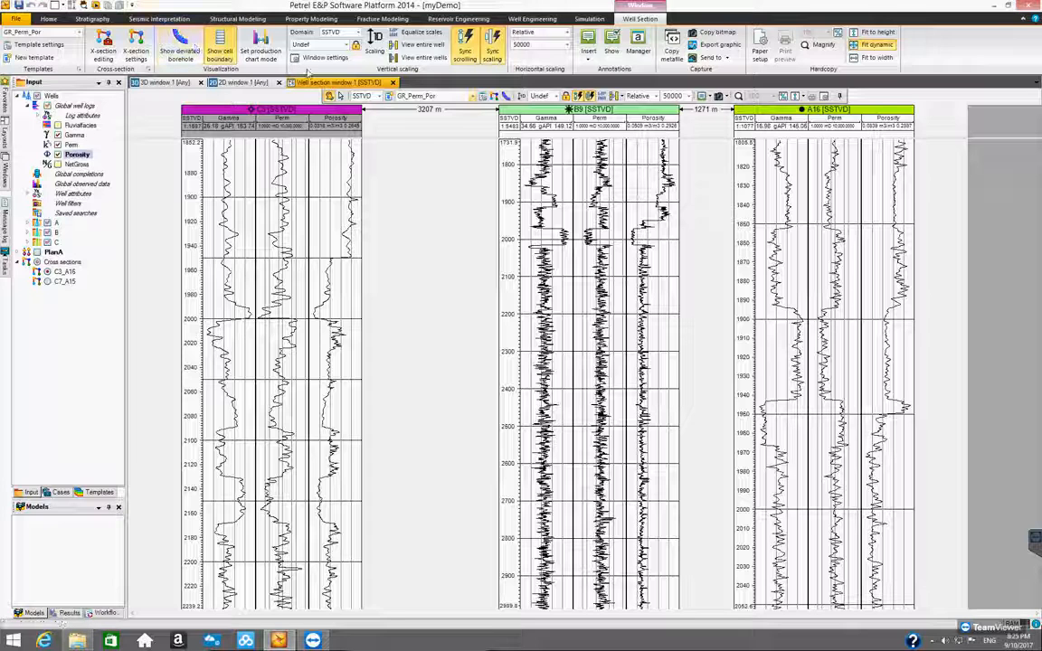
click(467, 54)
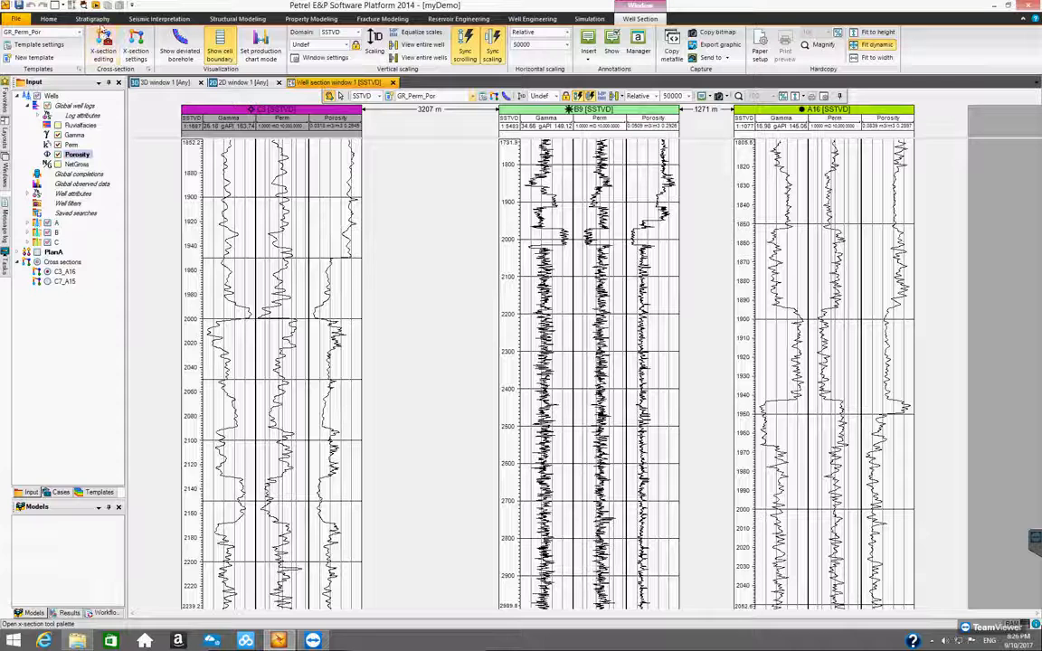
click(94, 19)
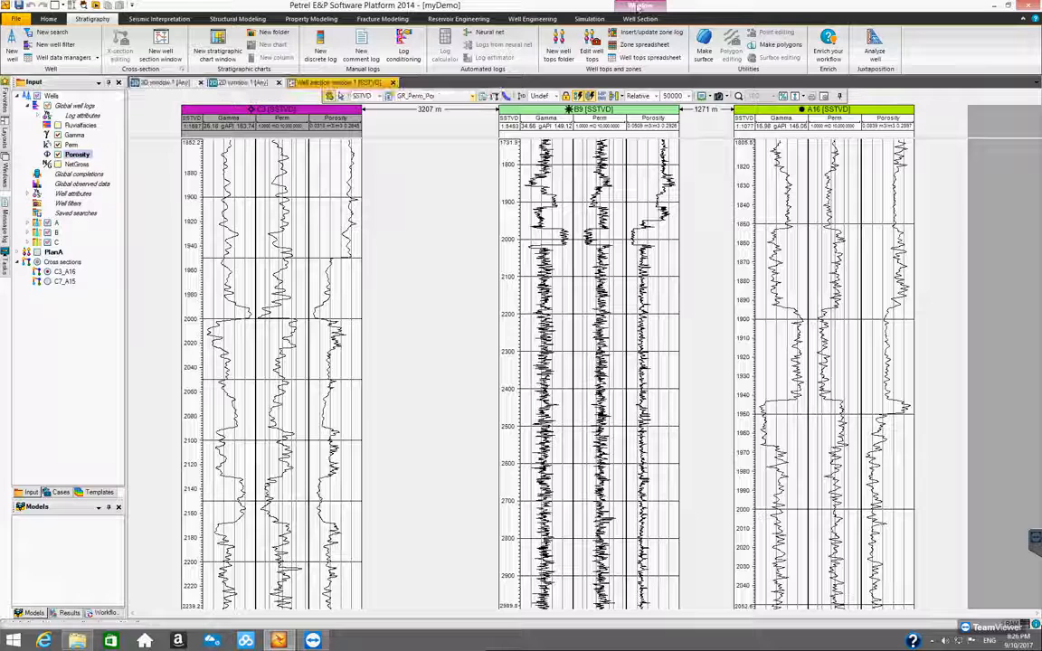
click(638, 9)
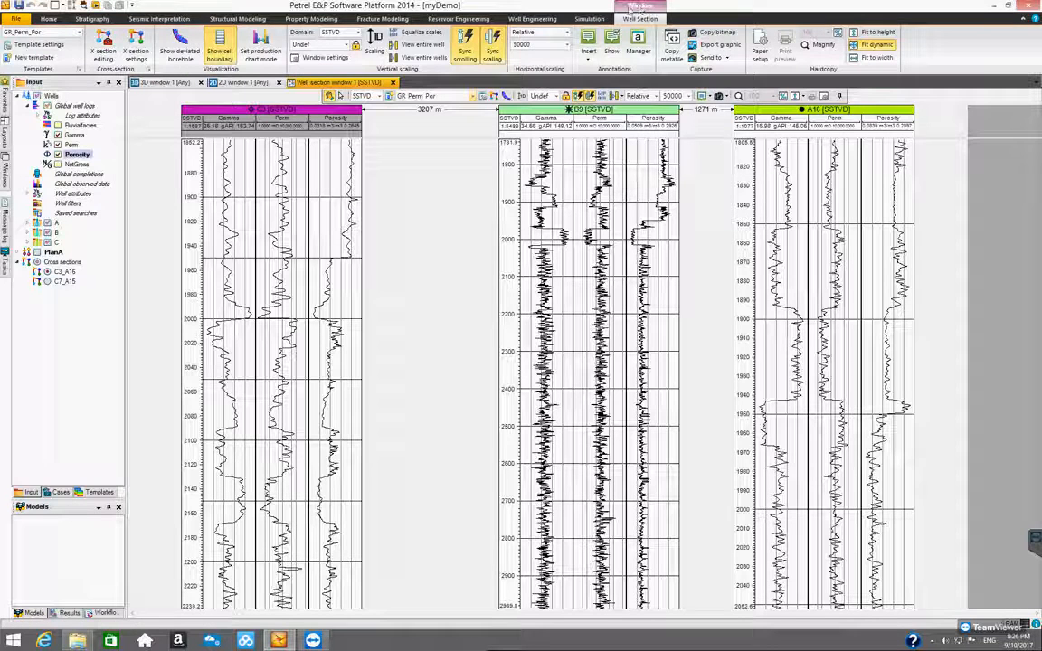
- Activate Create/edit well tops from the X-section editing tools and place the tool palette between wells C3 and B9
click(106, 53)
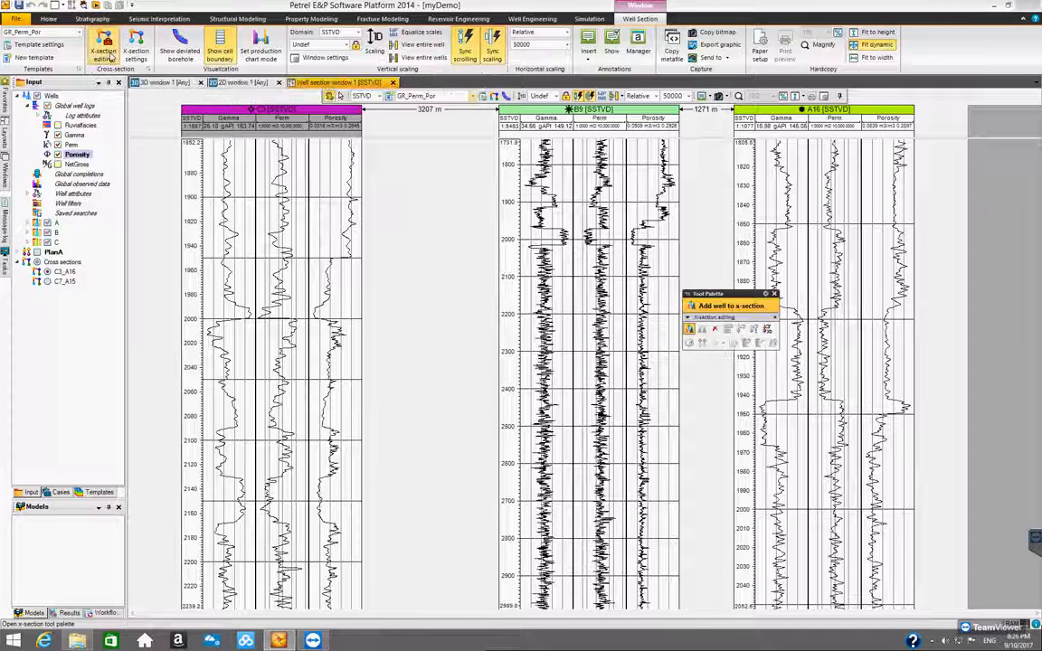
click(740, 329)
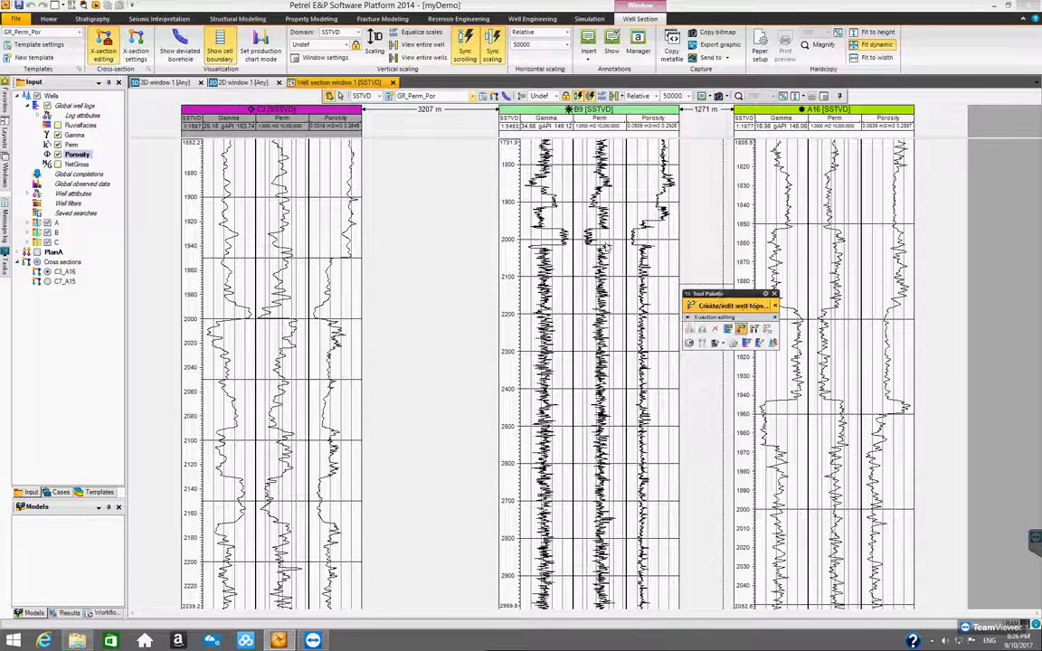
drag(711, 288, 404, 247)
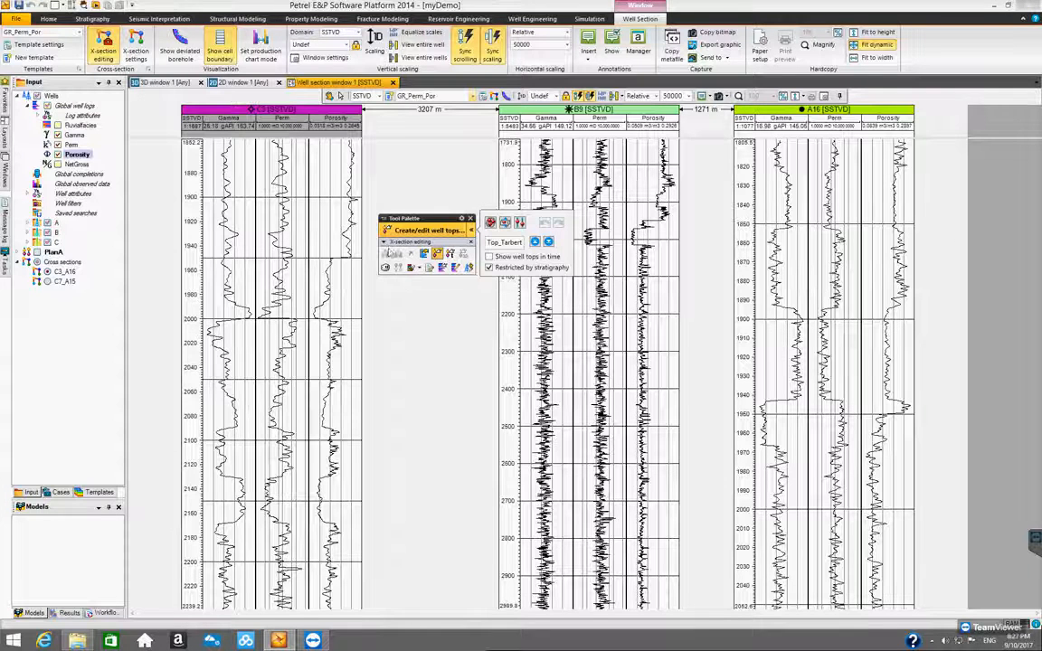
click(437, 254)
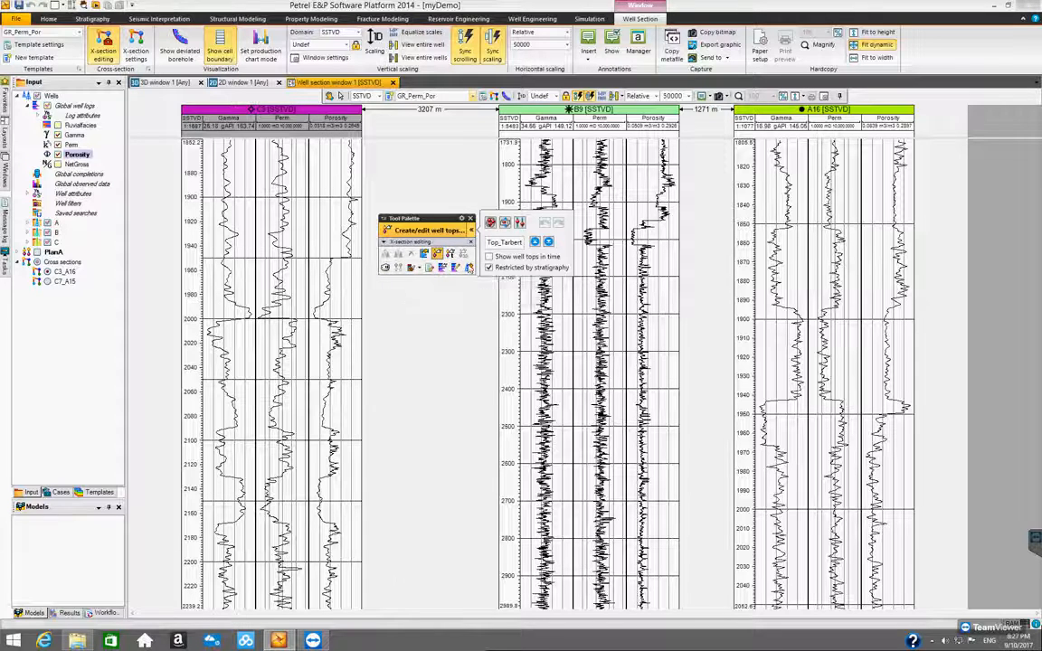
click(452, 269)
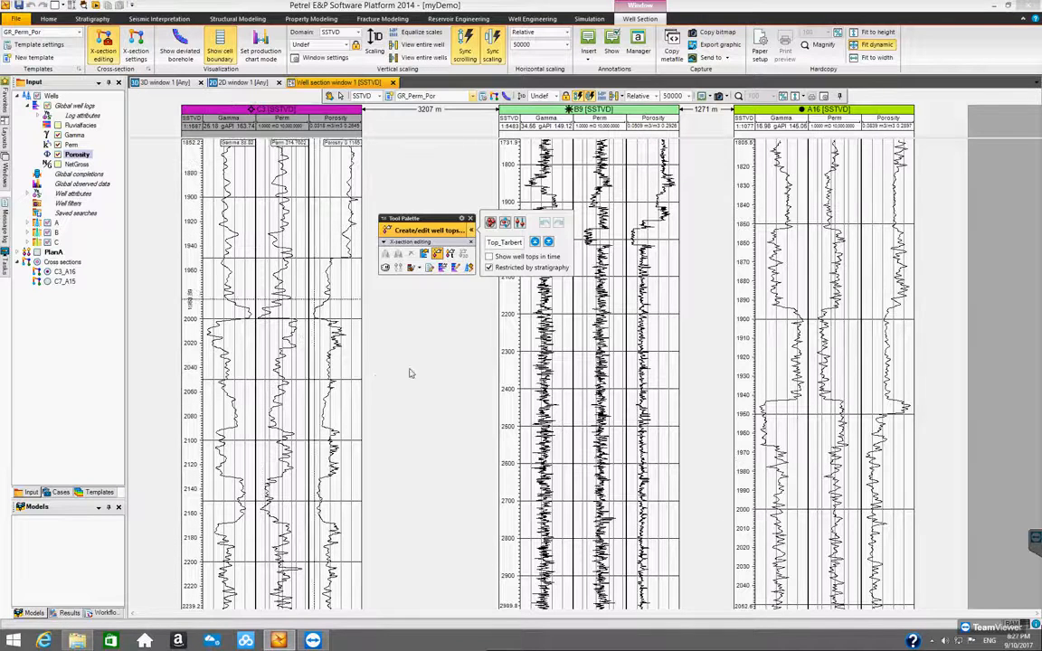
- Close the X-section editing palette in the well section and bring up the stratigraphy tools
click(438, 254)
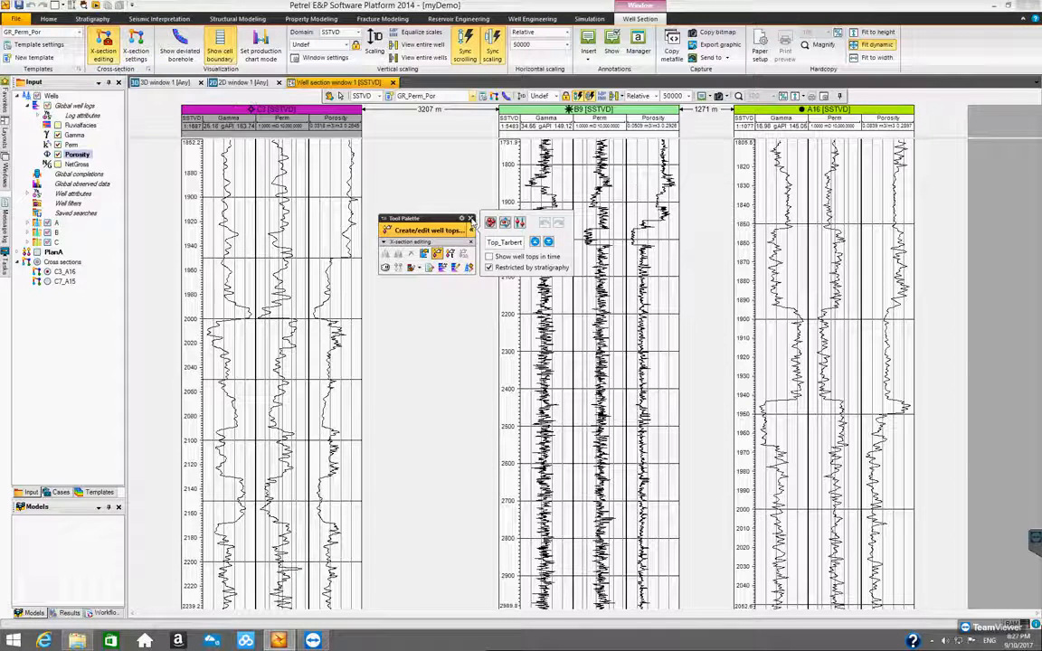
click(470, 219)
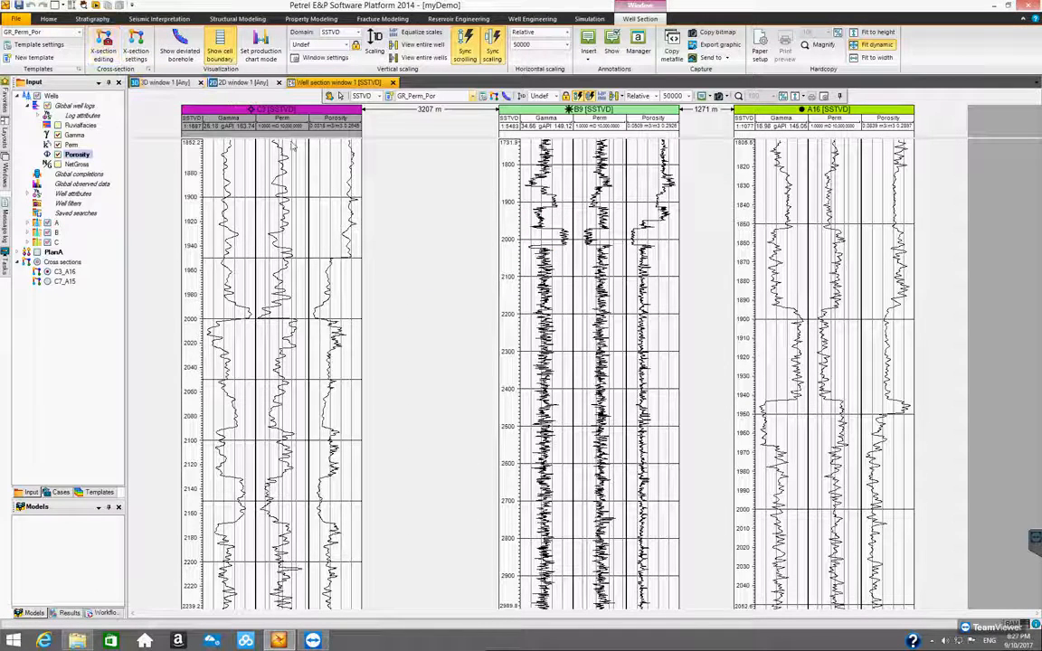
click(92, 19)
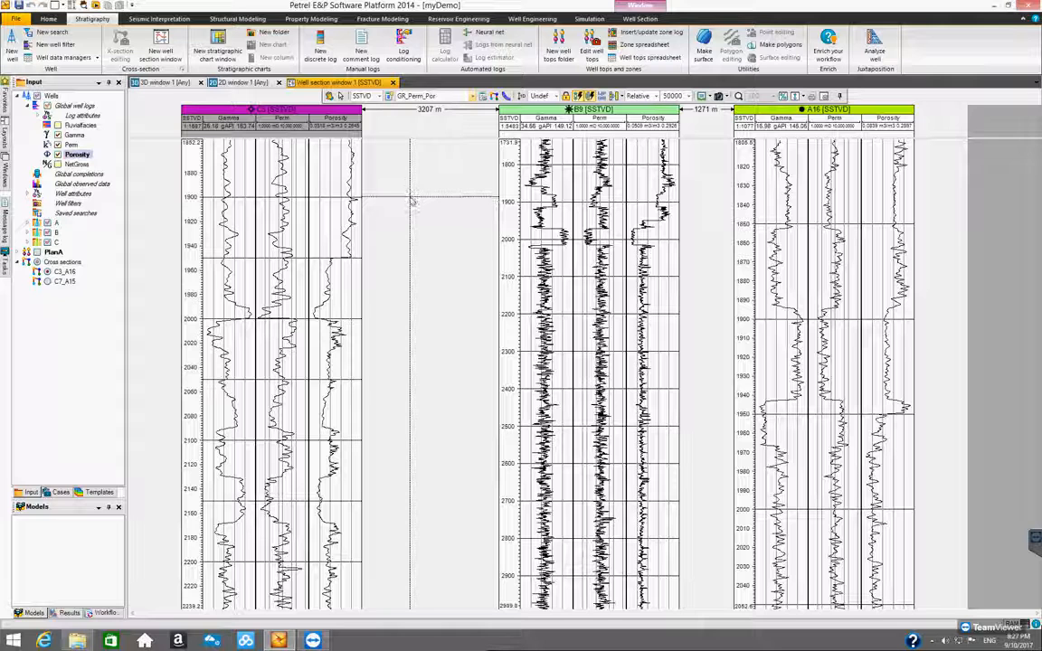
- Try the Add well to x-section tool on the C3_A16 cross section in the 3D window and close its palette
click(168, 82)
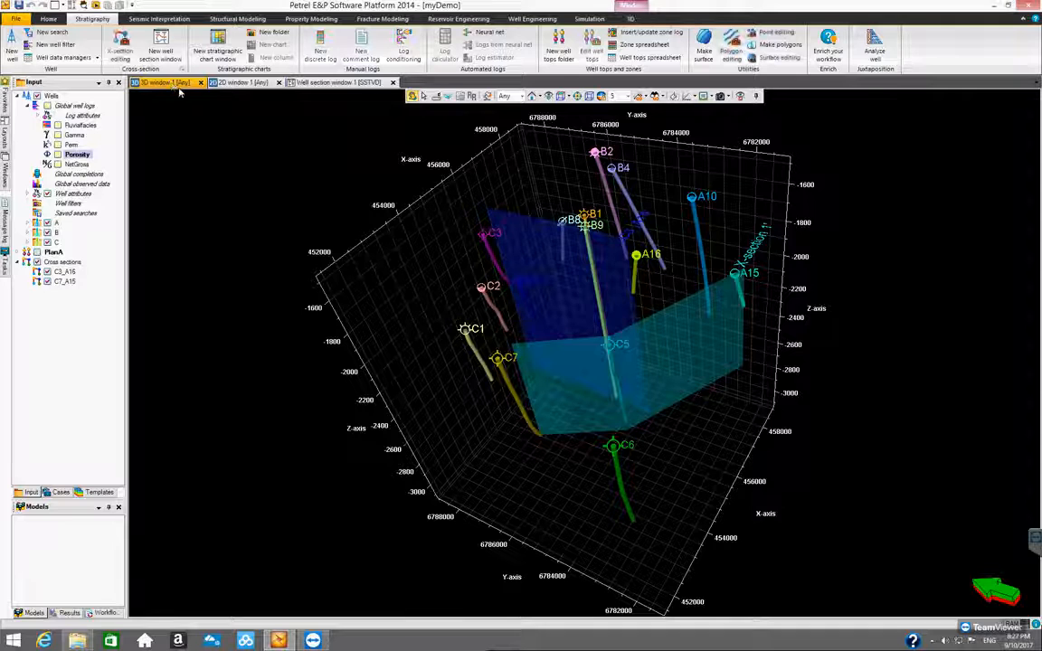
mouse_move(558, 306)
mouse_down()
mouse_move(568, 319)
mouse_move(543, 312)
mouse_up()
click(118, 41)
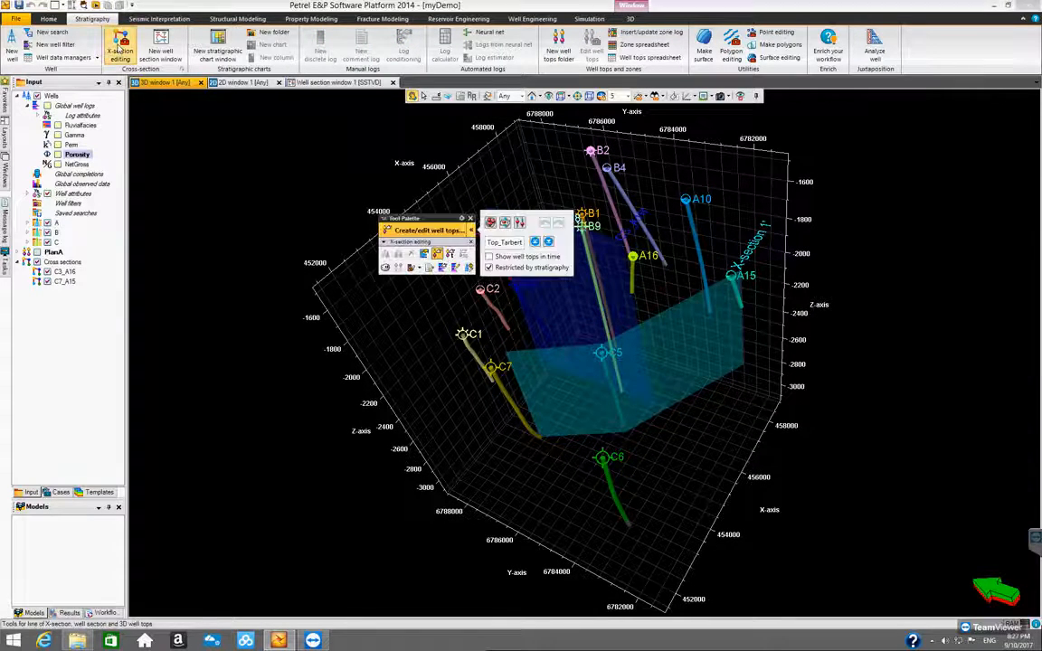
click(385, 254)
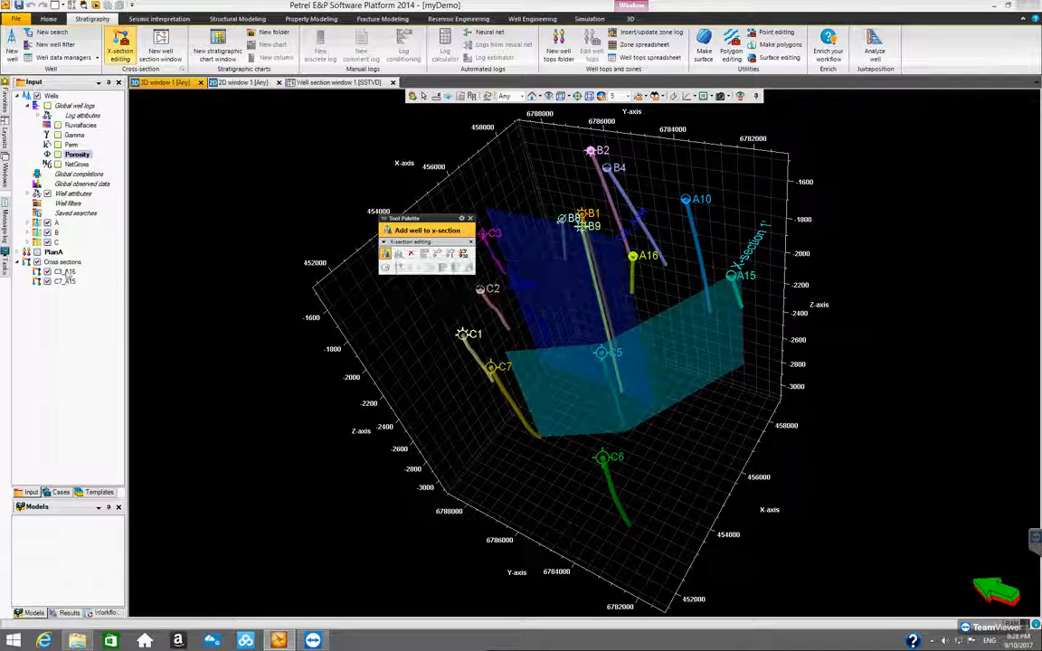
click(66, 272)
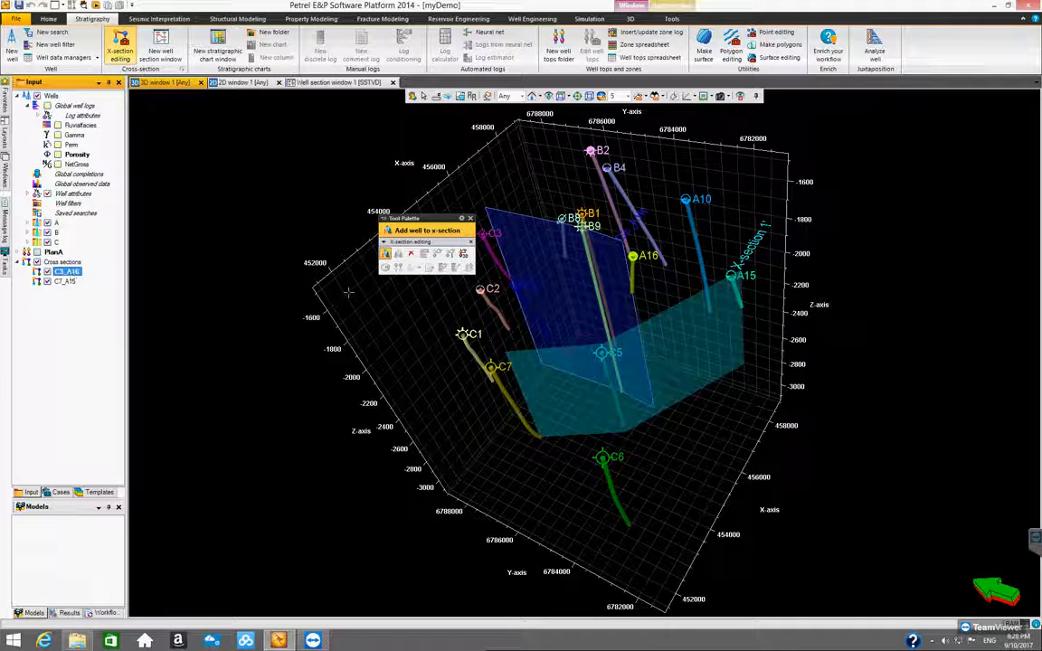
drag(430, 227, 241, 304)
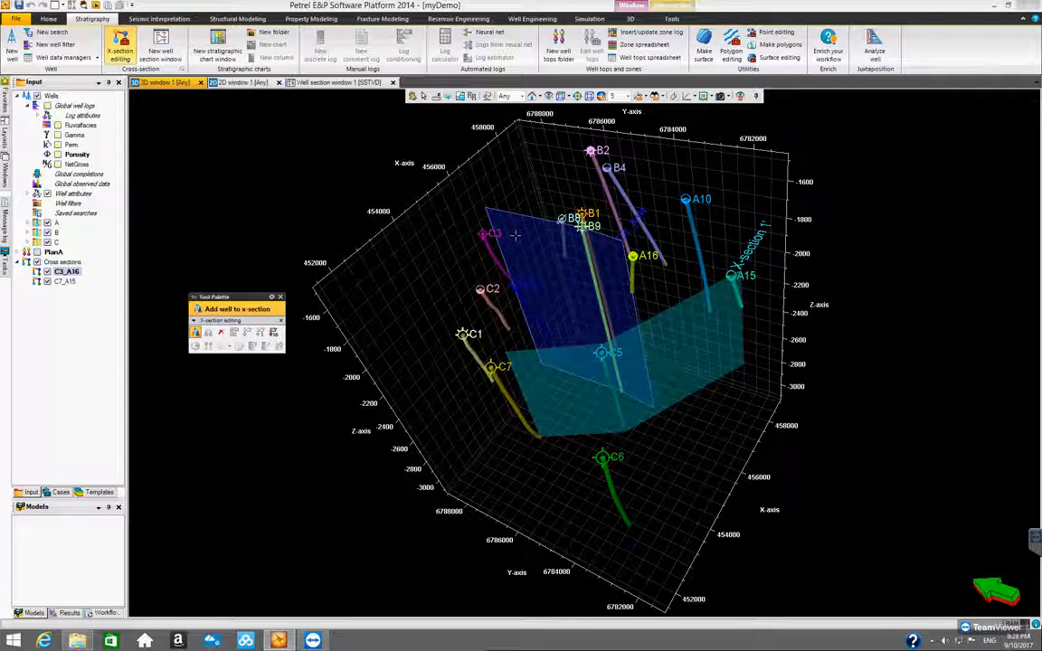
click(279, 296)
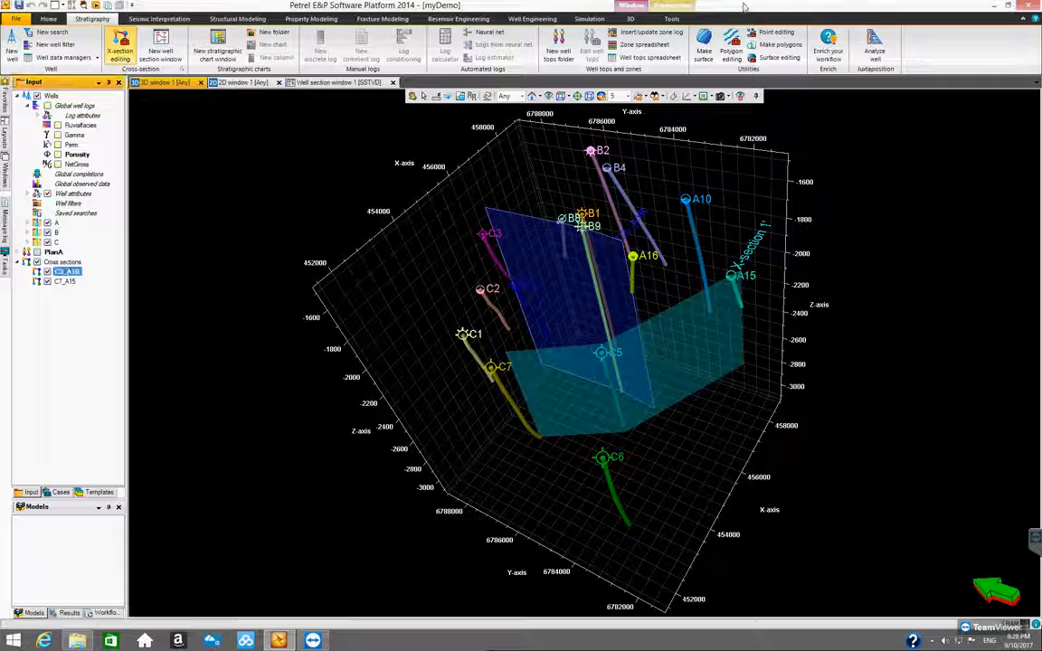
click(622, 17)
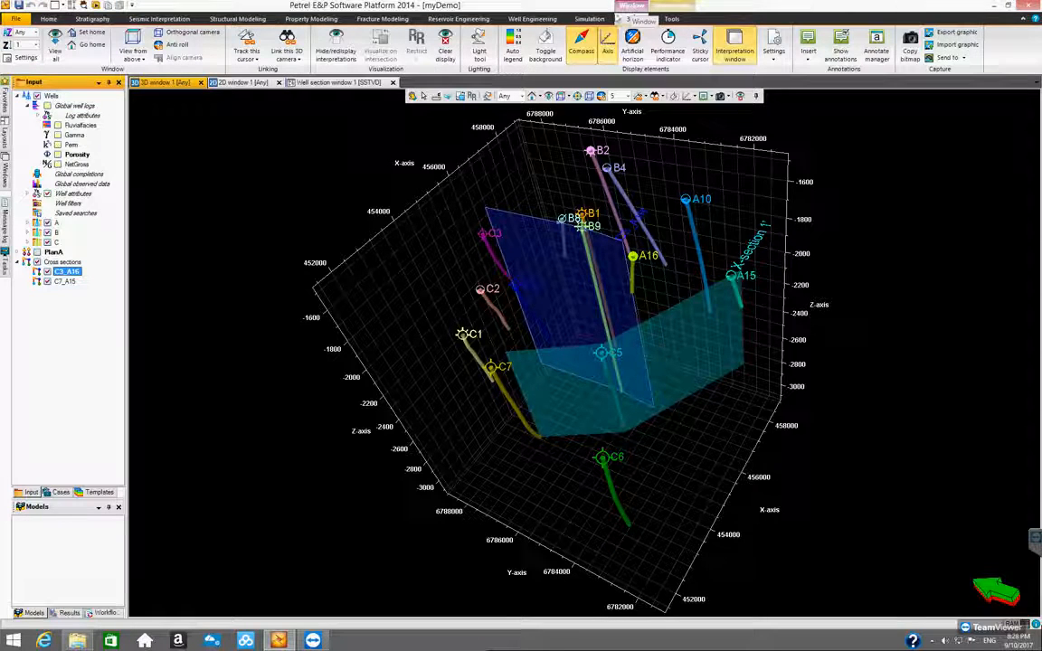
- Return to the C3_A16 well section and display the PlanA well tops across wells C3, B9 and A16
click(342, 82)
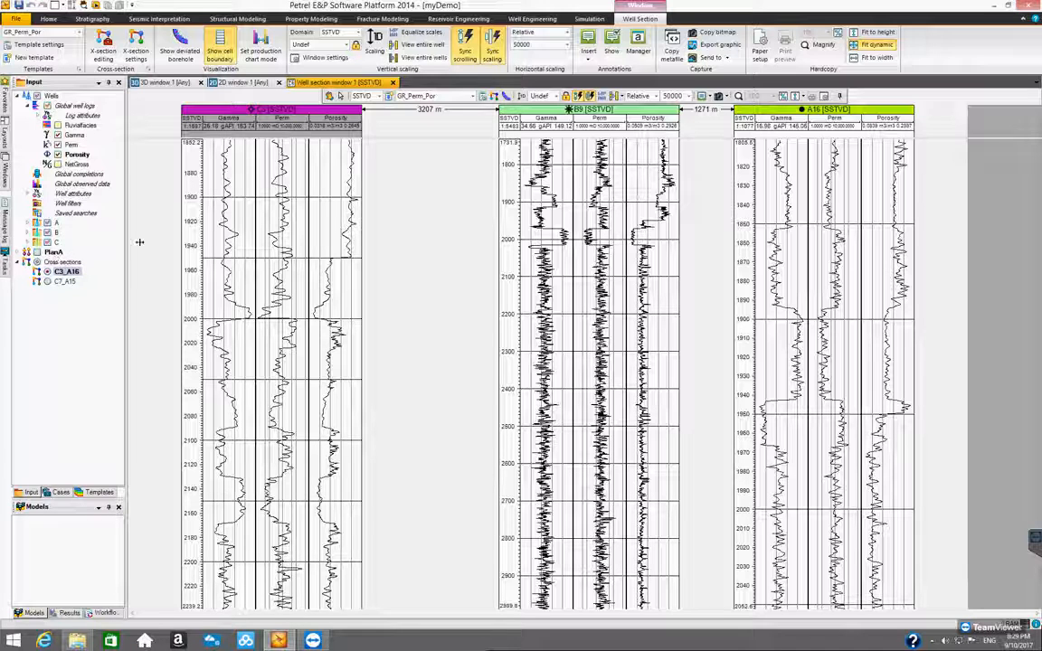
click(37, 253)
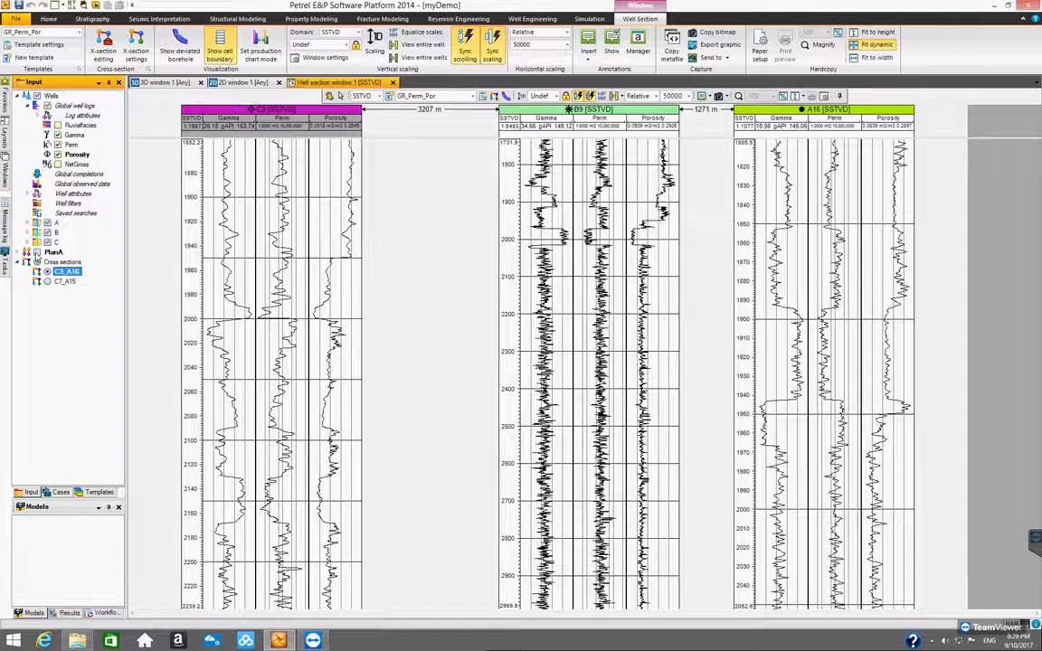
click(37, 253)
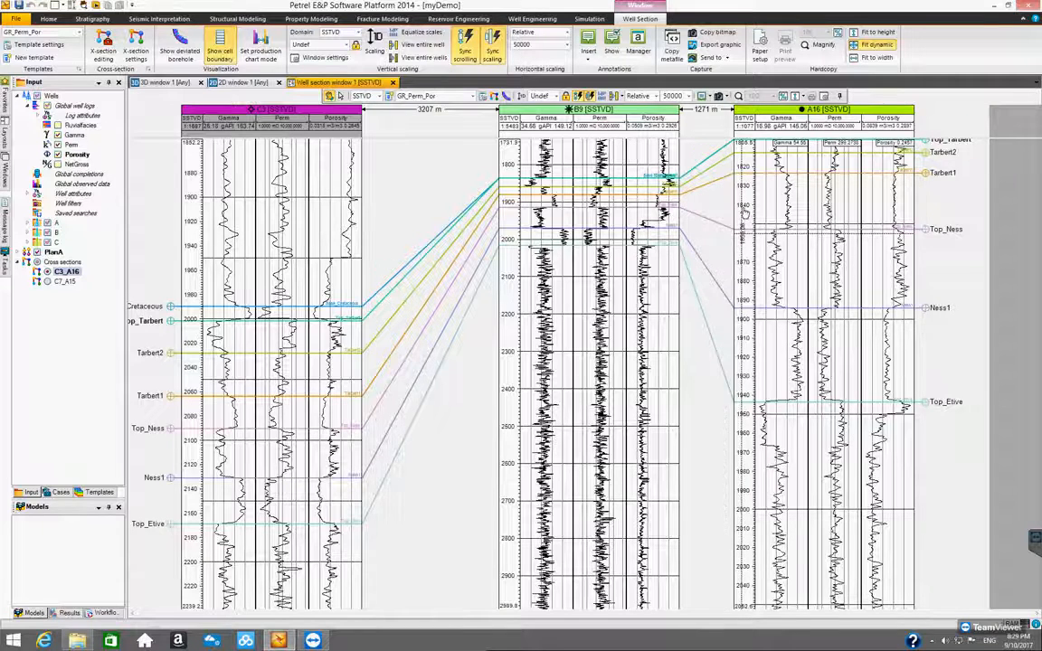
- Examine the well tops along well A16's depth range, from Base_Cretaceous to Top_Etive, with synchronized scrolling of all wells
scroll(744, 244, down, 1)
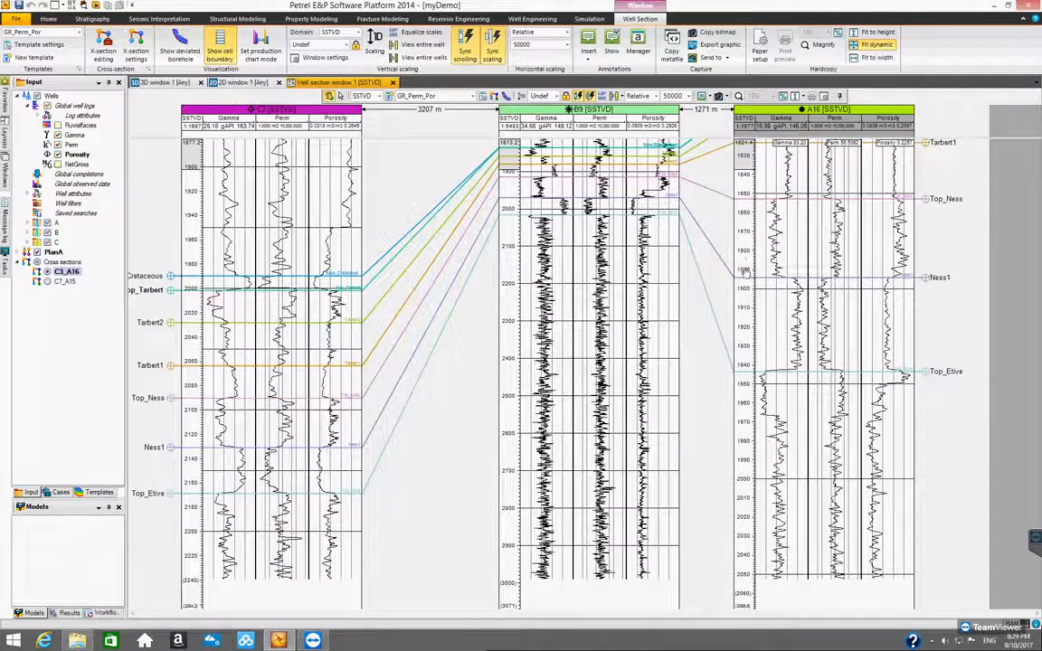
scroll(348, 126, up, 2)
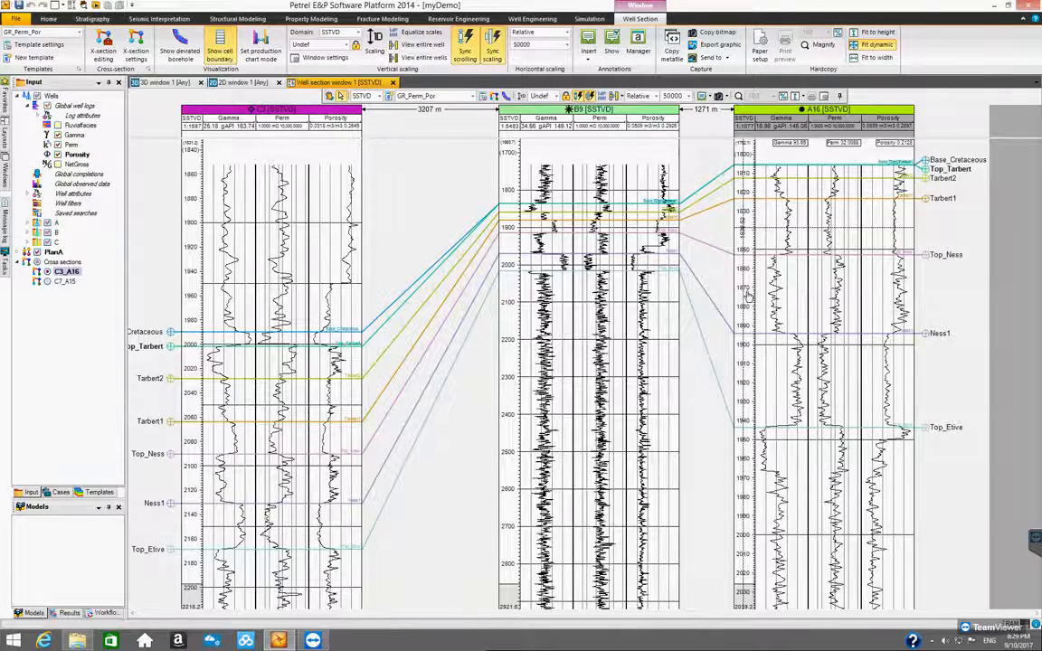
scroll(747, 292, down, 3)
drag(748, 282, 748, 284)
scroll(745, 267, up, 2)
scroll(743, 231, up, 3)
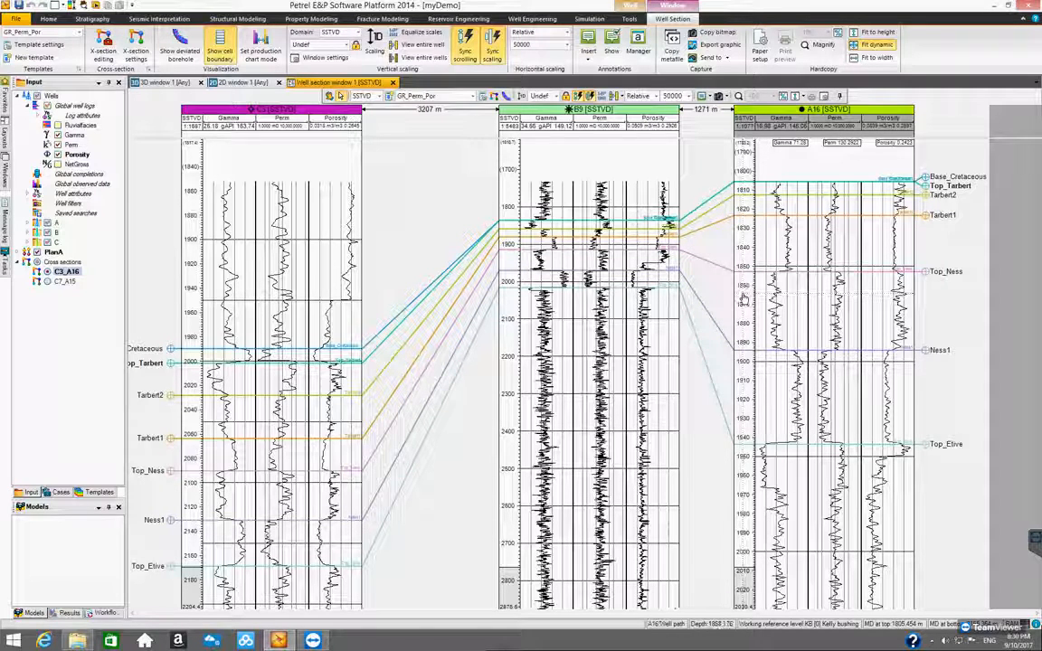
scroll(741, 268, up, 1)
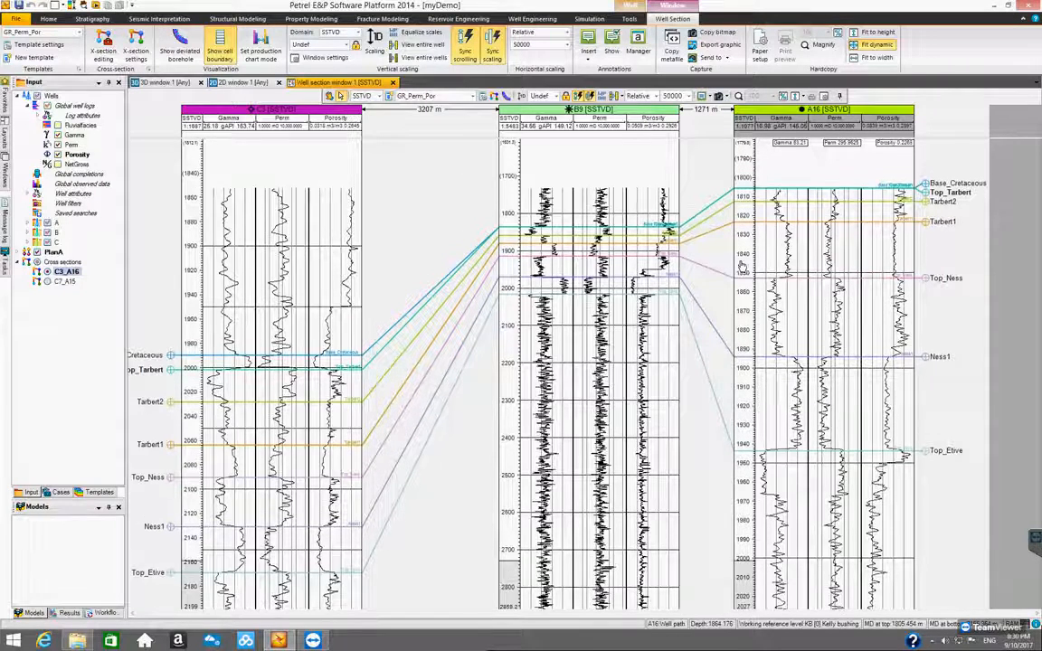
scroll(741, 255, up, 3)
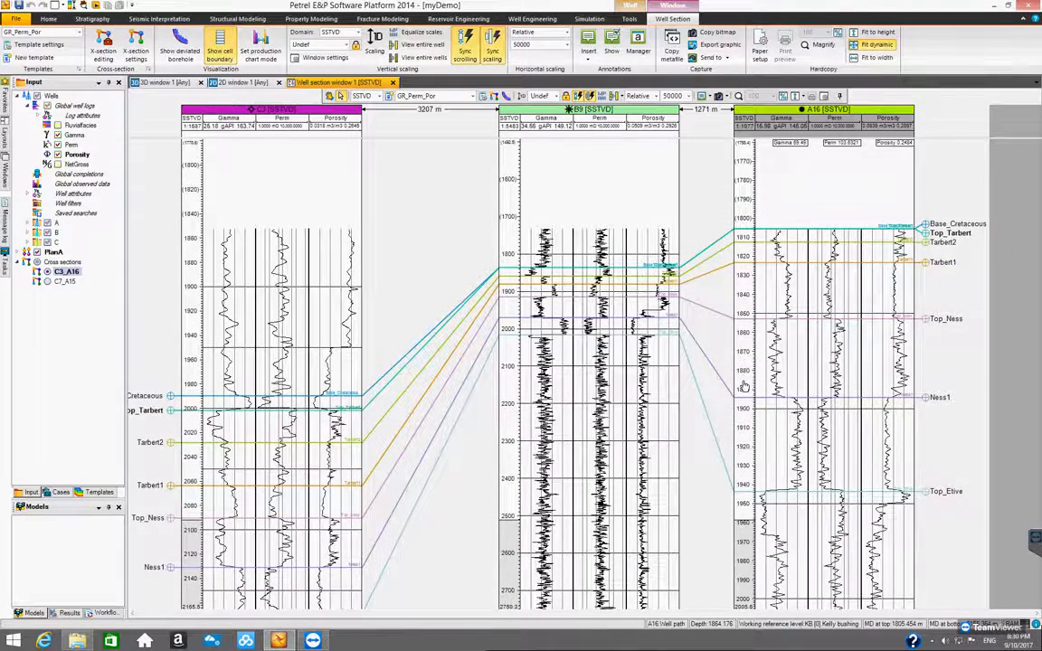
scroll(744, 387, down, 10)
scroll(743, 387, down, 1)
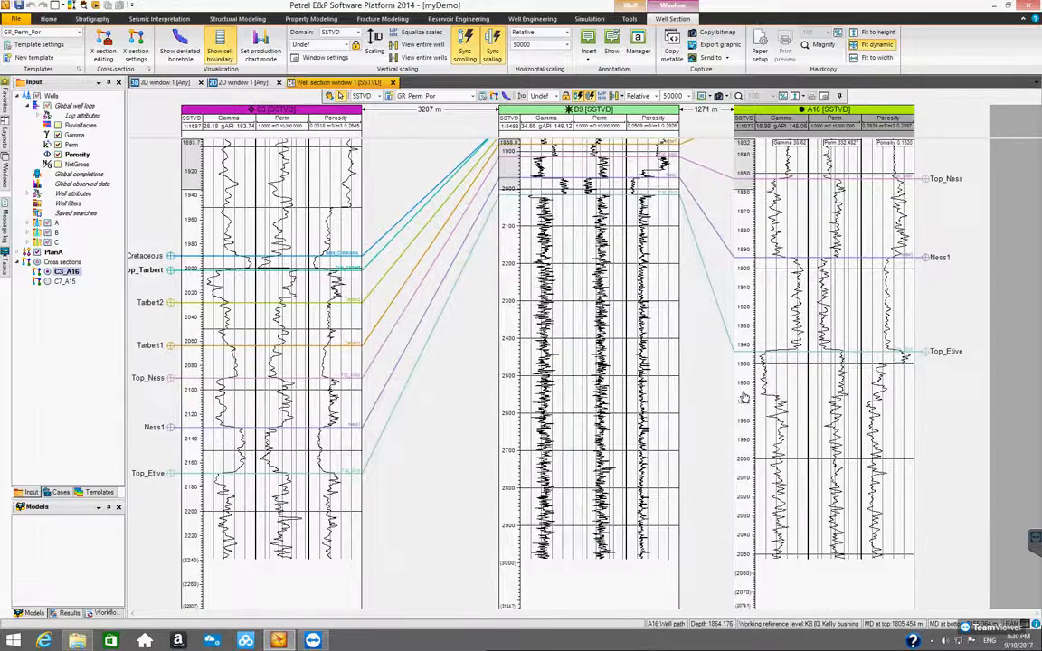
scroll(743, 372, up, 2)
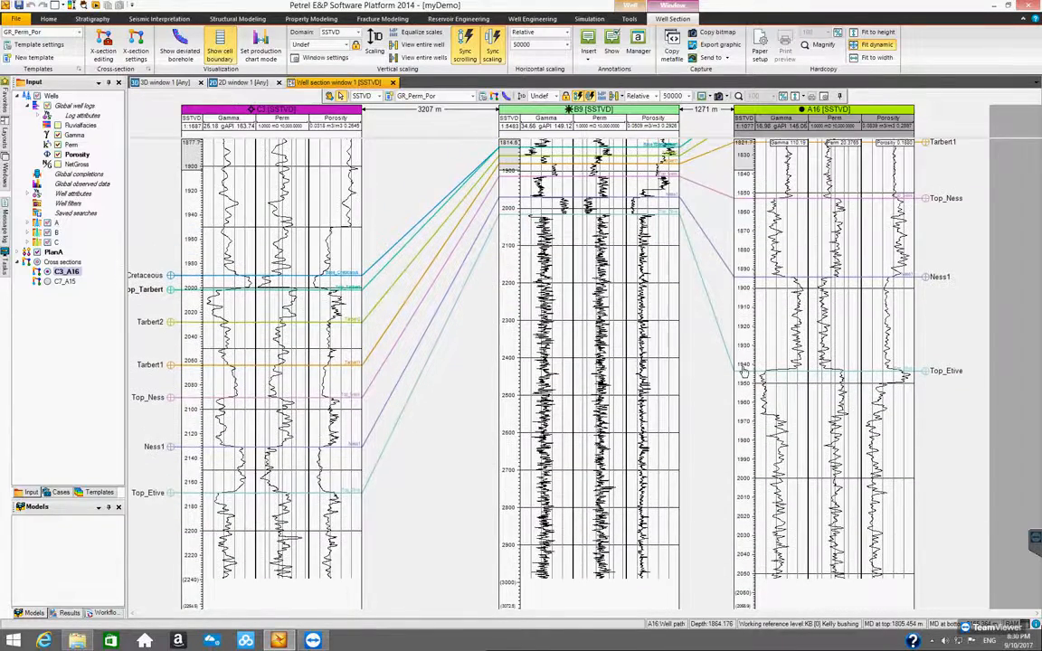
scroll(743, 349, up, 5)
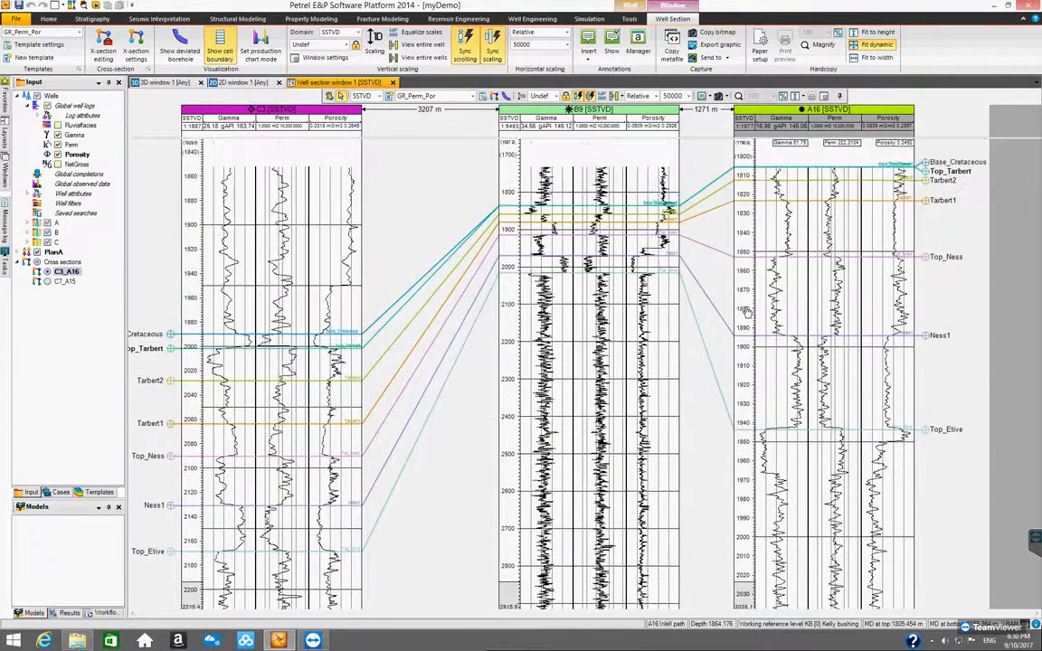
scroll(742, 294, up, 2)
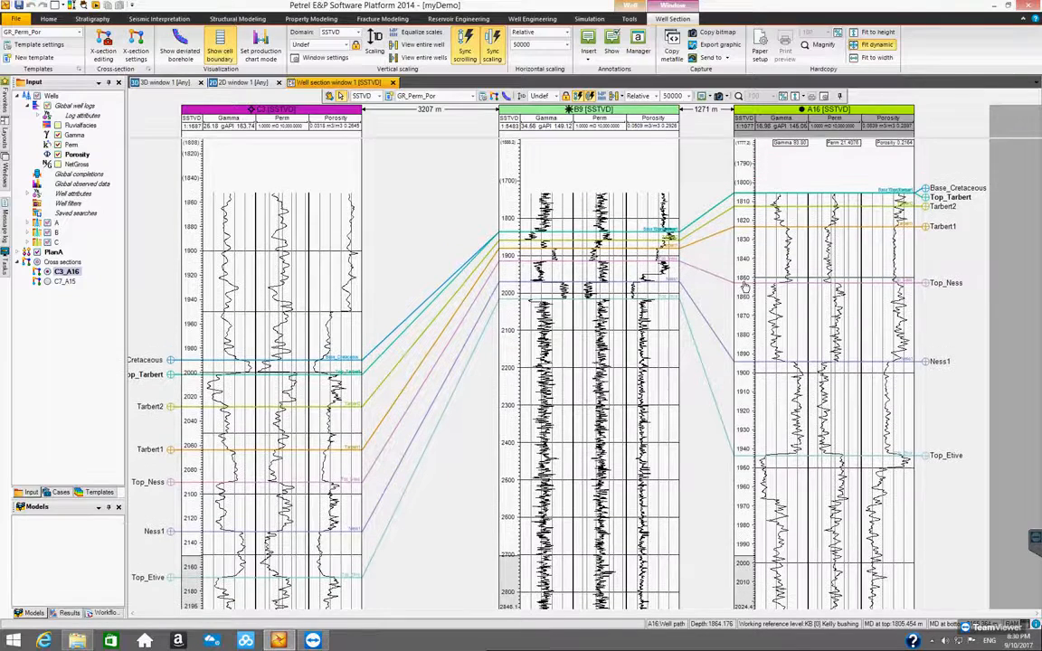
scroll(742, 278, up, 1)
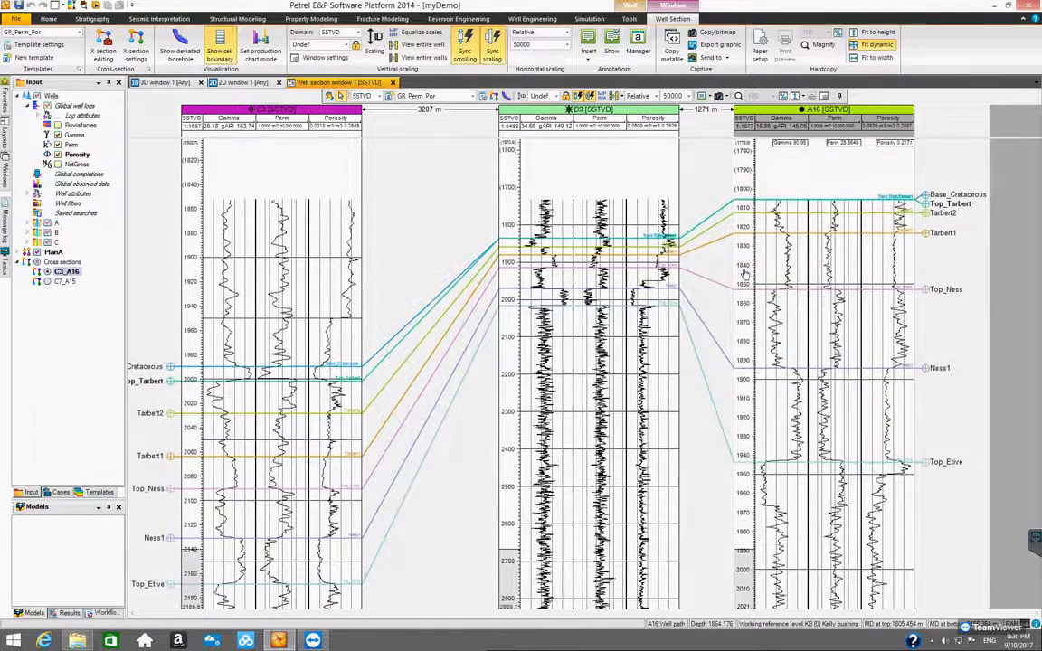
- Compare the well tops and log responses along the depth ranges of wells B9 and C3 with synchronized scrolling
scroll(745, 311, down, 8)
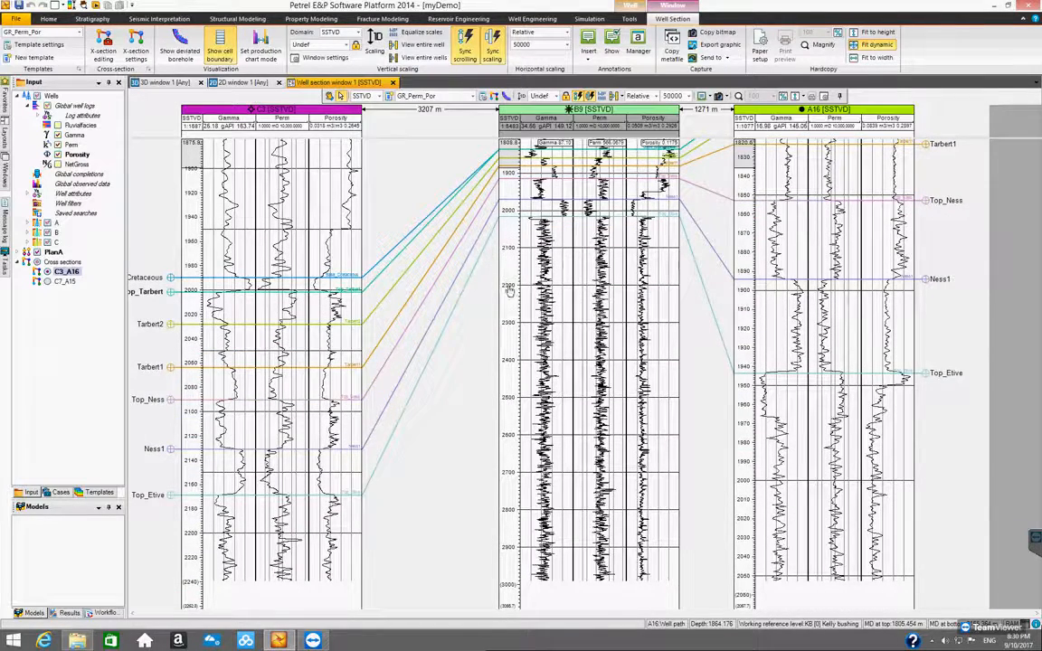
scroll(509, 298, down, 3)
drag(509, 328, 509, 253)
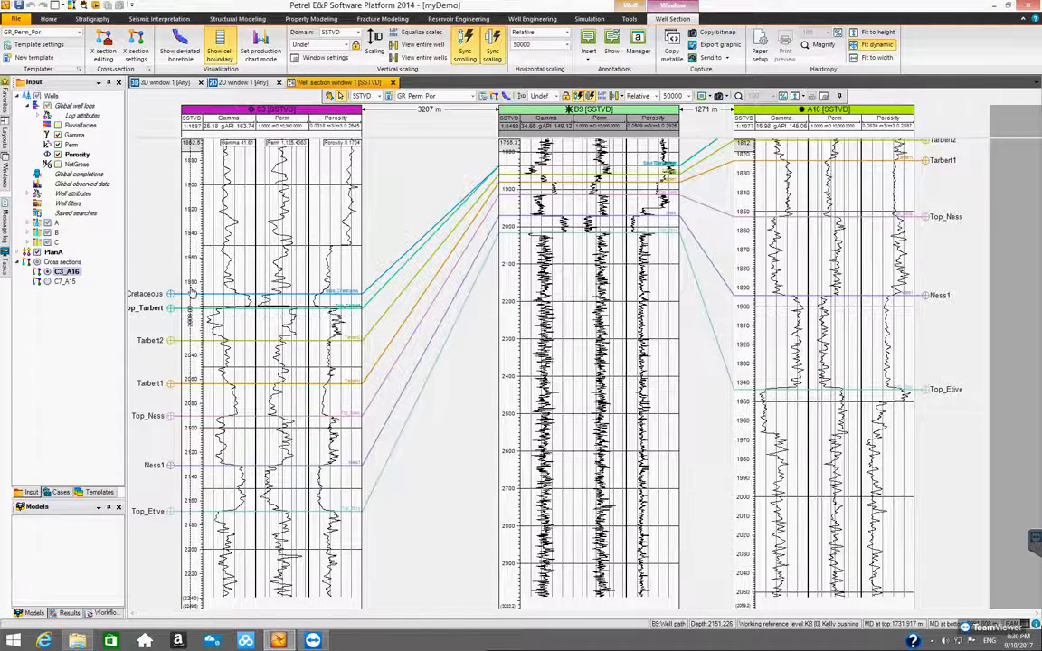
scroll(191, 288, up, 2)
scroll(192, 287, up, 3)
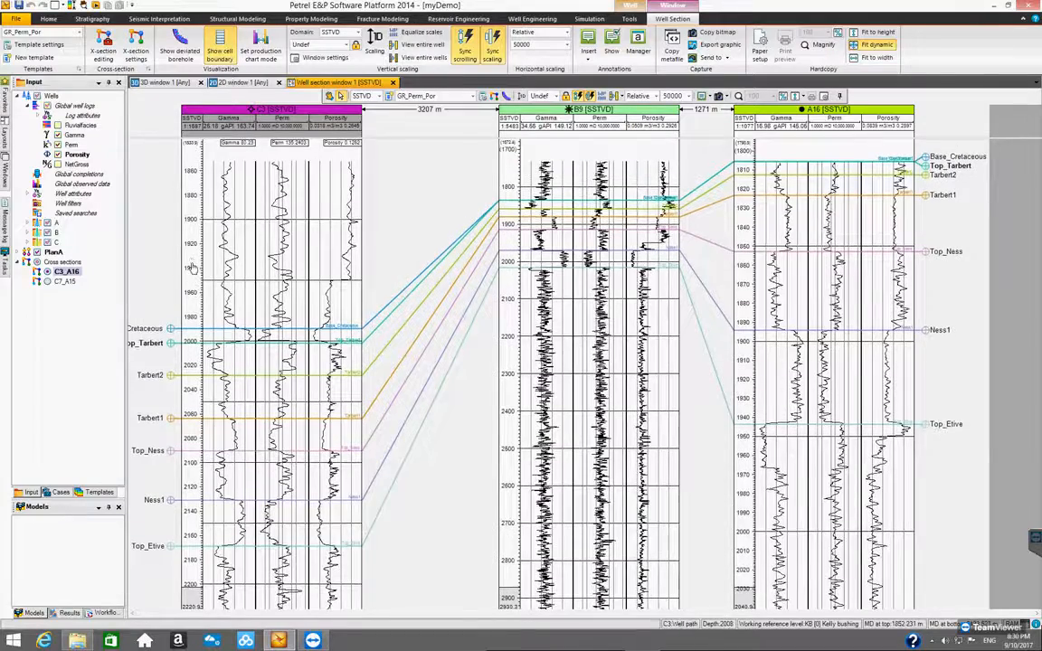
scroll(195, 228, up, 2)
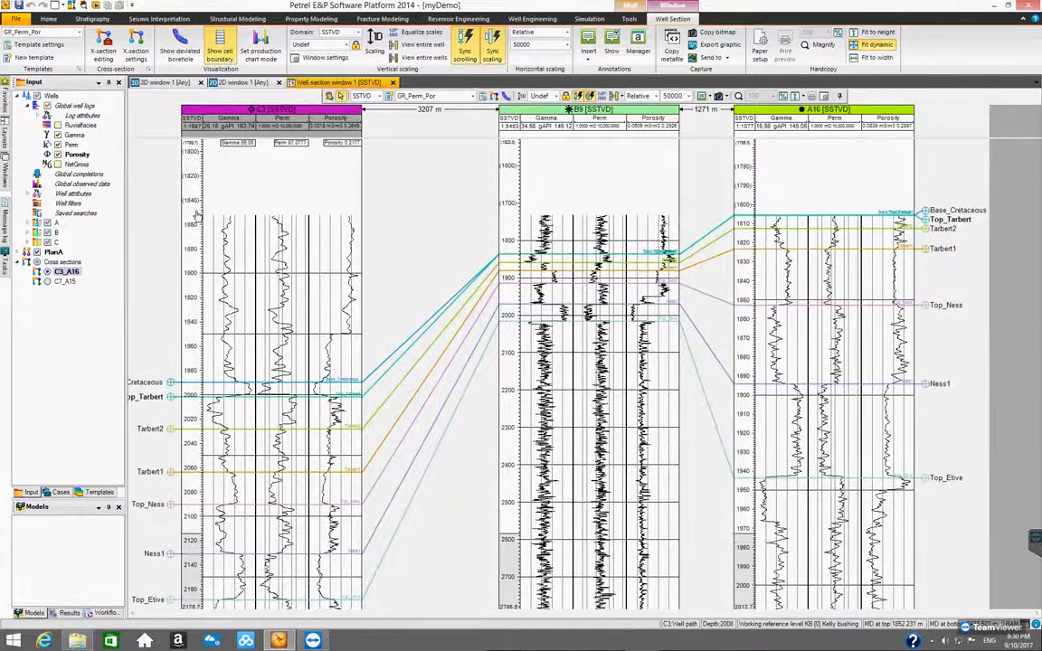
scroll(197, 256, down, 6)
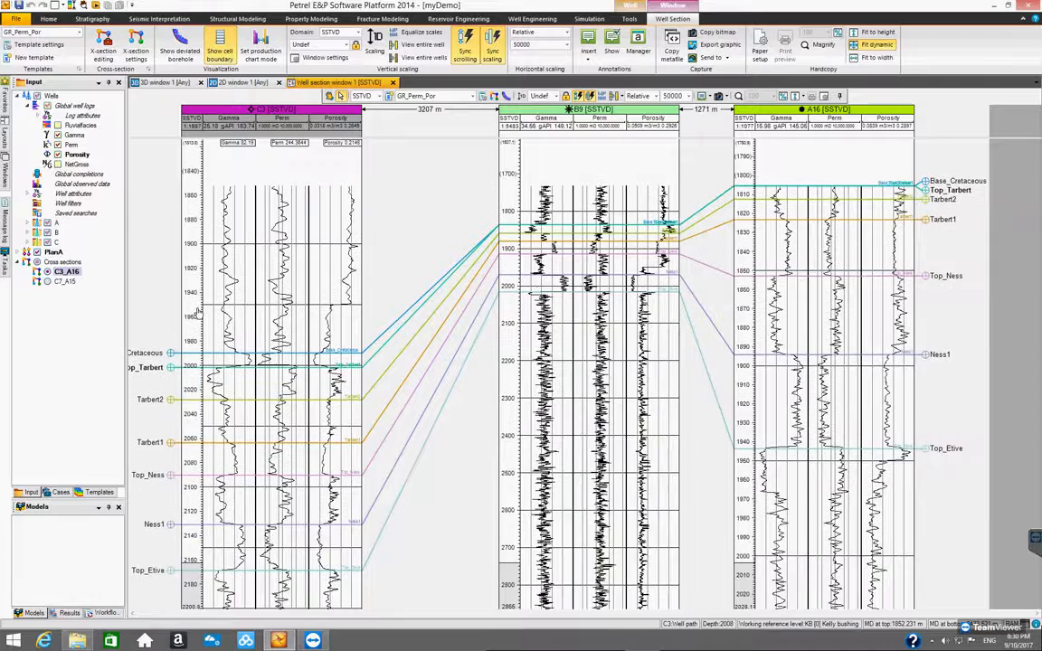
scroll(199, 396, down, 6)
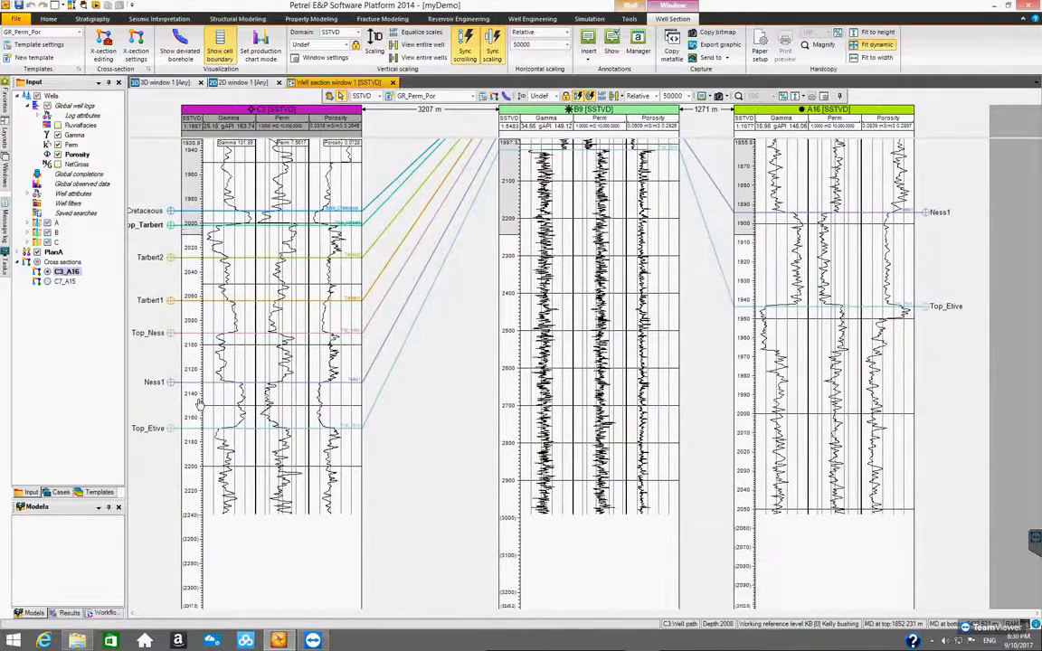
scroll(200, 408, down, 1)
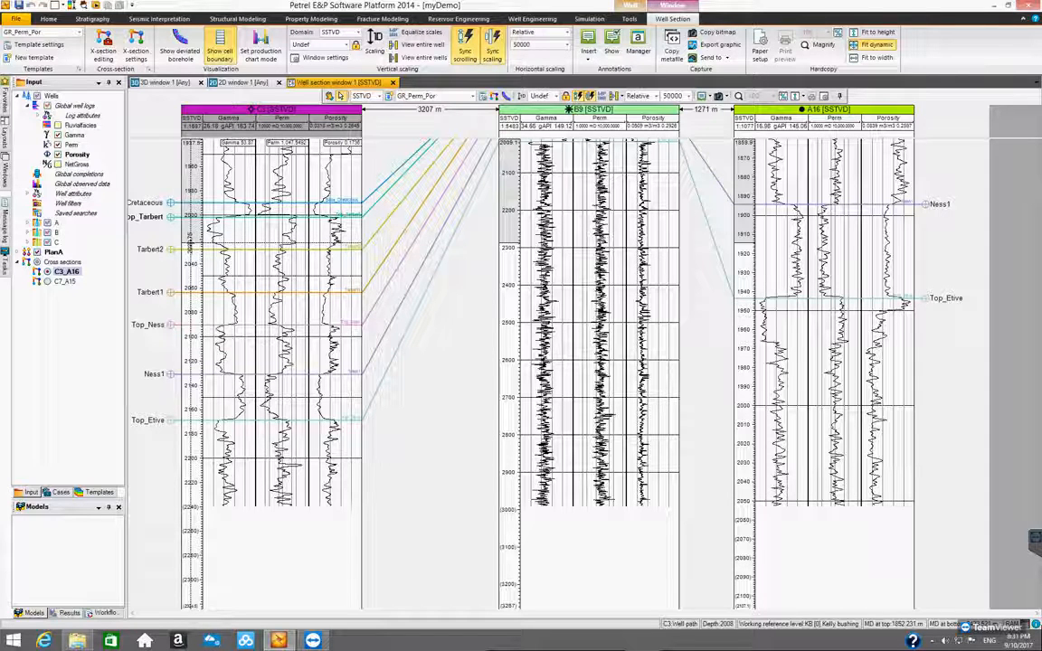
- Reduce the wells' synchronized vertical scale slightly, to about 1:1722 for well C3, and inspect the well tops along B9
mouse_move(191, 247)
mouse_down()
mouse_move(196, 307)
mouse_move(200, 233)
mouse_move(197, 281)
mouse_move(192, 238)
mouse_up()
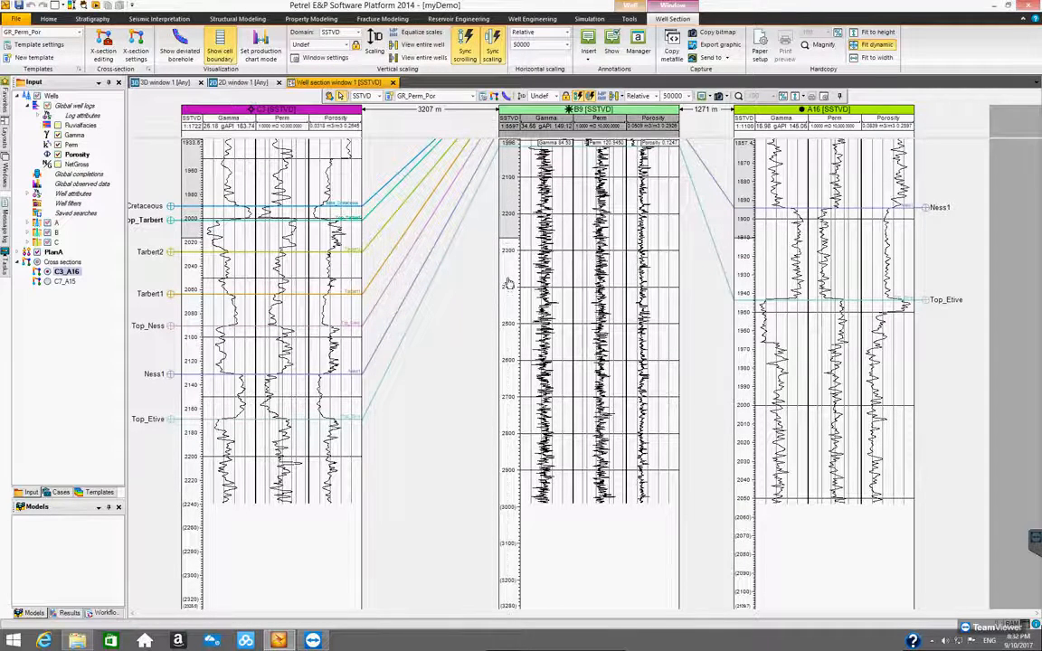
scroll(509, 257, down, 4)
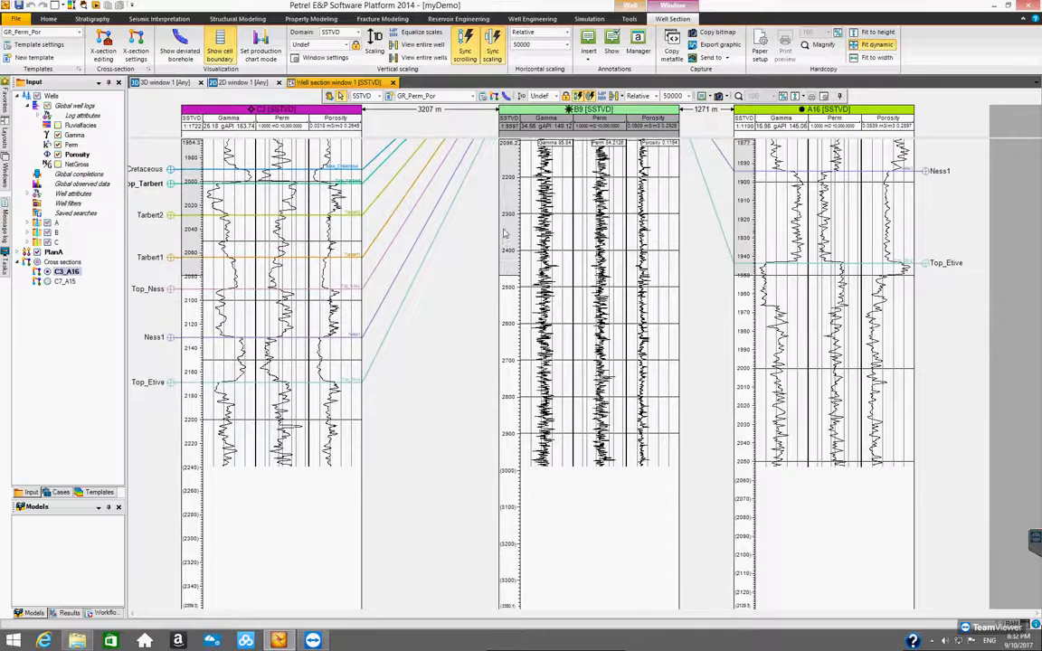
scroll(503, 234, up, 12)
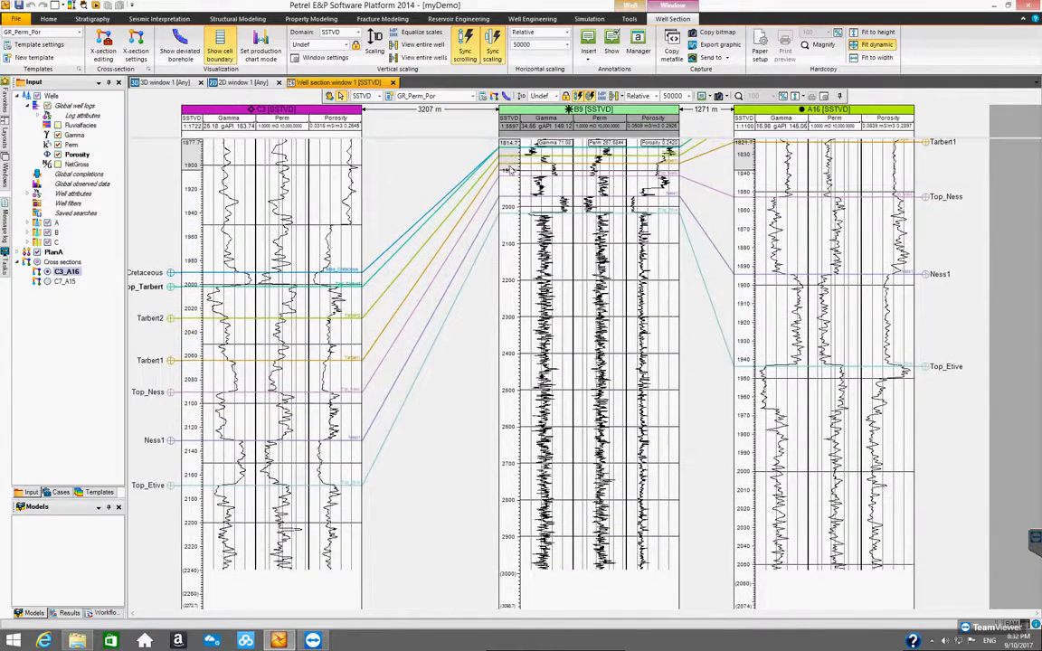
scroll(509, 235, up, 3)
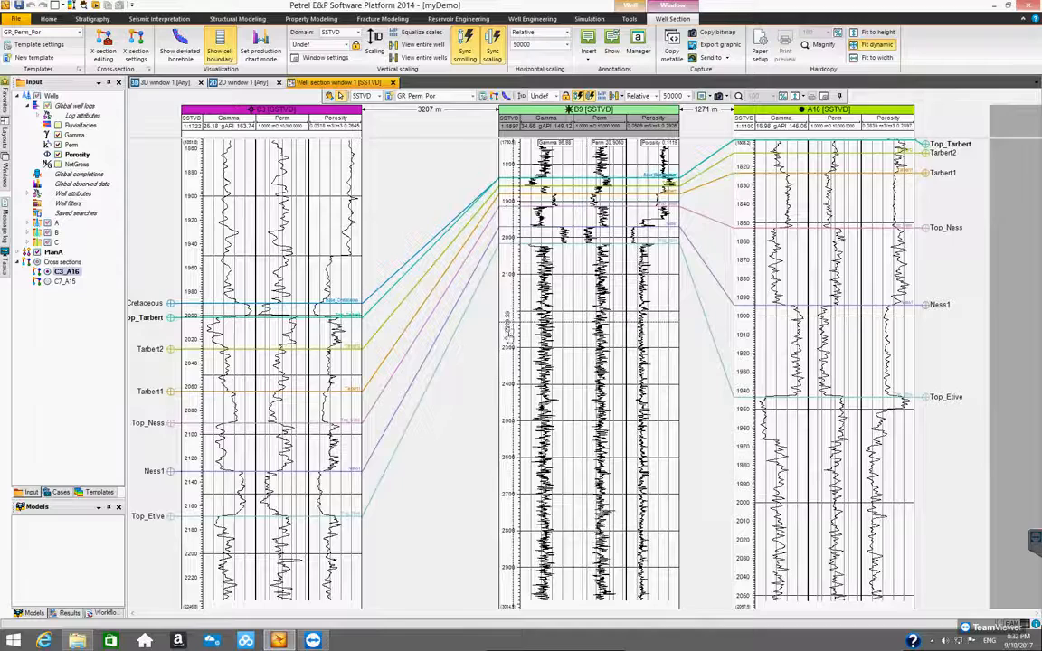
scroll(508, 298, up, 6)
drag(507, 290, 507, 291)
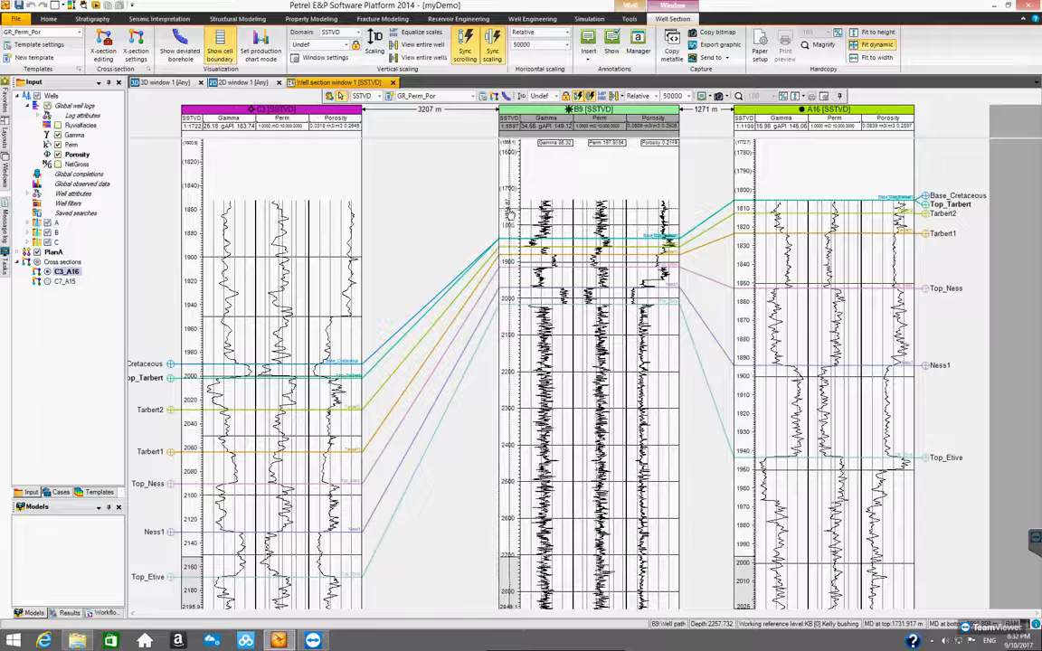
- Examine well B9's tops and logs with synchronized scrolling, and change the synchronized vertical scales to about 1:1909 for well C3
scroll(509, 224, down, 4)
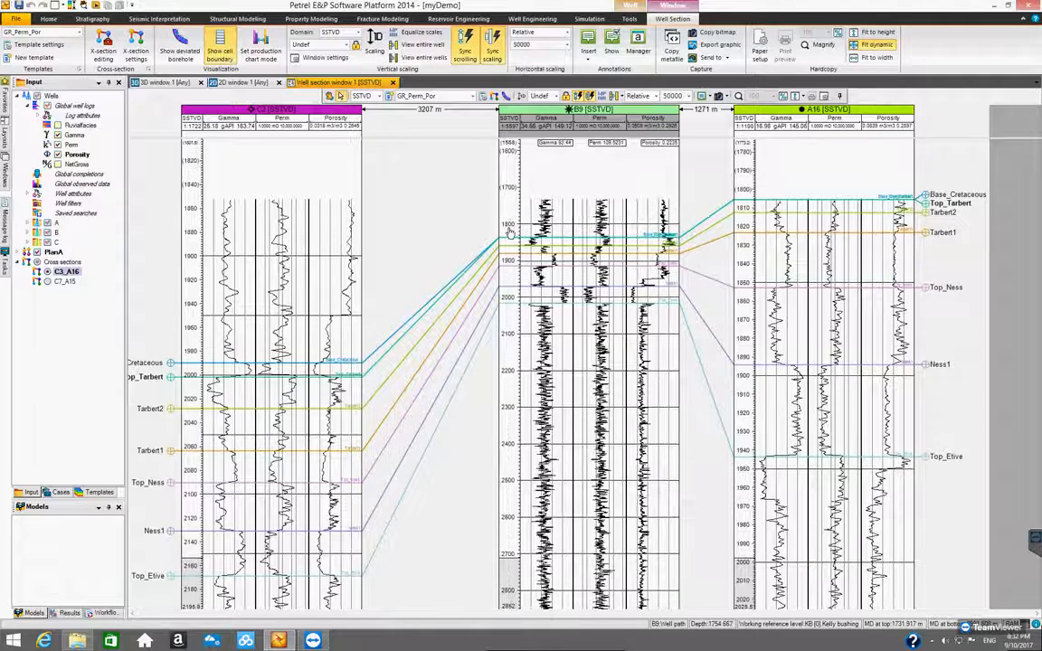
scroll(510, 272, down, 3)
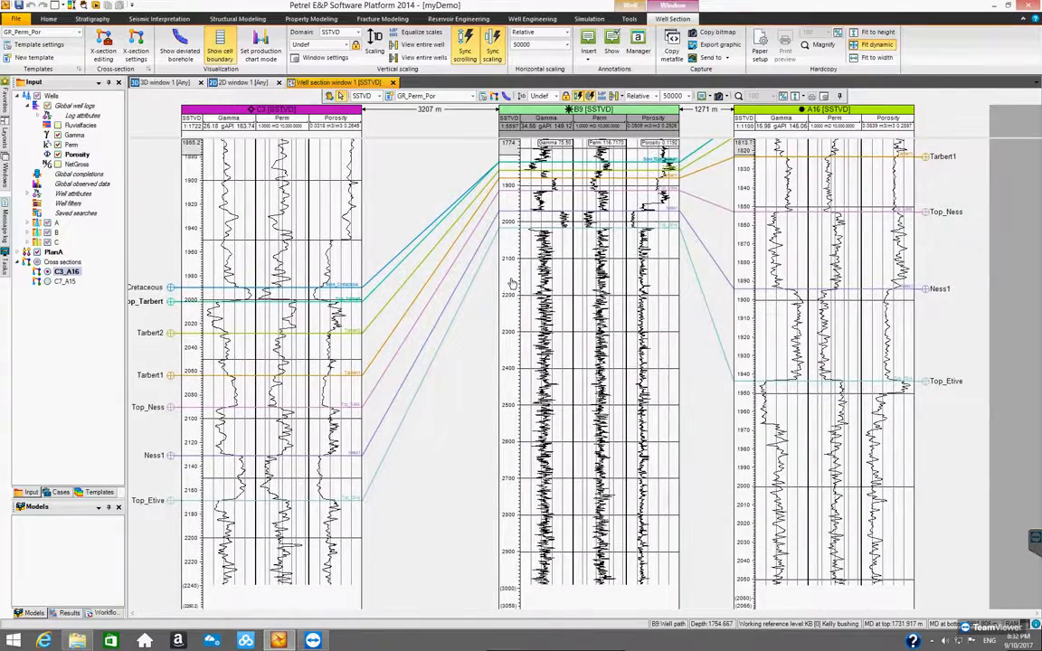
scroll(510, 283, up, 3)
scroll(511, 217, up, 2)
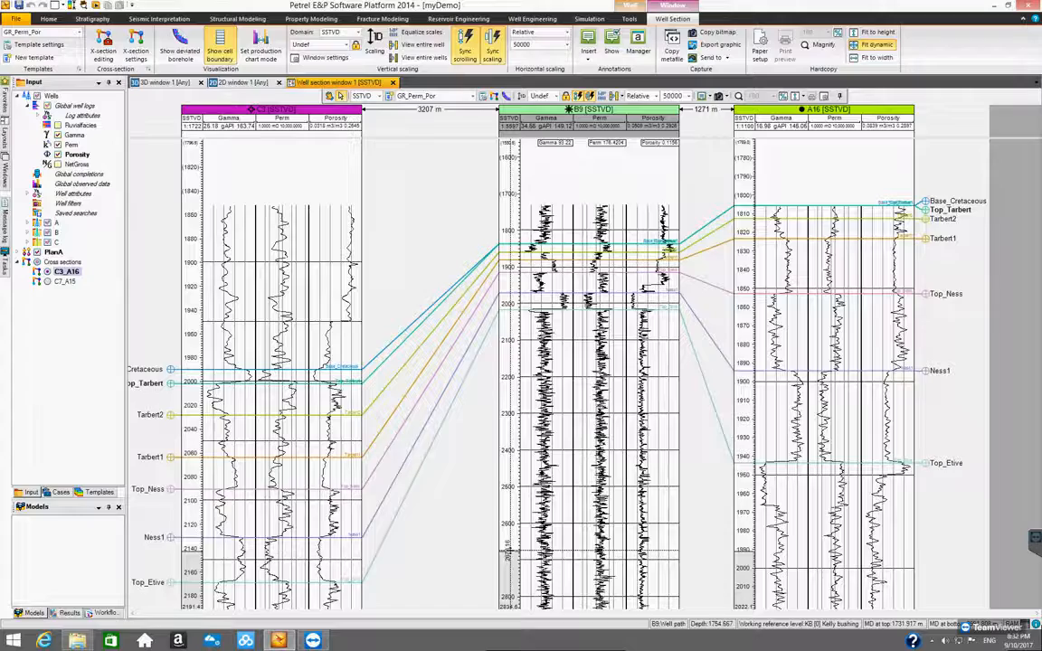
scroll(510, 538, up, 4)
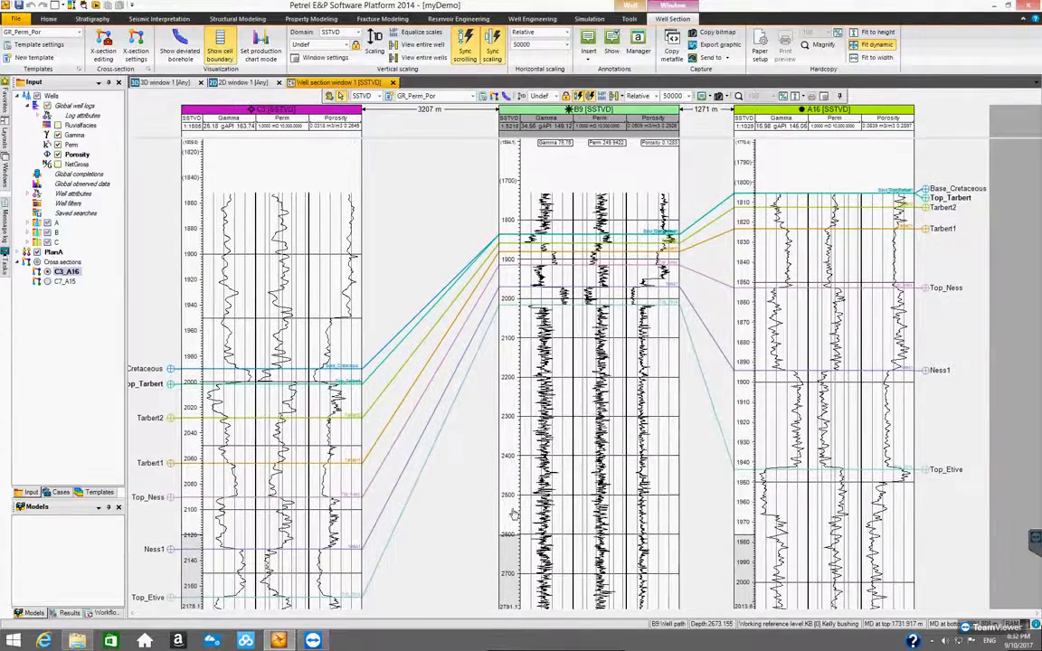
scroll(512, 524, down, 4)
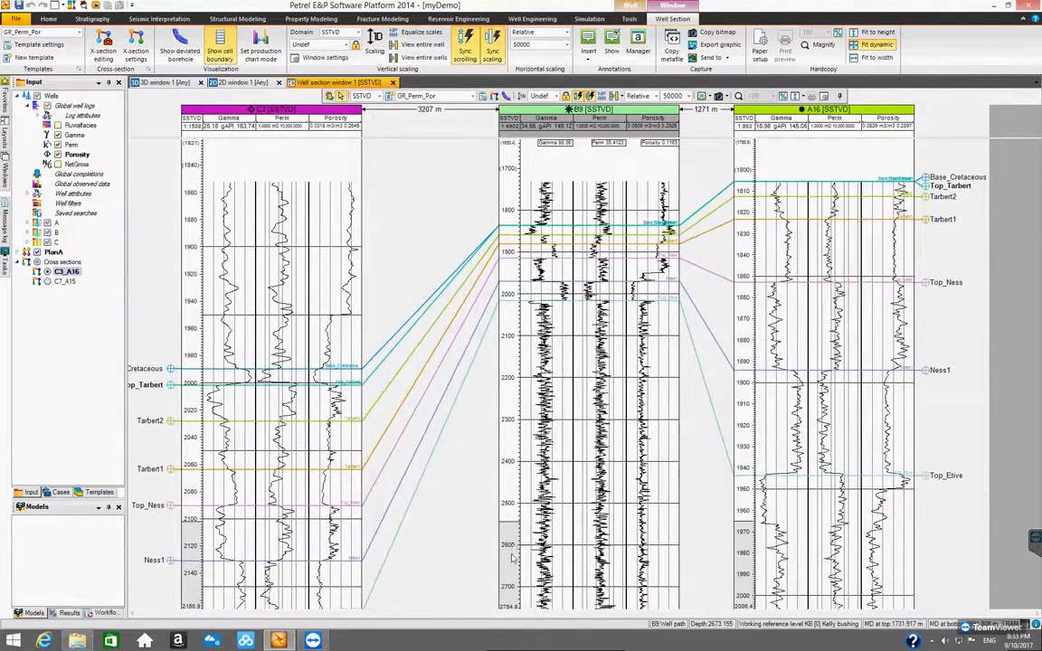
scroll(461, 520, down, 3)
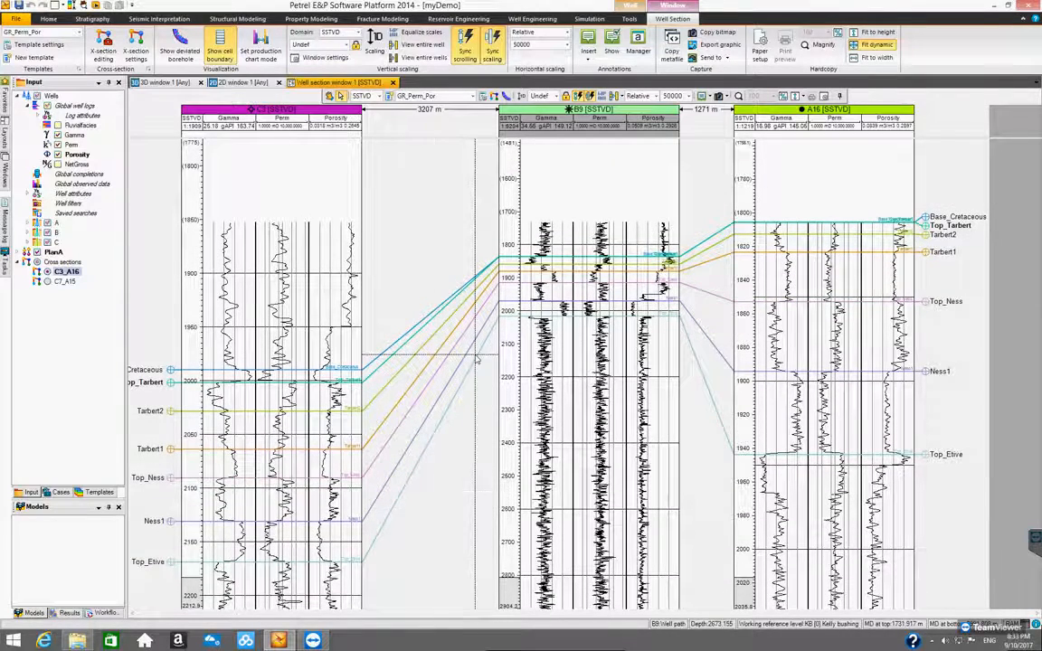
- Turn off synchronized scrolling and move the depth view of well B9 independently of wells C3 and A16
click(464, 53)
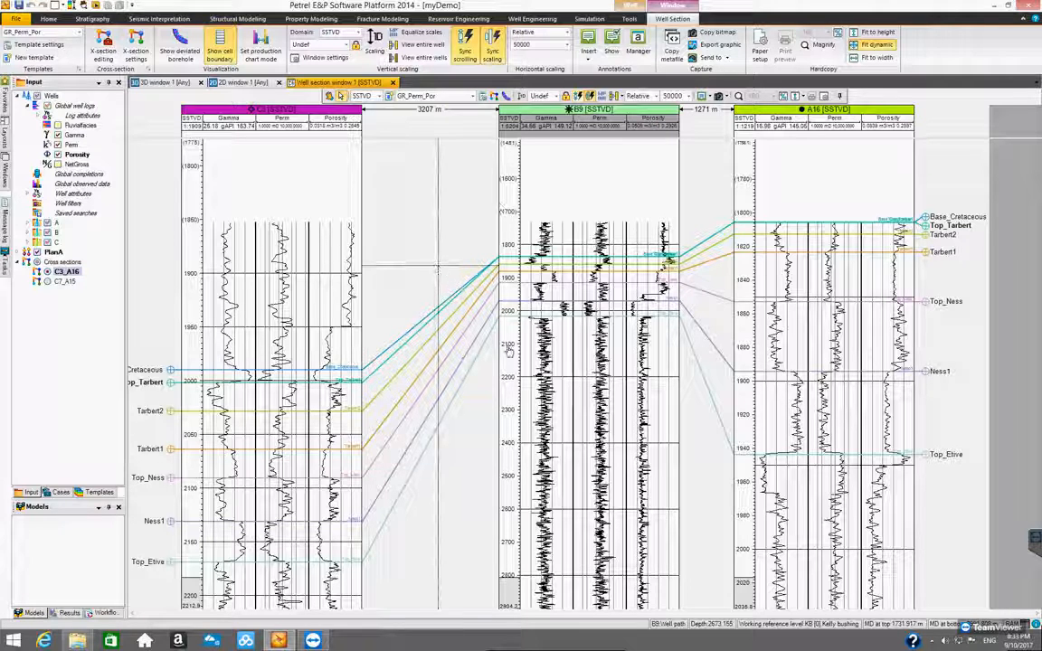
drag(510, 341, 512, 242)
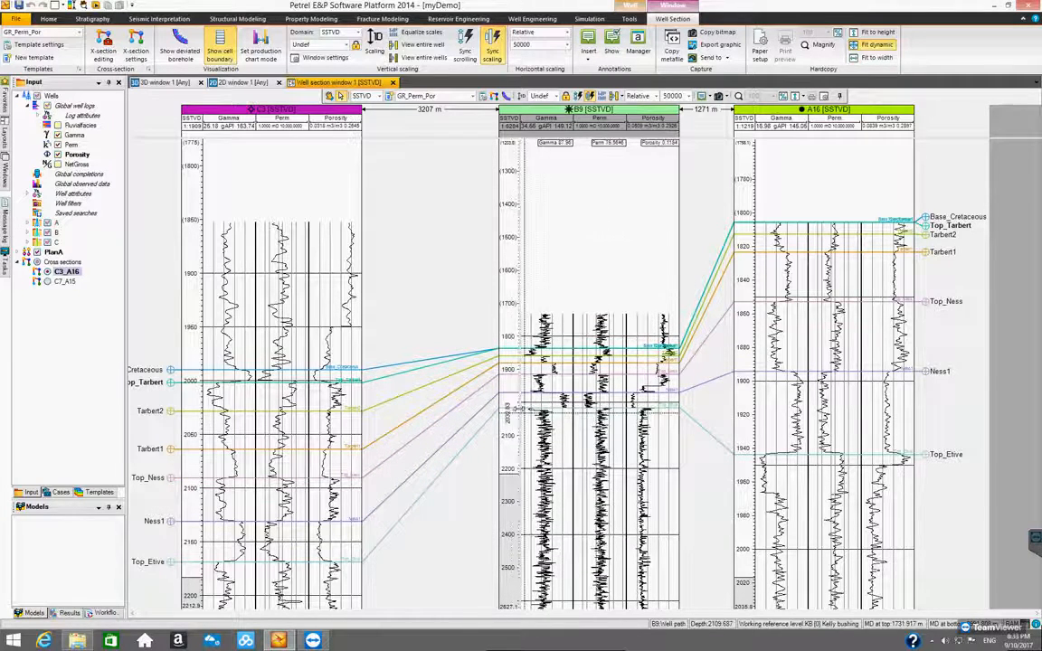
drag(514, 316, 510, 395)
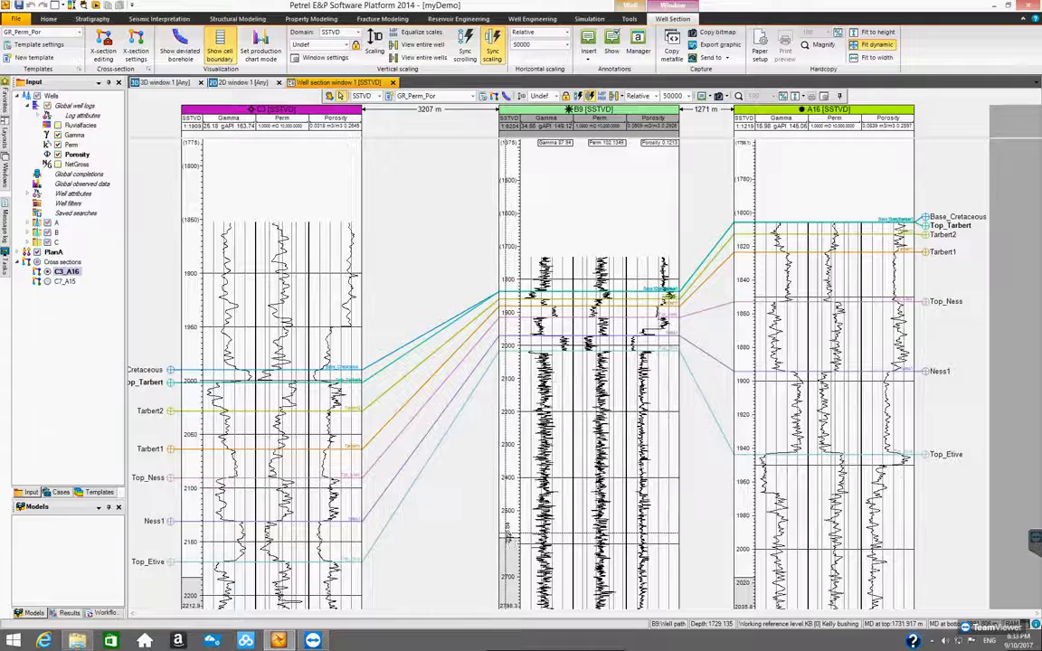
- Rescale all wells vertically with synchronized scaling, and rescale well B9 alone with synchronized scaling turned off
scroll(510, 529, up, 4)
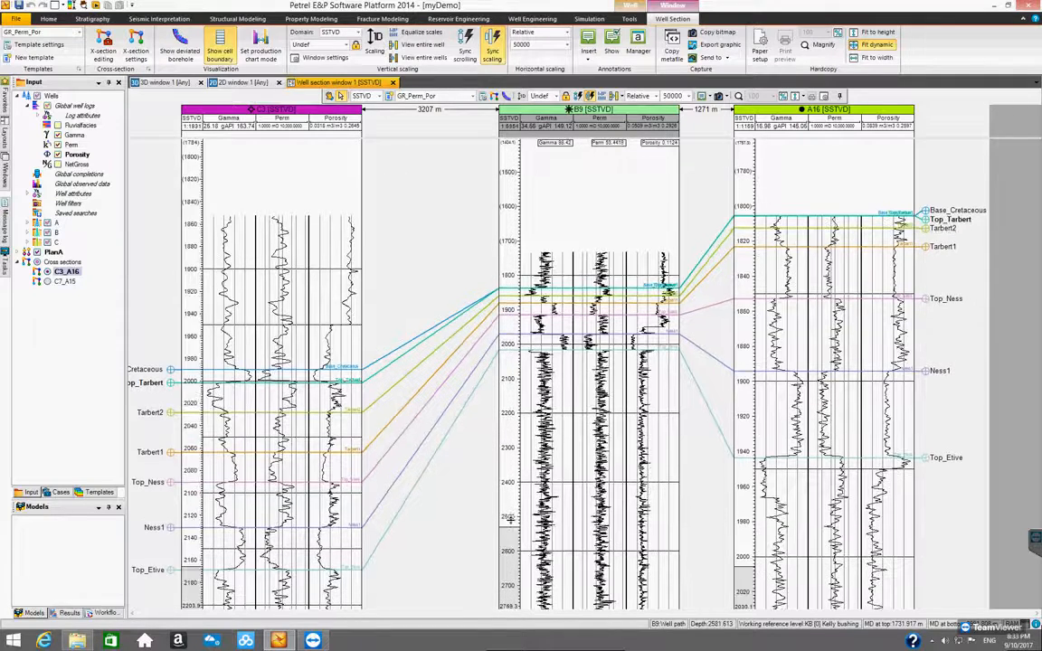
scroll(510, 529, down, 4)
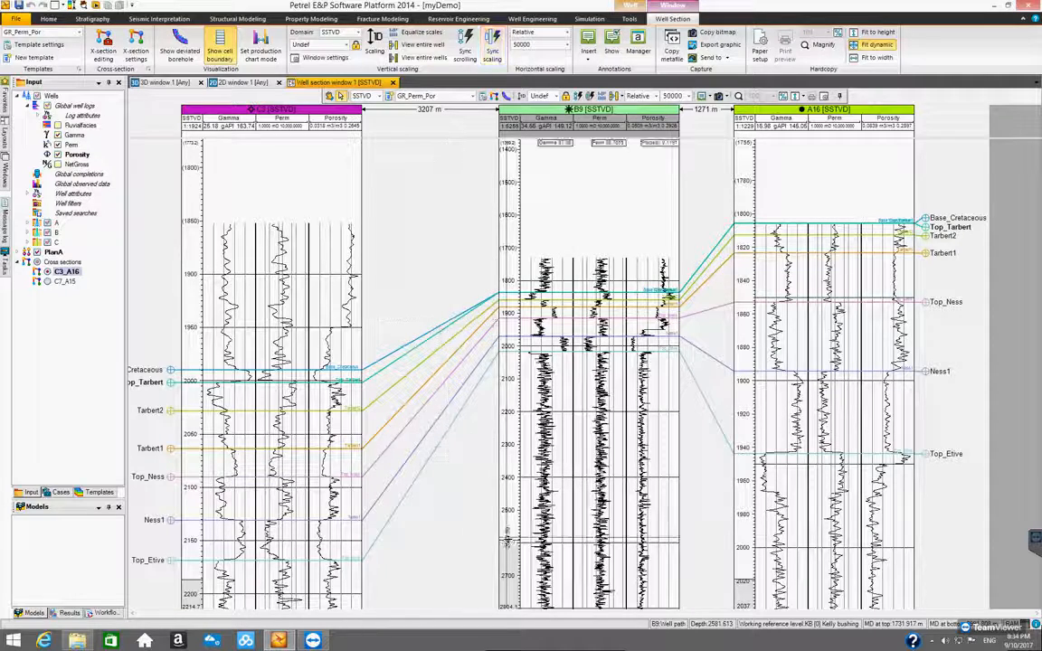
mouse_move(509, 527)
mouse_down()
mouse_move(516, 464)
mouse_move(513, 527)
mouse_up()
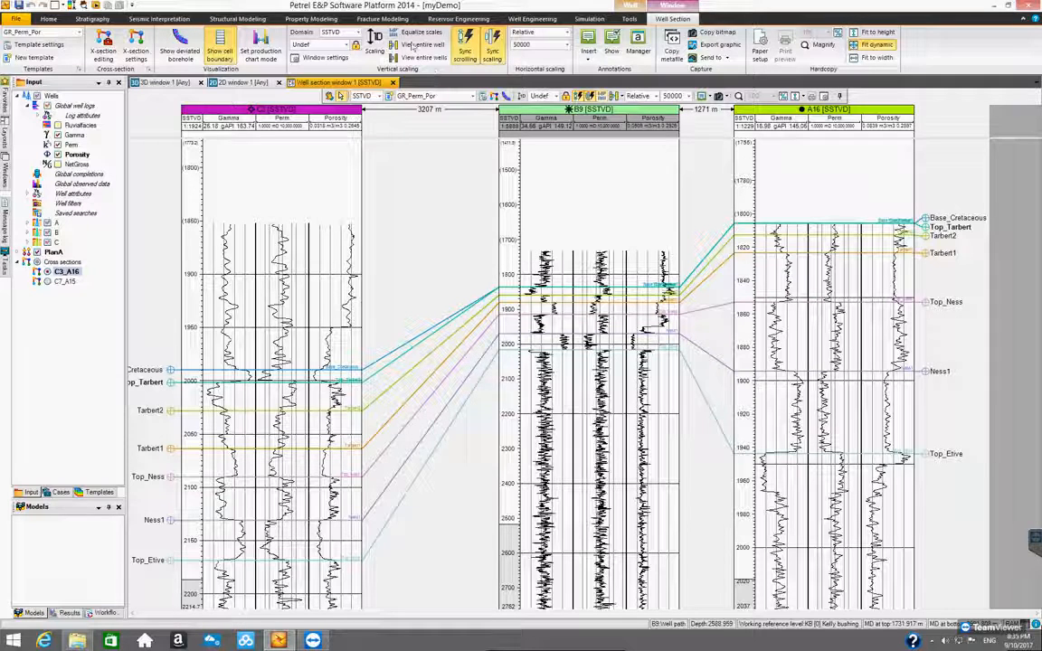
- Equalize the vertical scales of all wells and set the common vertical scale to 2500
click(419, 34)
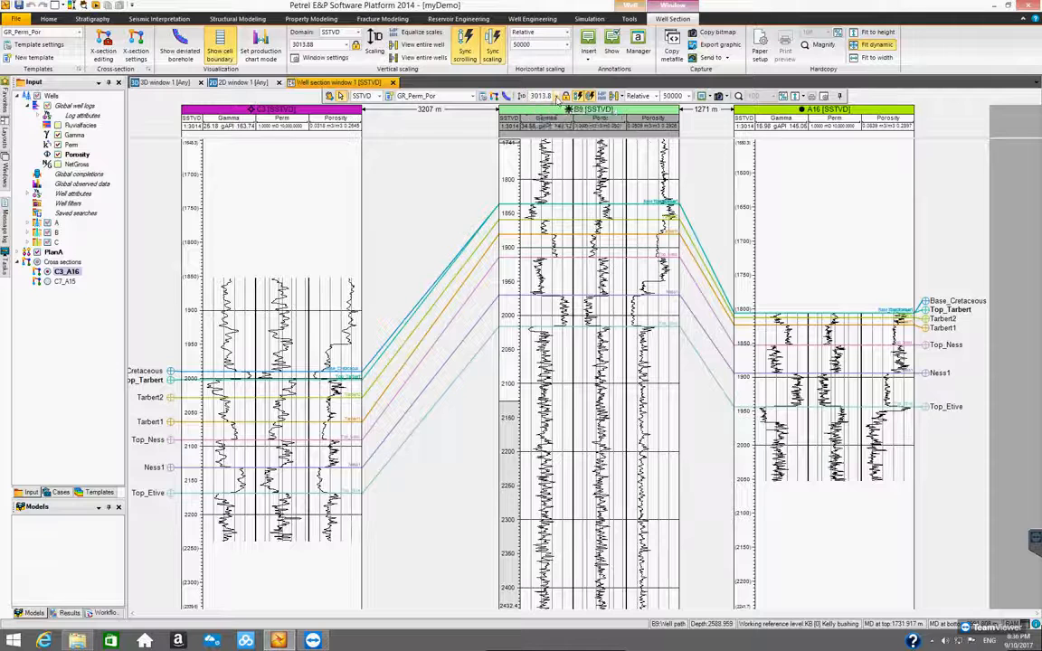
click(556, 97)
drag(555, 121, 554, 158)
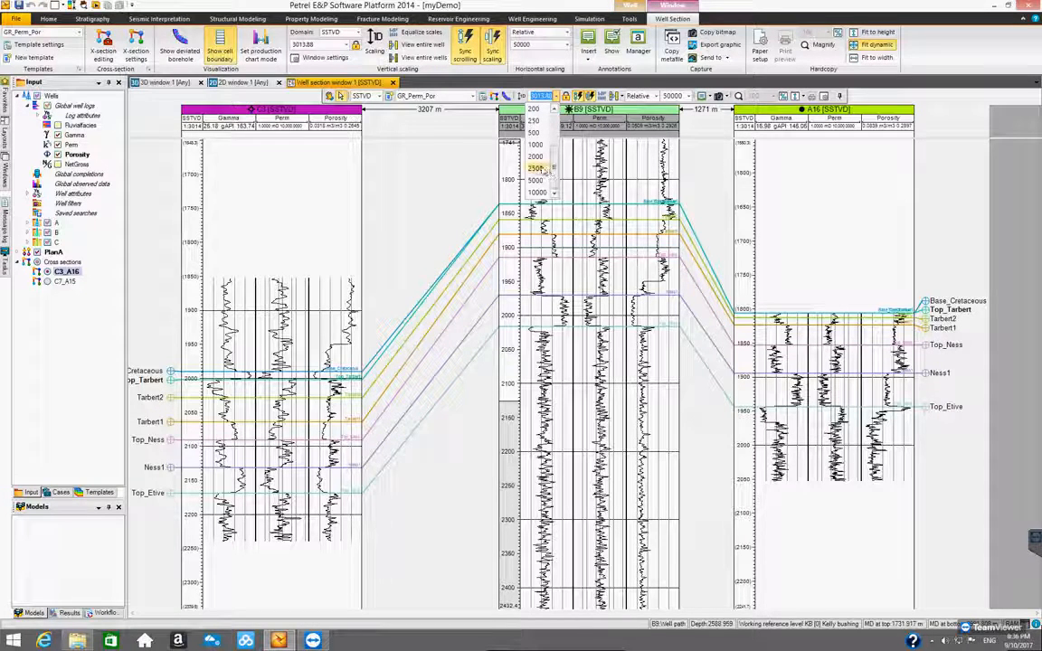
click(537, 168)
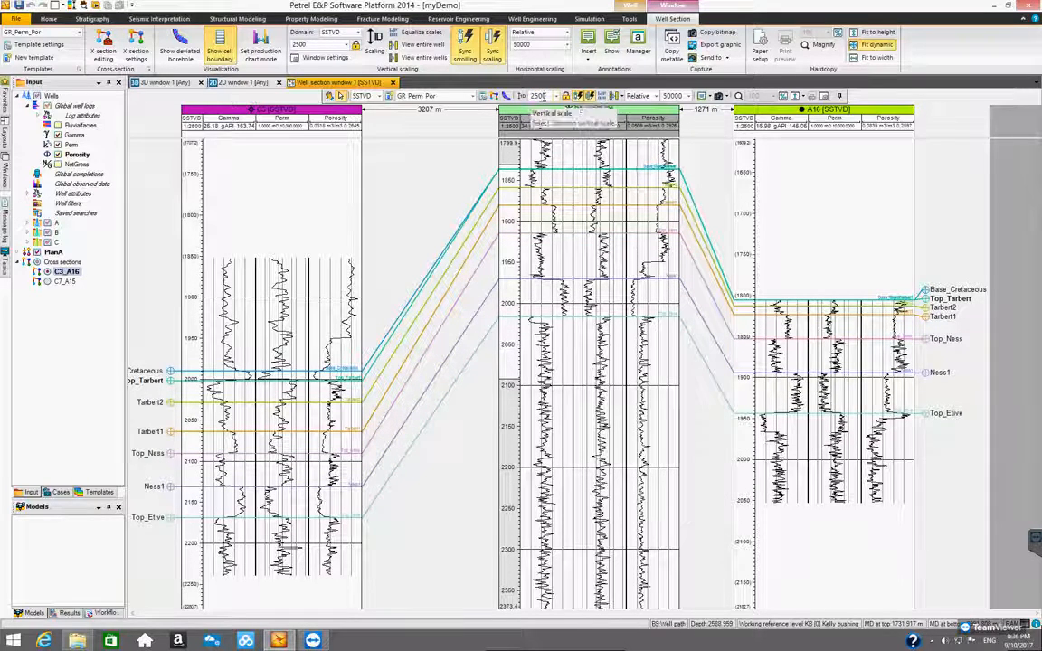
- Set the common vertical scale to 3000 and try rescaling the wells freely along B9, to about 1:3304
click(539, 96)
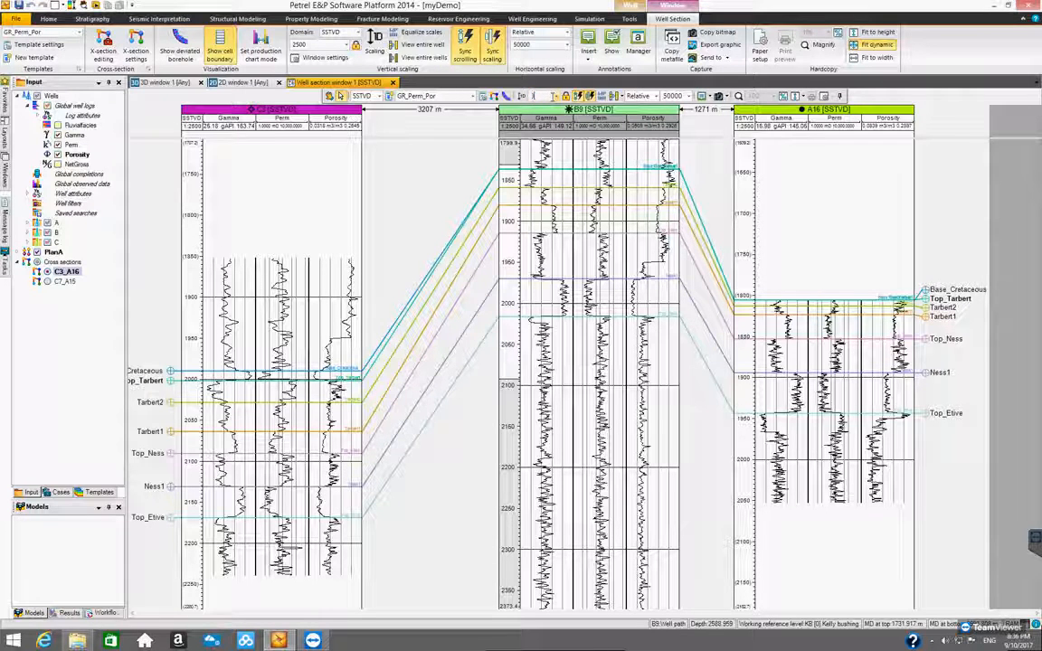
text(3000)
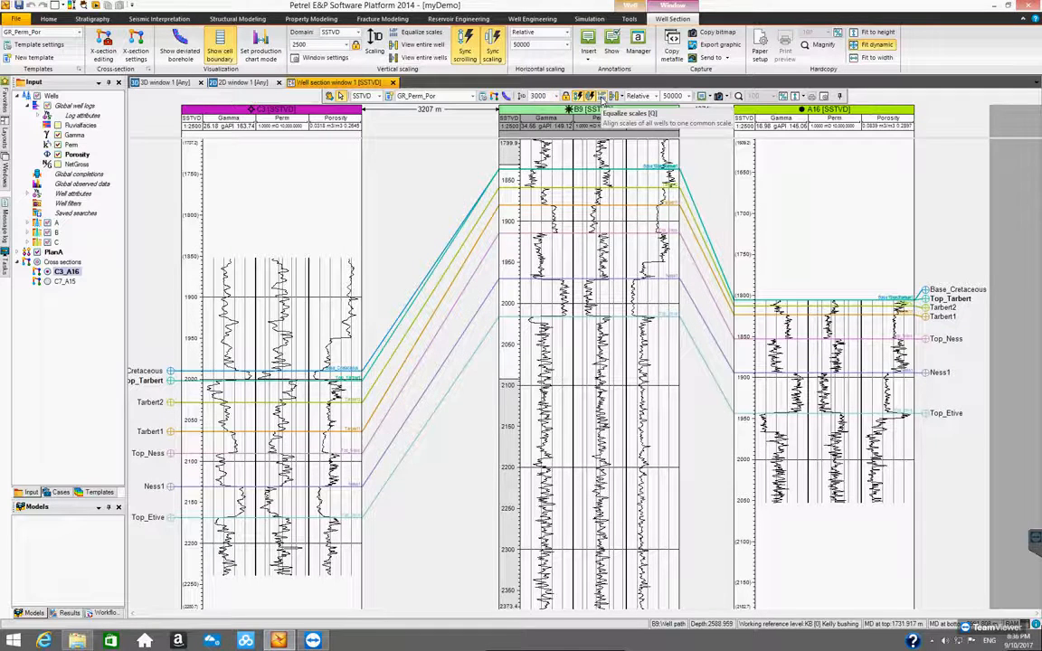
key(Return)
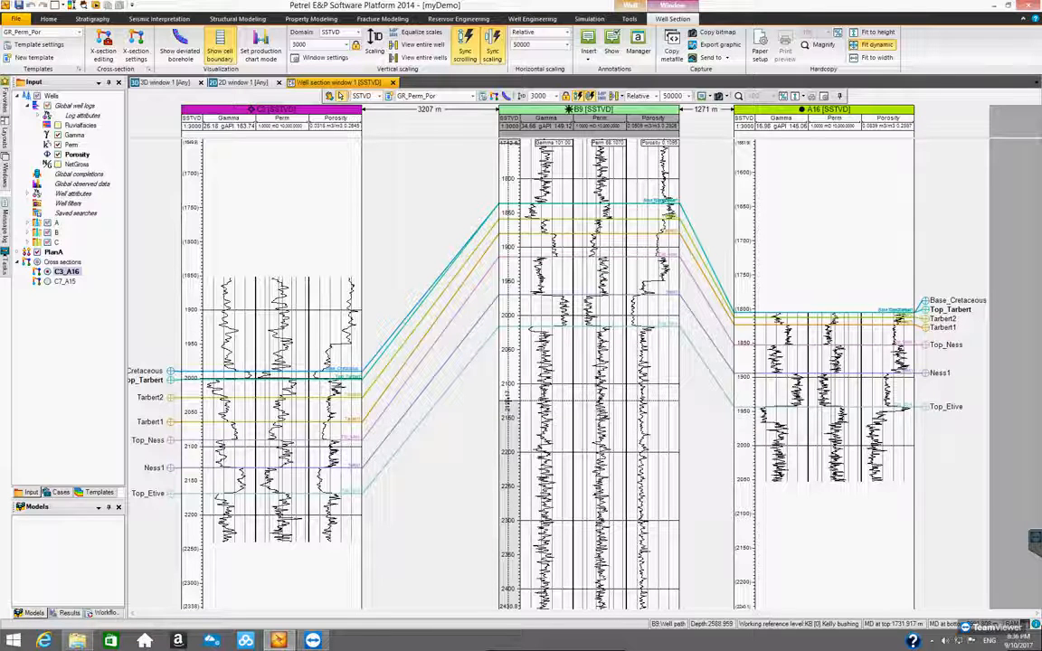
scroll(508, 391, up, 1)
scroll(458, 371, down, 4)
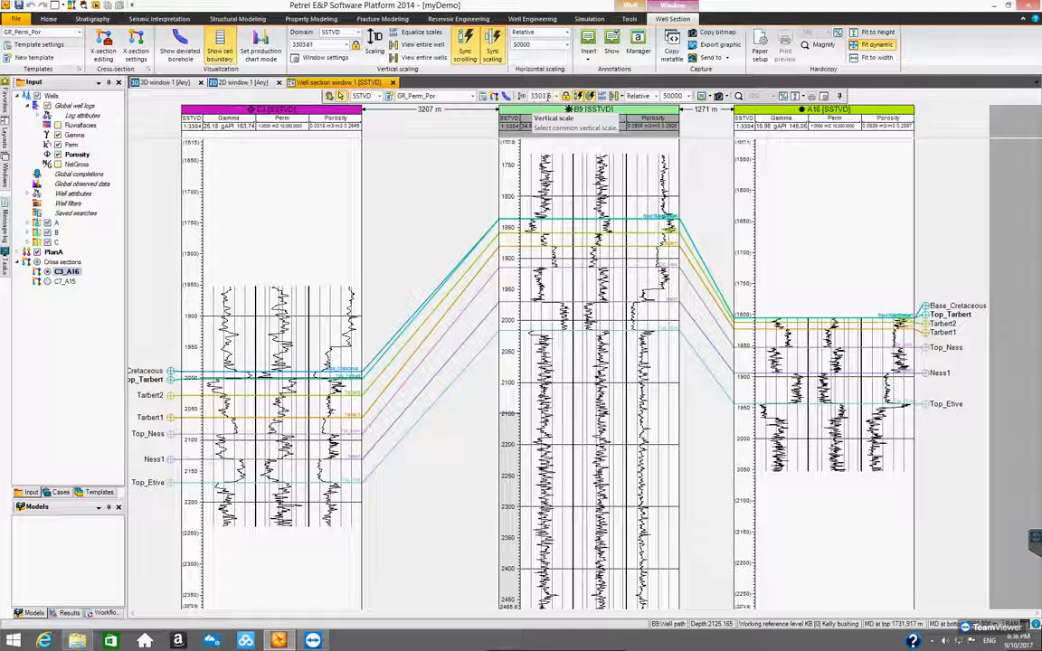
- Reset the common vertical scale to 3000 and lock it
click(541, 96)
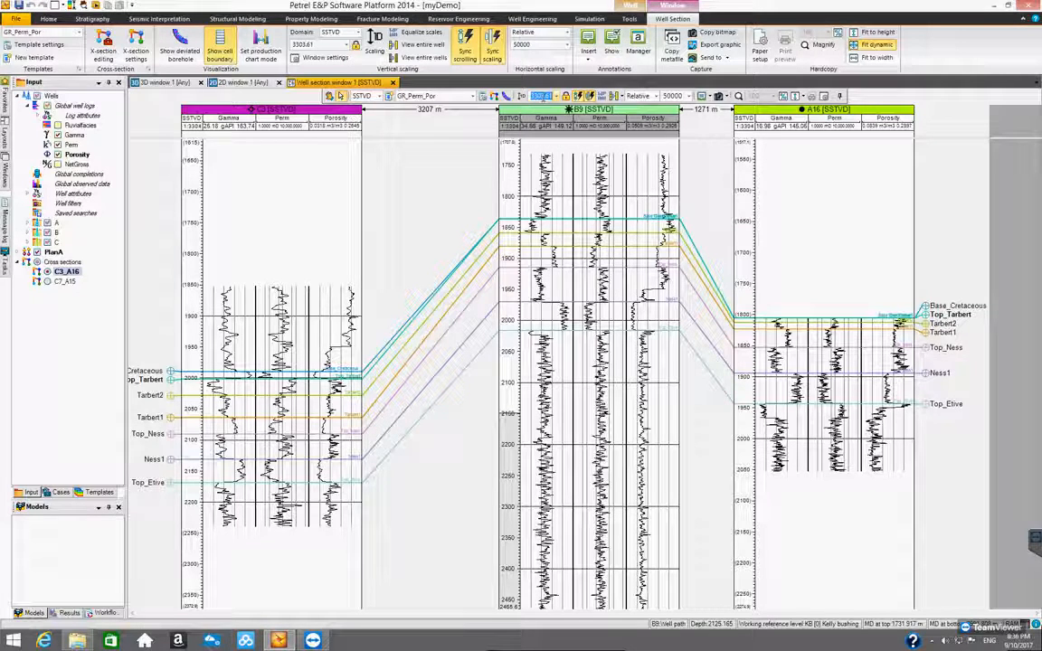
text(3000)
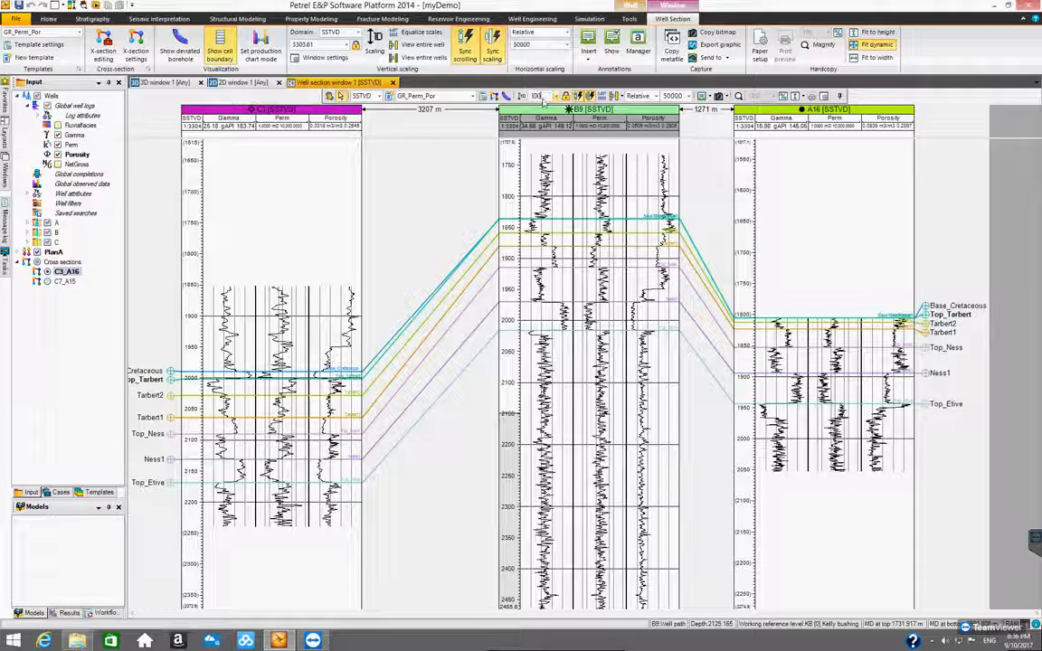
click(434, 186)
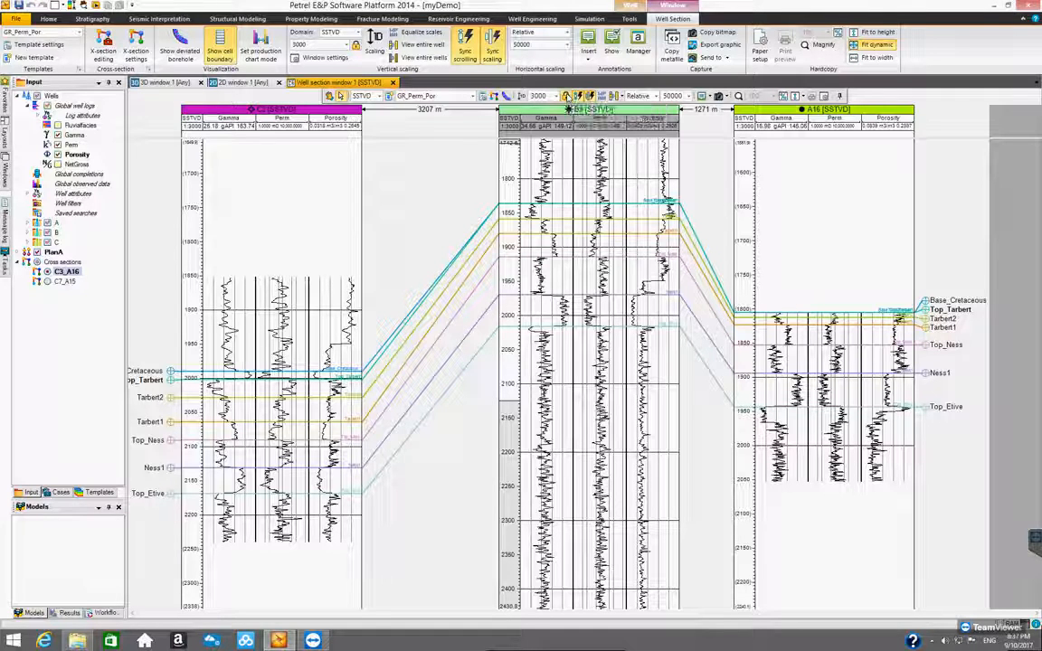
click(567, 97)
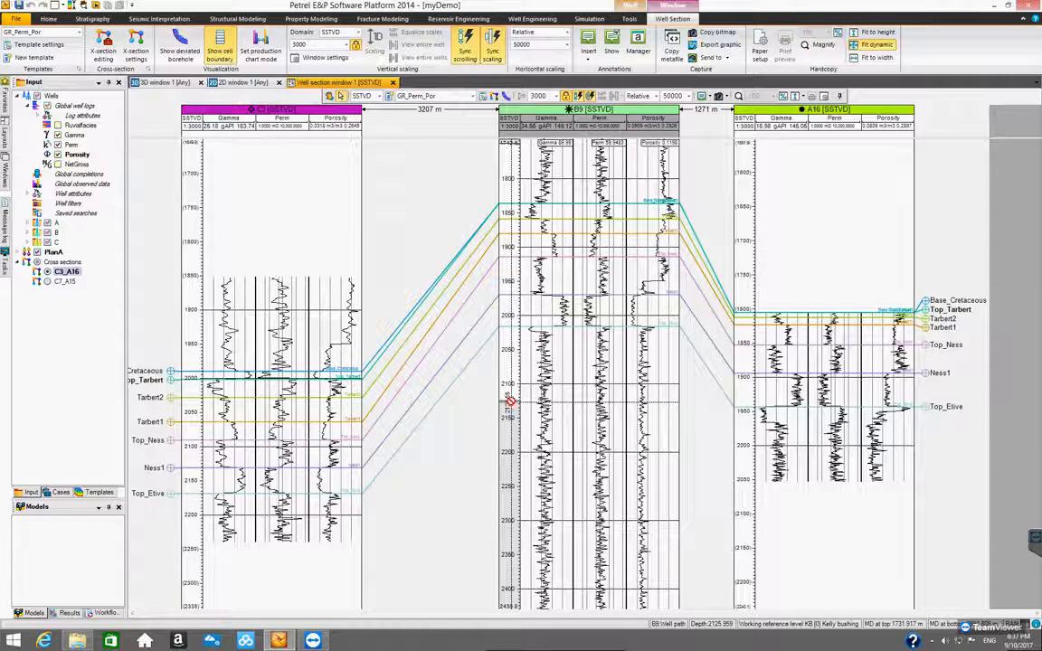
click(570, 98)
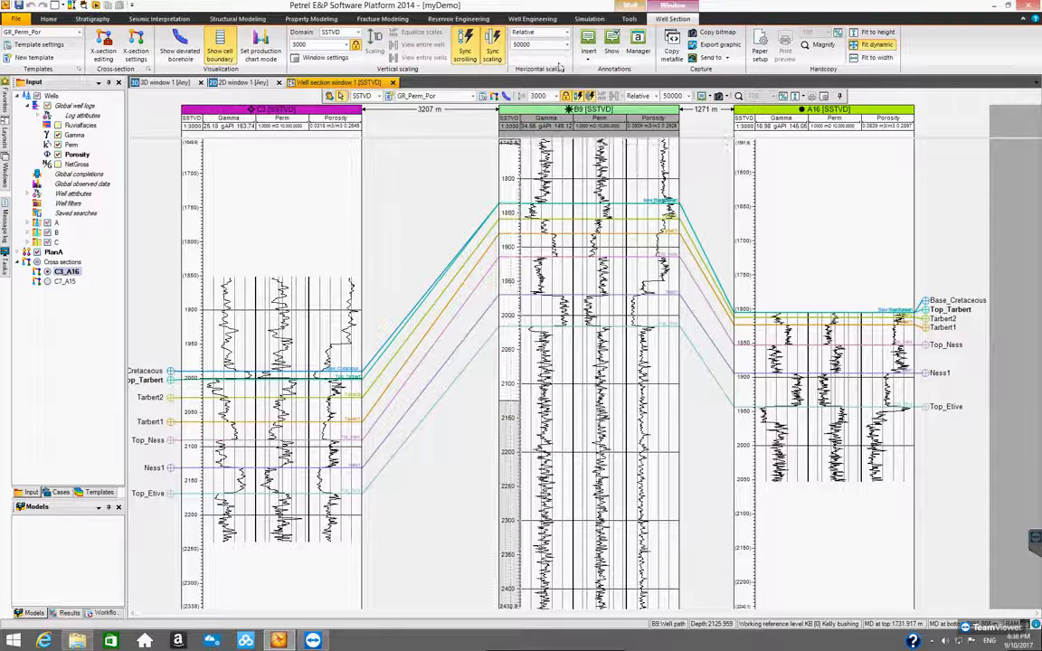
- Switch the horizontal scaling between wells to Constant and try distances of 50 and 25
click(558, 34)
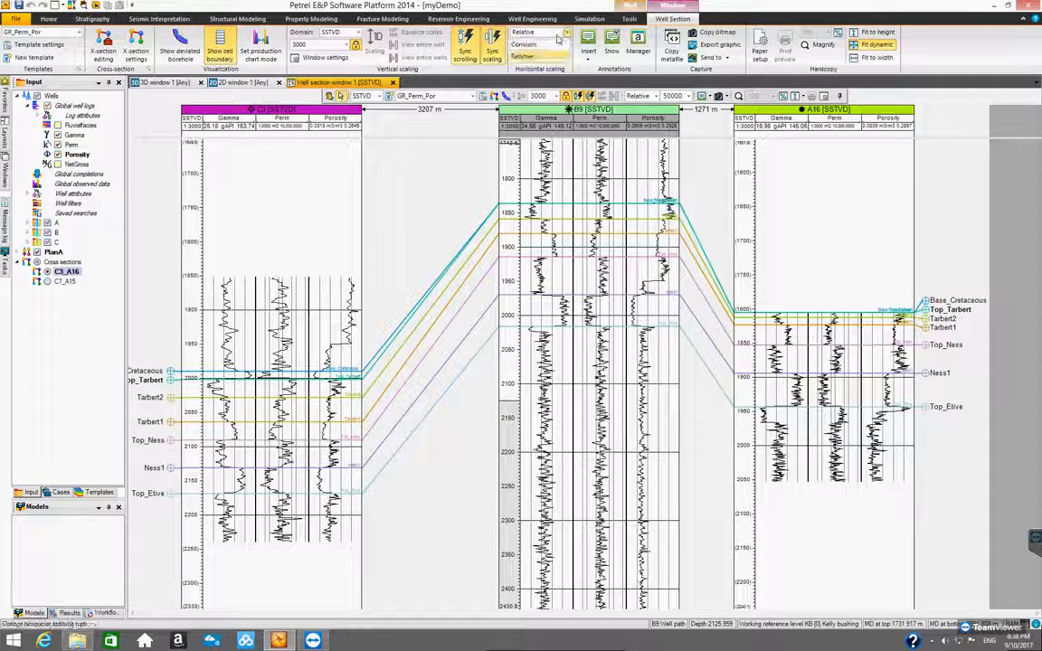
click(539, 44)
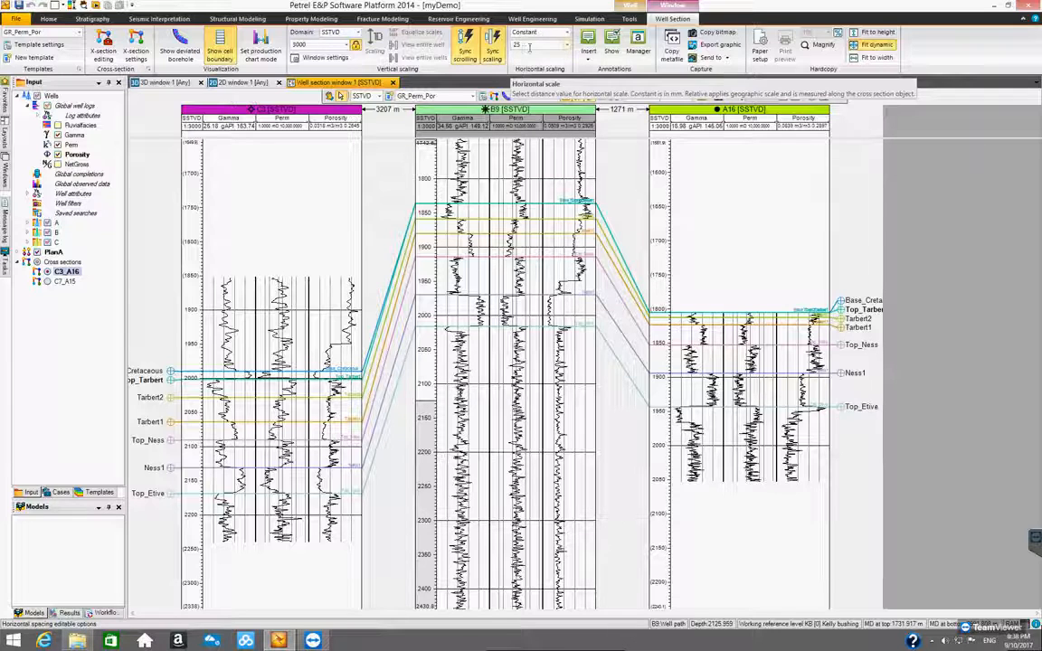
click(567, 44)
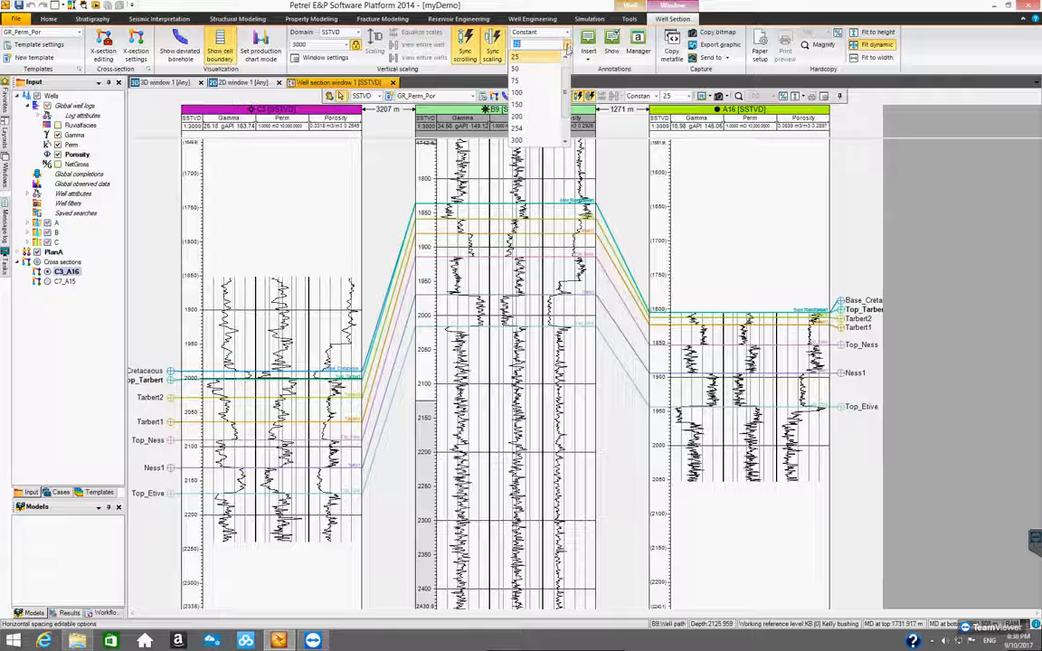
click(534, 69)
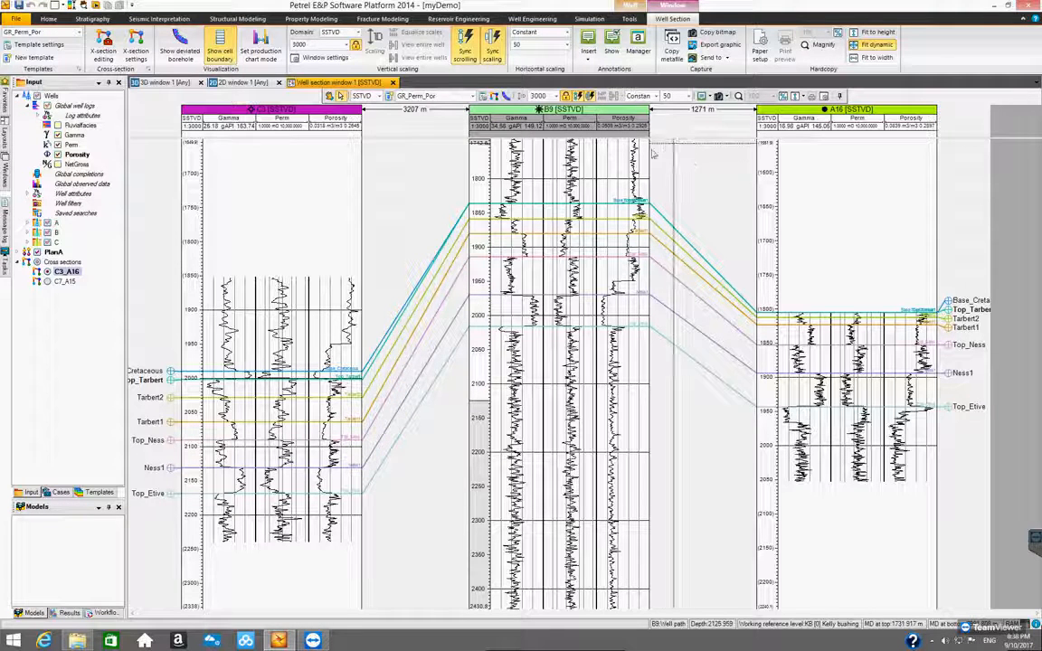
click(565, 46)
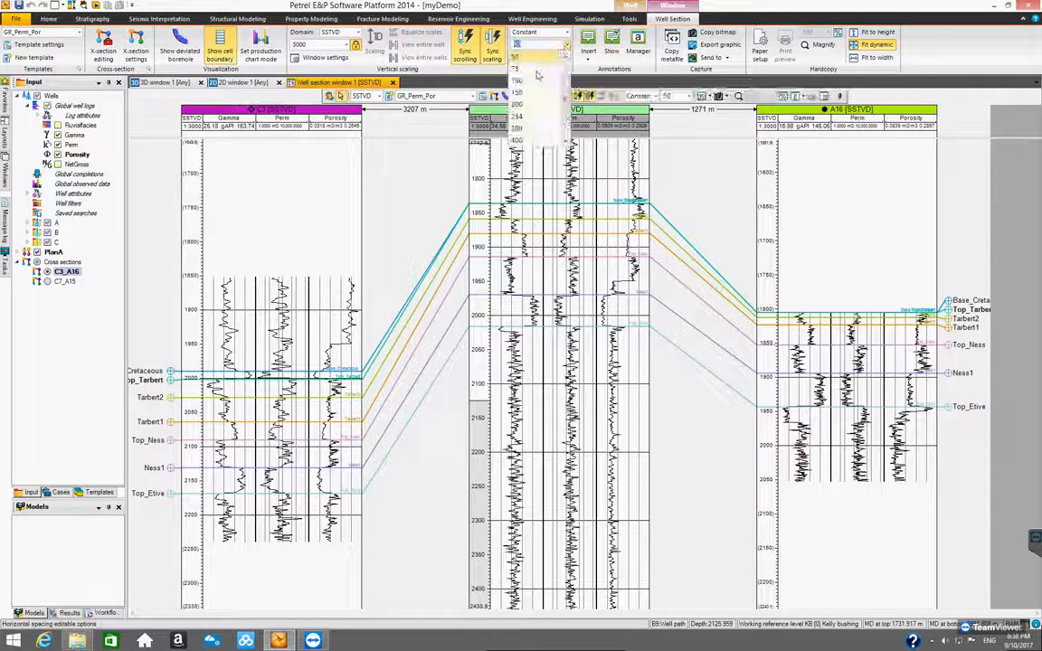
click(528, 70)
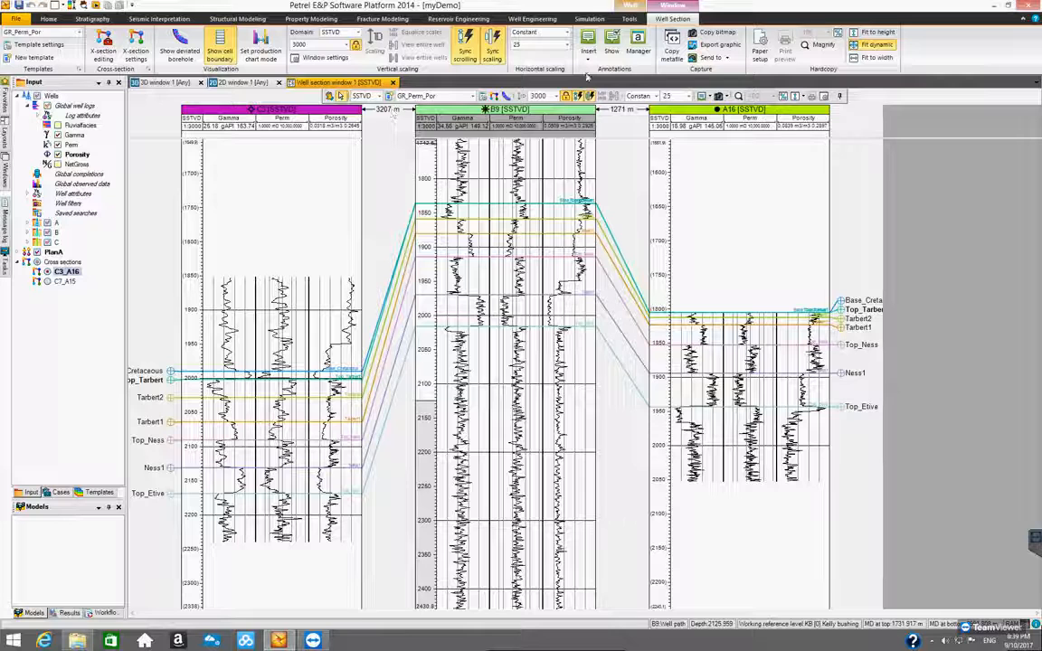
- Return the horizontal scaling to Relative with a scale of 50000
click(520, 33)
click(556, 57)
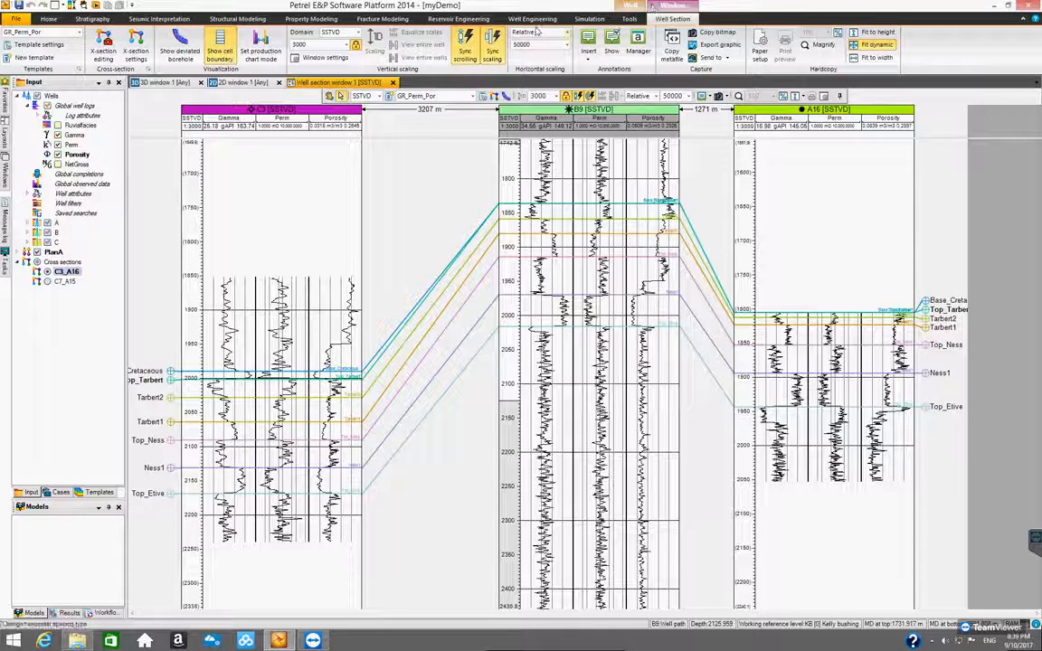
click(689, 97)
click(666, 120)
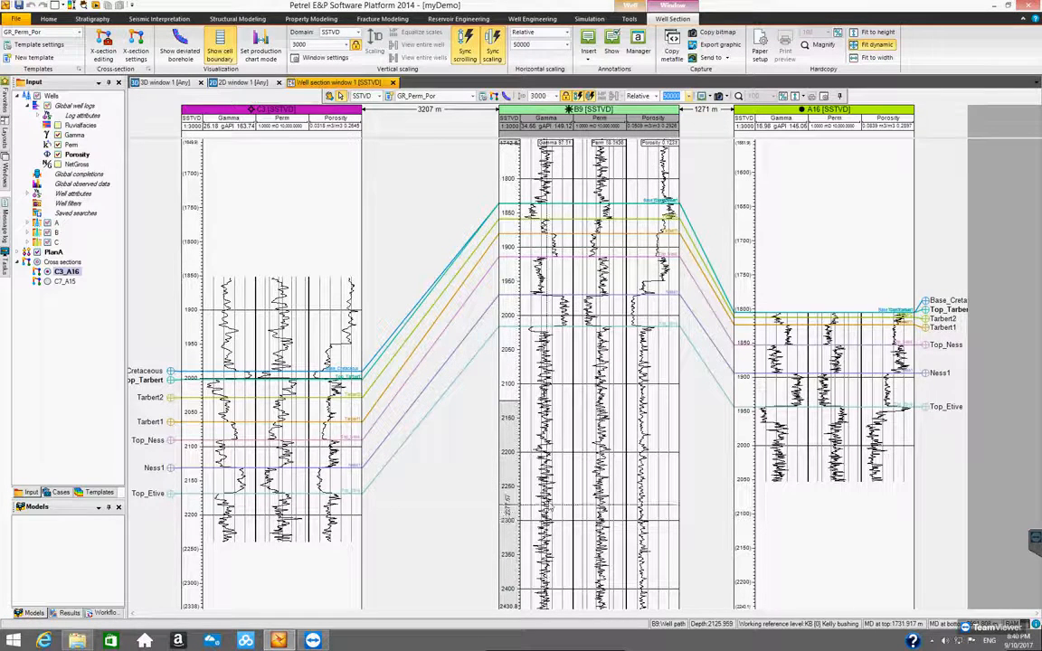
- Fit the well section to the window height and inspect the deeper log intervals along well B9
click(877, 33)
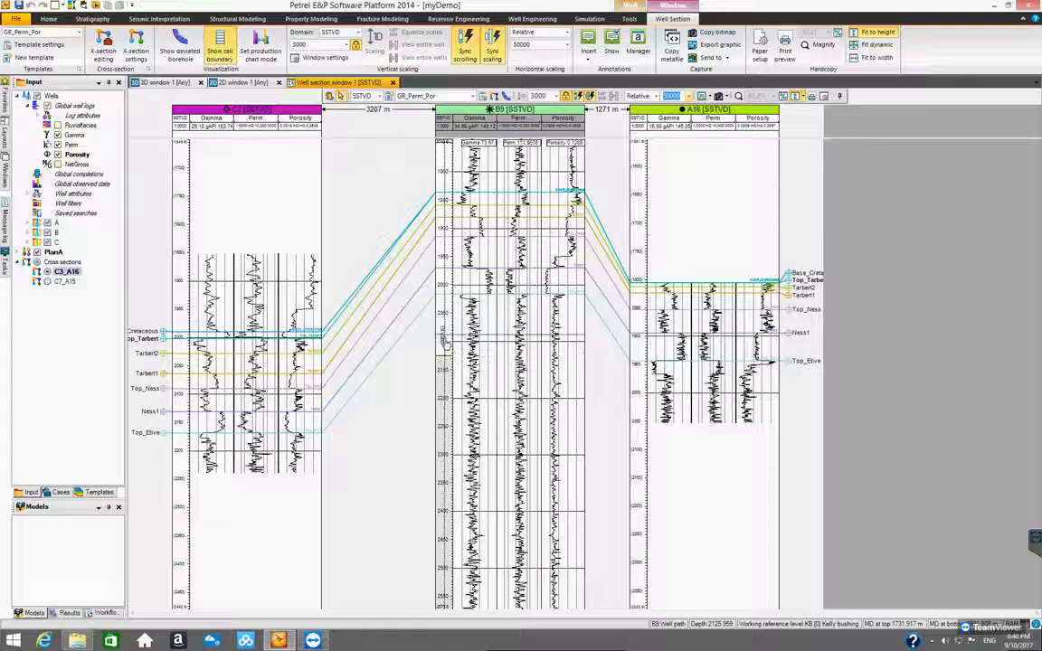
scroll(443, 379, down, 3)
scroll(443, 408, down, 3)
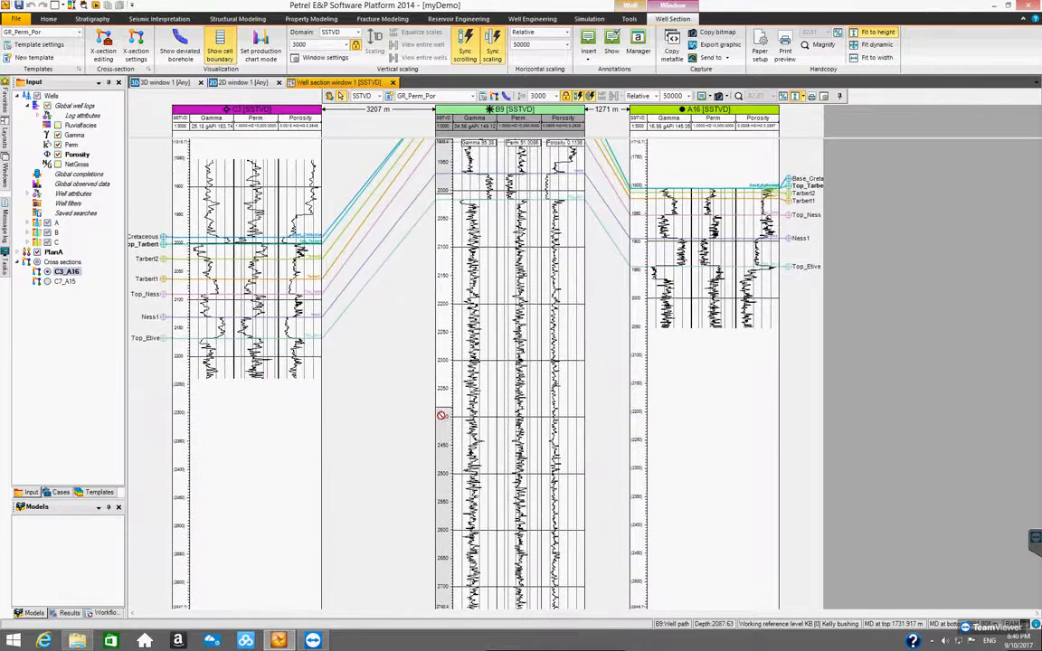
scroll(442, 443, down, 4)
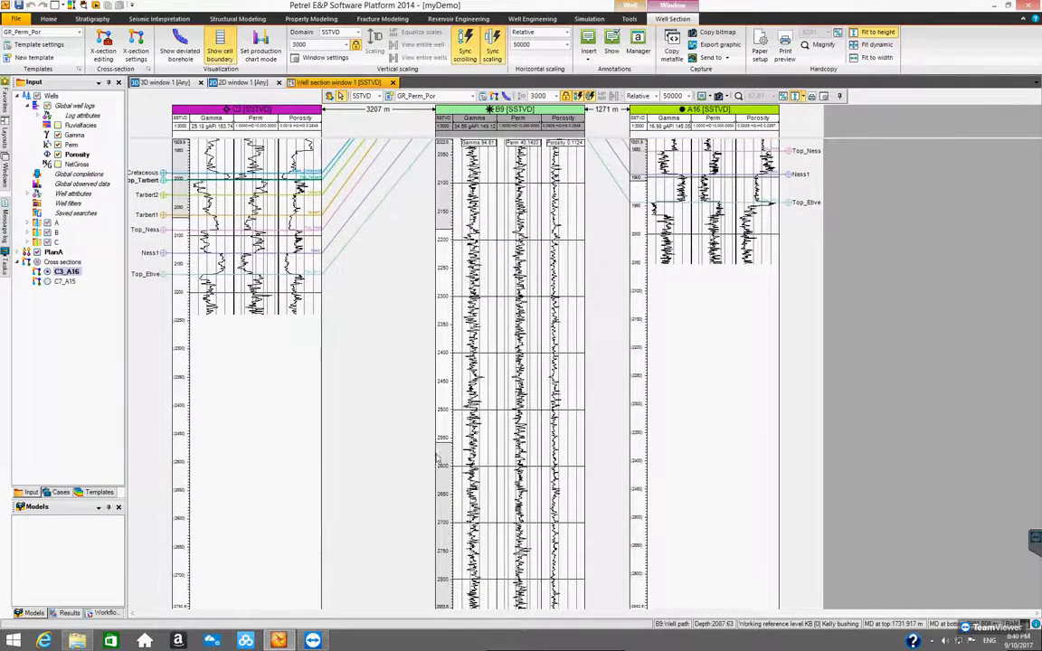
- Fit the well section to the window width and inspect the logs down through the well top intervals
drag(436, 500, 443, 393)
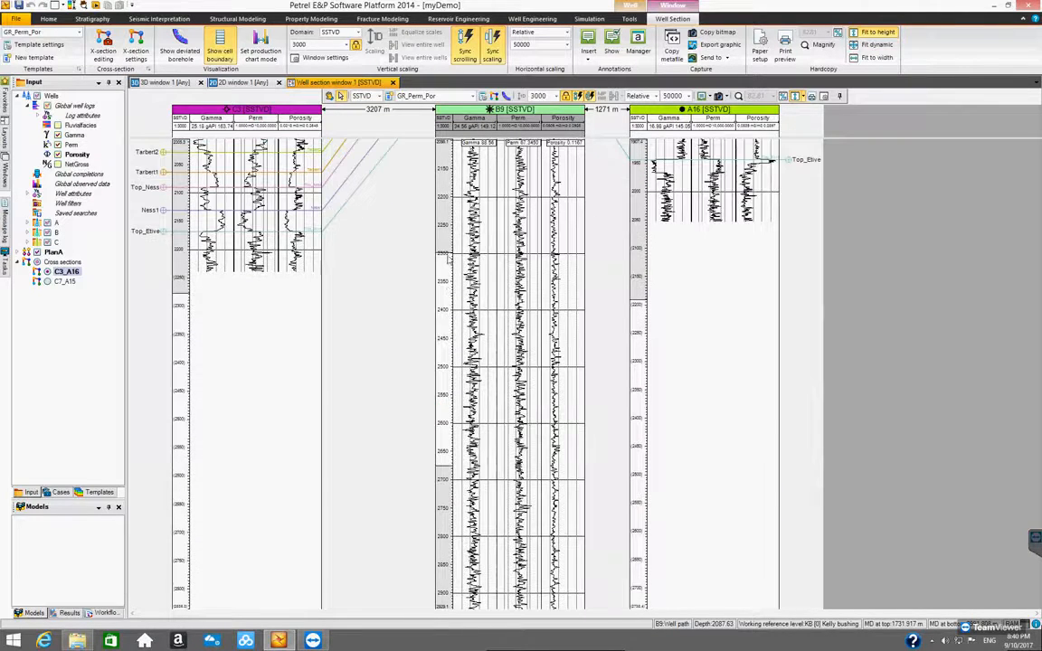
scroll(448, 237, up, 10)
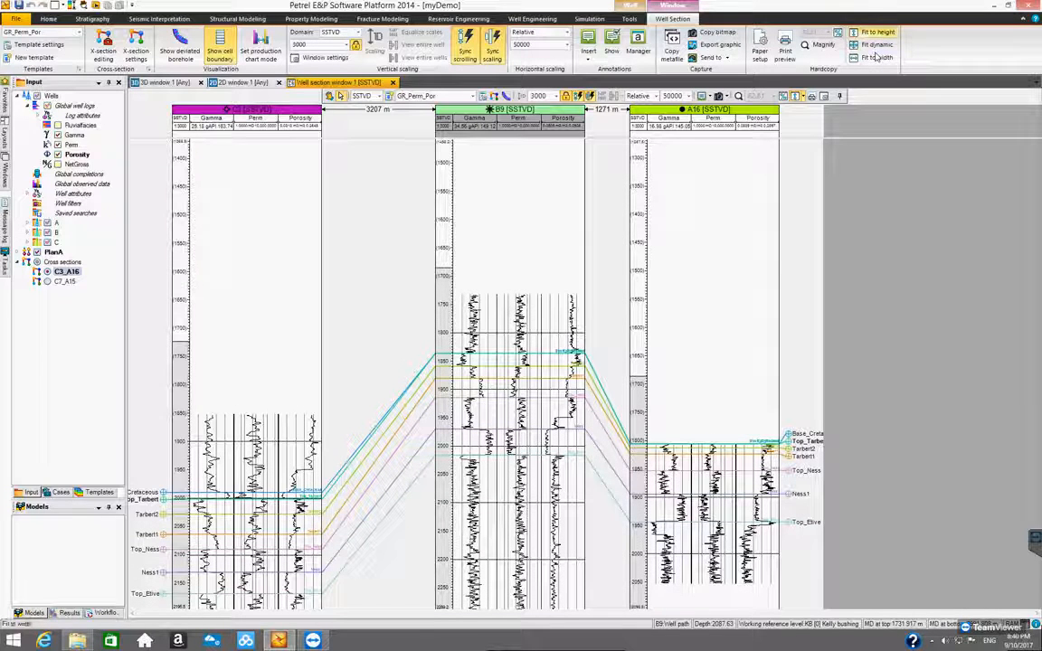
click(874, 58)
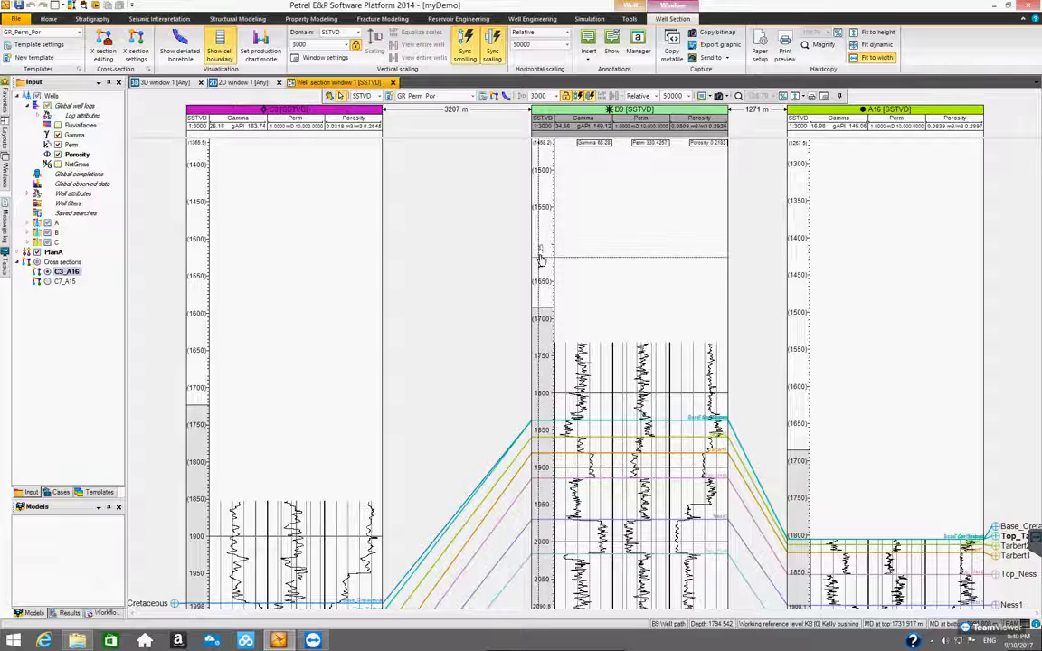
scroll(539, 285, down, 2)
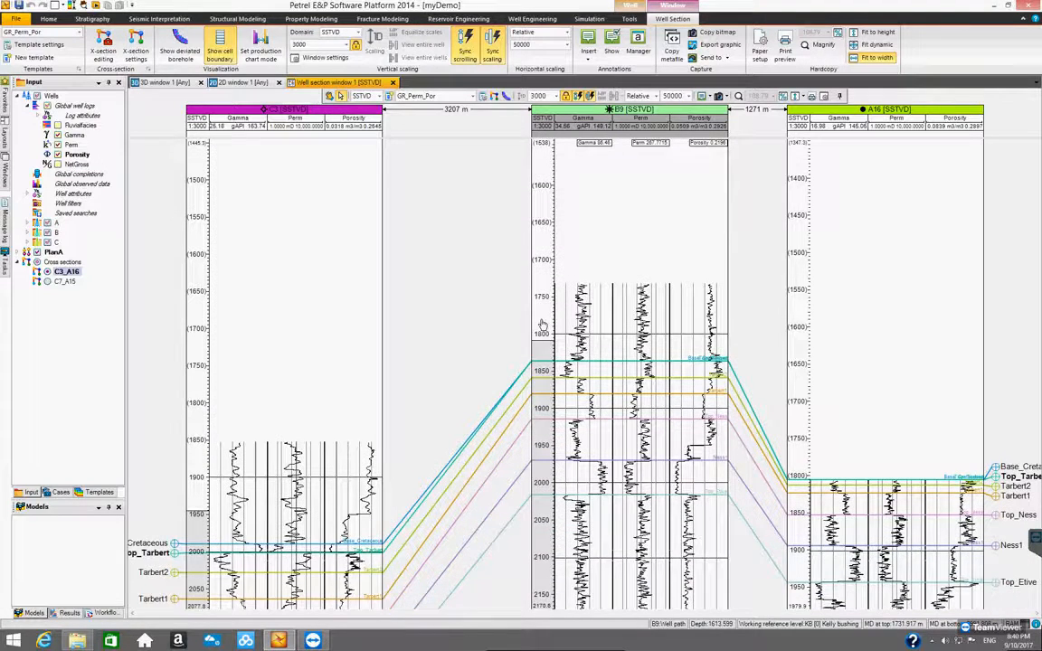
scroll(542, 324, down, 4)
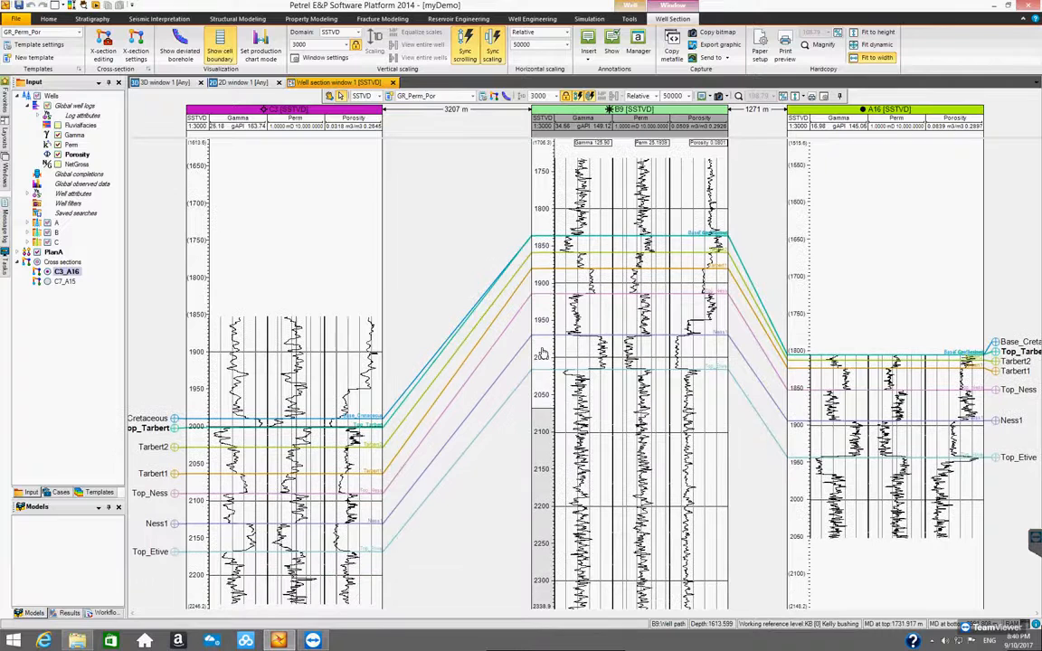
scroll(540, 355, down, 2)
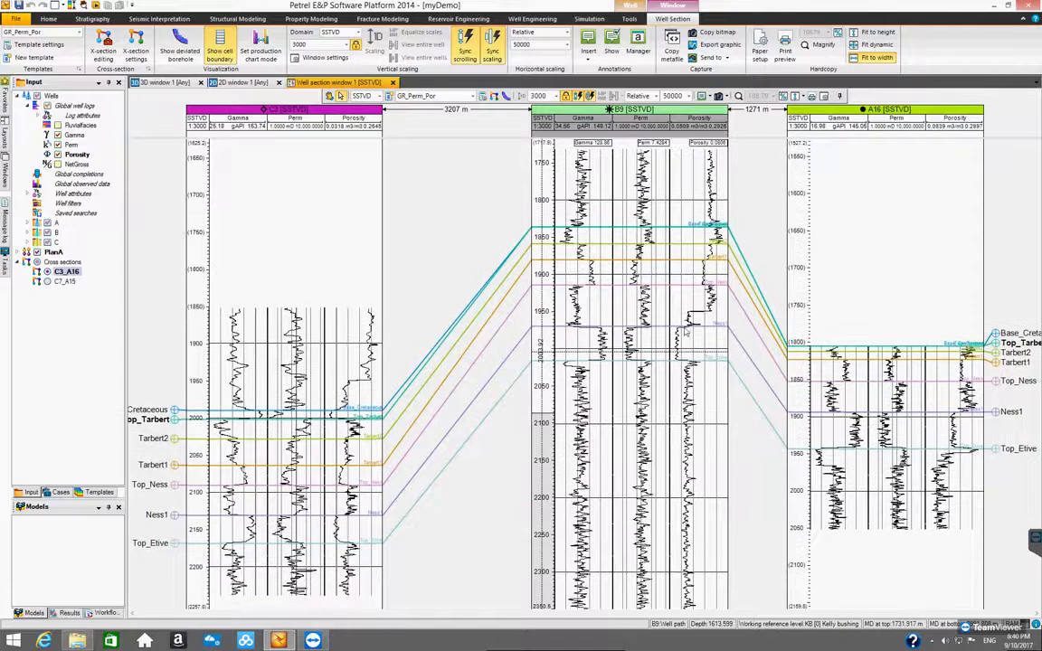
- Switch the well section to the dynamic window fit and inspect the deeper log intervals along well B9
click(873, 45)
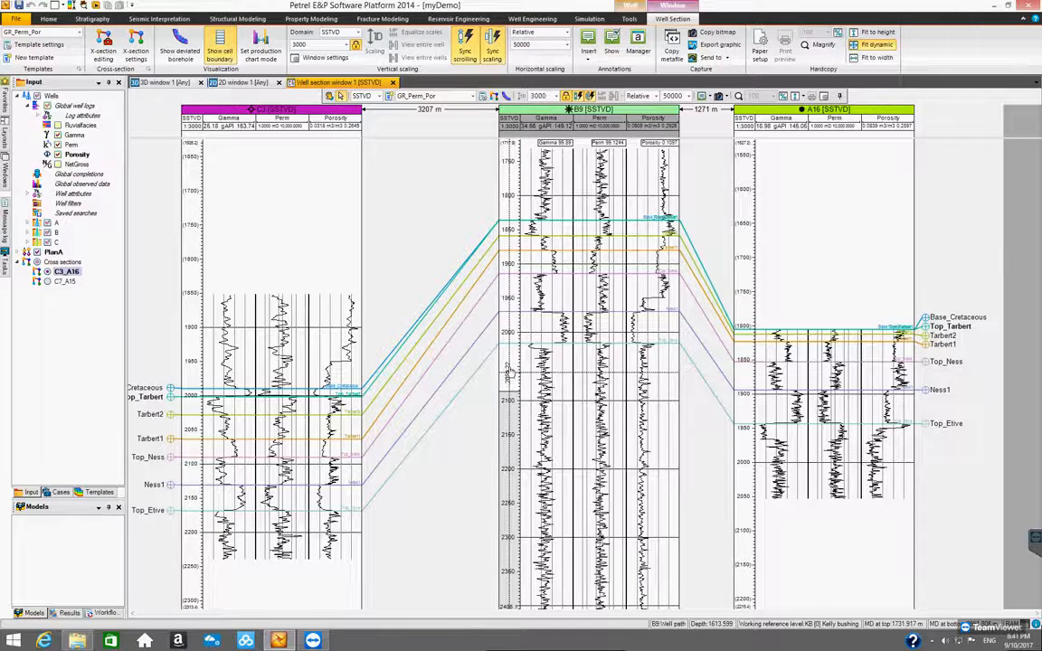
scroll(509, 371, up, 1)
scroll(509, 386, down, 4)
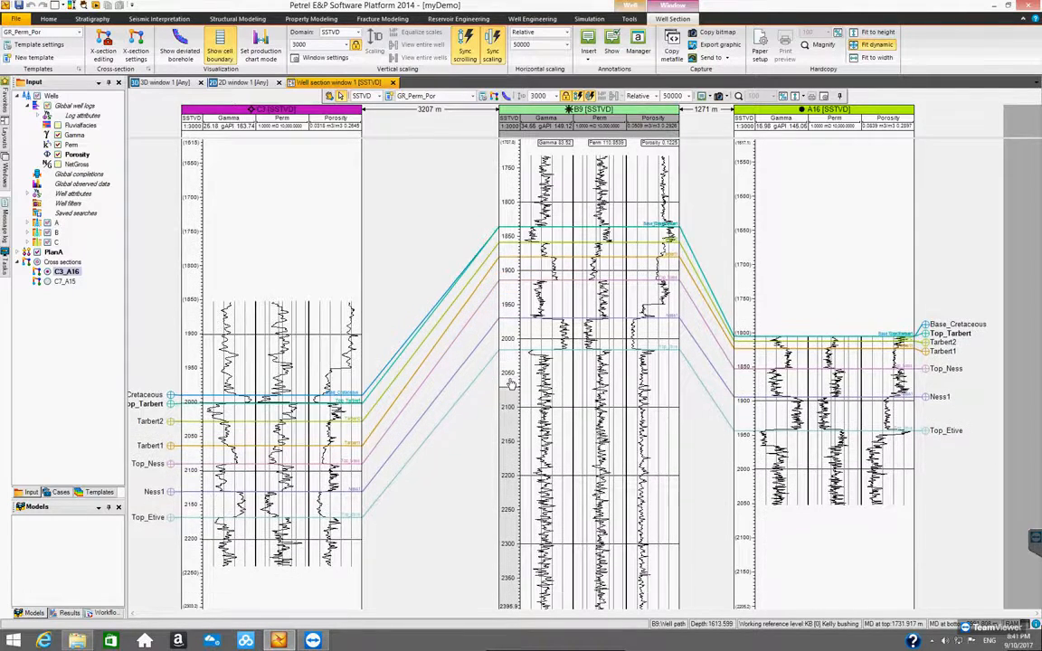
scroll(509, 425, down, 3)
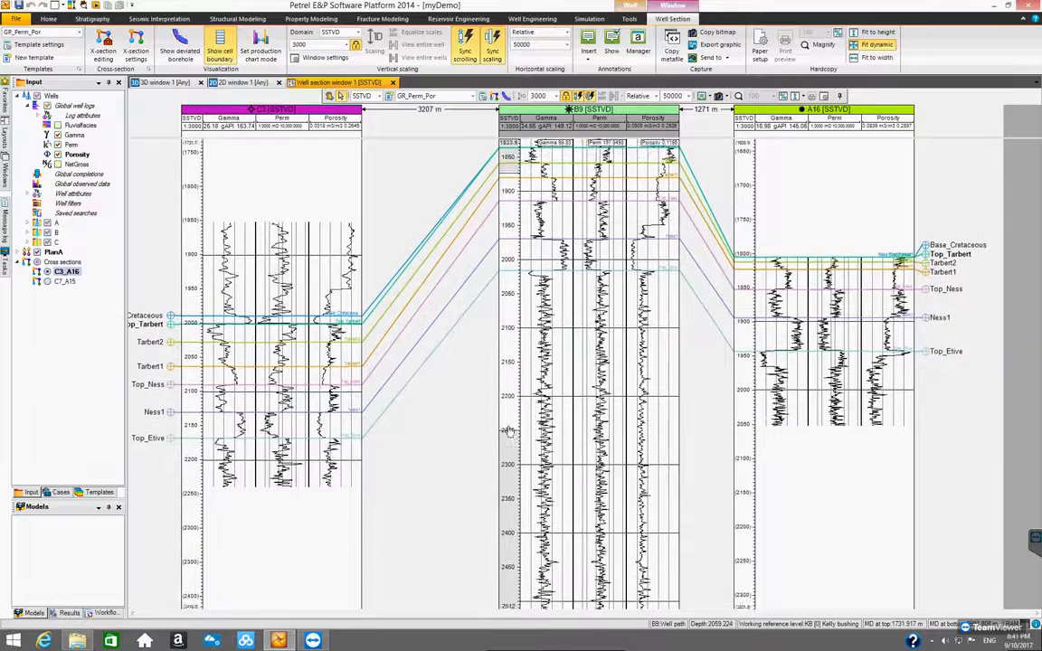
scroll(511, 459, down, 3)
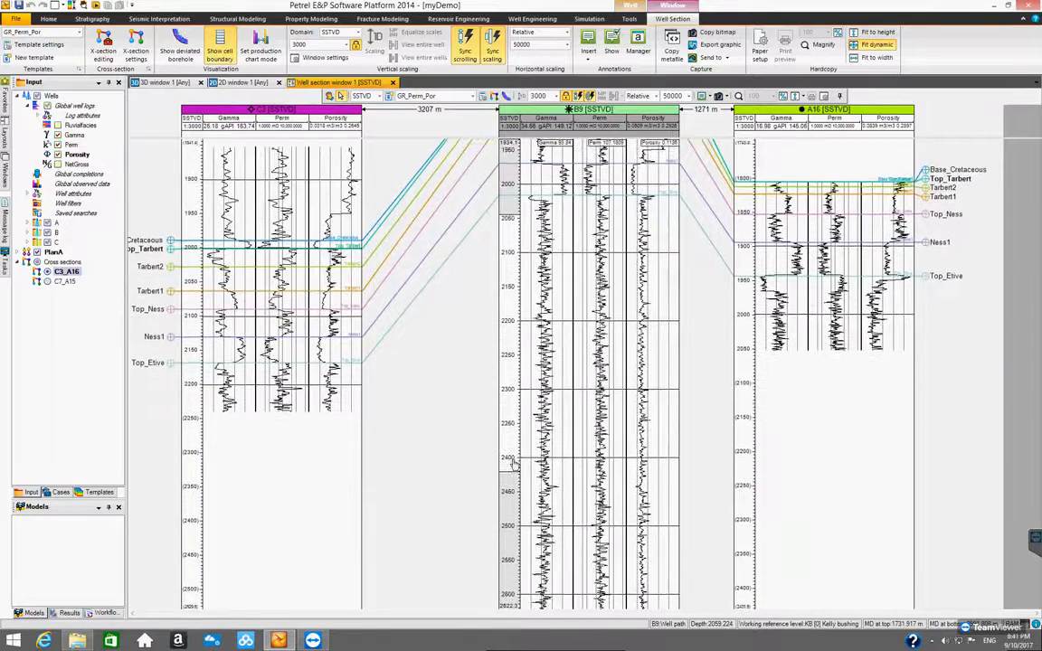
scroll(520, 505, down, 6)
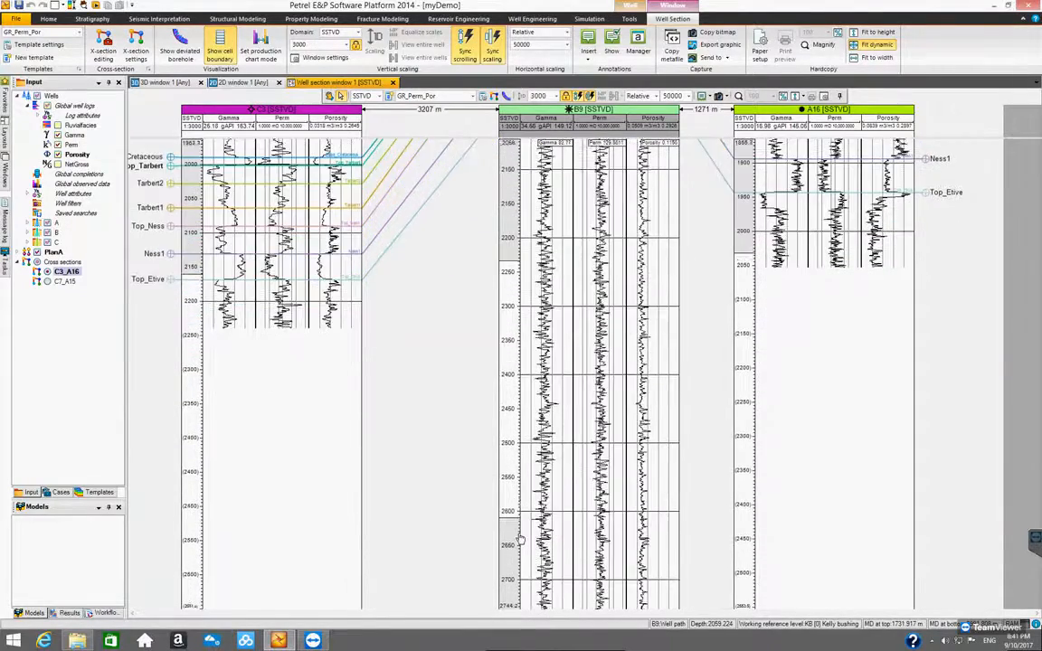
scroll(520, 564, down, 2)
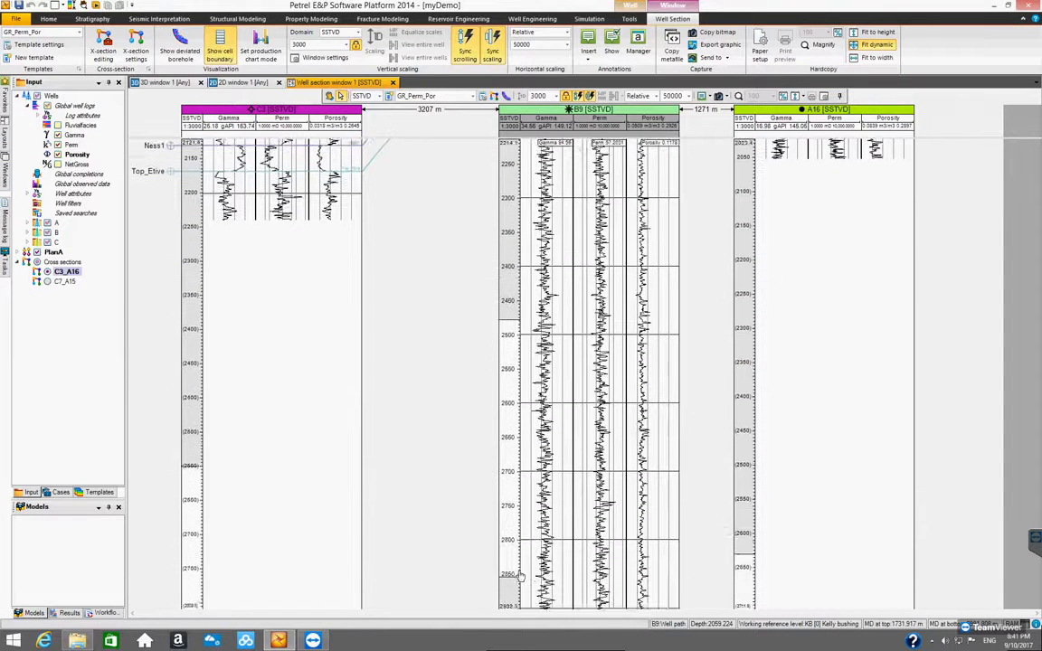
- Locate well B9 in the input tree from its well path and return the section to the well top interval
right_click(512, 540)
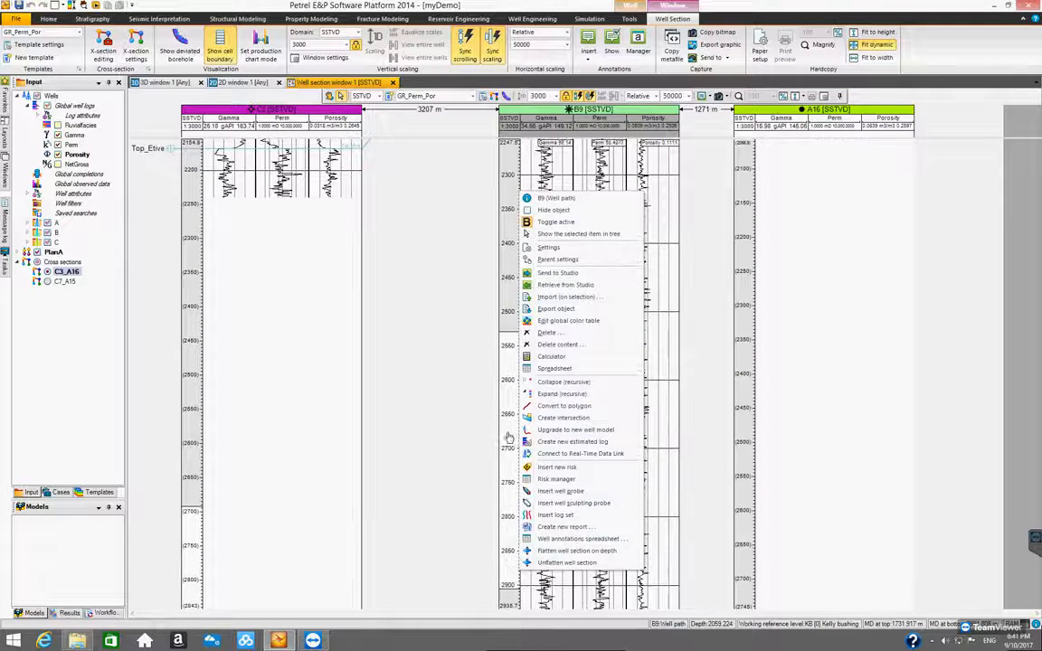
click(566, 234)
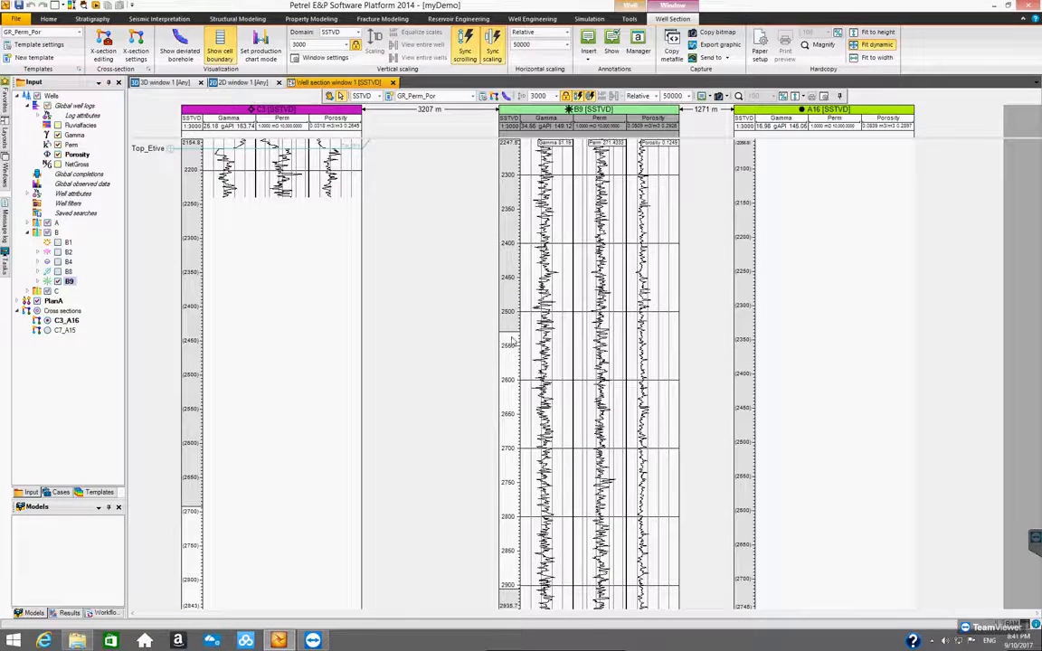
scroll(511, 310, up, 5)
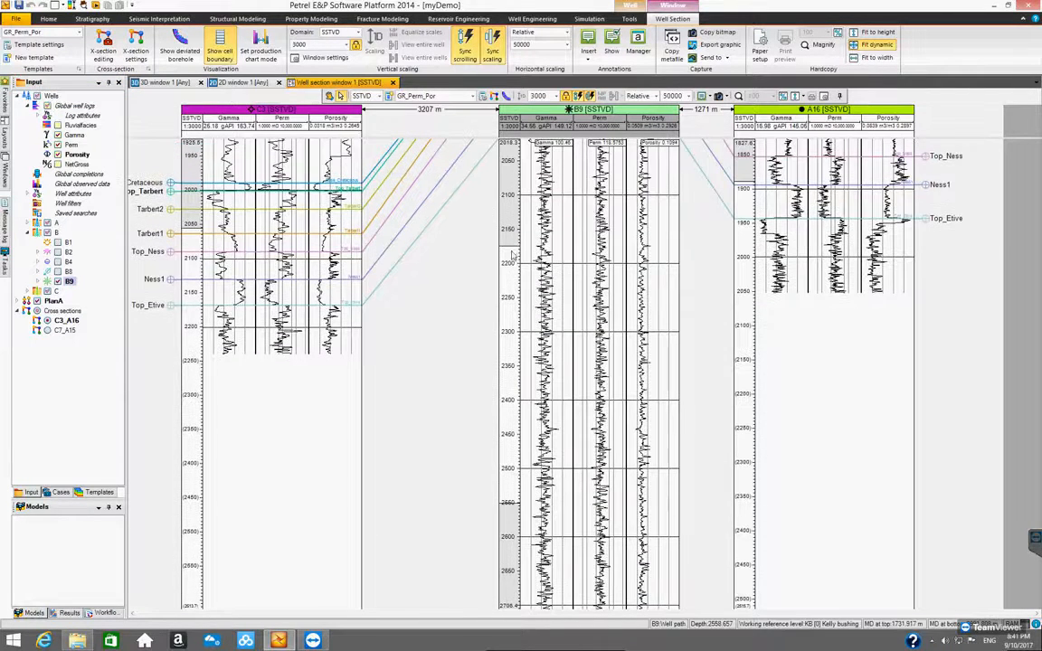
scroll(514, 250, up, 4)
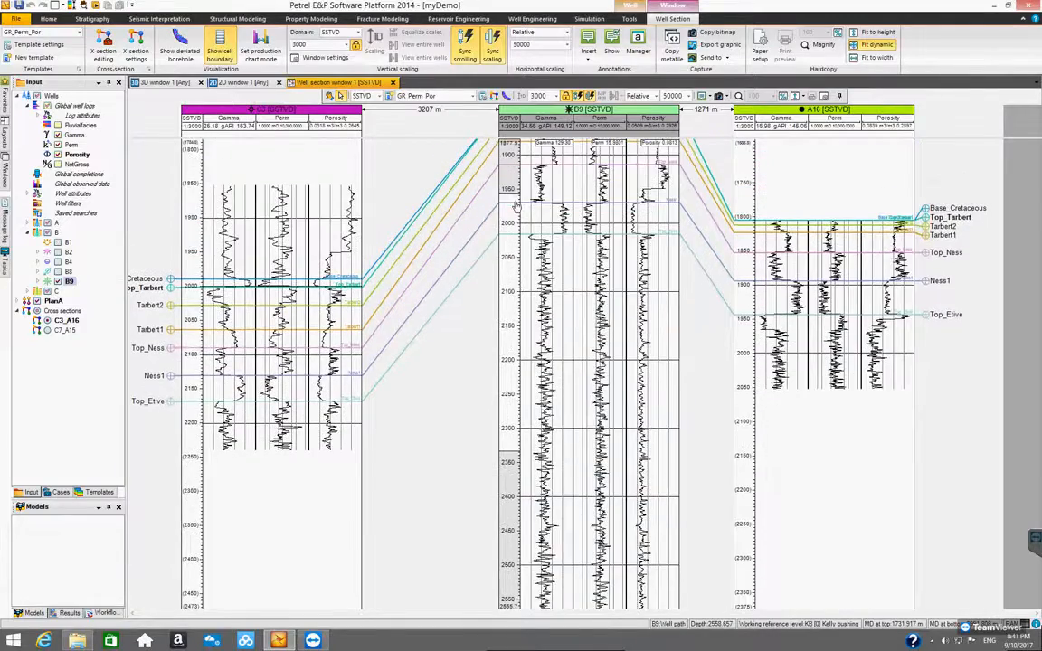
scroll(516, 199, up, 3)
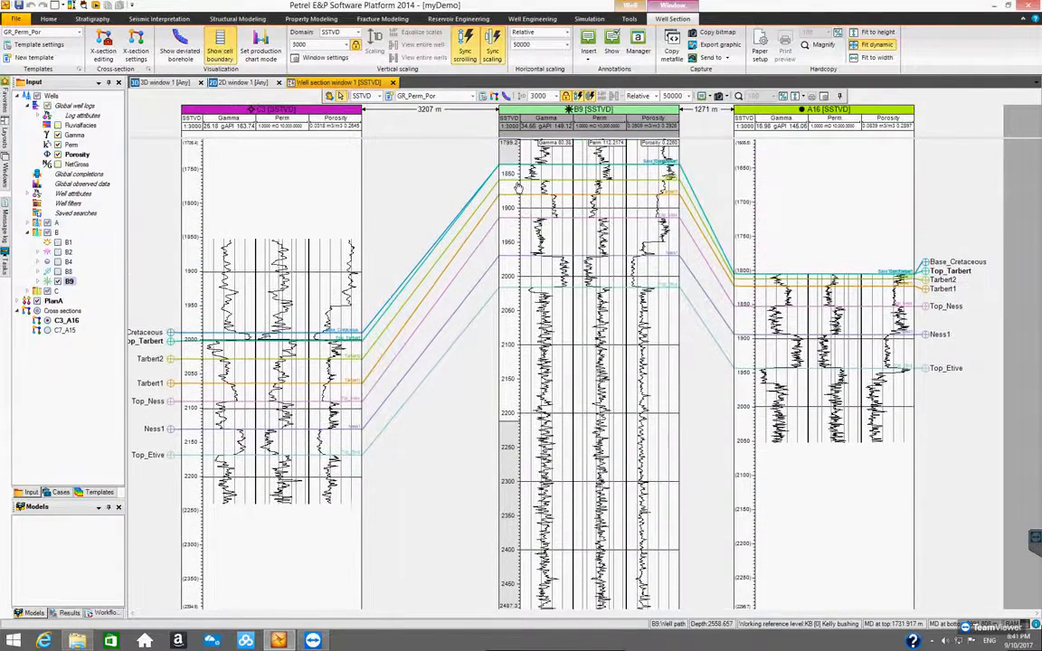
scroll(513, 229, up, 1)
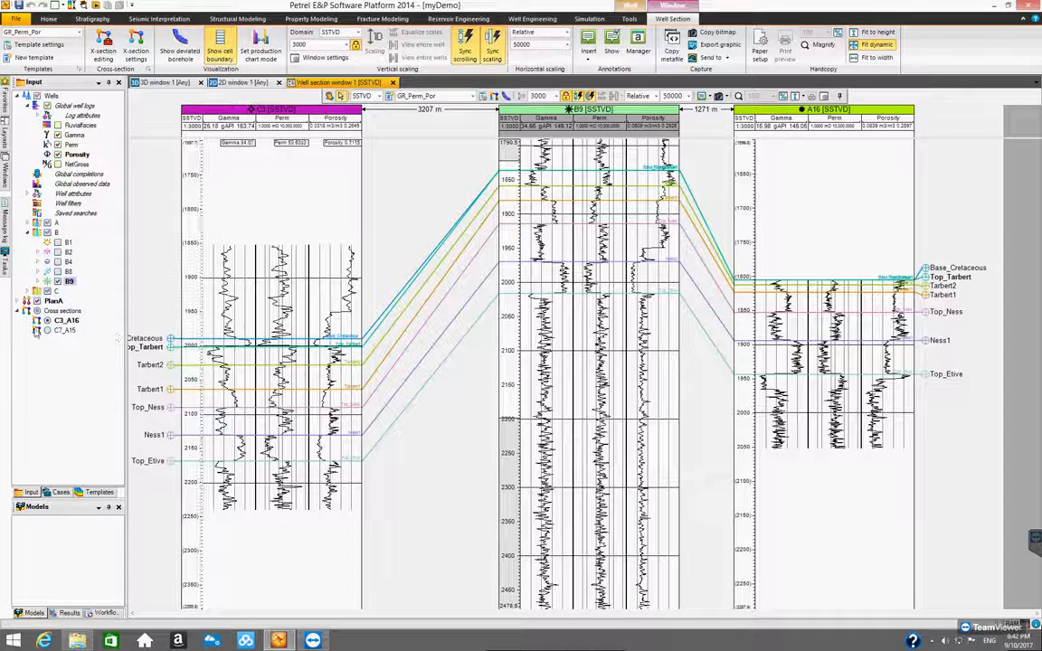
- Expand the PlanA well tops and flatten the well section on the Base_Cretaceous well top
click(20, 301)
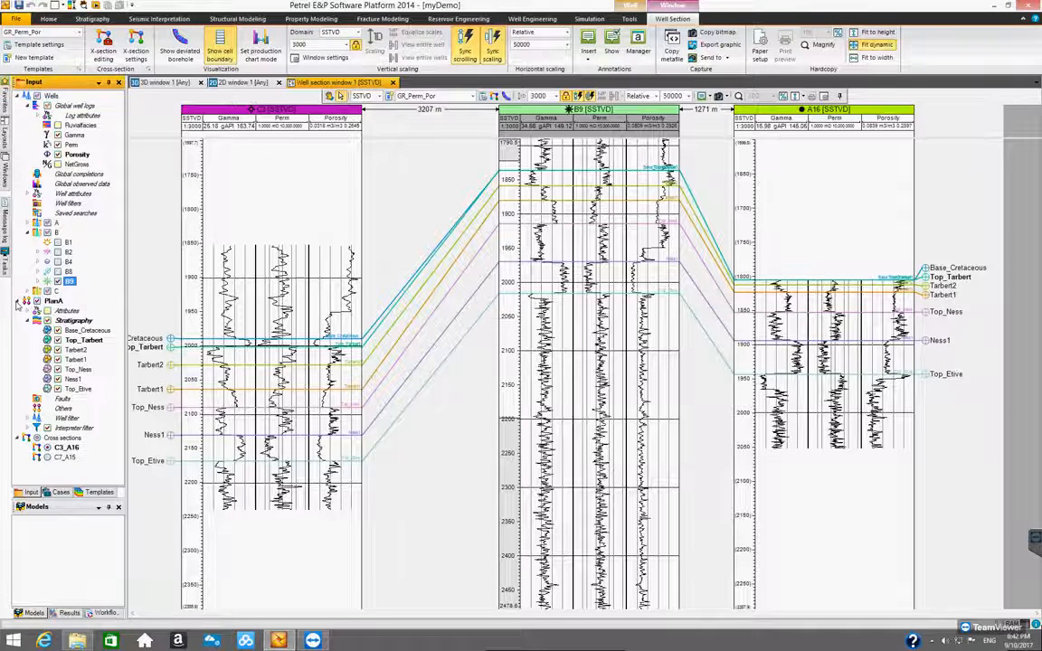
click(91, 331)
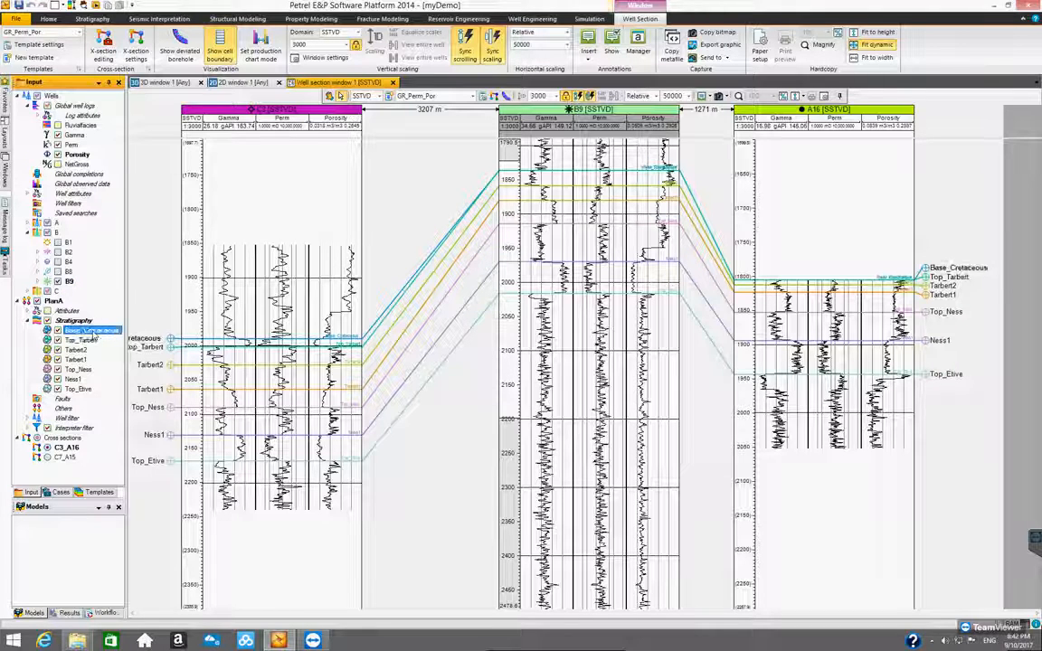
right_click(93, 334)
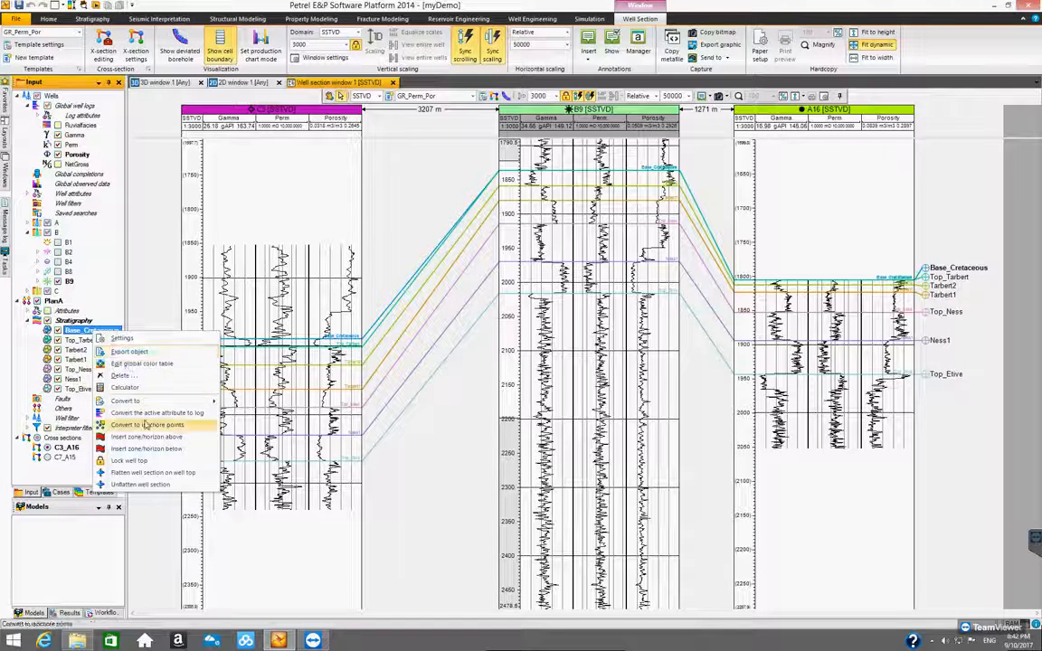
click(178, 479)
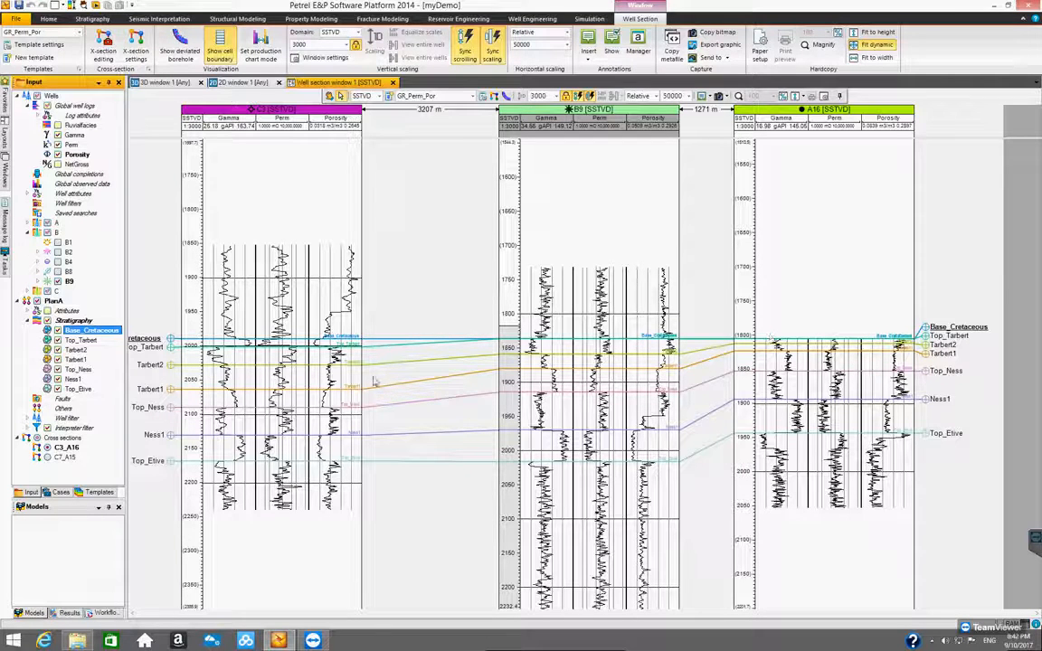
- Flatten the well section on the Top_Etive well top instead
click(80, 388)
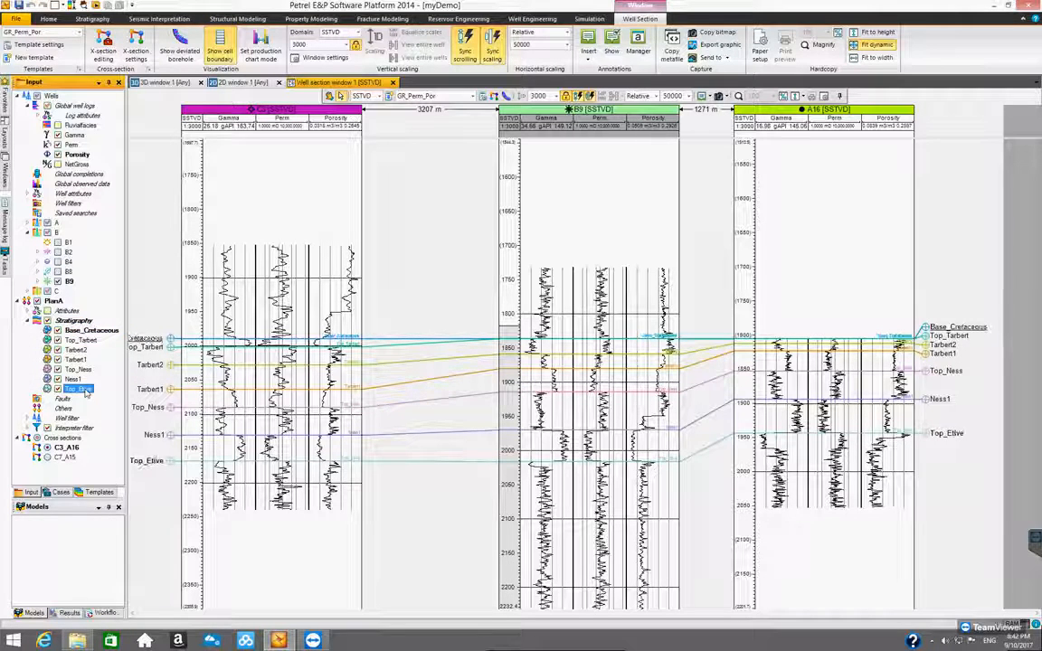
right_click(86, 391)
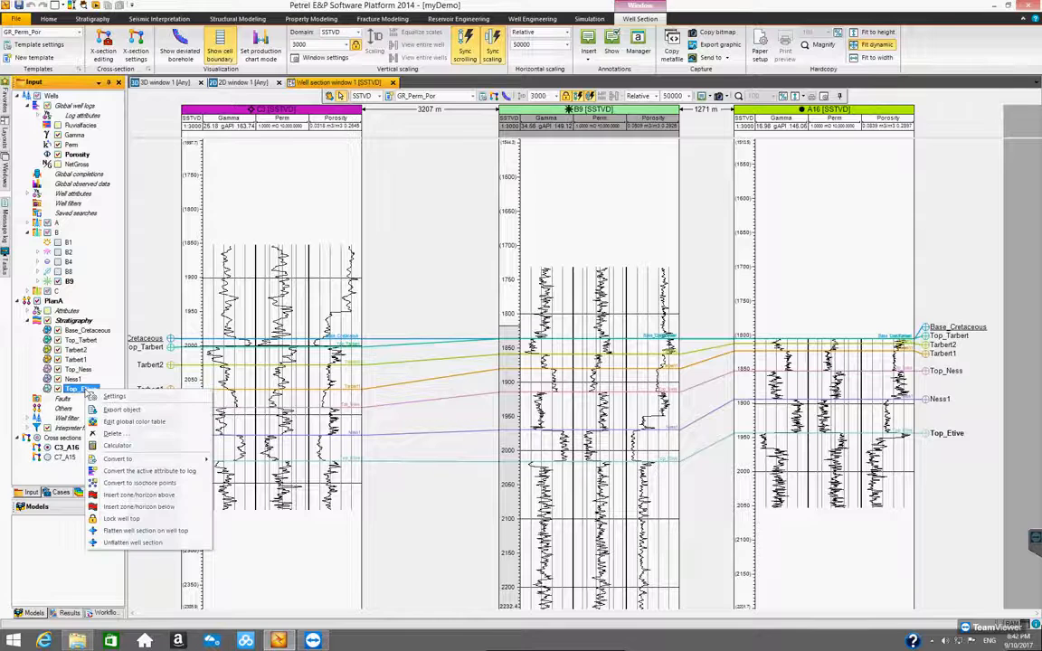
click(164, 531)
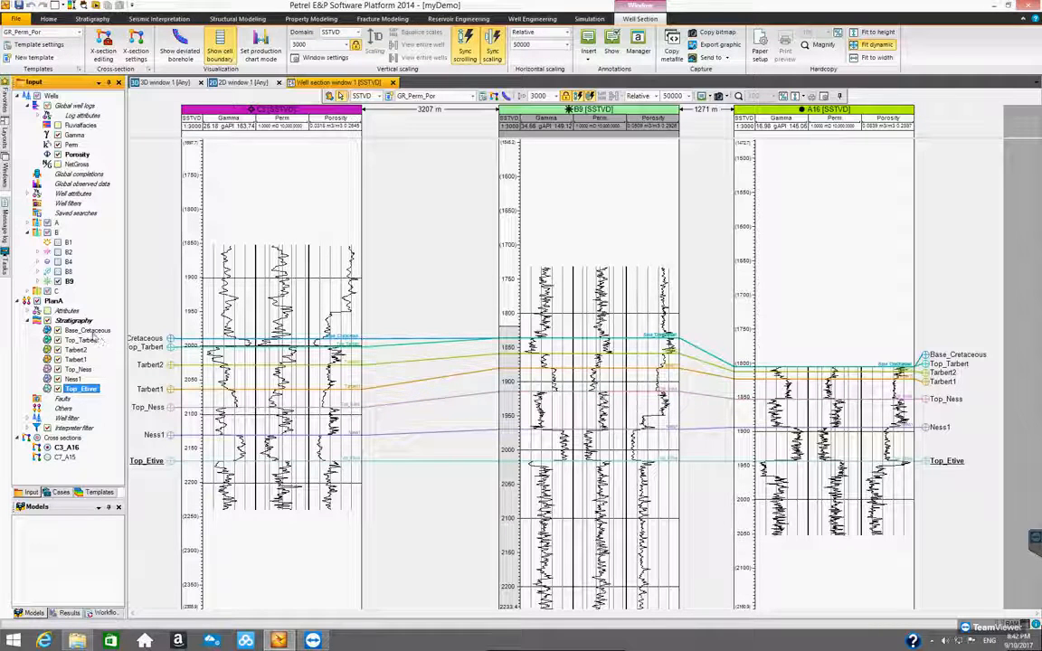
- Unflatten the well section through the Base_Cretaceous well top
click(91, 332)
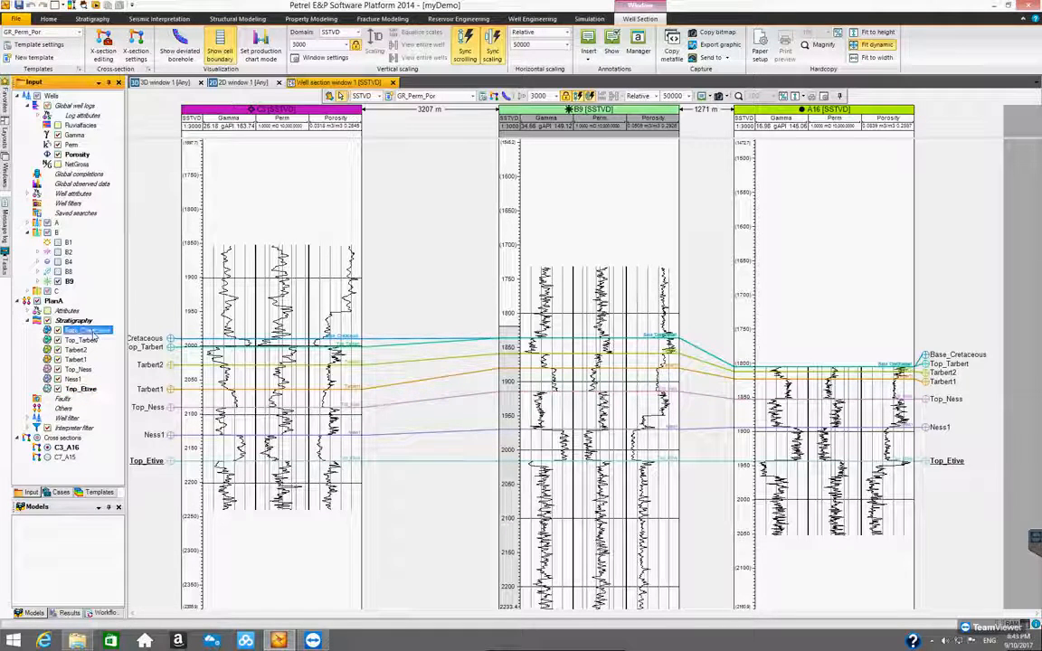
right_click(93, 334)
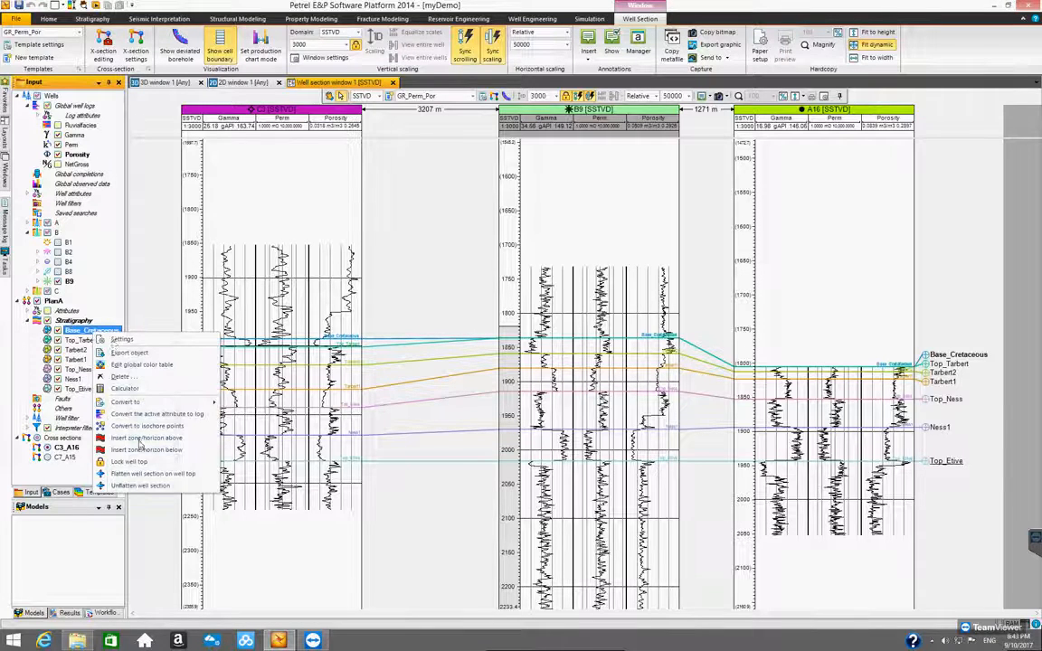
click(144, 487)
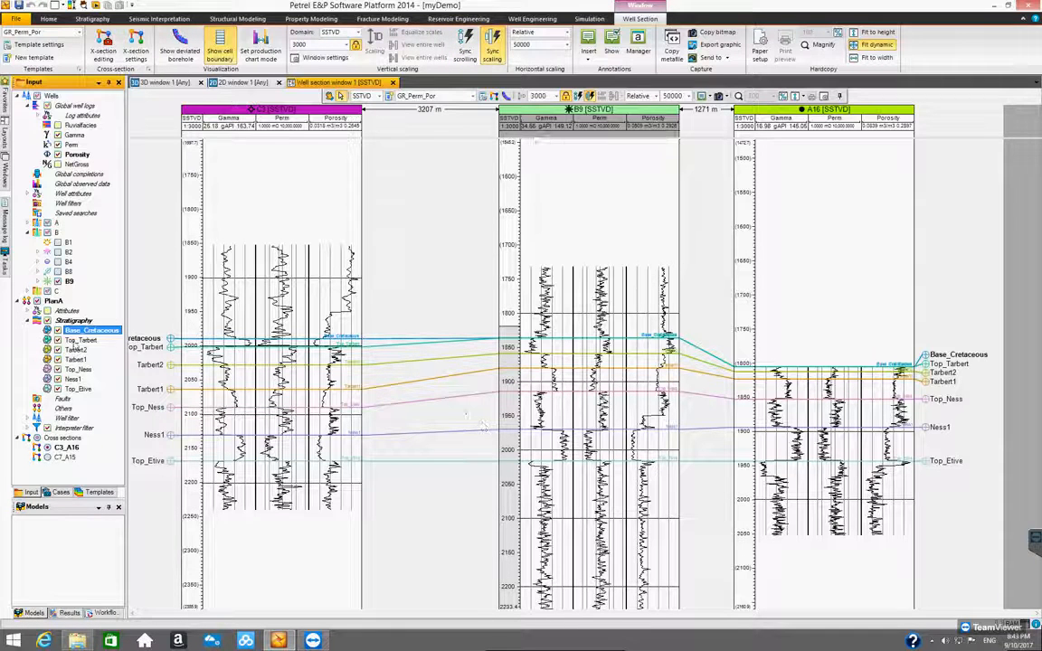
- Flatten the well section on Base_Cretaceous again and check the synchronized scrolling across the three wells
right_click(84, 336)
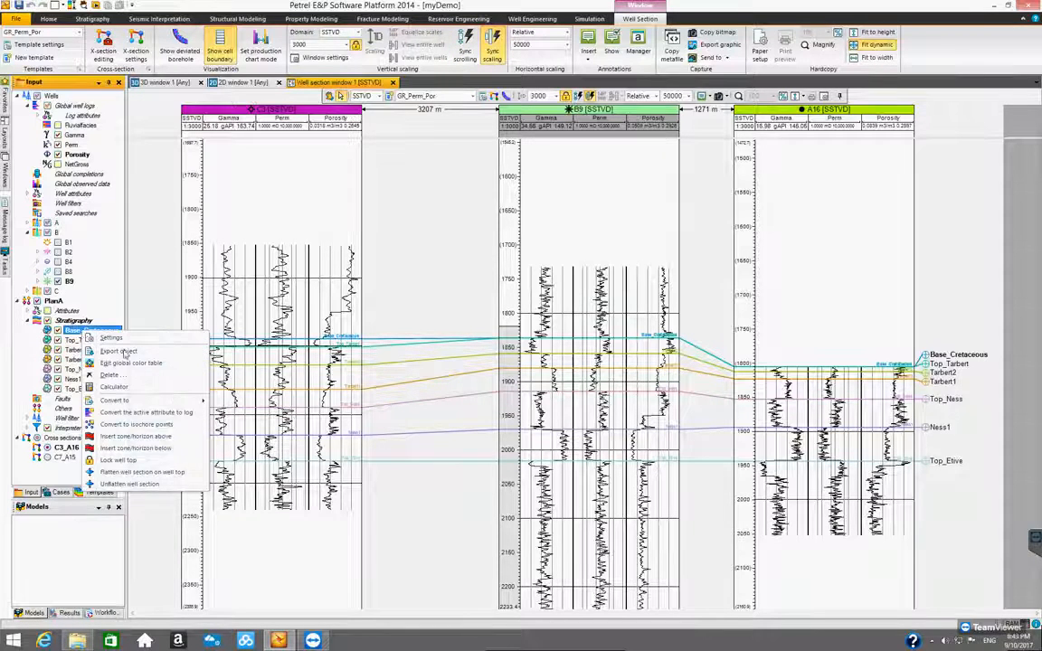
click(159, 472)
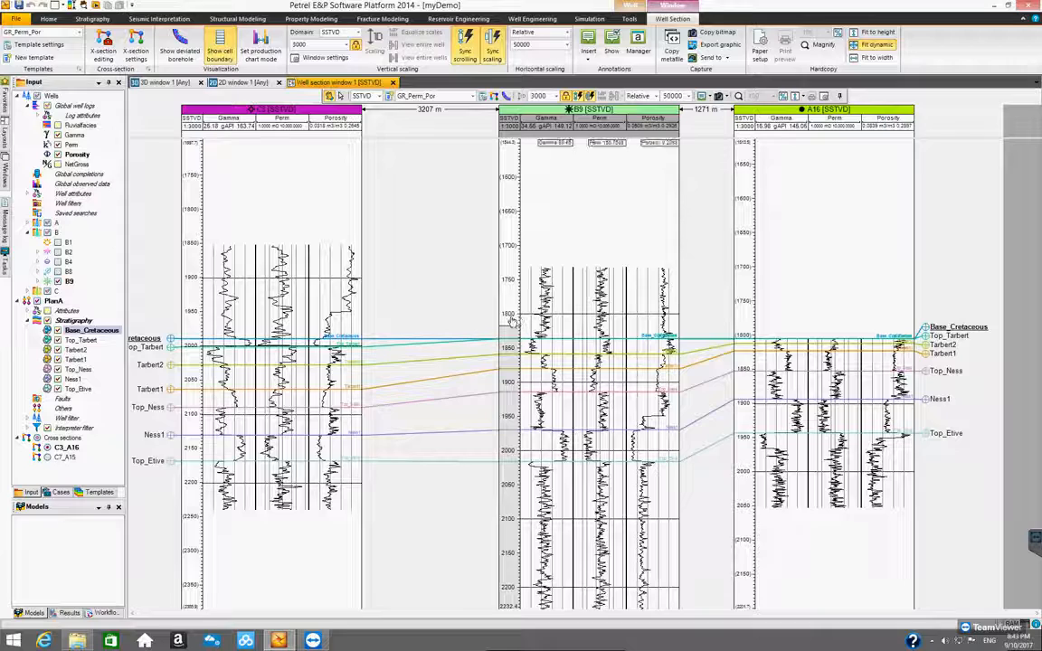
scroll(510, 290, up, 3)
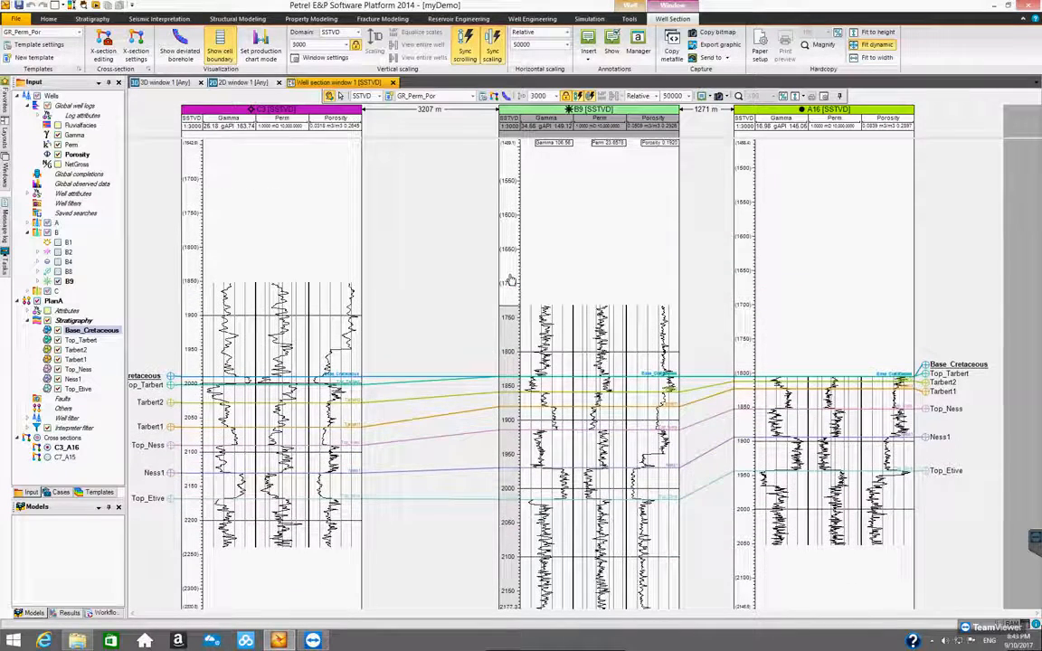
scroll(510, 281, down, 4)
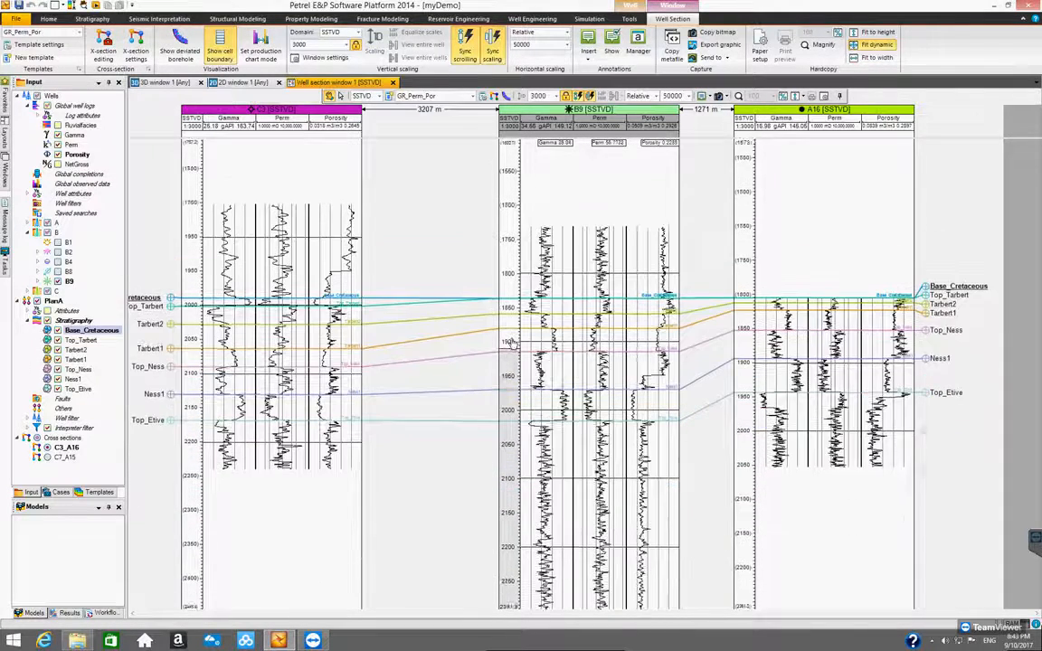
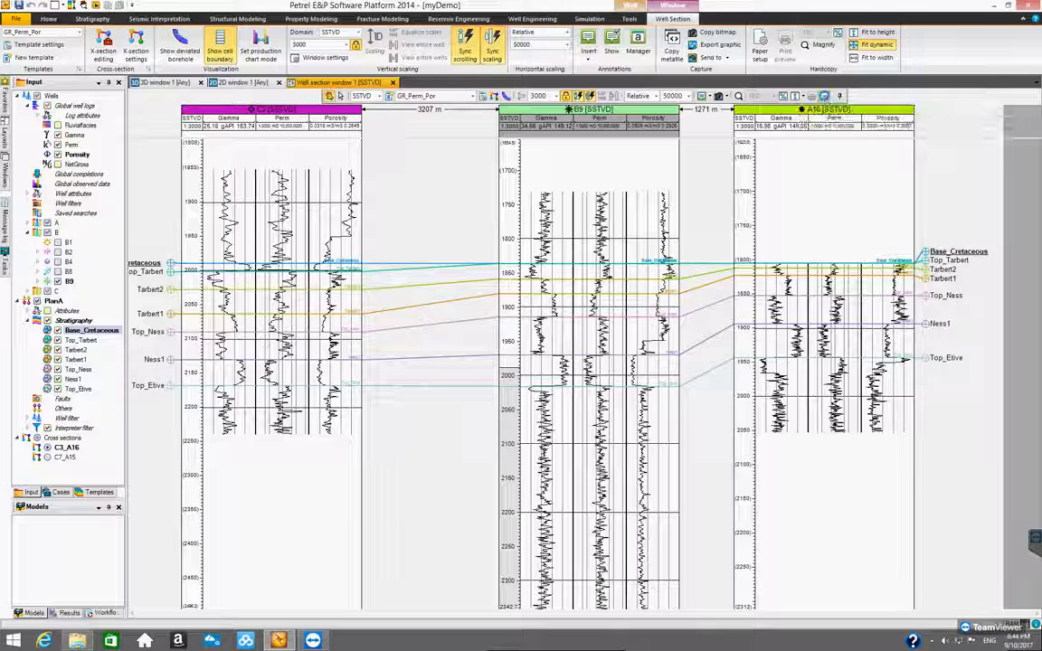
- Review the well position and scale synchronization definitions in the settings of Well section window 1, leaving them as they are
click(339, 95)
drag(156, 47, 471, 153)
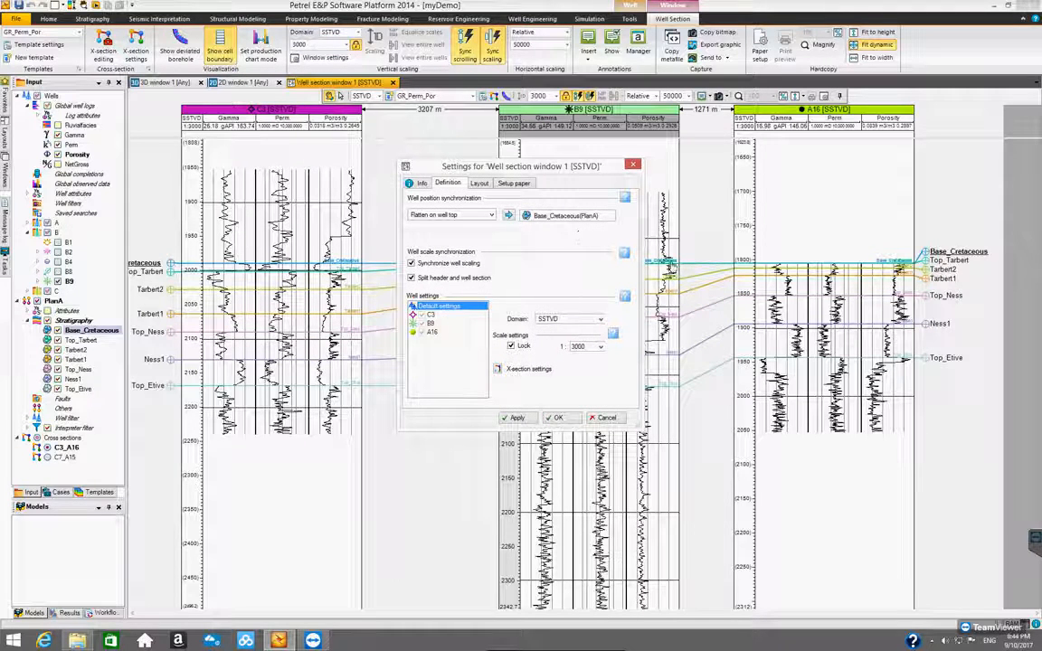
click(634, 166)
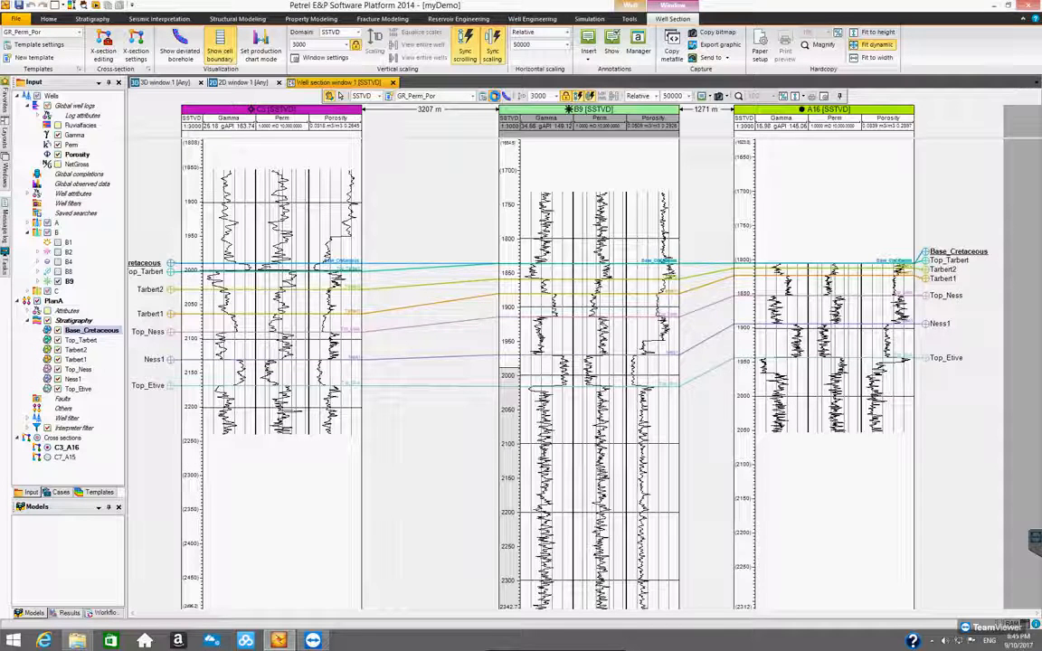
- Review the well hinge, template and deviated display definitions in the settings of the C3_A16 cross section
double_click(484, 155)
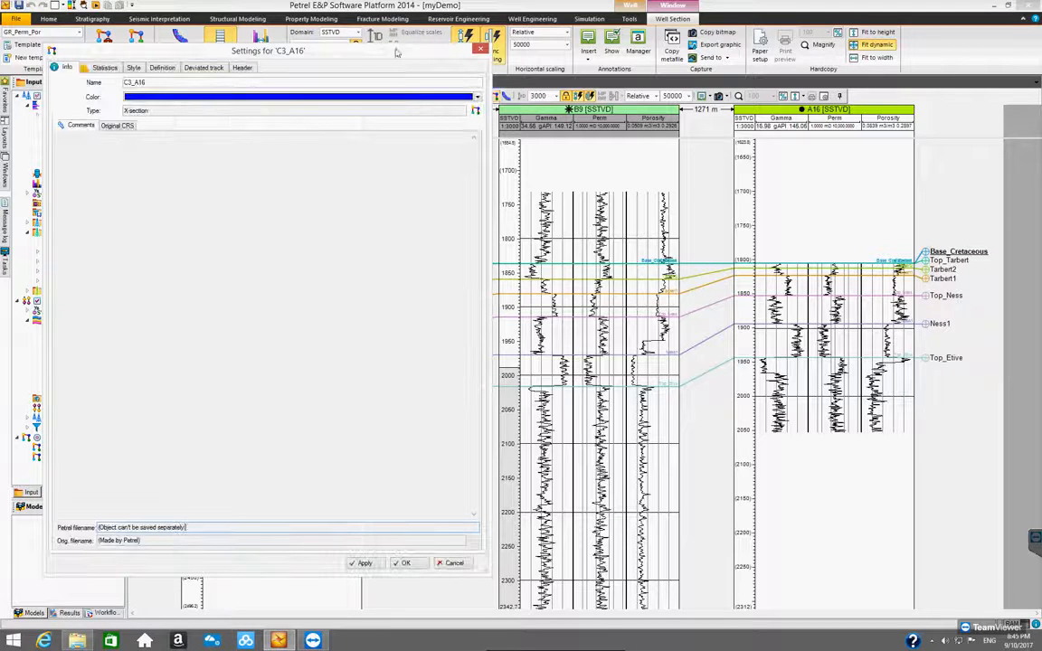
drag(428, 58, 674, 92)
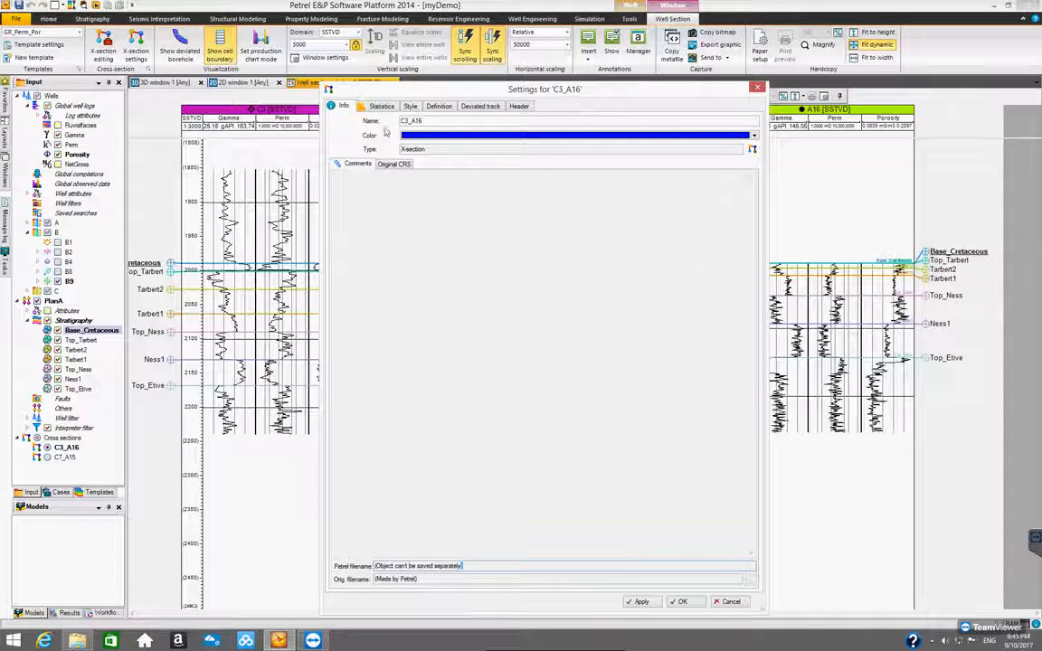
click(441, 106)
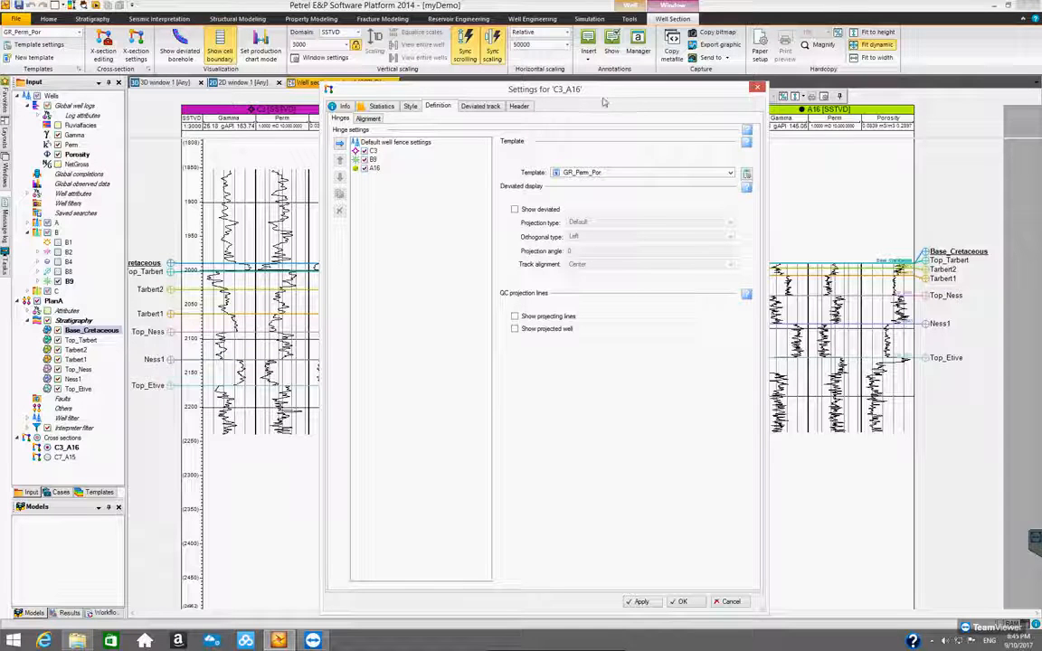
click(757, 88)
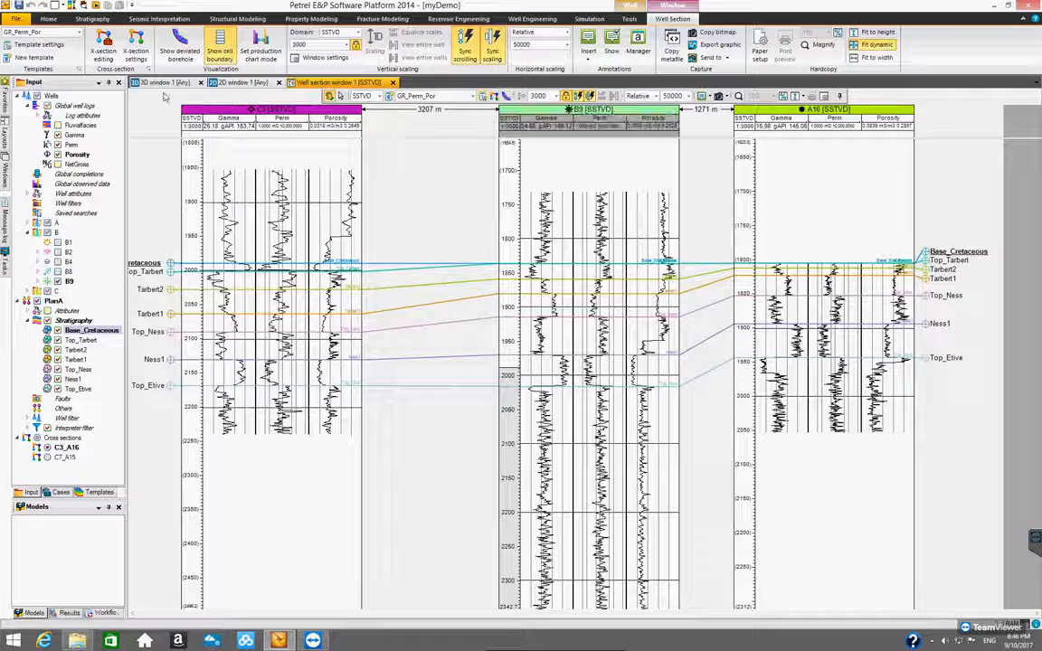
- Review the vertical tracks and borehole markers listed in the GR_Perm_Por well section template settings
click(37, 49)
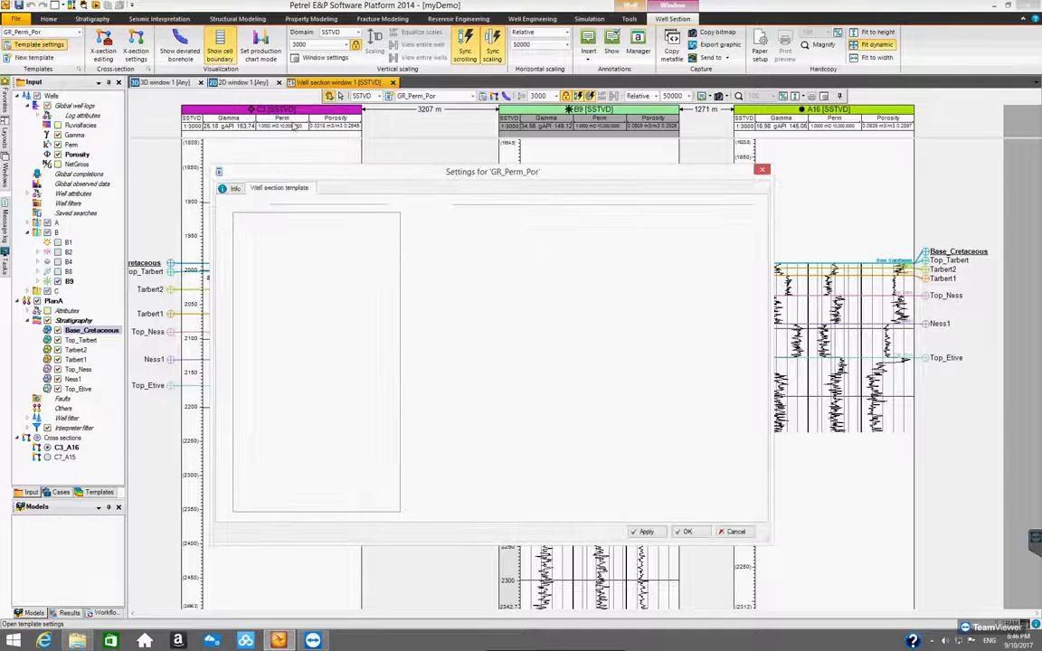
drag(406, 165, 447, 143)
drag(522, 159, 556, 147)
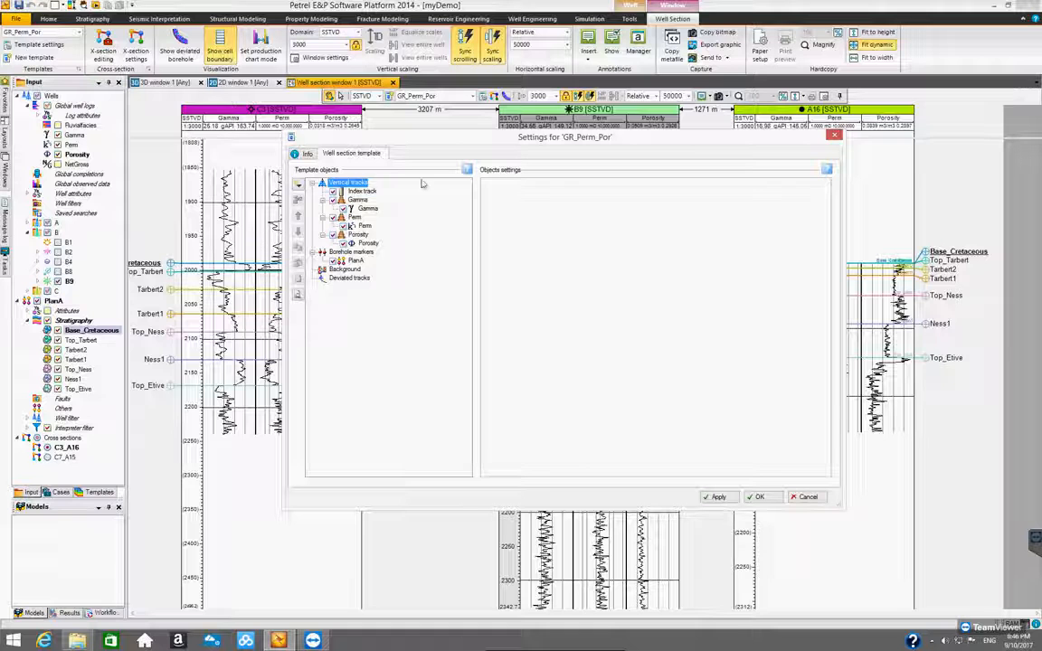
drag(436, 143, 545, 153)
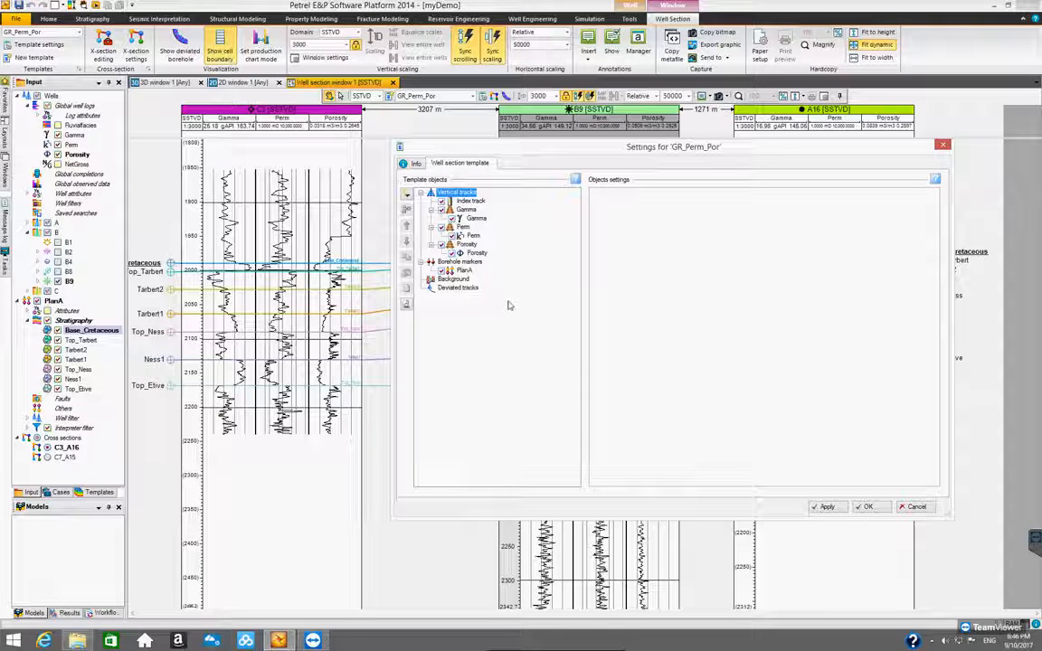
drag(674, 154, 620, 169)
click(888, 163)
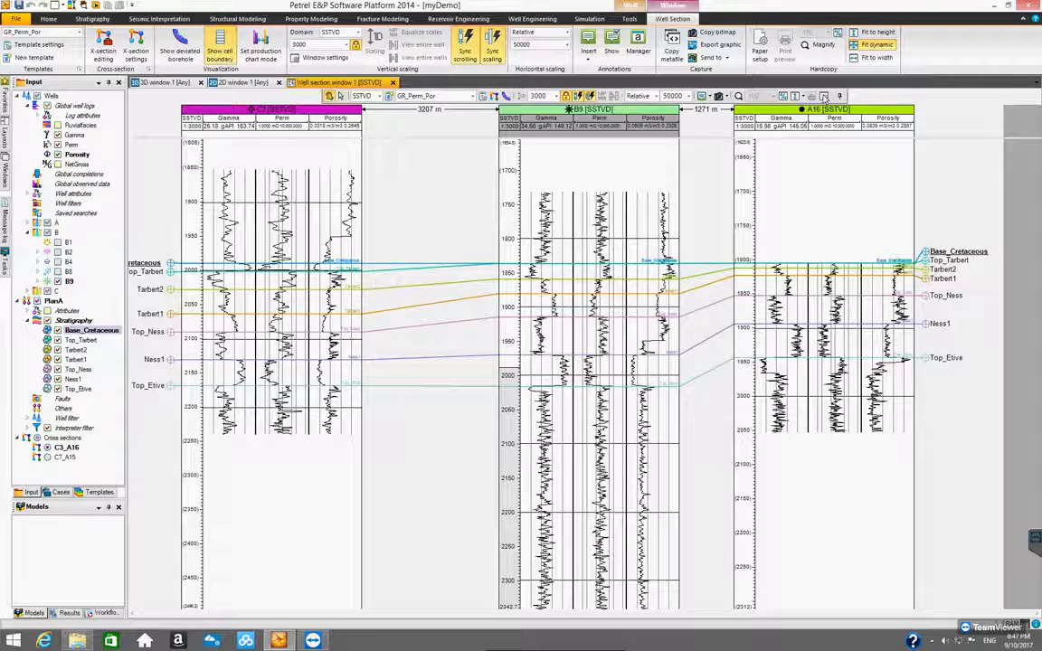
- Open the settings of Well section window 1 and examine its name, color and type information
click(823, 96)
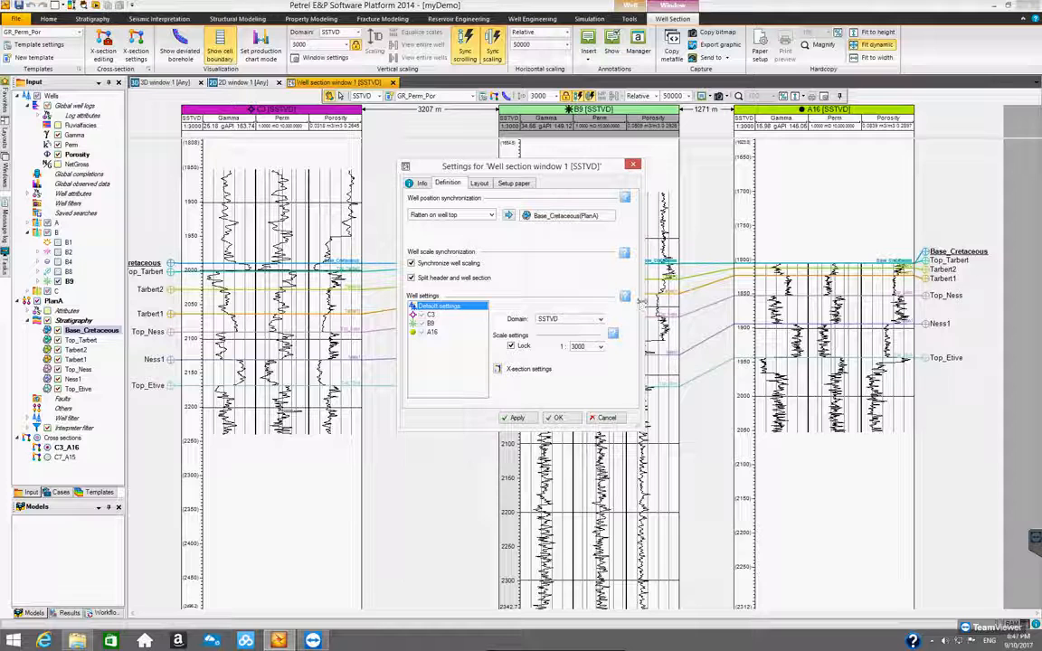
drag(716, 302, 734, 305)
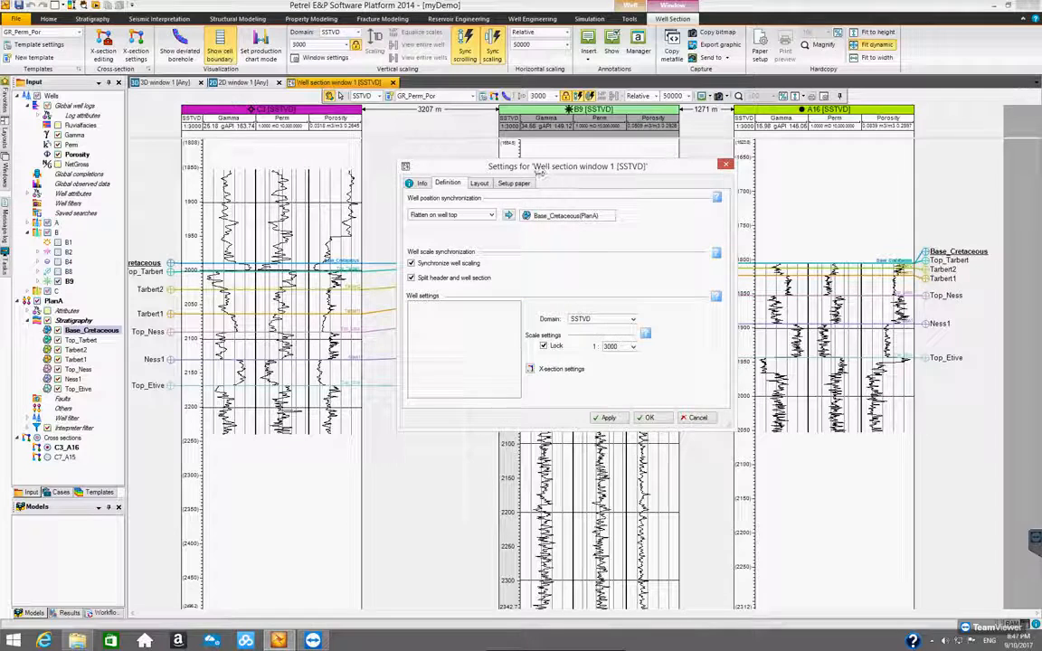
drag(550, 169, 538, 193)
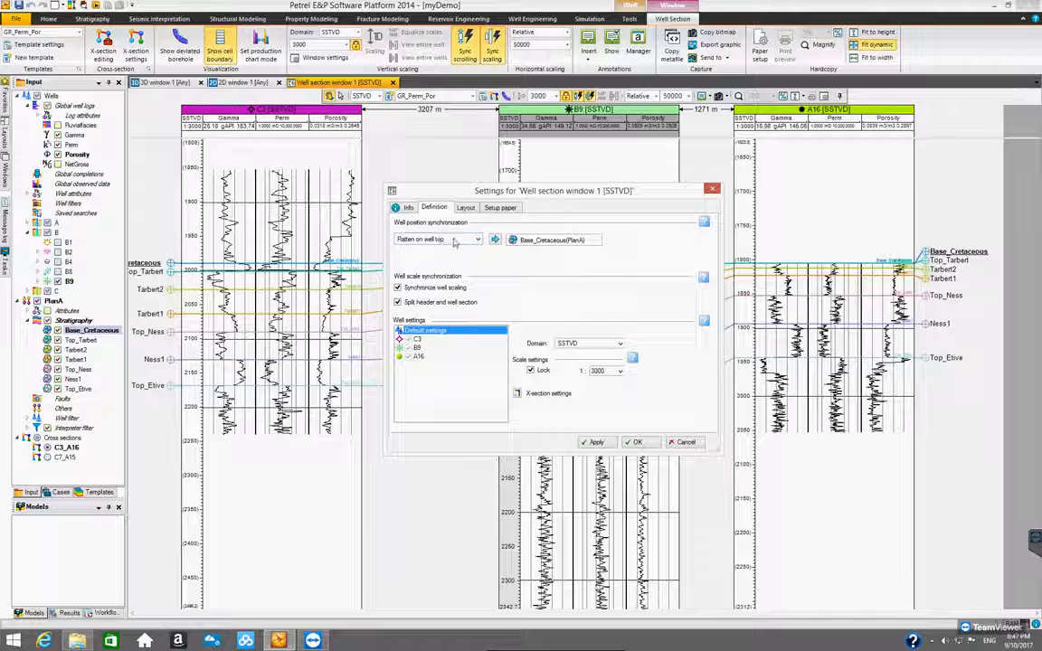
click(407, 208)
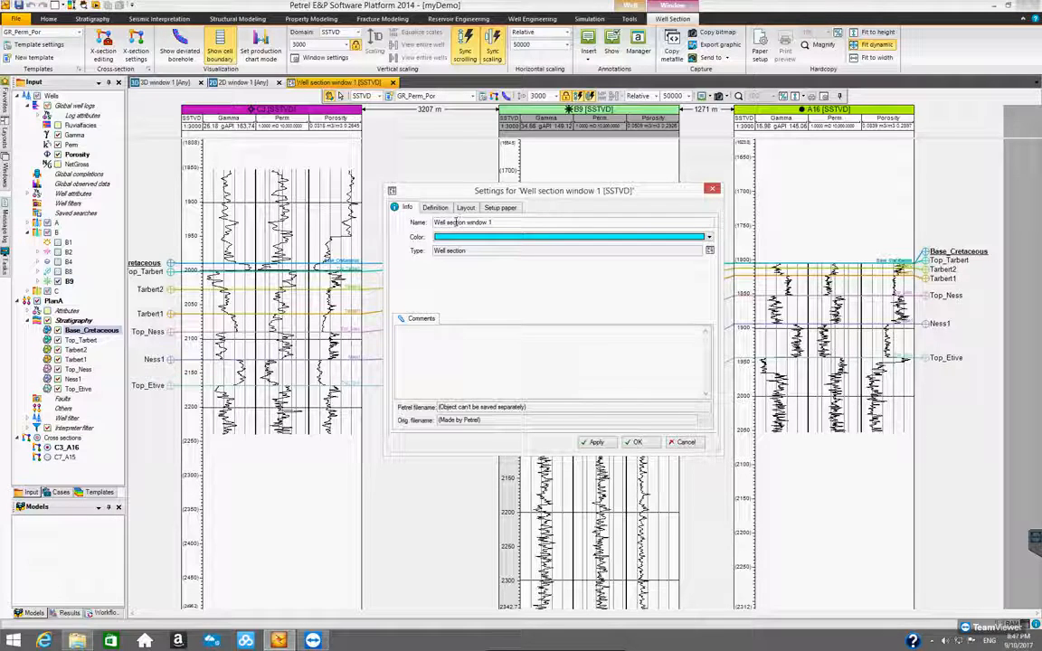
drag(502, 222, 428, 222)
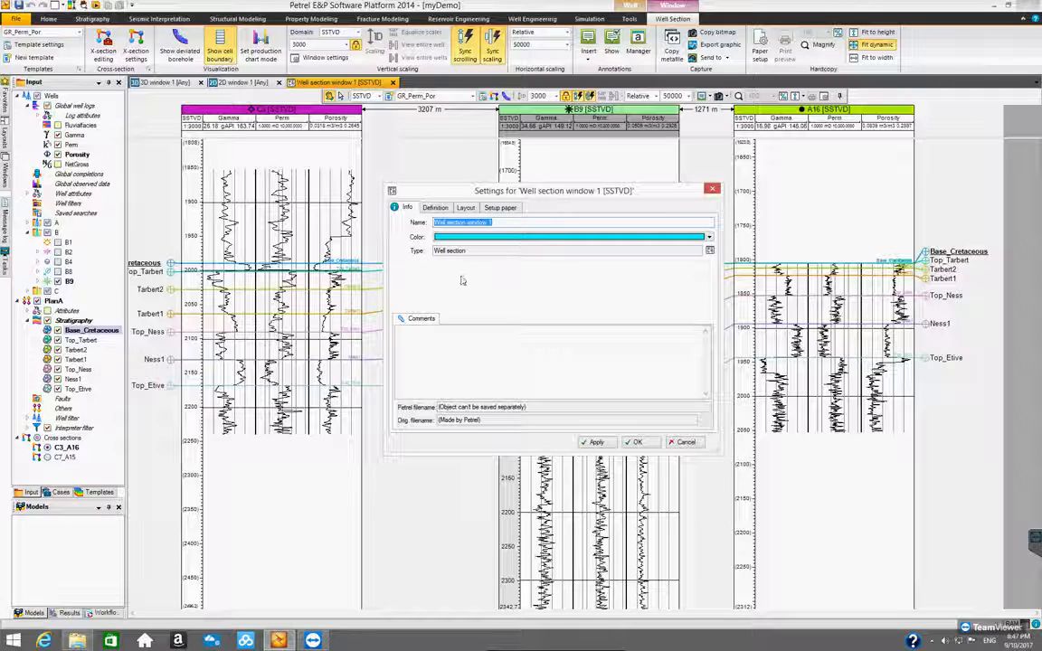
click(446, 251)
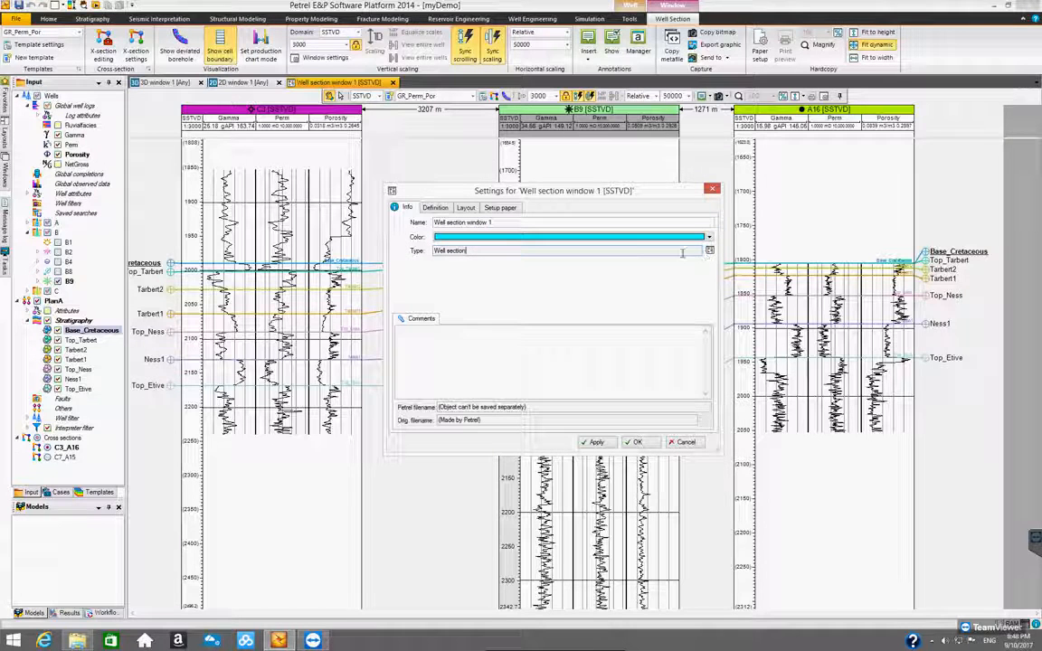
drag(499, 251, 435, 254)
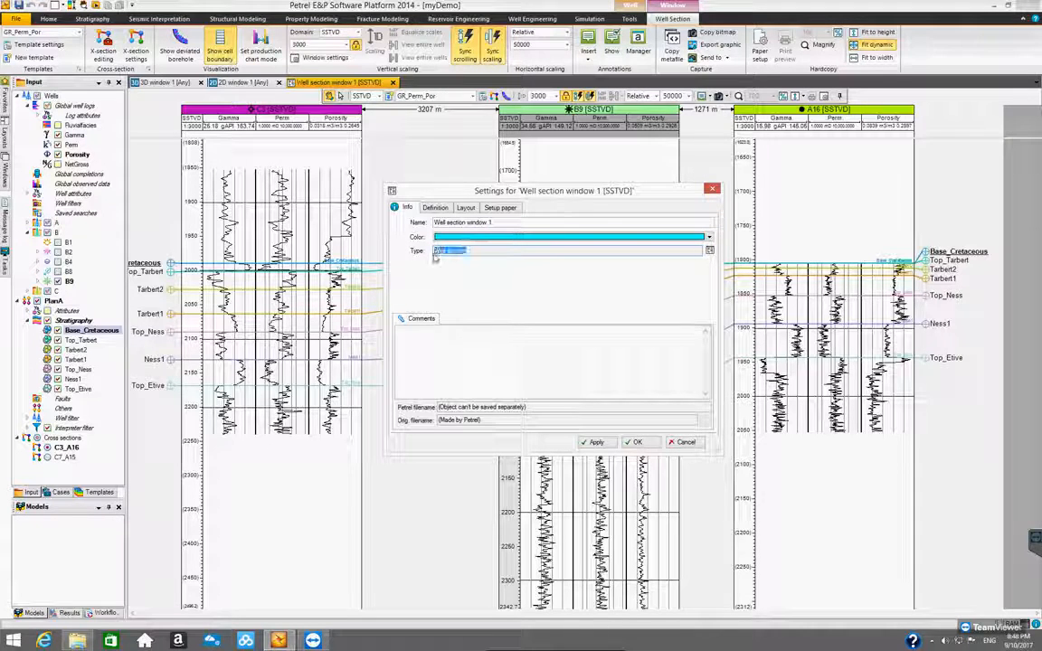
click(435, 255)
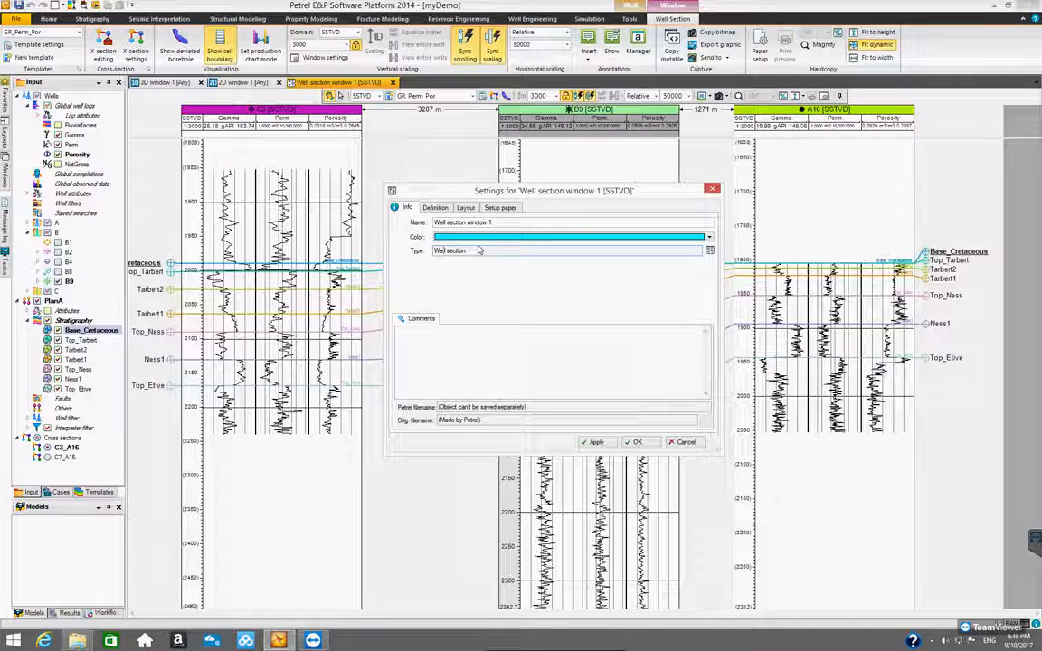
- Compare the well position synchronization definition of the window with the flattened section, then close the settings
click(435, 208)
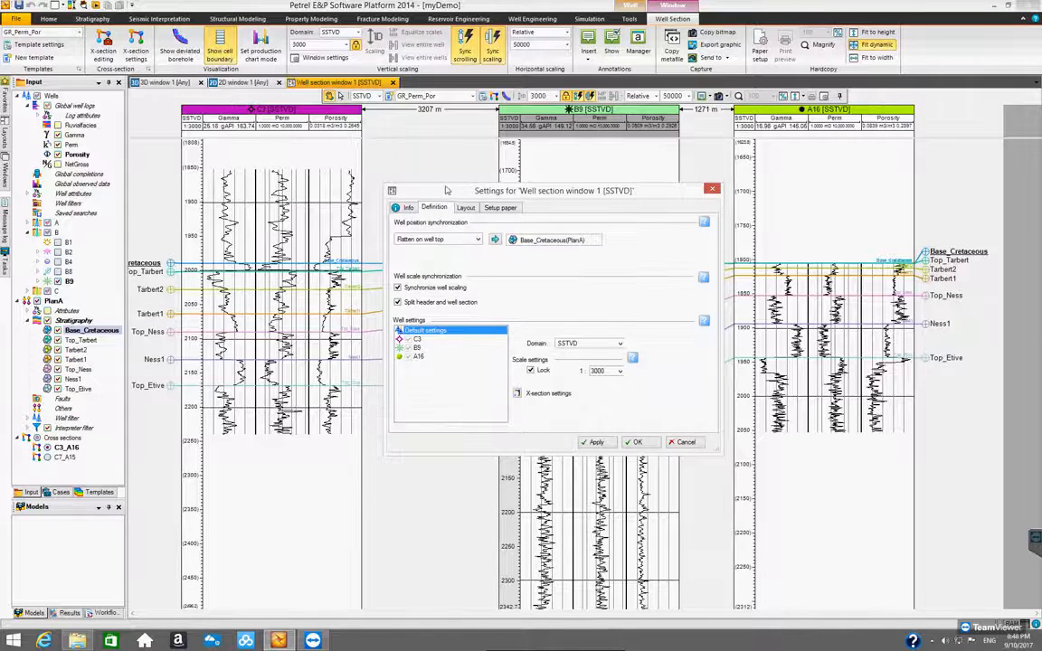
drag(446, 190, 428, 186)
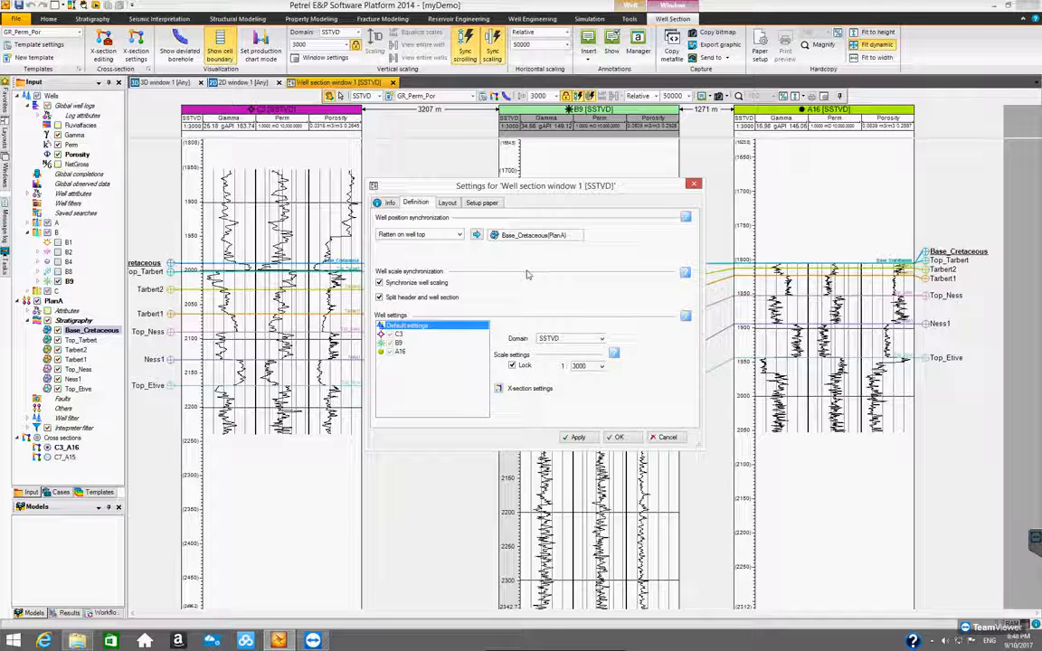
drag(510, 184, 533, 207)
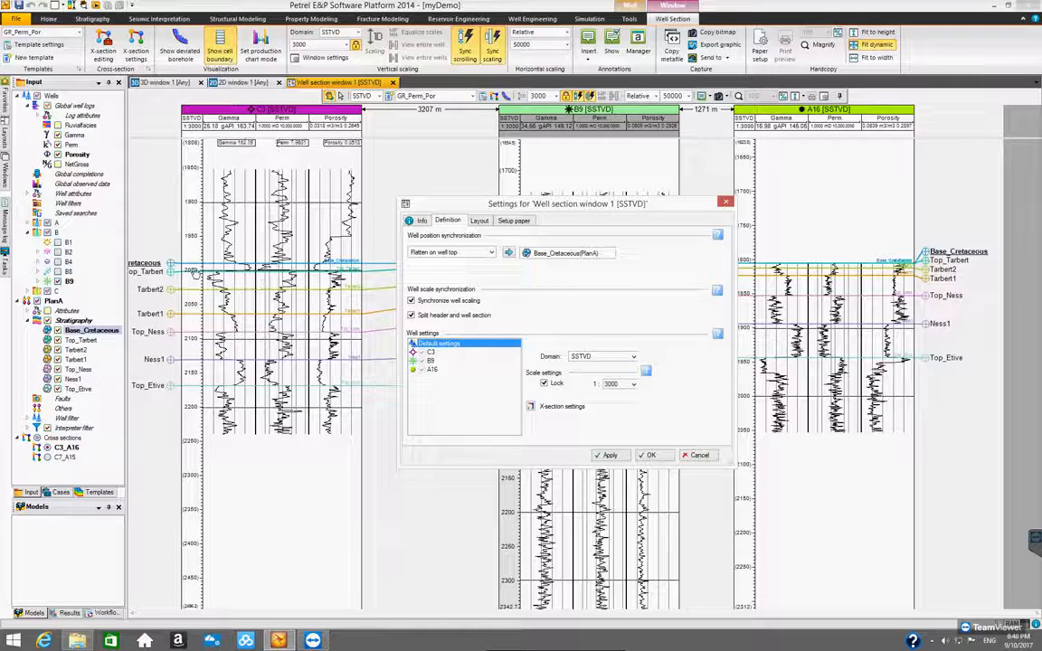
drag(478, 210, 518, 353)
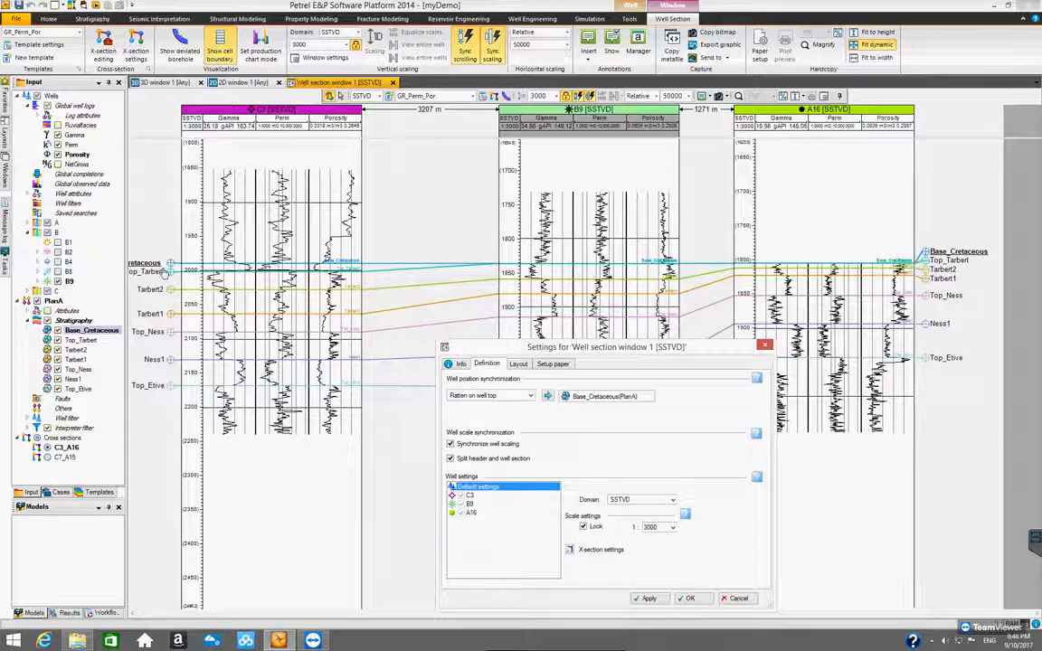
drag(575, 347, 566, 312)
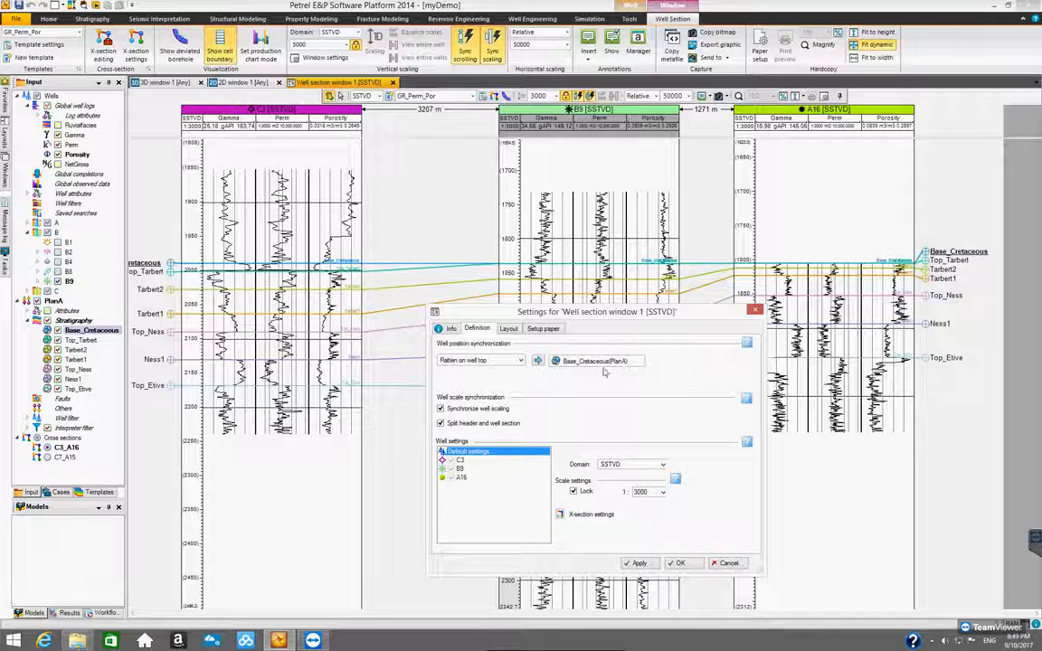
drag(573, 308, 562, 287)
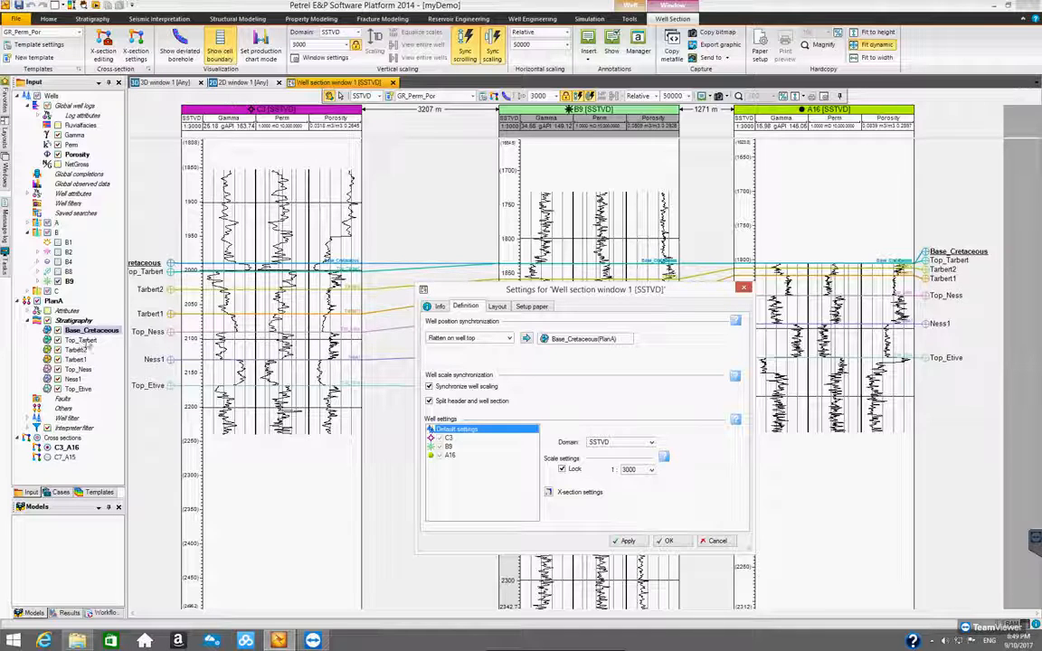
click(743, 287)
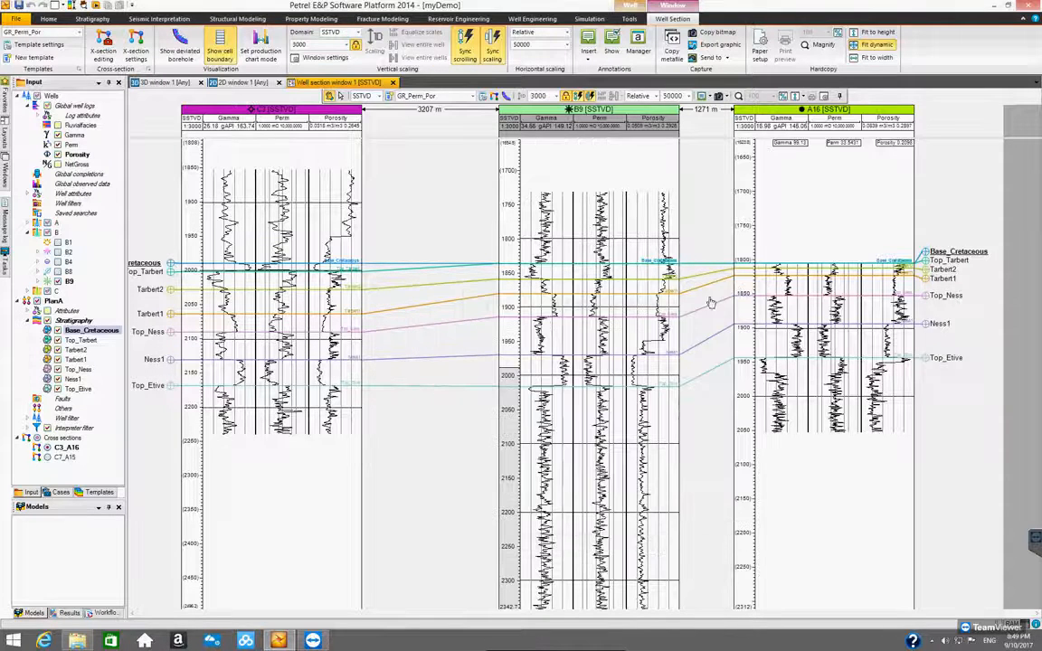
- Flatten the well section on the Top_Tarbert well top and check the position synchronization in the window settings
click(76, 341)
click(78, 347)
right_click(75, 347)
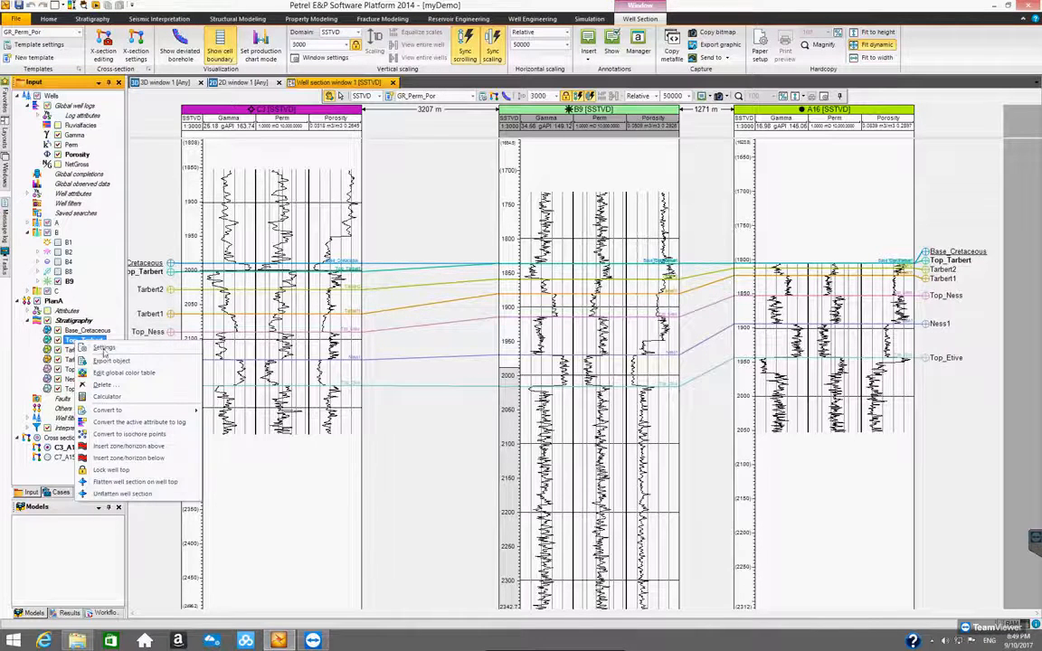
click(135, 481)
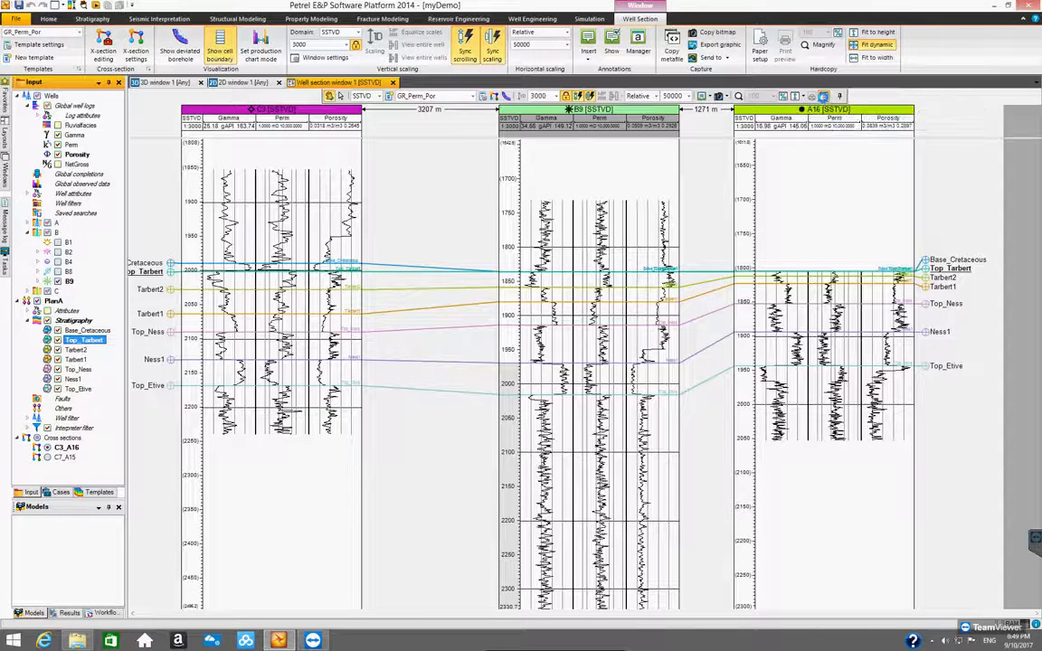
click(337, 96)
drag(594, 289, 560, 218)
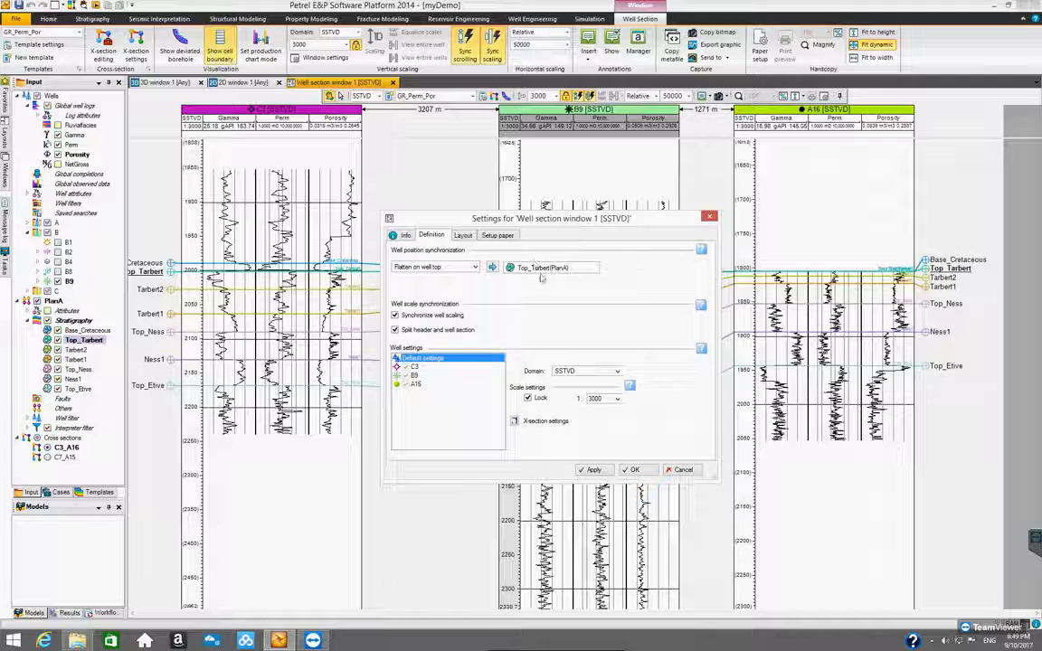
- Set Top_Etive as the flattening well top in the window settings, apply it and inspect the section
click(76, 388)
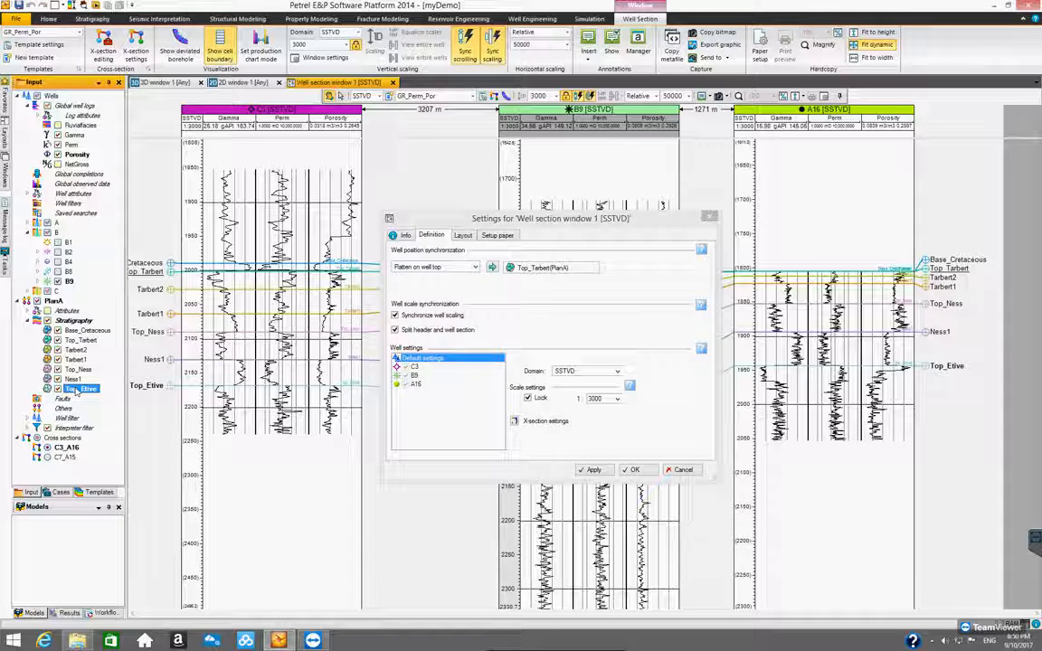
click(492, 270)
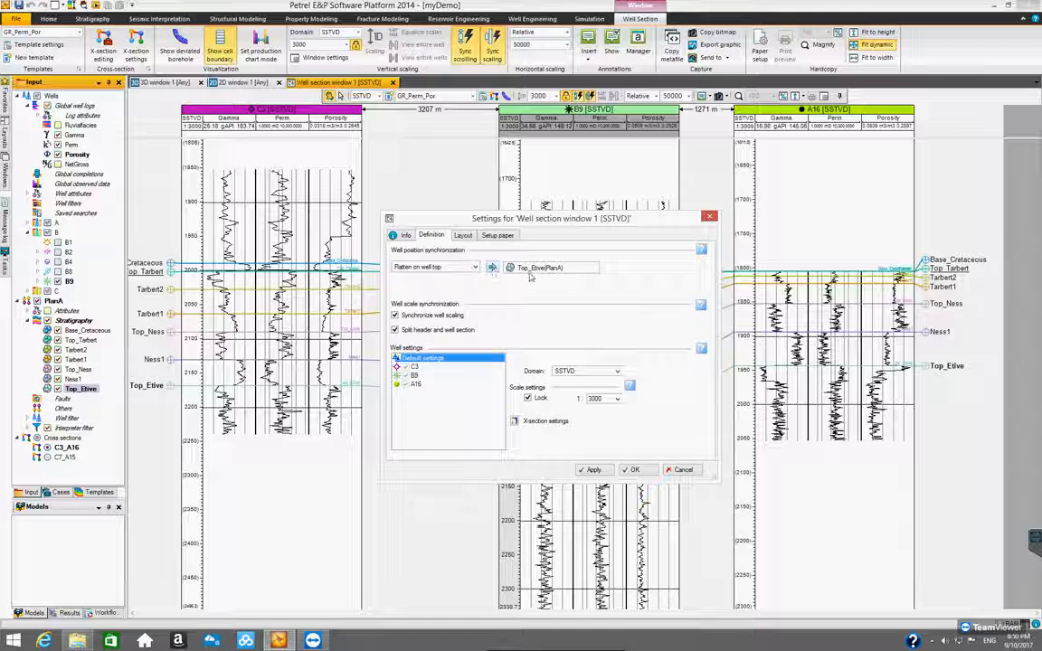
drag(522, 213, 594, 20)
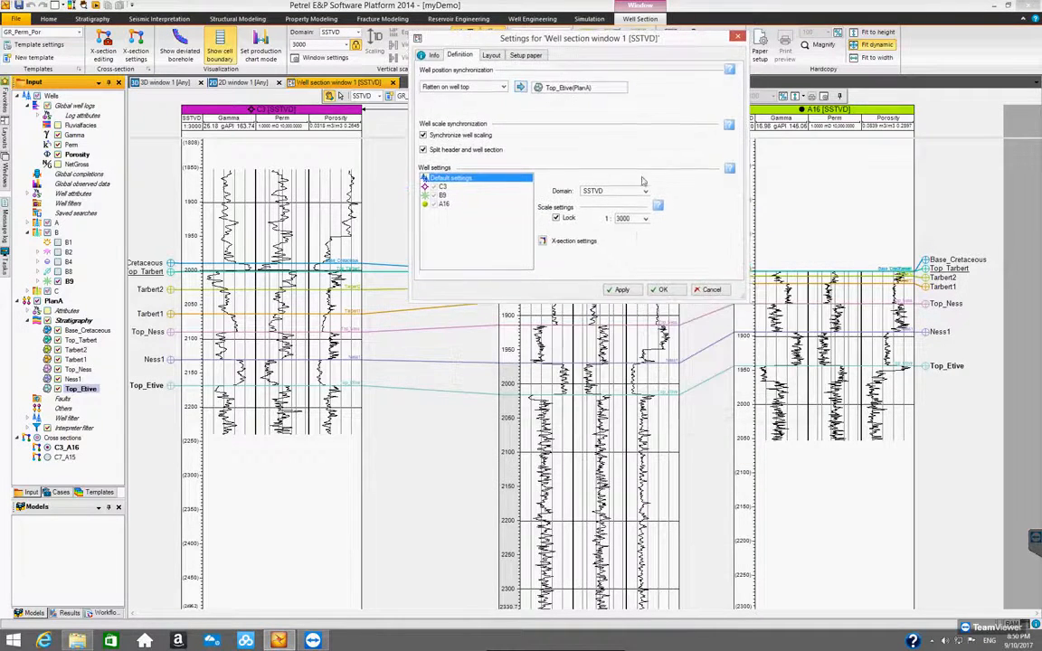
click(623, 289)
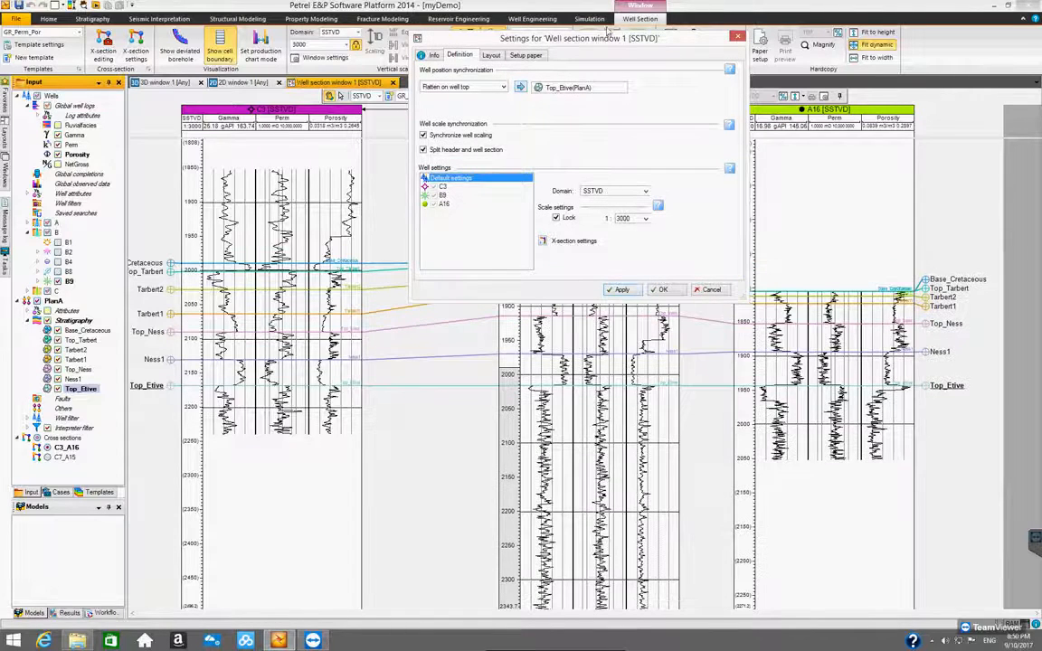
drag(604, 38, 517, 434)
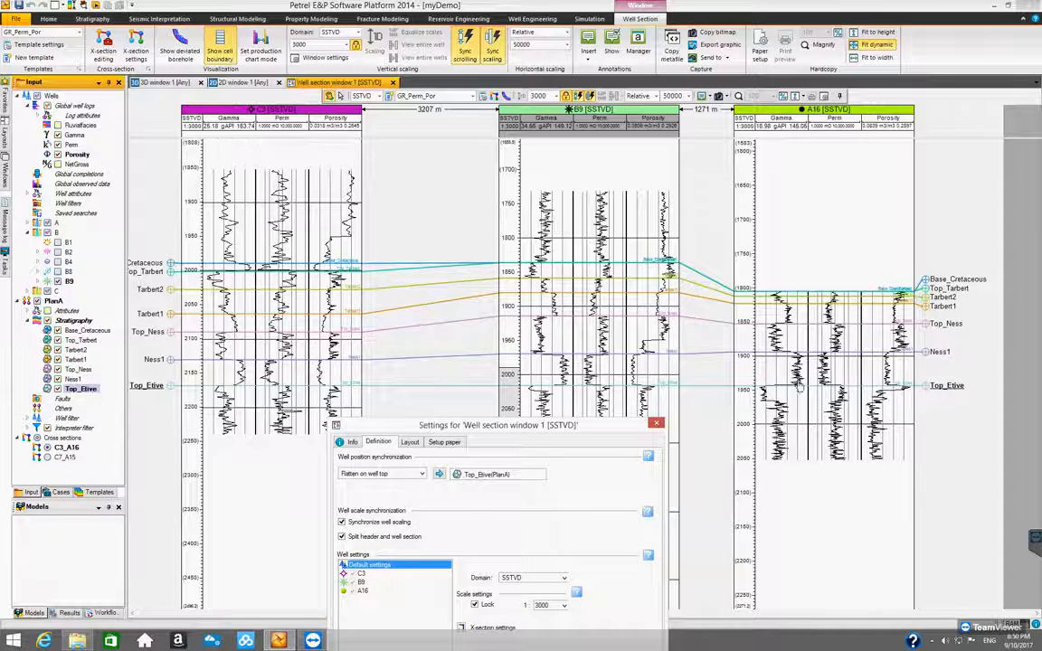
drag(550, 428, 590, 218)
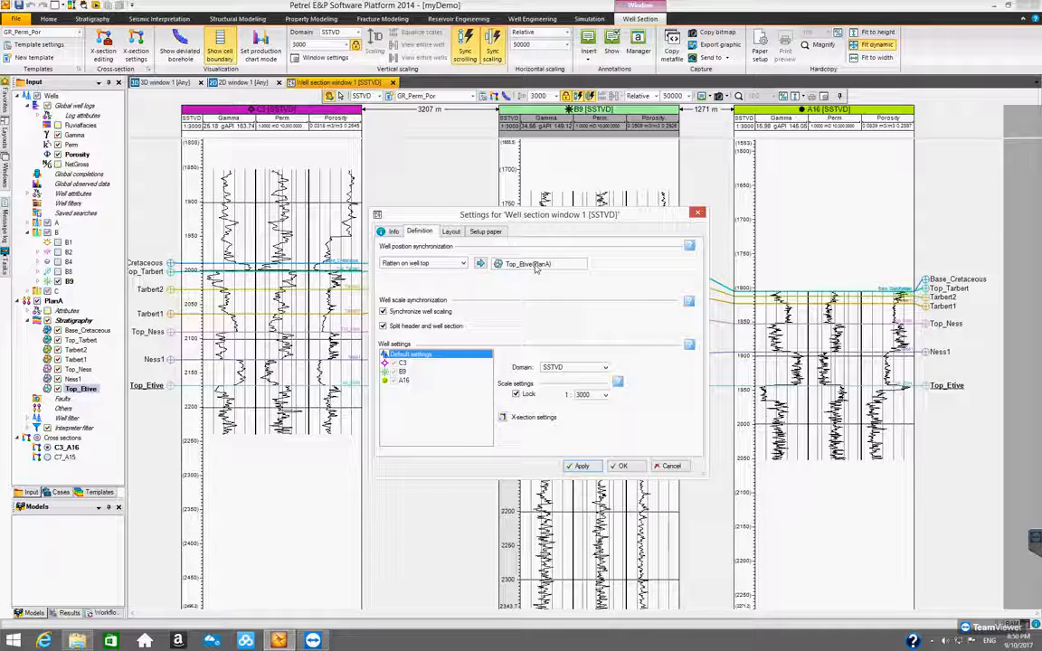
- Set Base_Cretaceous as the flattening well top in the window settings and apply it
click(81, 331)
click(479, 263)
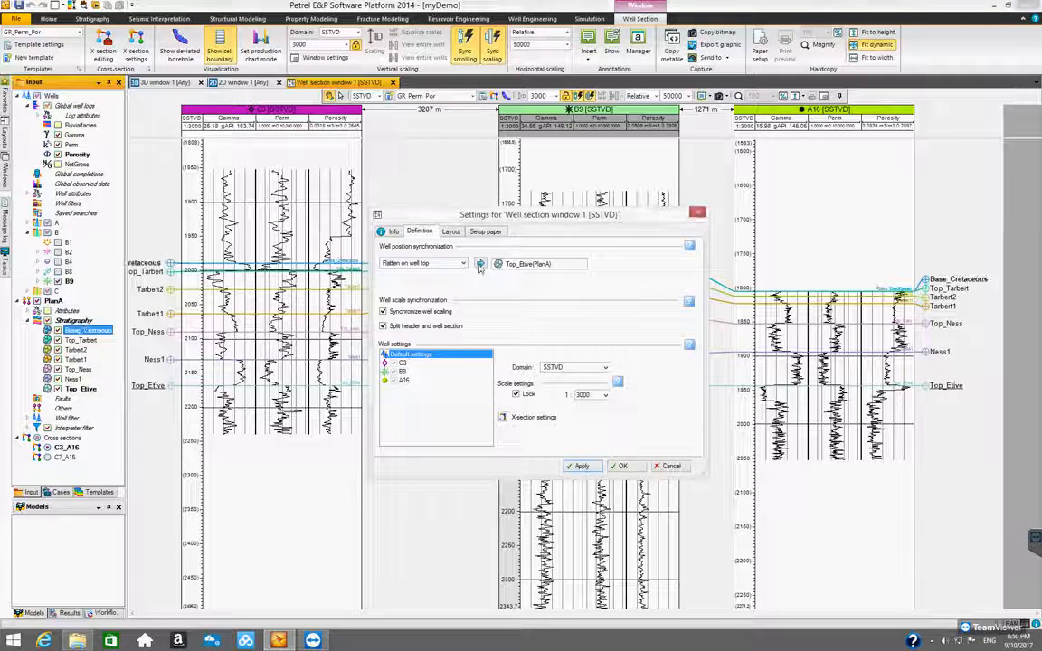
click(582, 466)
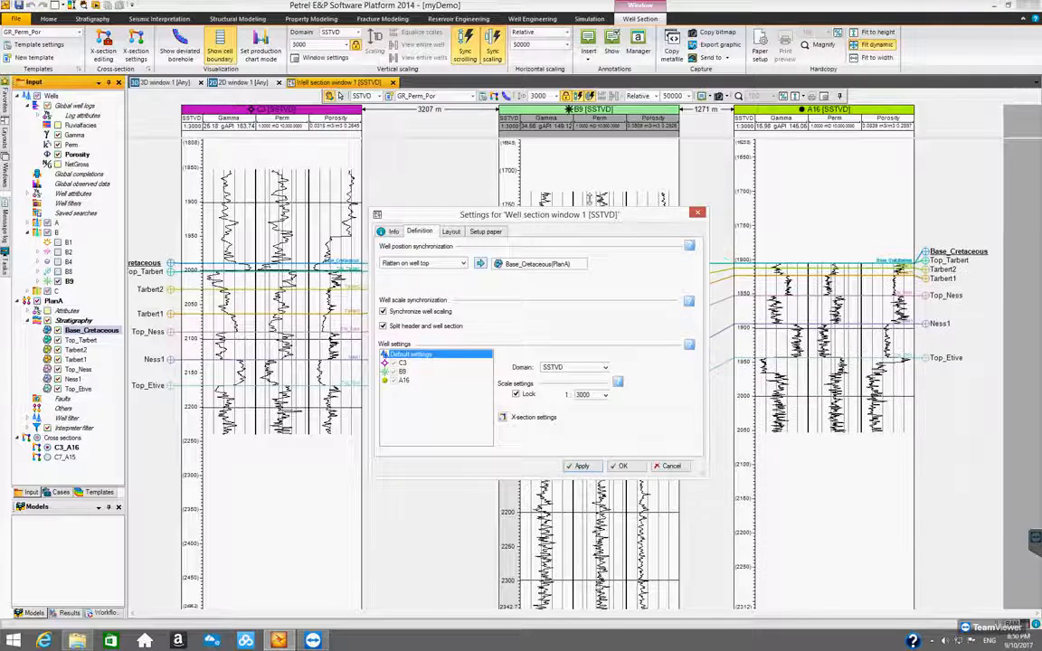
drag(604, 216, 516, 216)
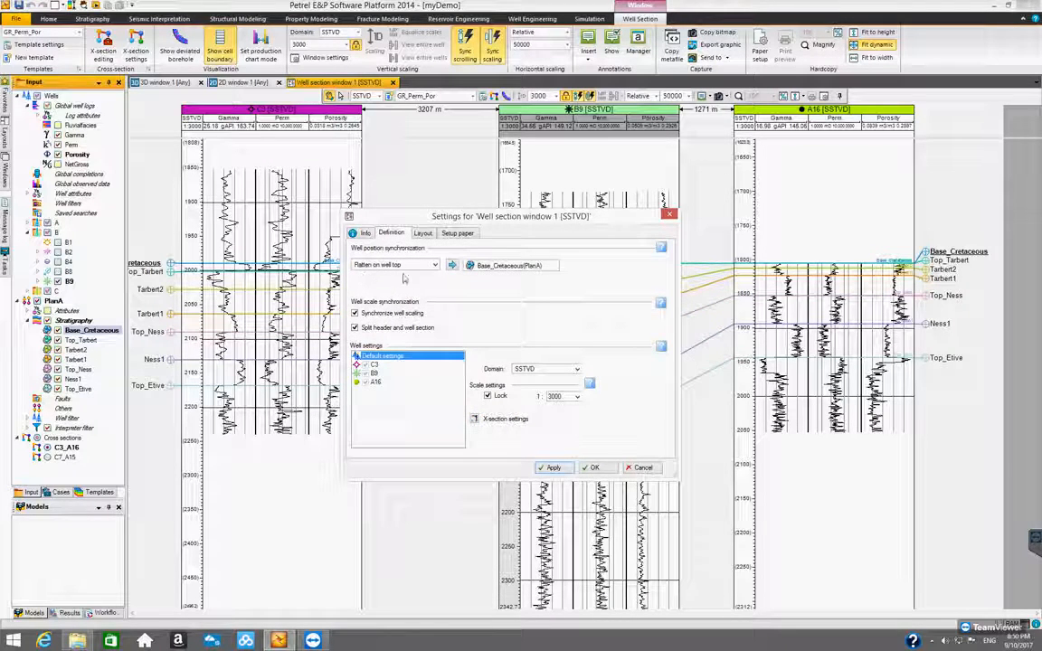
- Flatten the well section on a depth of 1800 in the SSTVD domain, apply it and inspect the section
click(434, 266)
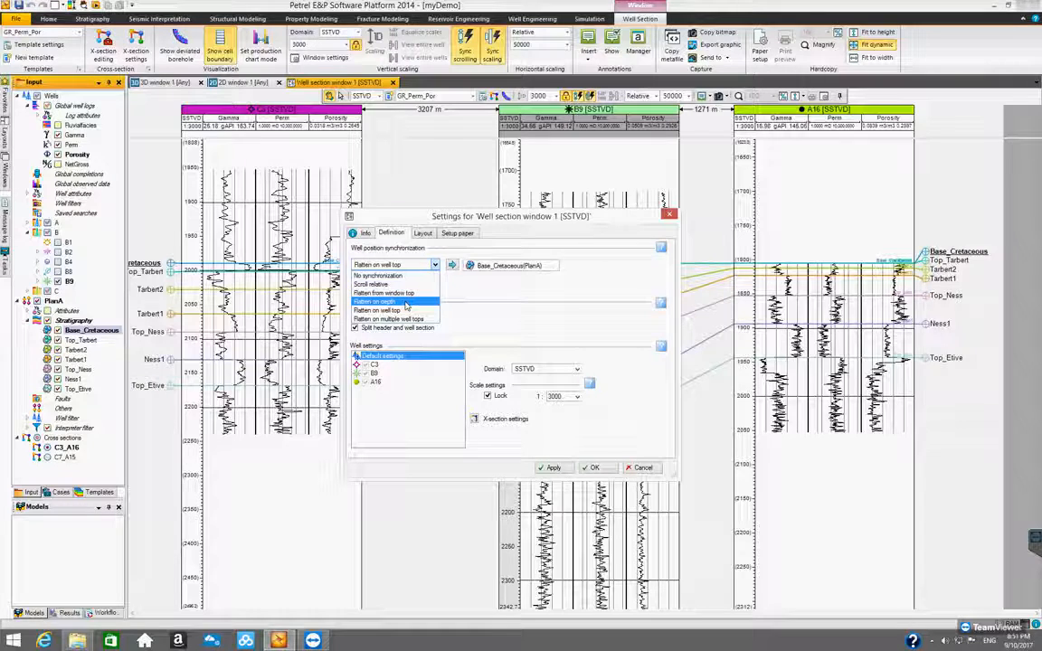
click(405, 304)
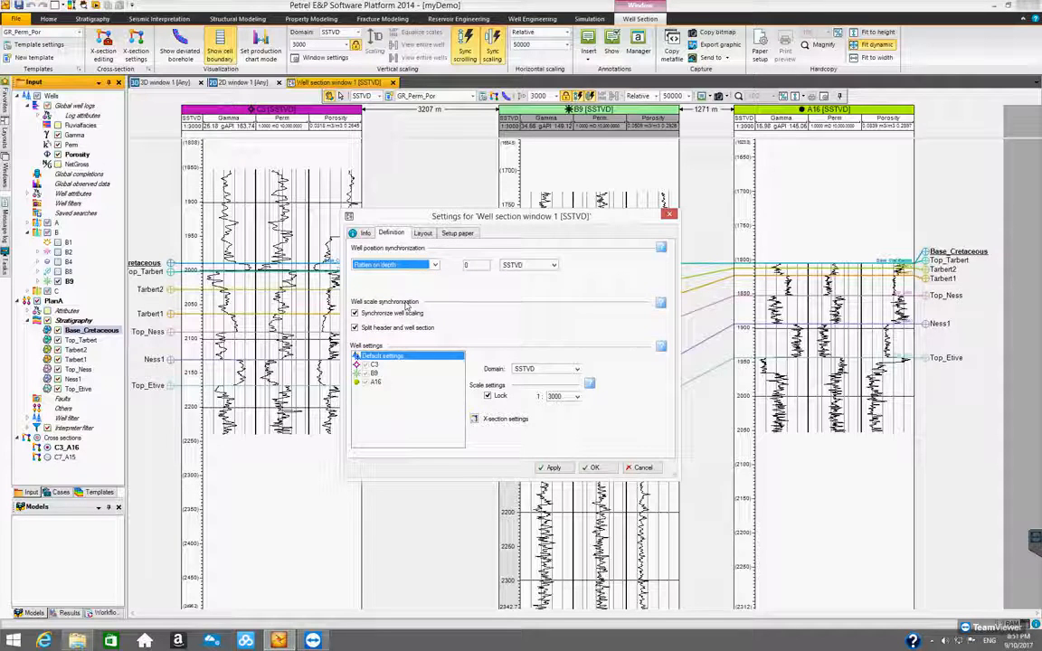
click(481, 265)
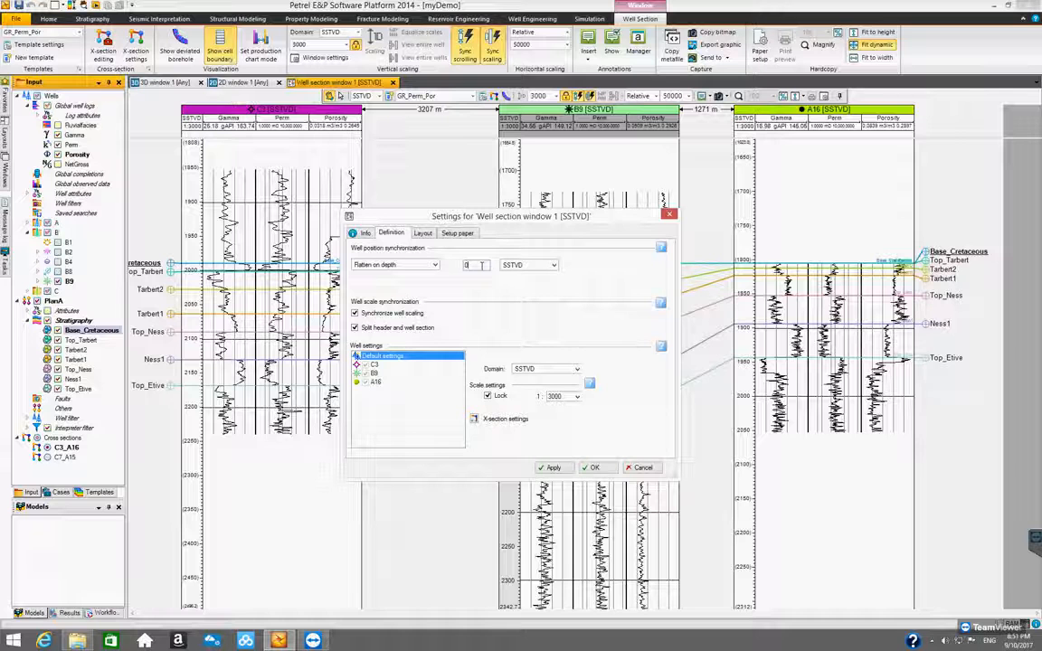
drag(477, 215, 484, 288)
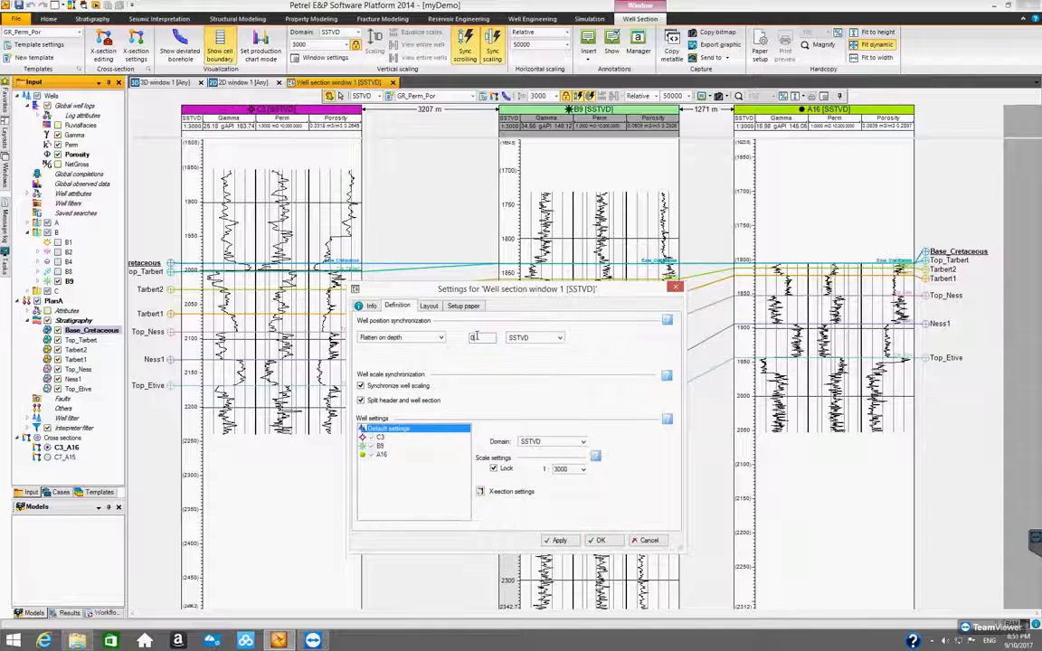
text(00)
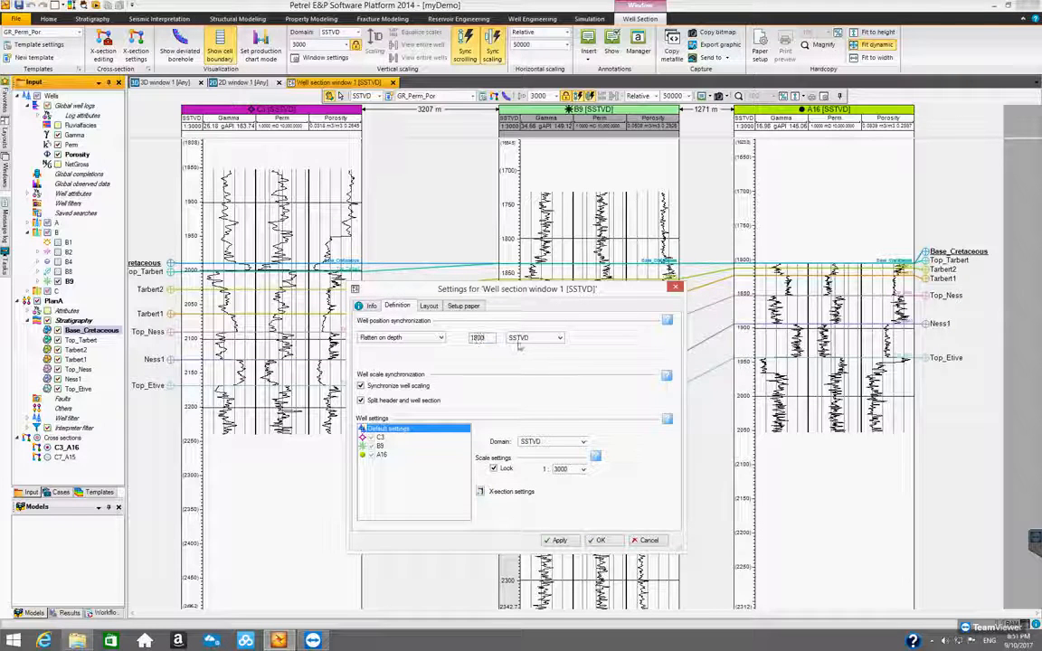
click(559, 540)
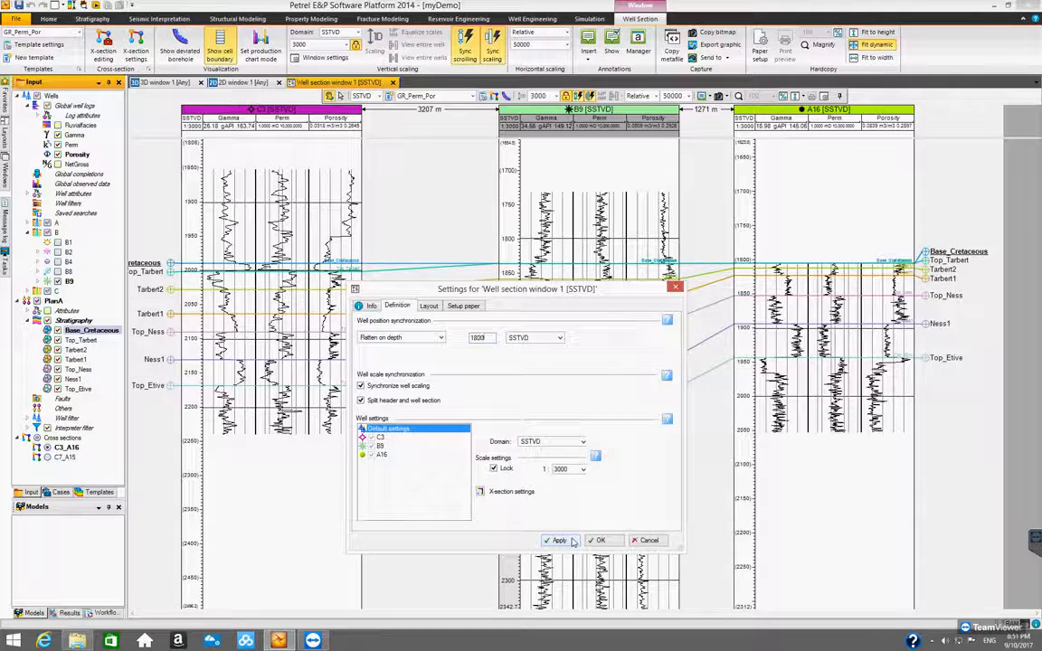
drag(506, 296, 542, 389)
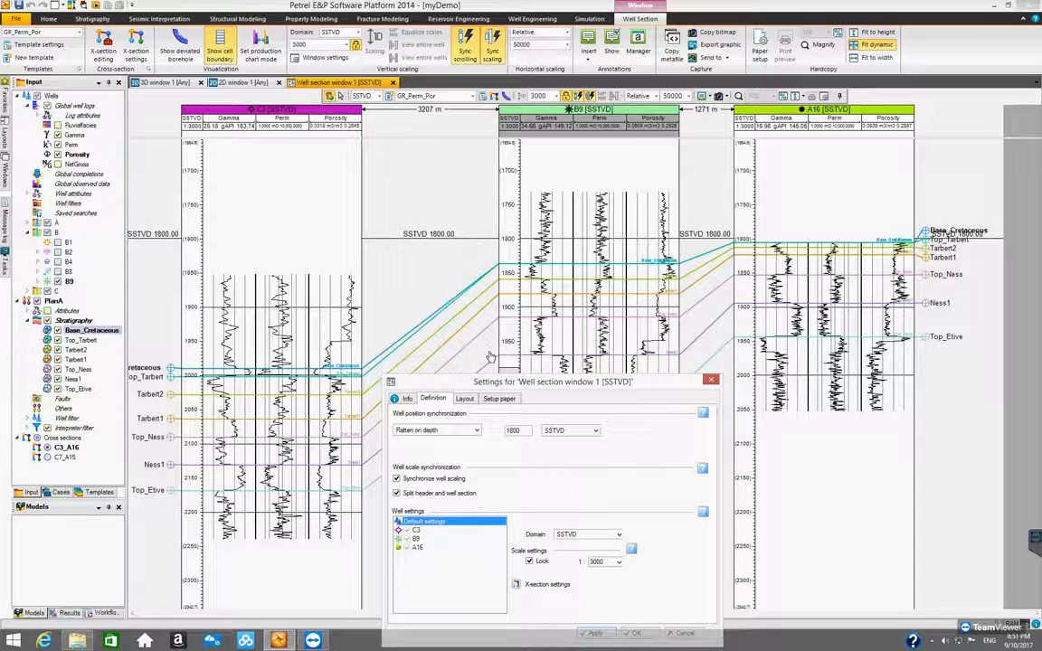
drag(475, 383, 463, 230)
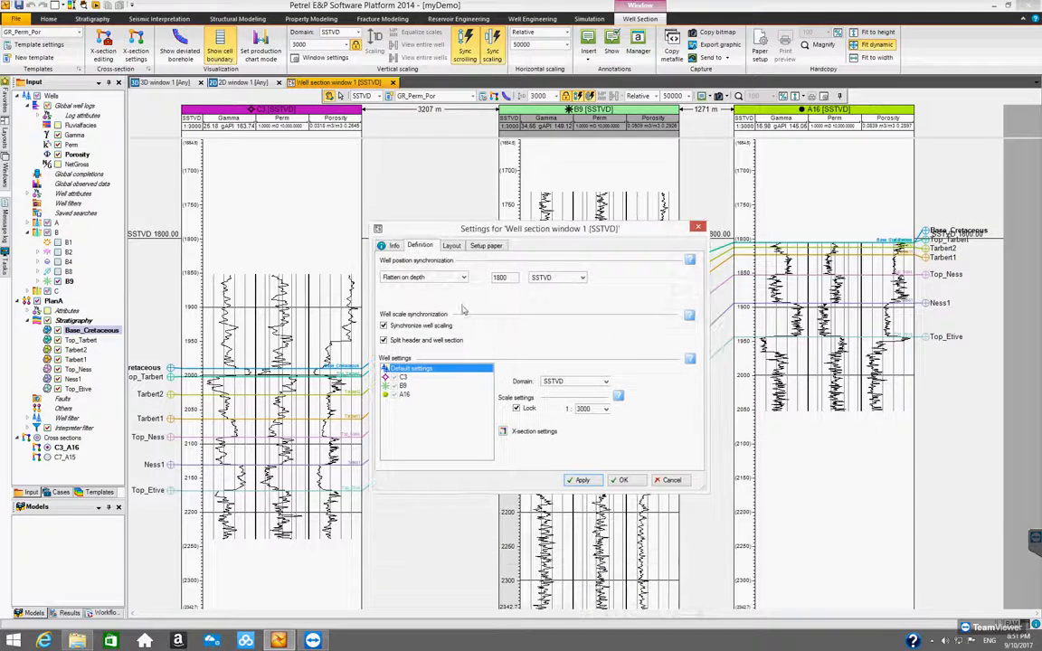
- Set the well position synchronization to flatten on multiple well tops with PlanA as the well tops collection, and try to apply it
click(463, 277)
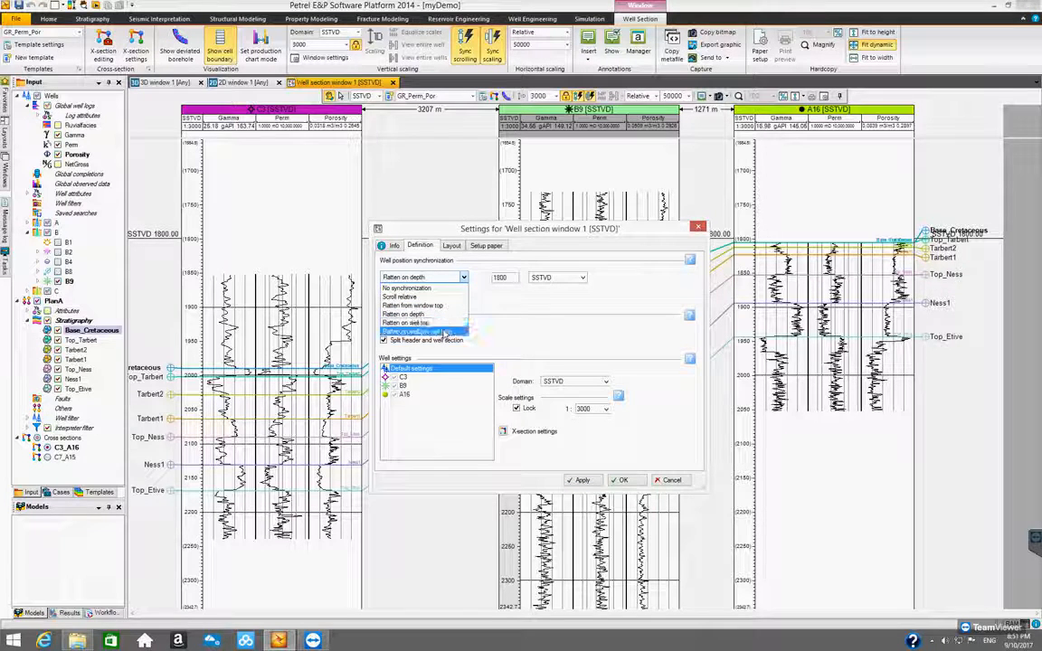
click(435, 332)
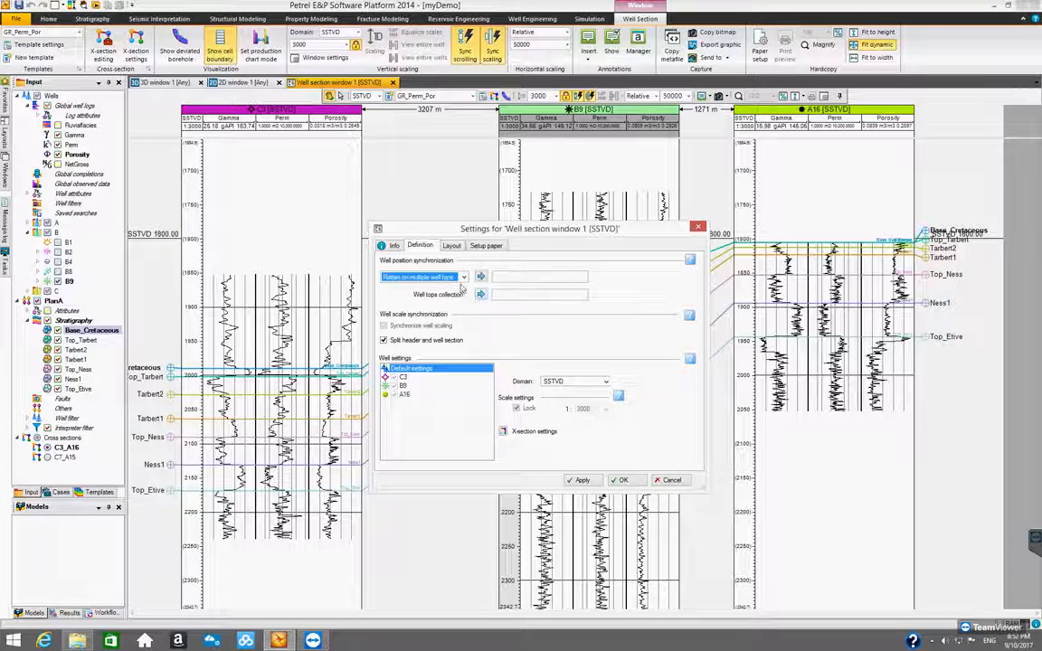
click(421, 276)
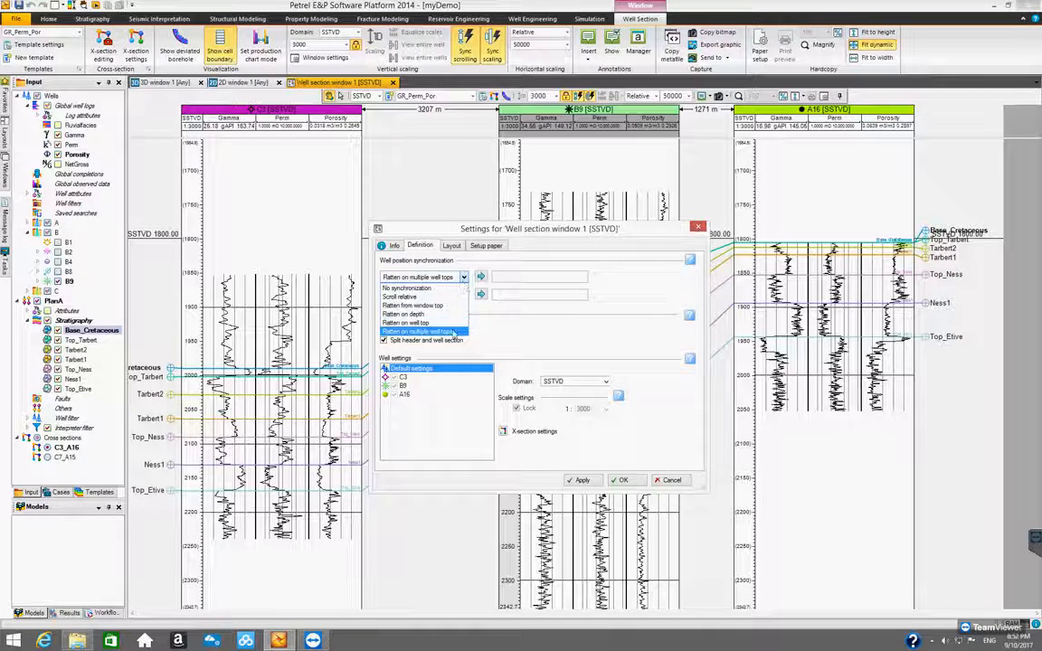
click(452, 331)
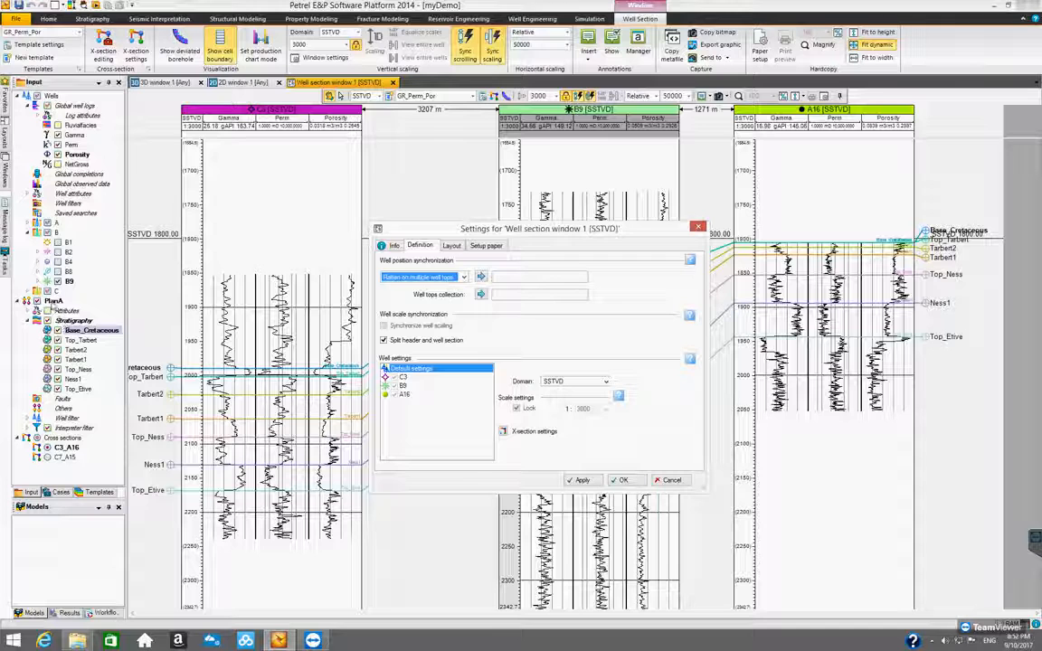
click(52, 300)
click(480, 295)
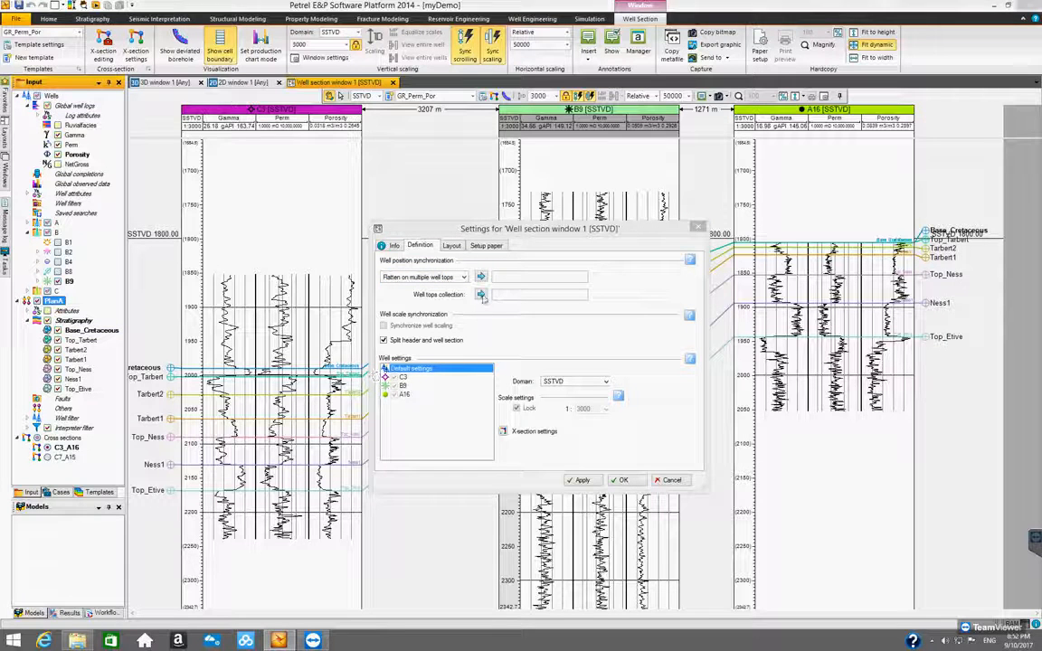
click(581, 480)
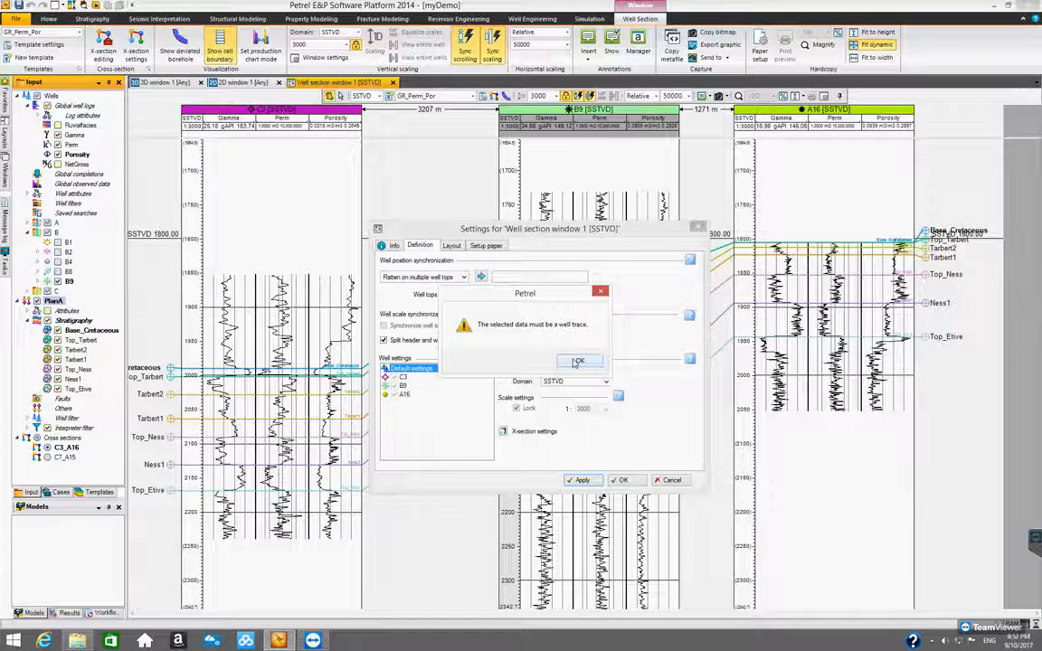
click(576, 361)
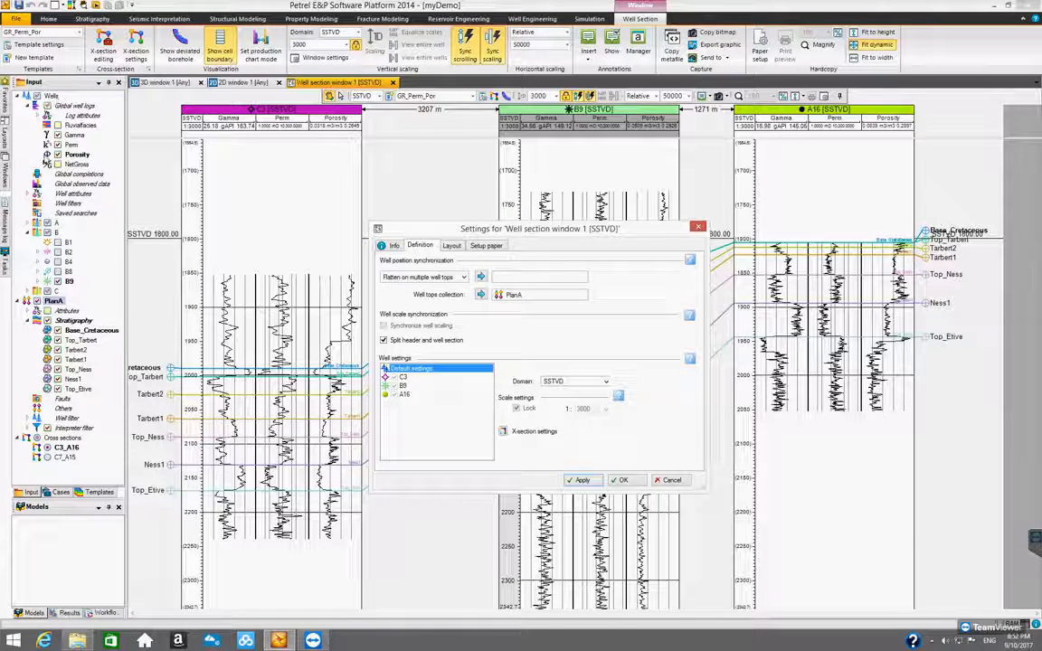
- Try to assign the Wells folder and well B9's Perm log as the reference well, then read the well position synchronization help
click(50, 95)
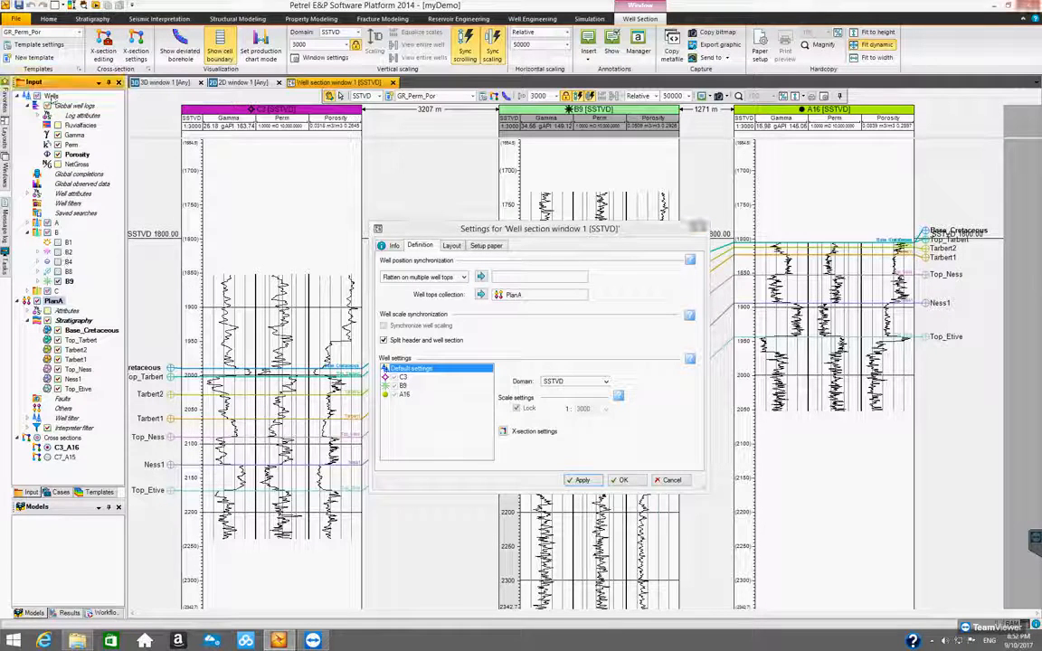
click(481, 277)
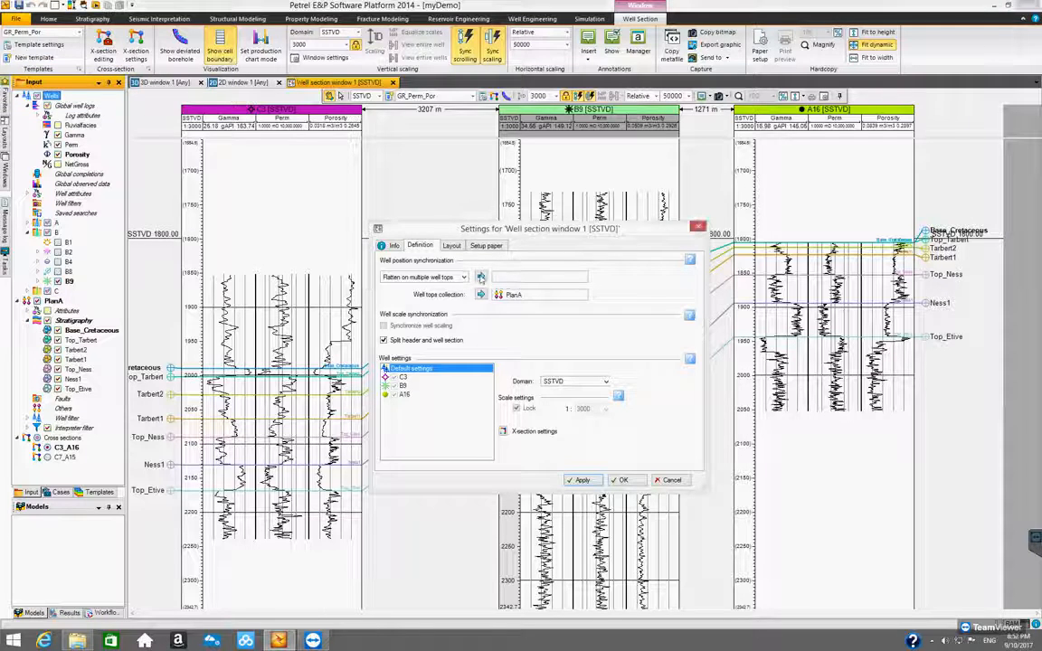
click(558, 360)
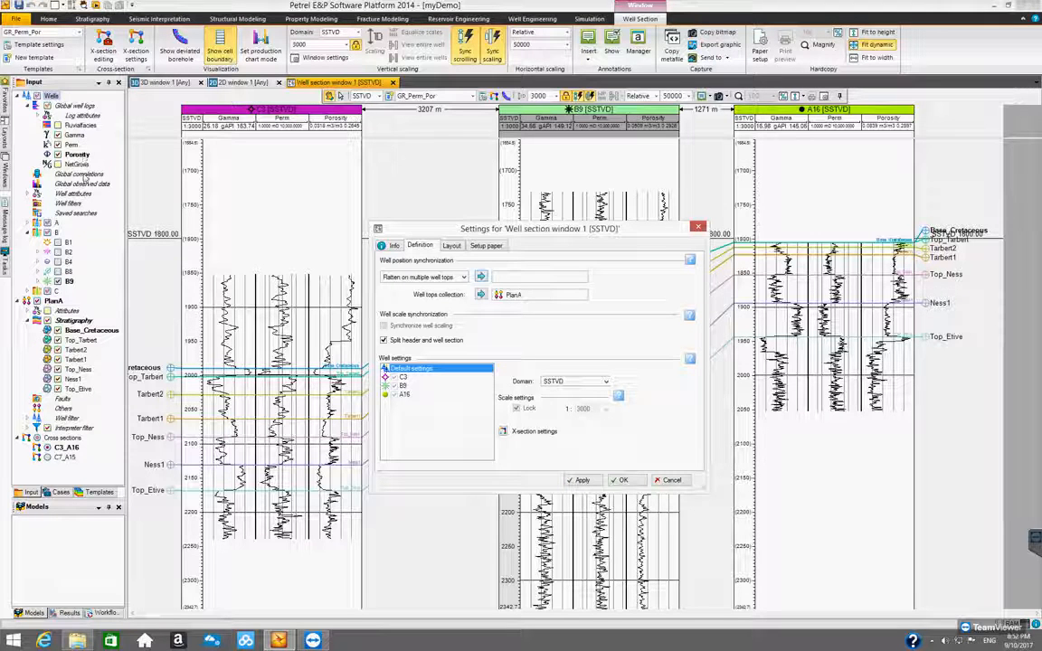
click(37, 282)
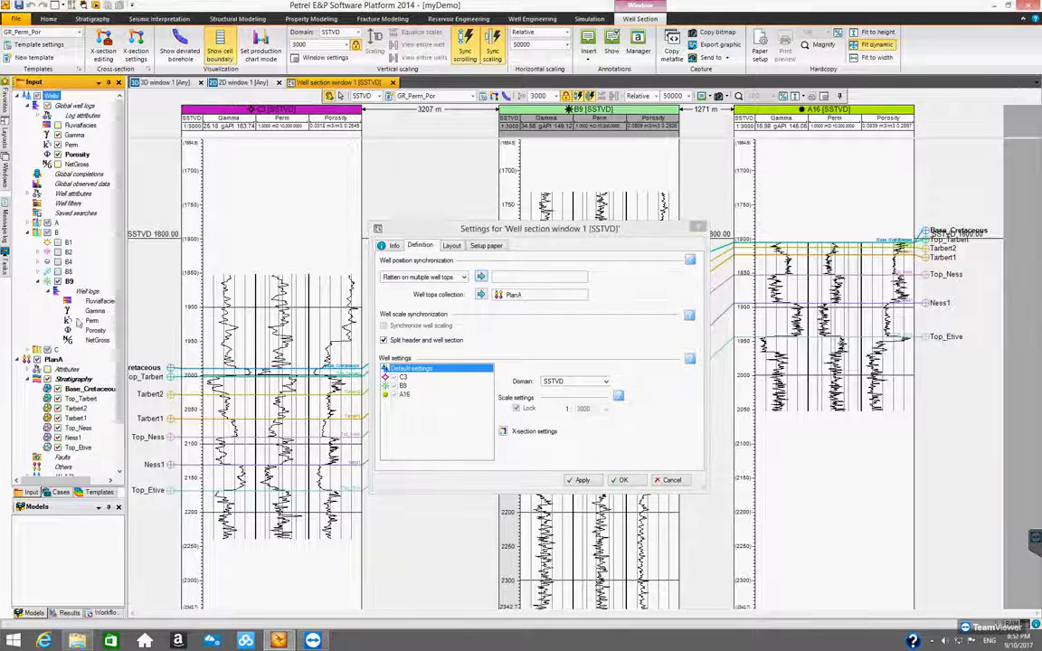
click(91, 320)
click(480, 276)
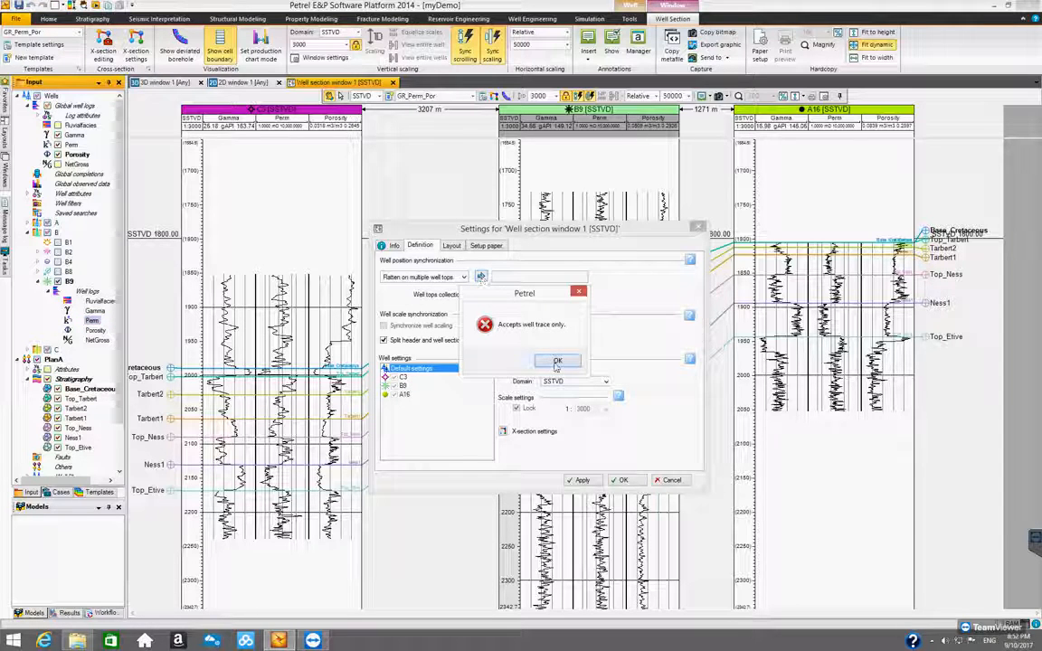
click(557, 360)
mouse_move(690, 261)
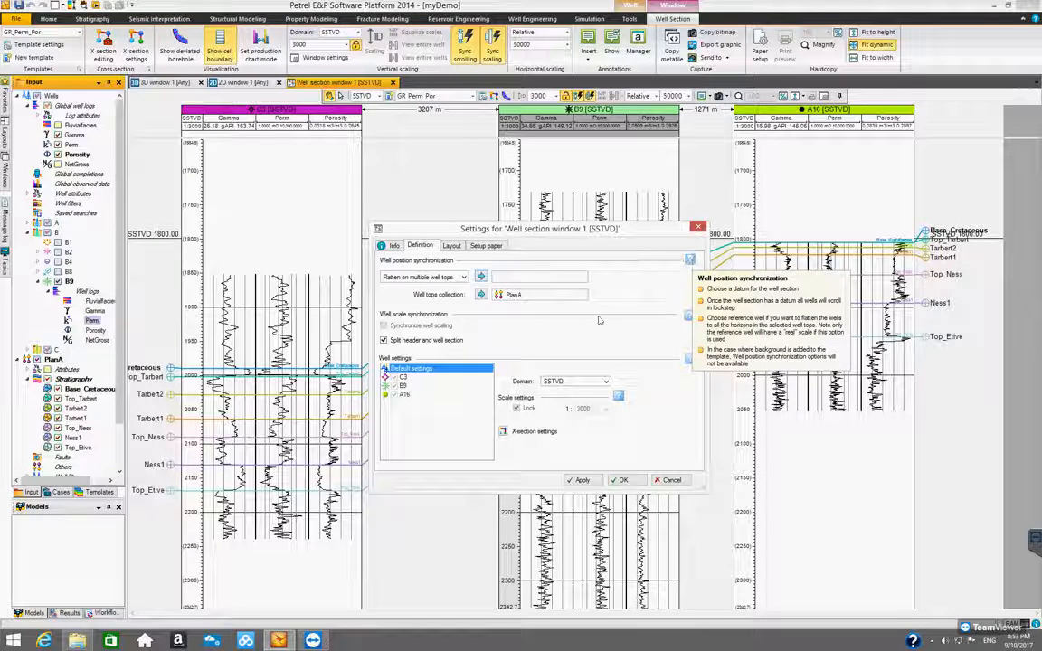
- Set the well position synchronization back to flatten on the Base_Cretaceous well top, apply it and inspect the section
click(463, 277)
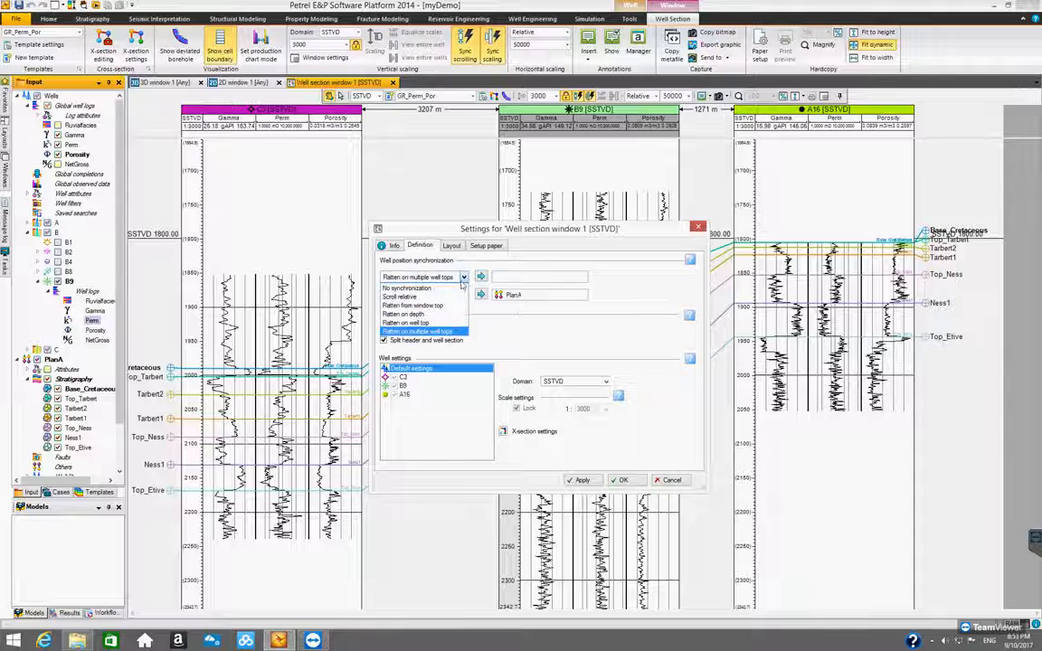
click(441, 323)
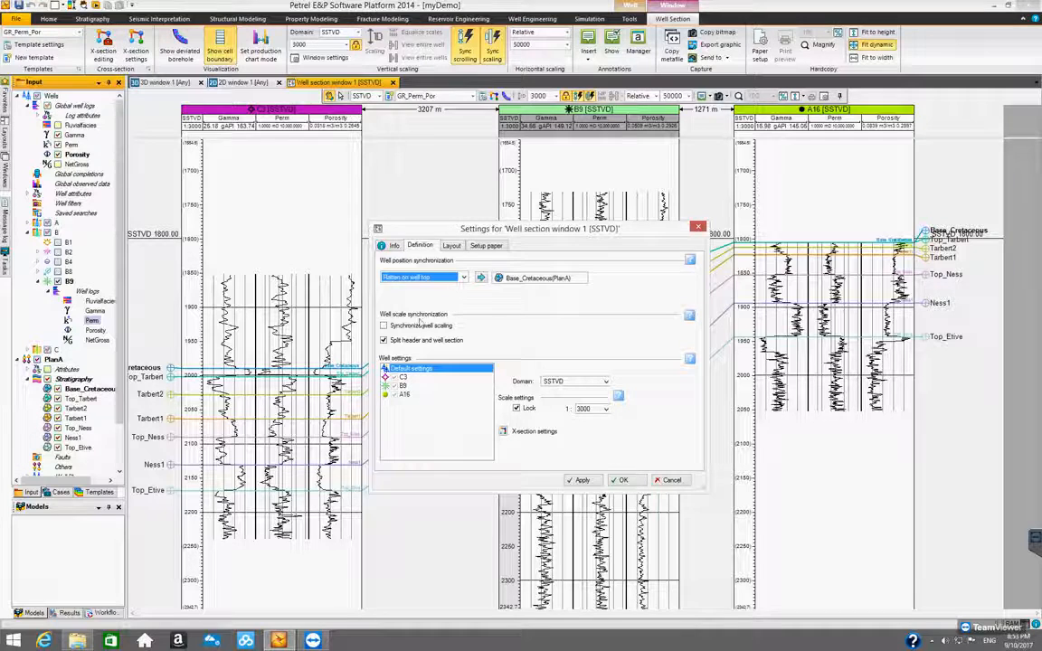
click(581, 479)
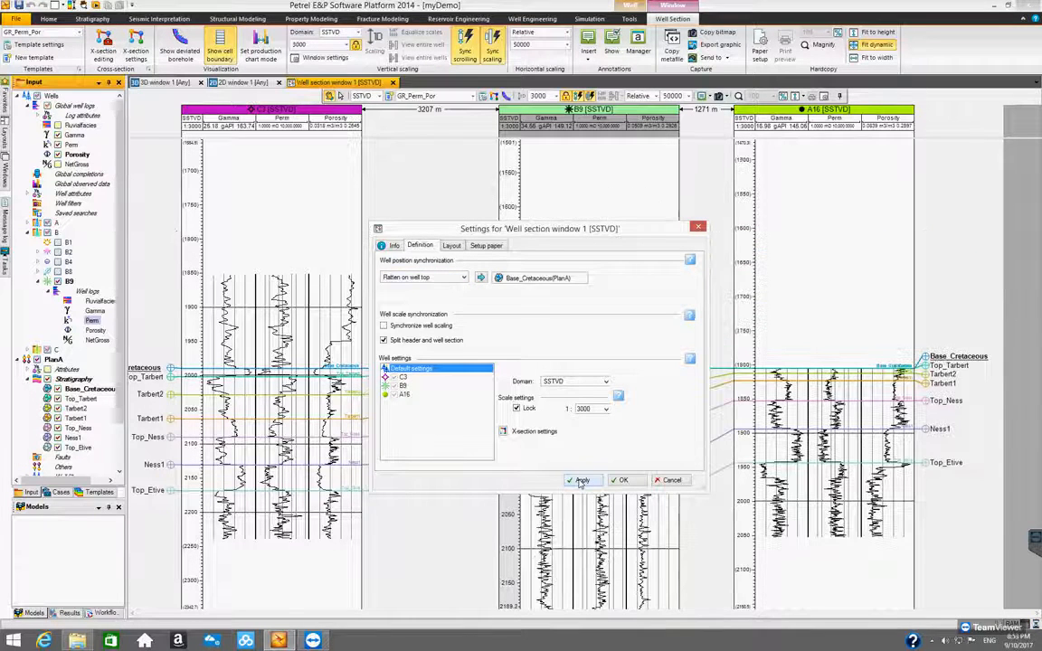
drag(523, 232, 526, 182)
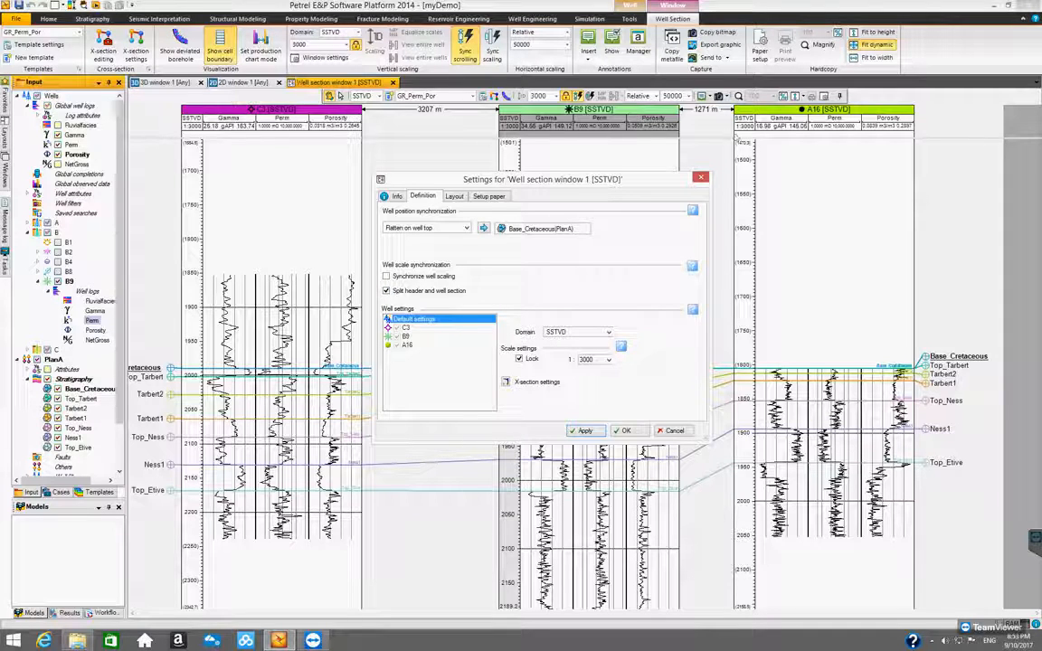
- Disable splitting of the header and well section, apply it to compare the display, and re-enable the option
click(386, 293)
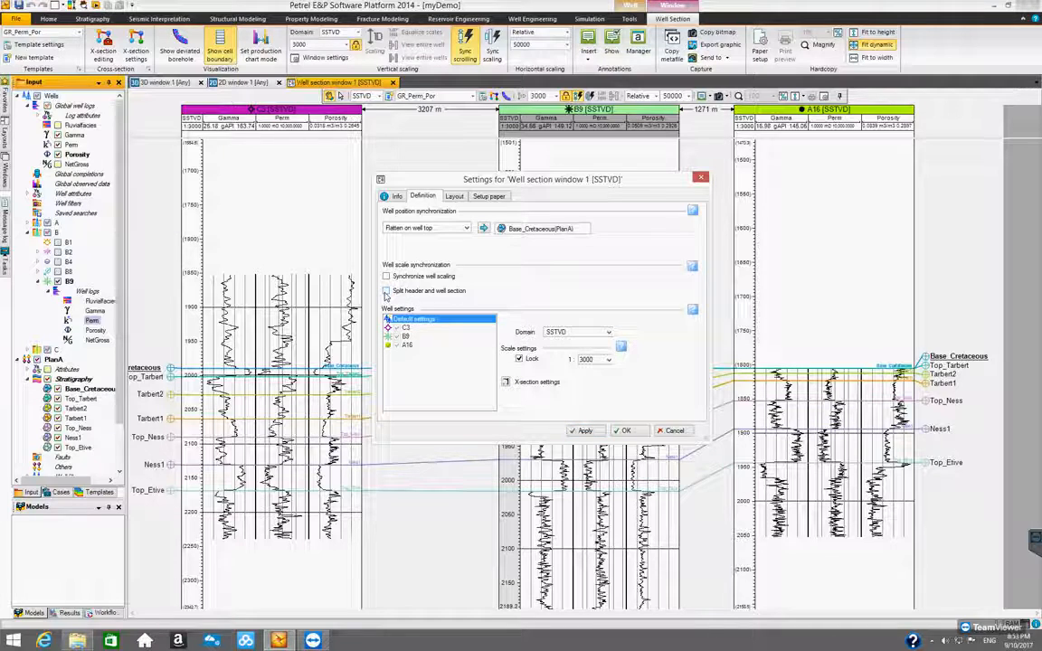
click(585, 431)
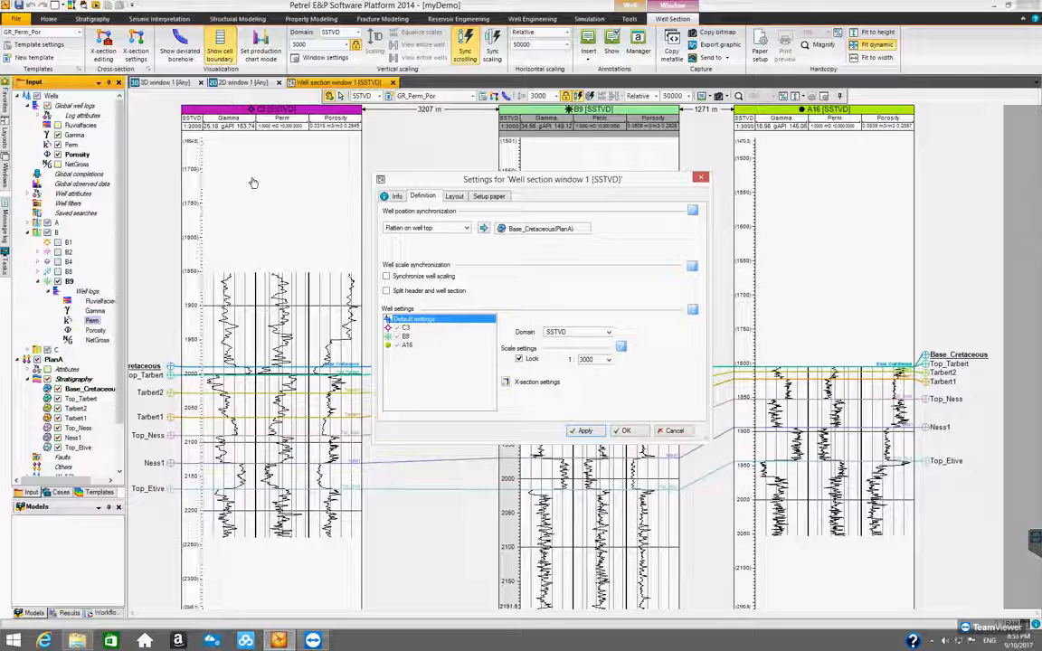
click(387, 290)
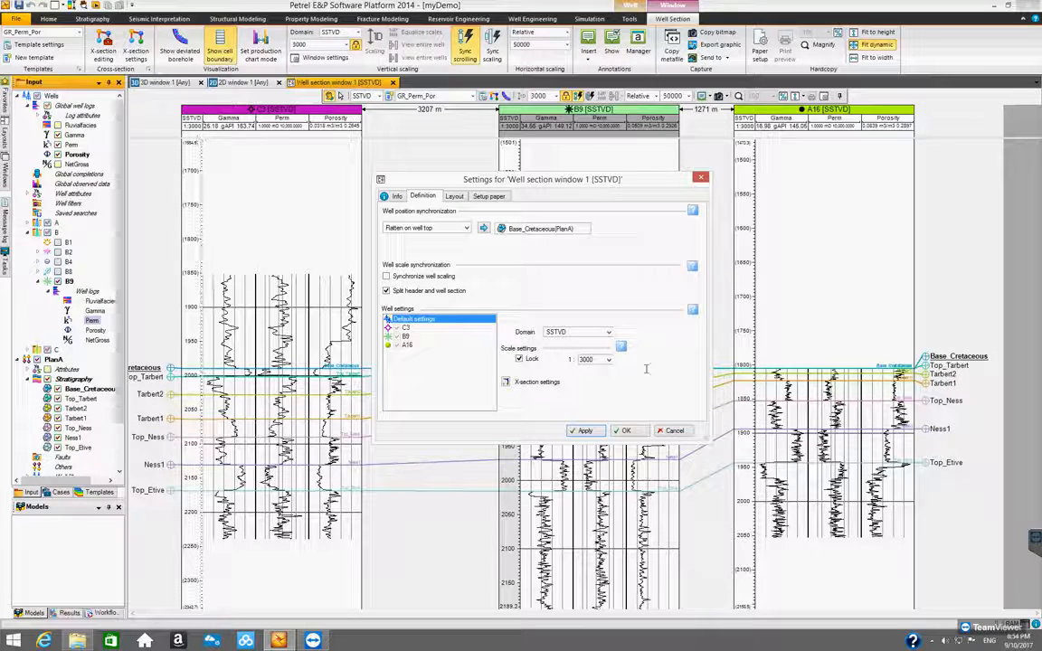
- Review the domain options available in the default well settings, keeping SSTVD
click(609, 332)
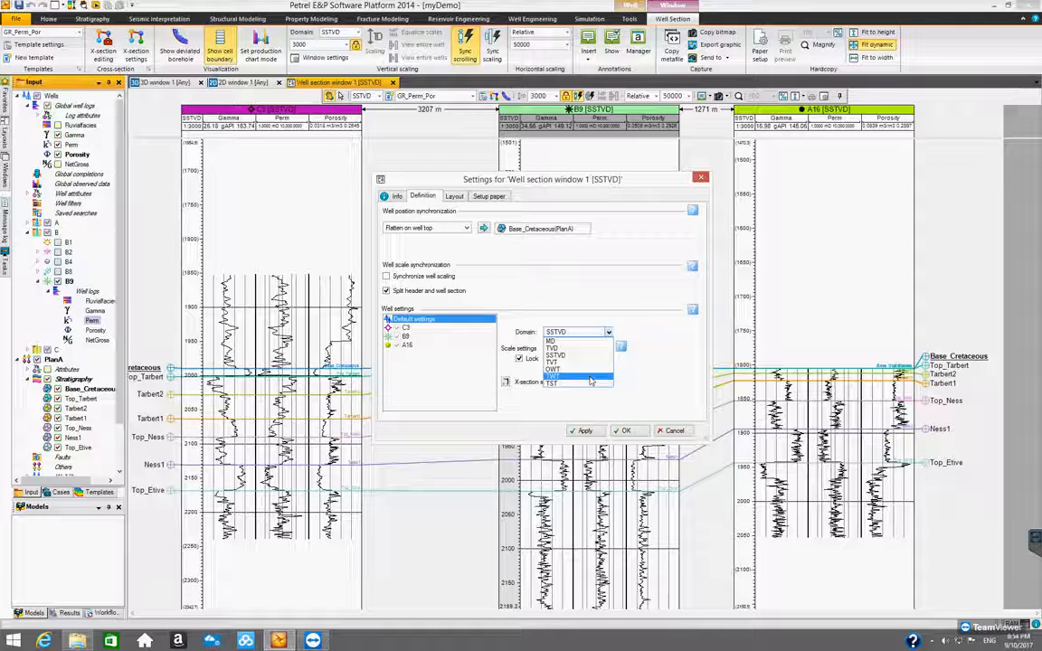
click(608, 332)
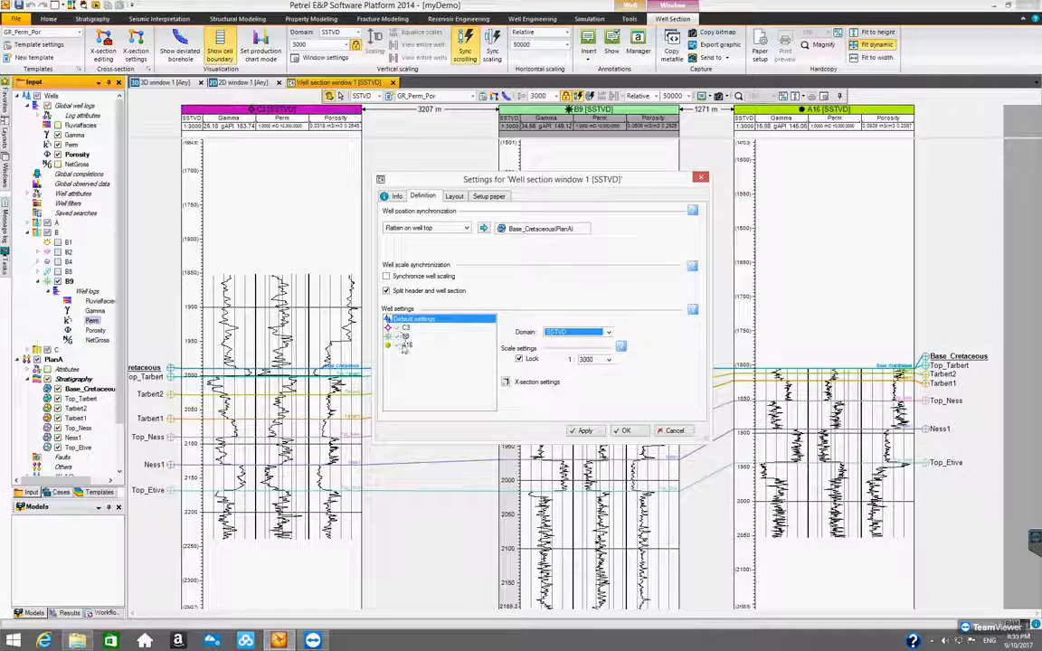
drag(546, 184, 533, 175)
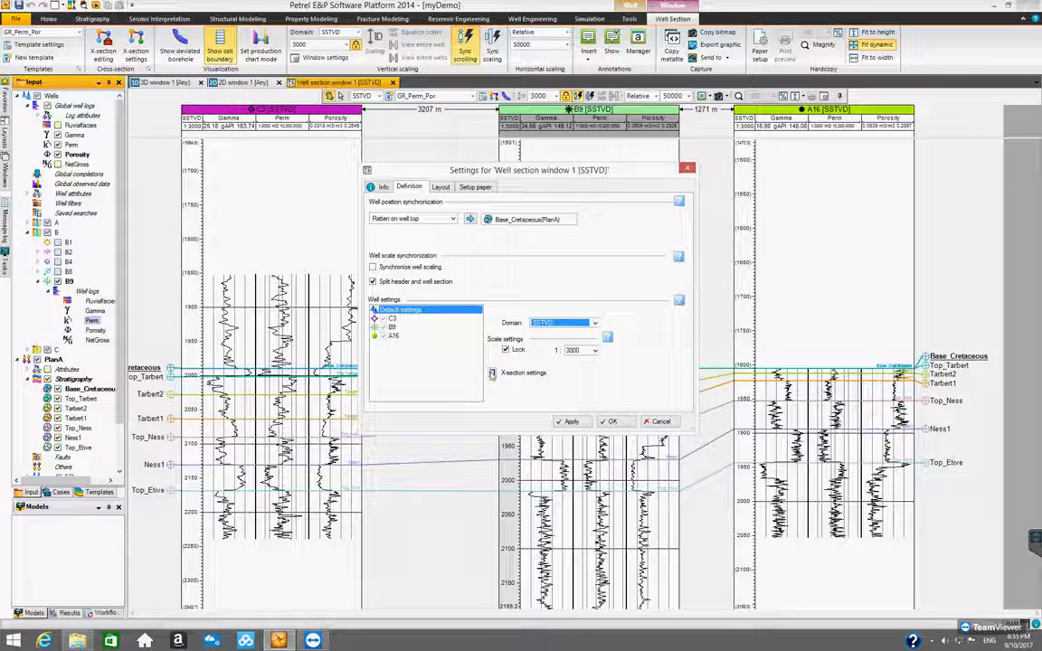
- Open the C3_A16 cross section settings from the window settings, review the hinge definition and close them
click(493, 373)
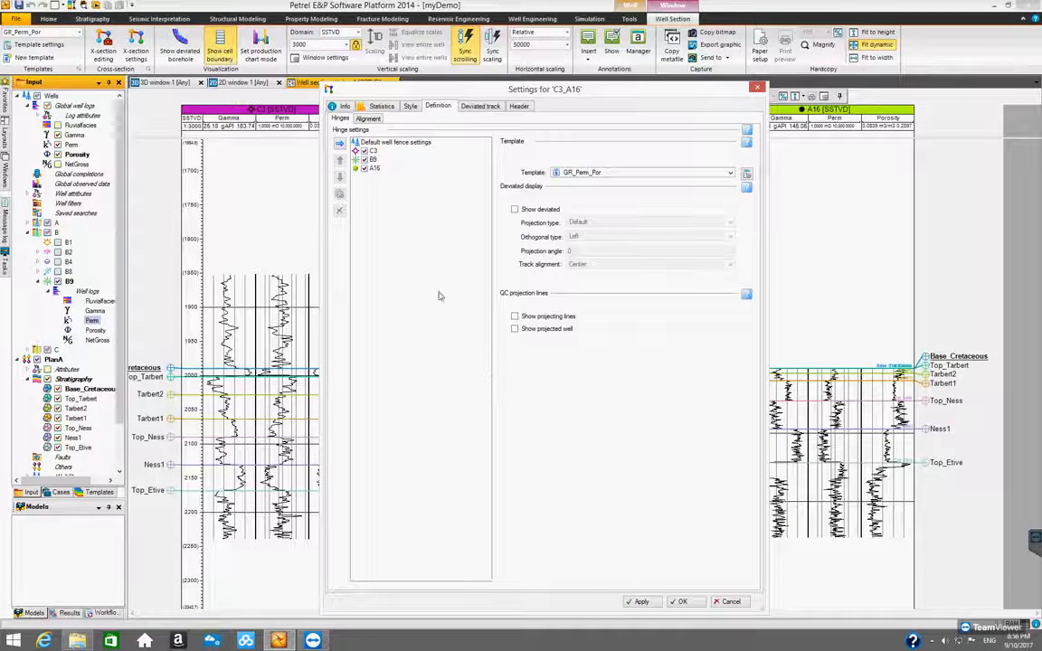
drag(418, 88, 353, 115)
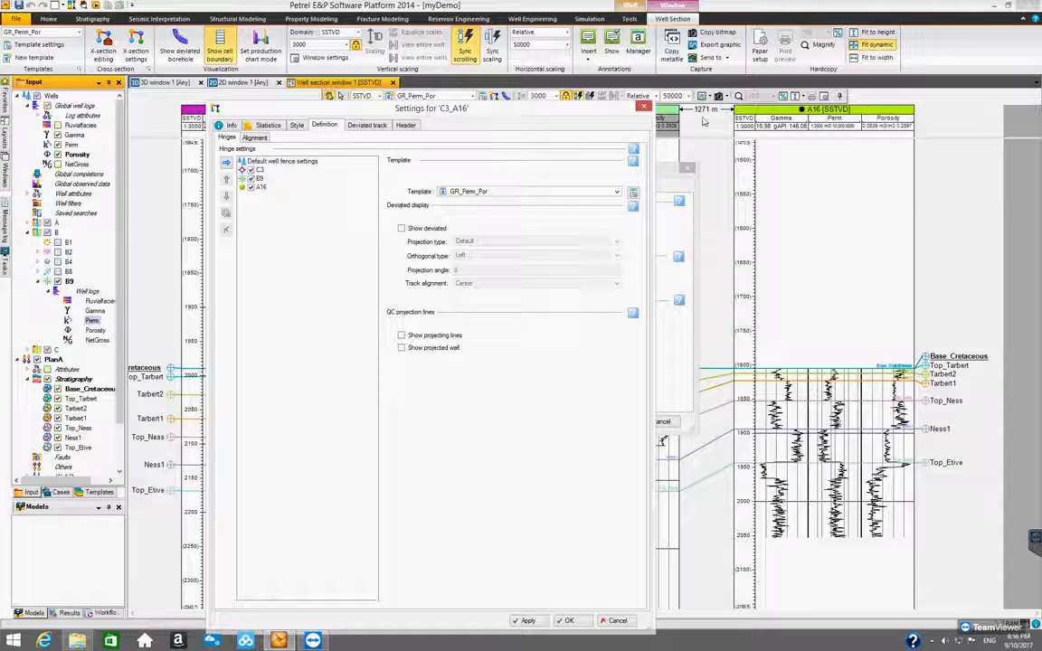
click(645, 107)
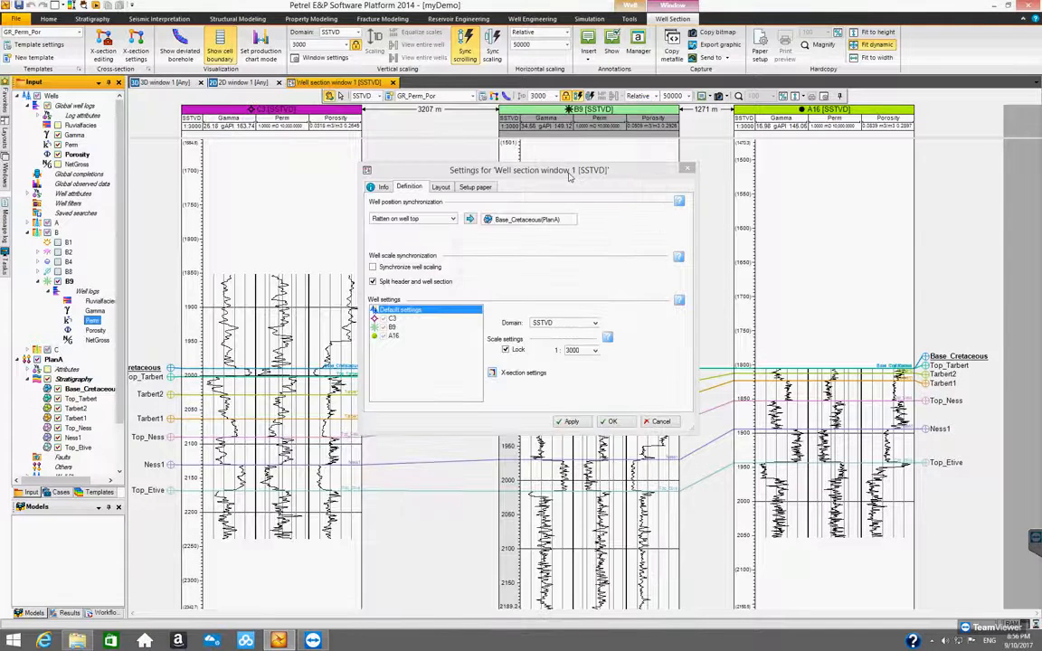
drag(587, 166, 595, 180)
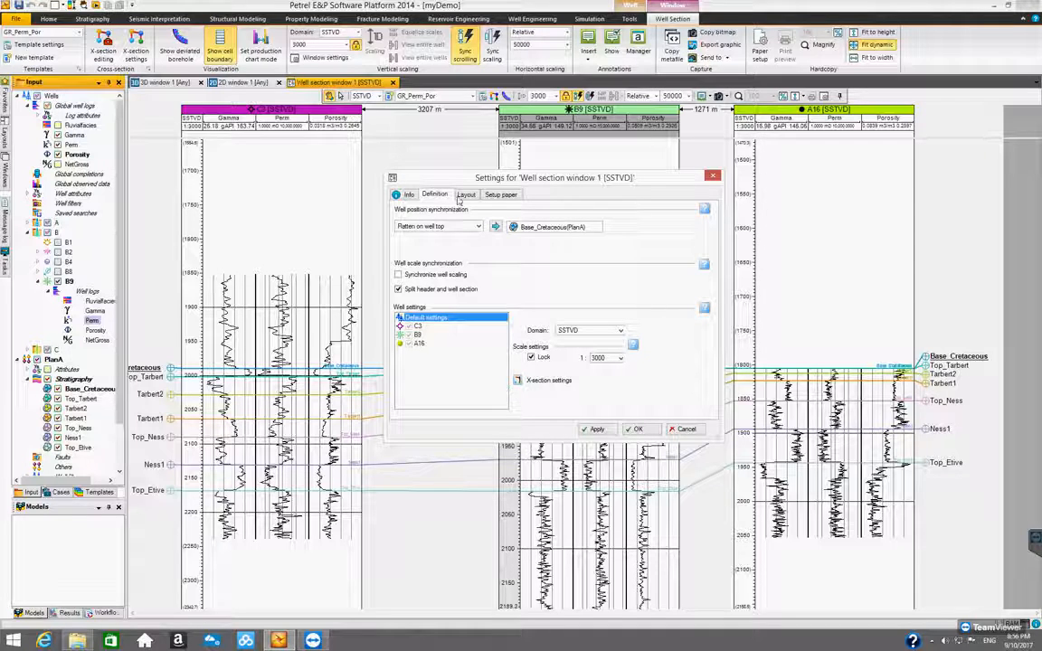
- Review the layout and paper setup options in the well section window settings, then close them without changes
click(465, 196)
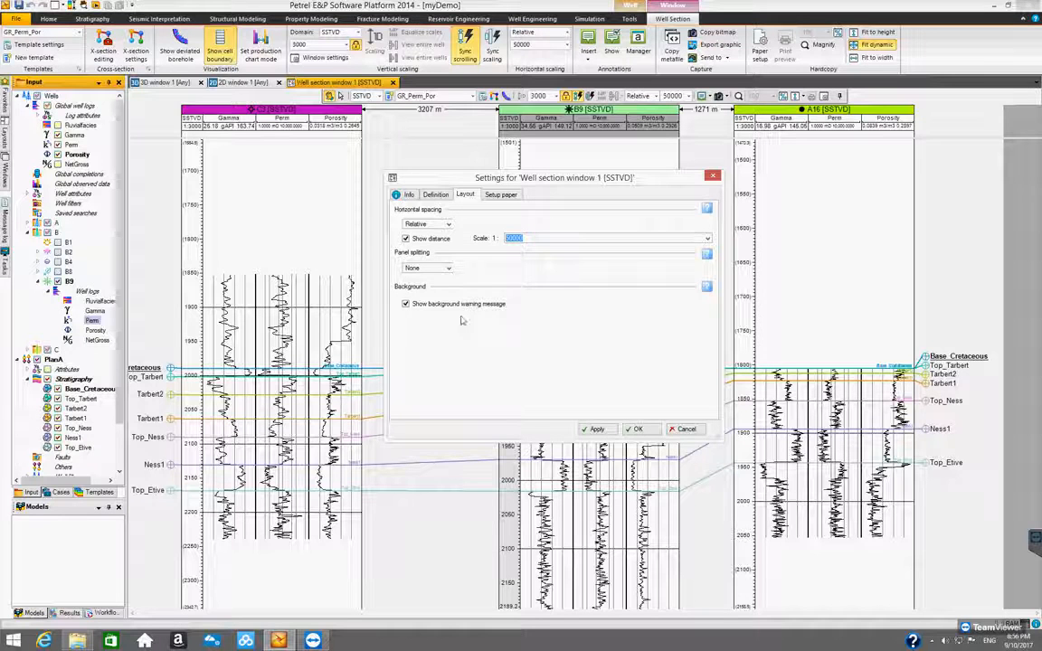
click(507, 197)
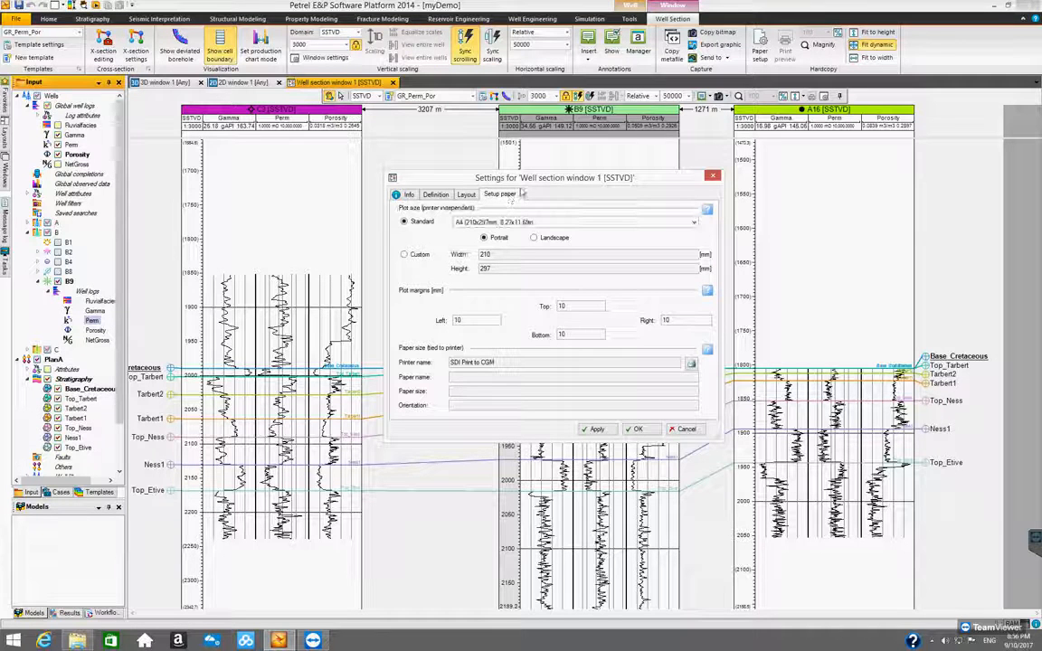
drag(481, 178, 415, 165)
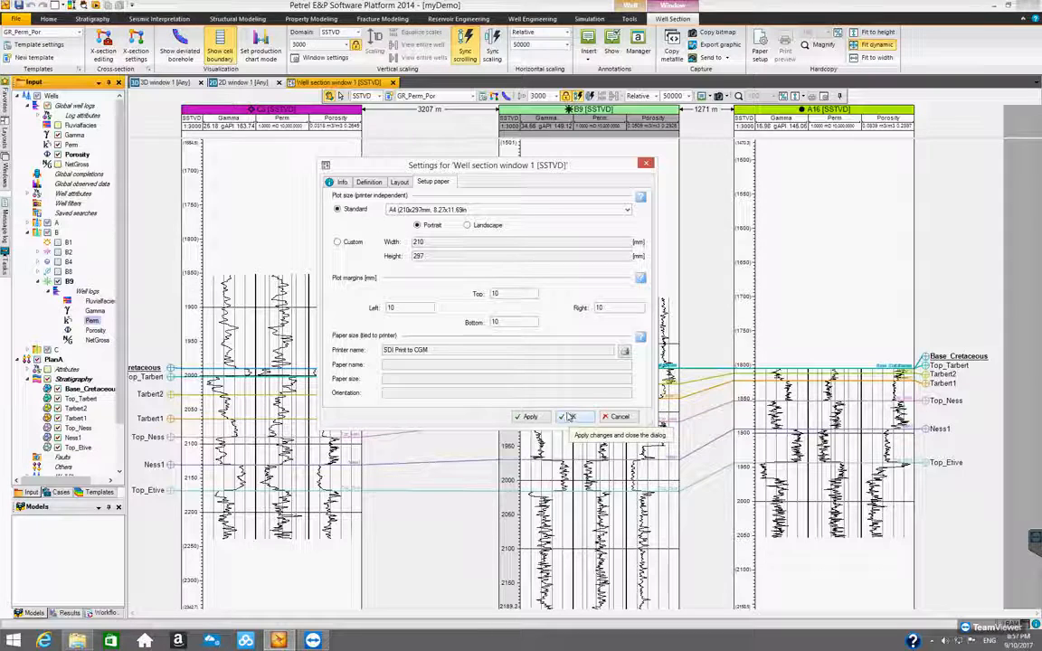
click(621, 417)
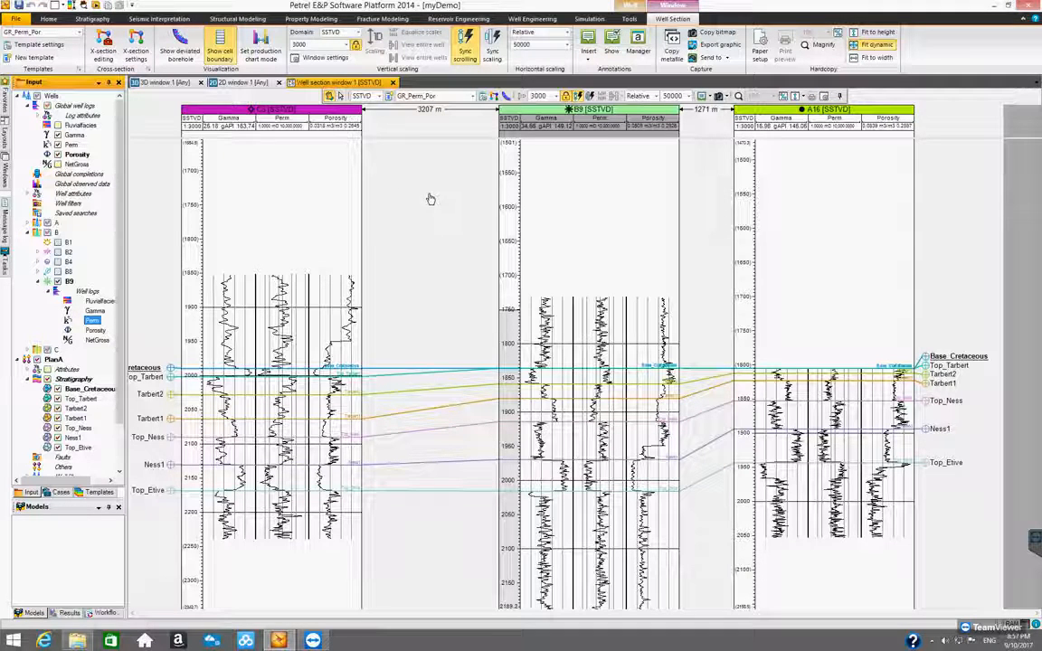
- Open the C3_A16 cross section settings, locate C3_A16 among the input cross sections and collapse the B well folder
click(134, 51)
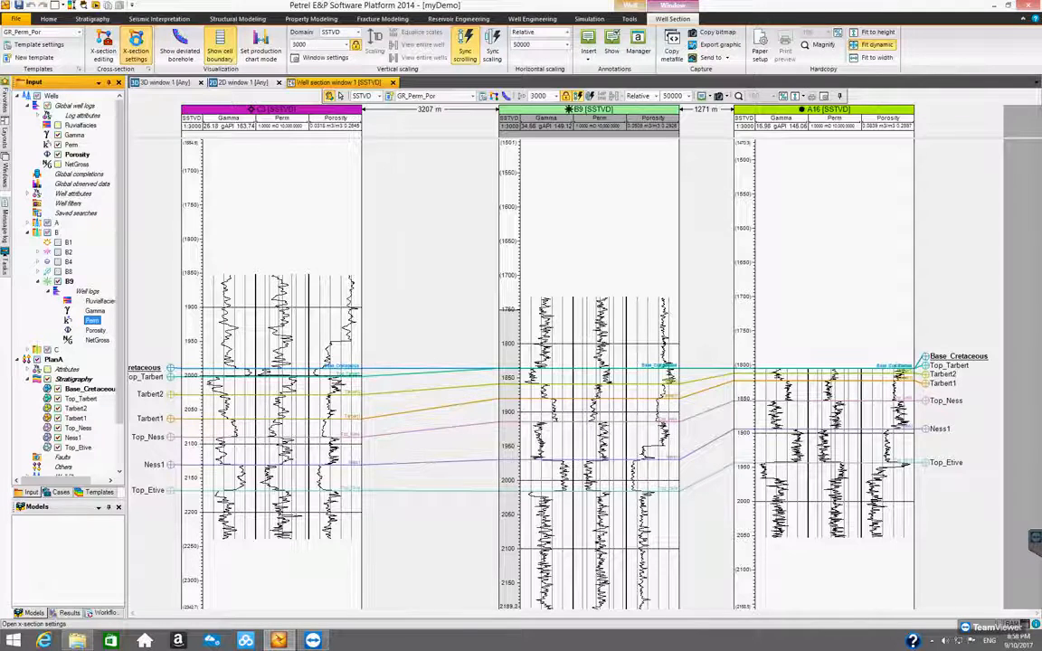
drag(369, 114, 494, 109)
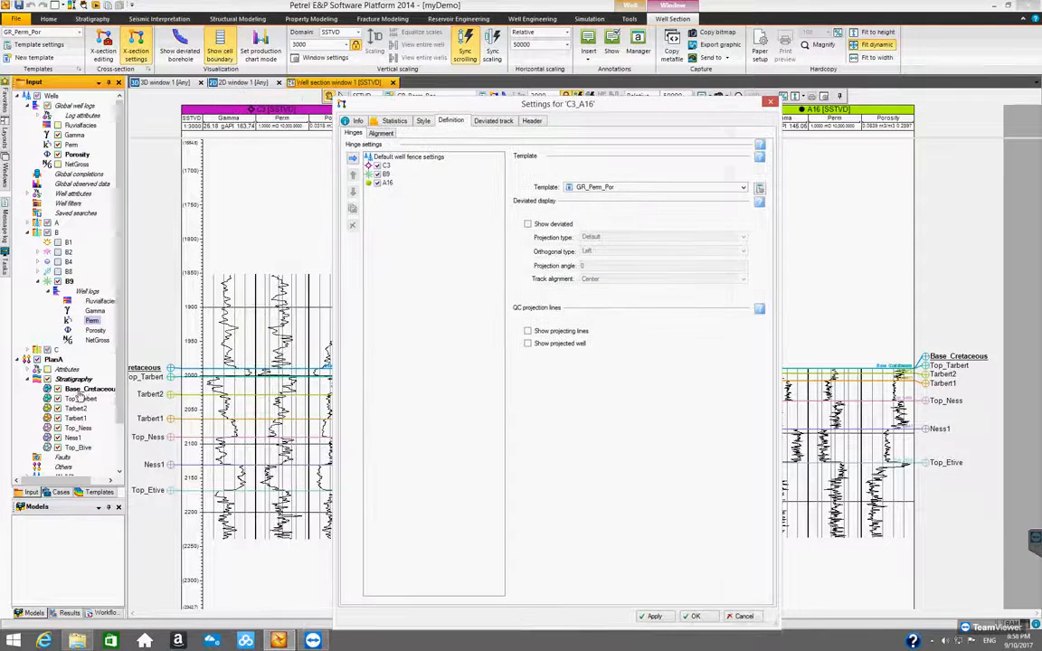
scroll(109, 397, down, 2)
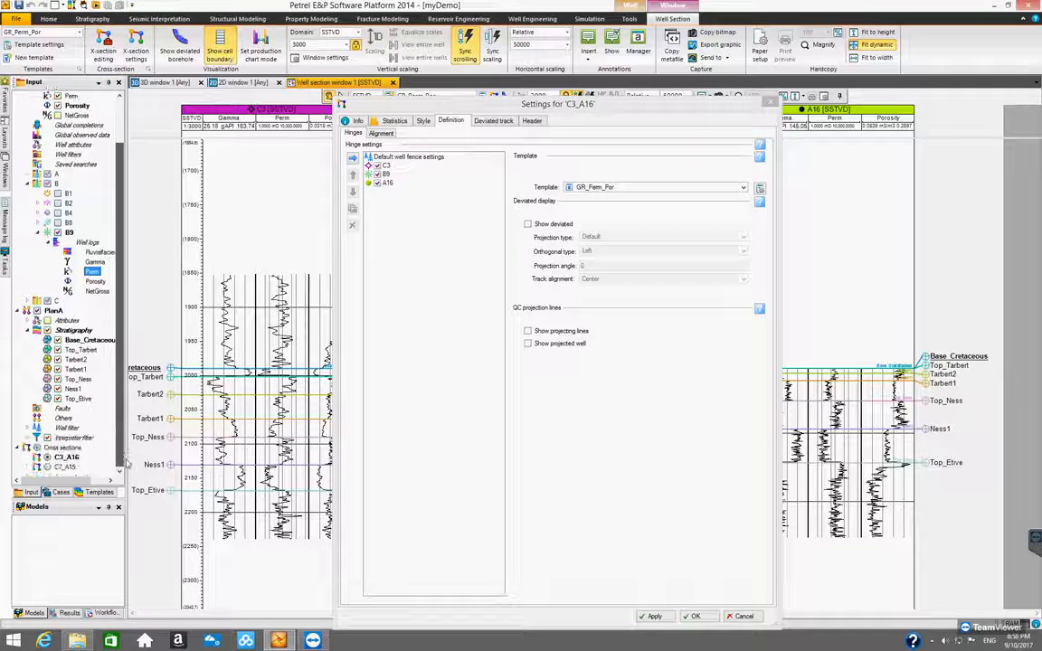
click(67, 458)
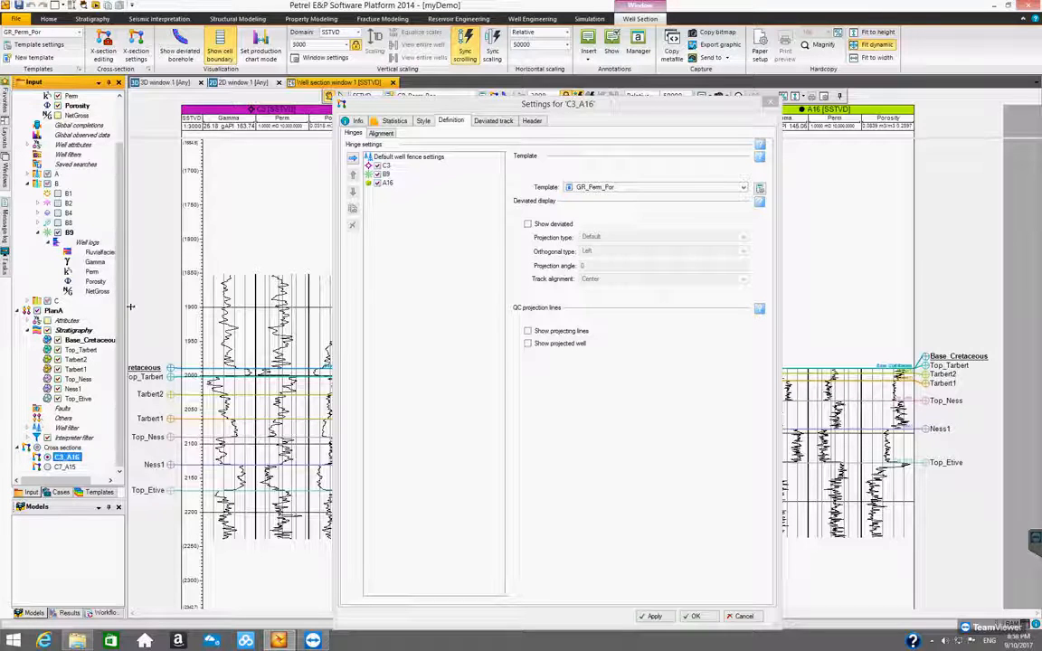
scroll(54, 272, up, 2)
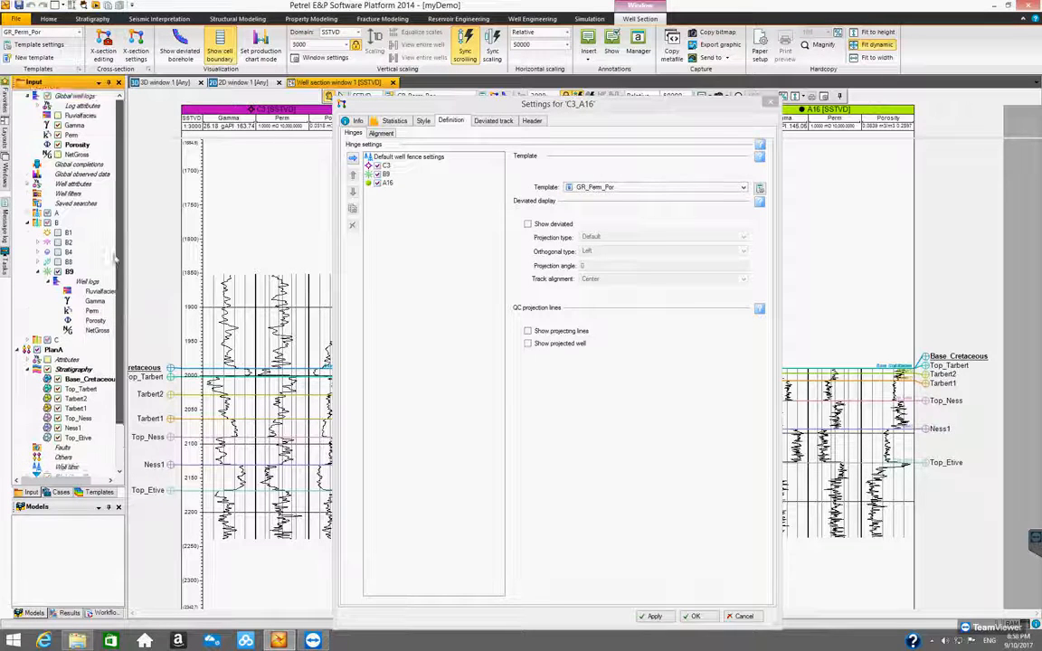
click(28, 232)
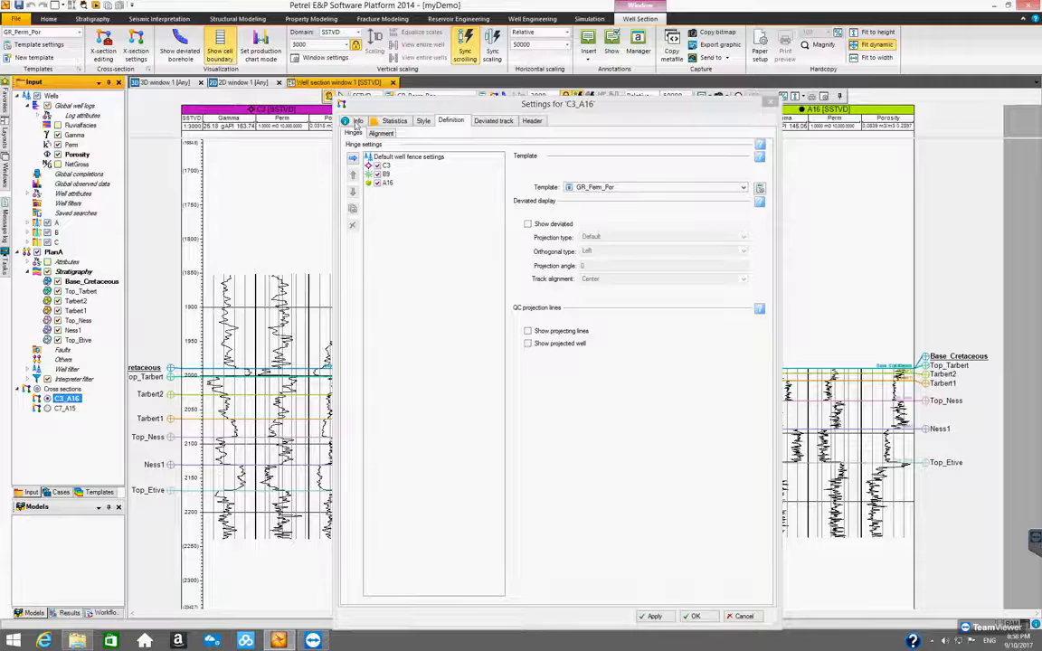
- Review the general information and statistics of the C3_A16 cross section, including its X, Y and depth ranges
click(356, 122)
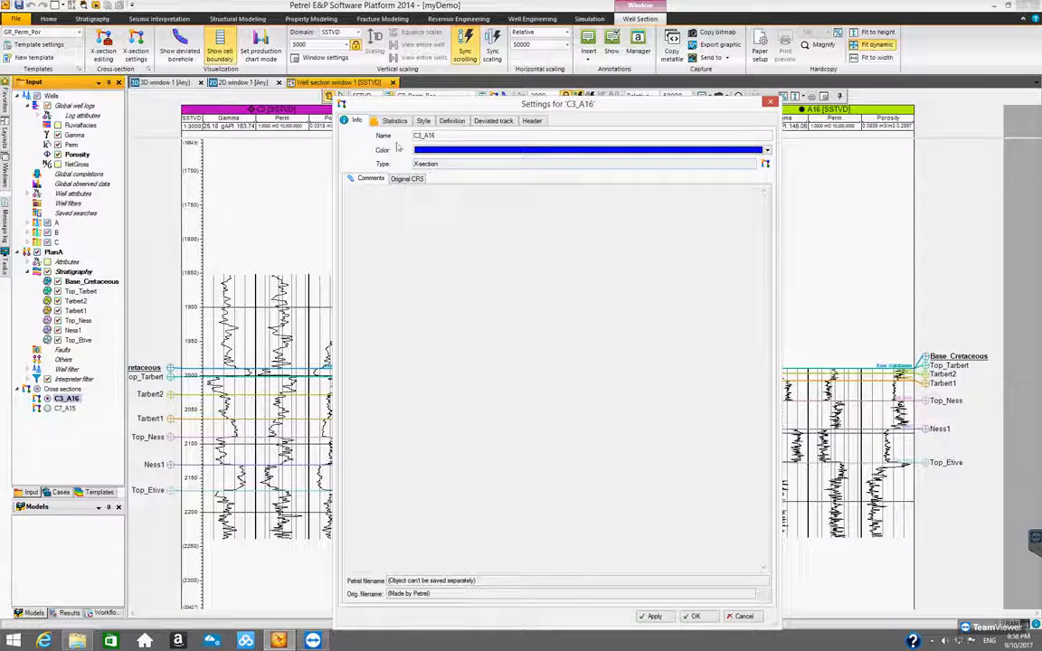
click(393, 121)
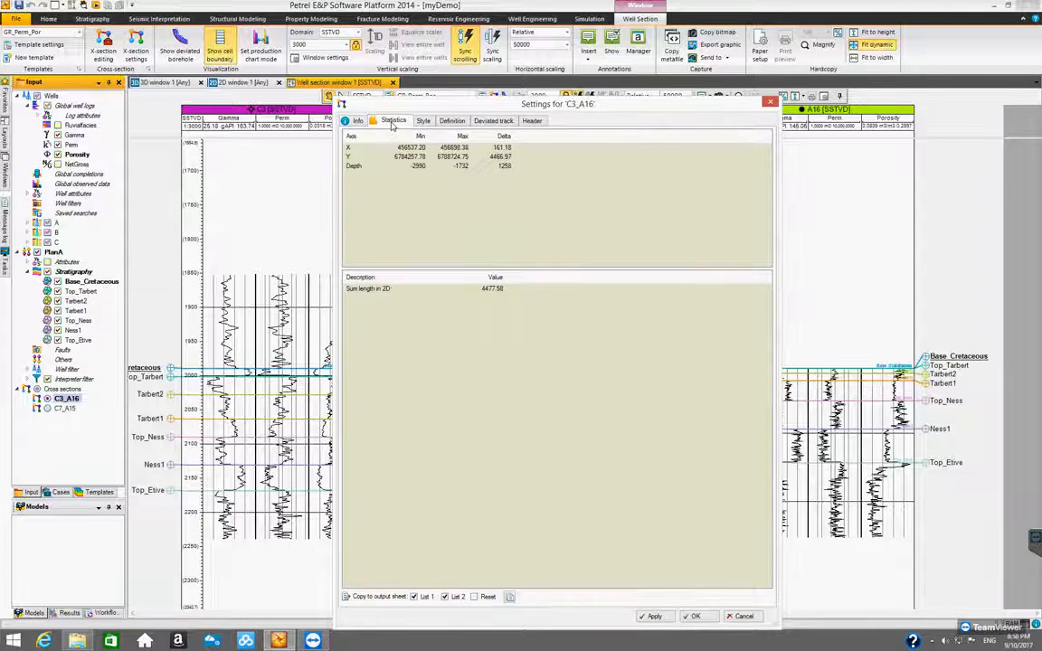
drag(390, 99, 435, 101)
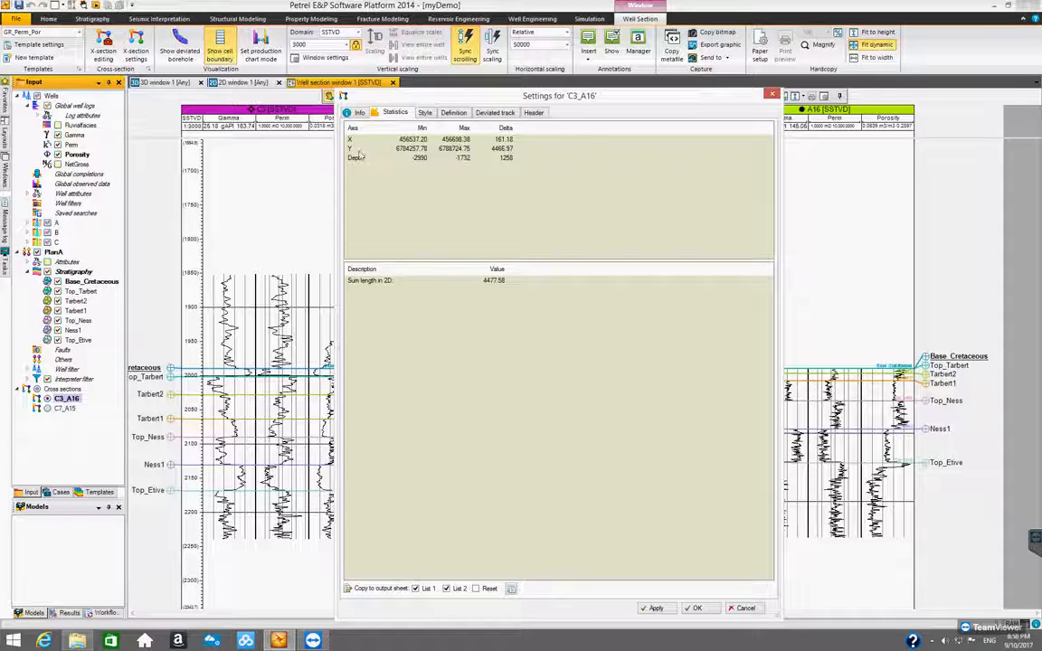
drag(396, 100, 550, 169)
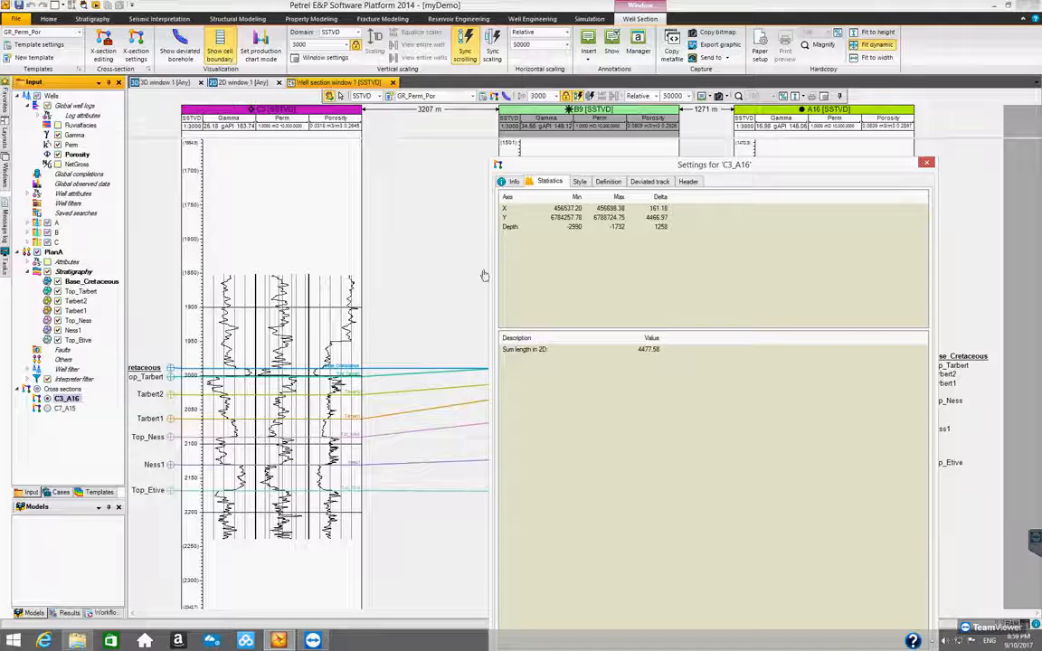
drag(556, 169, 443, 118)
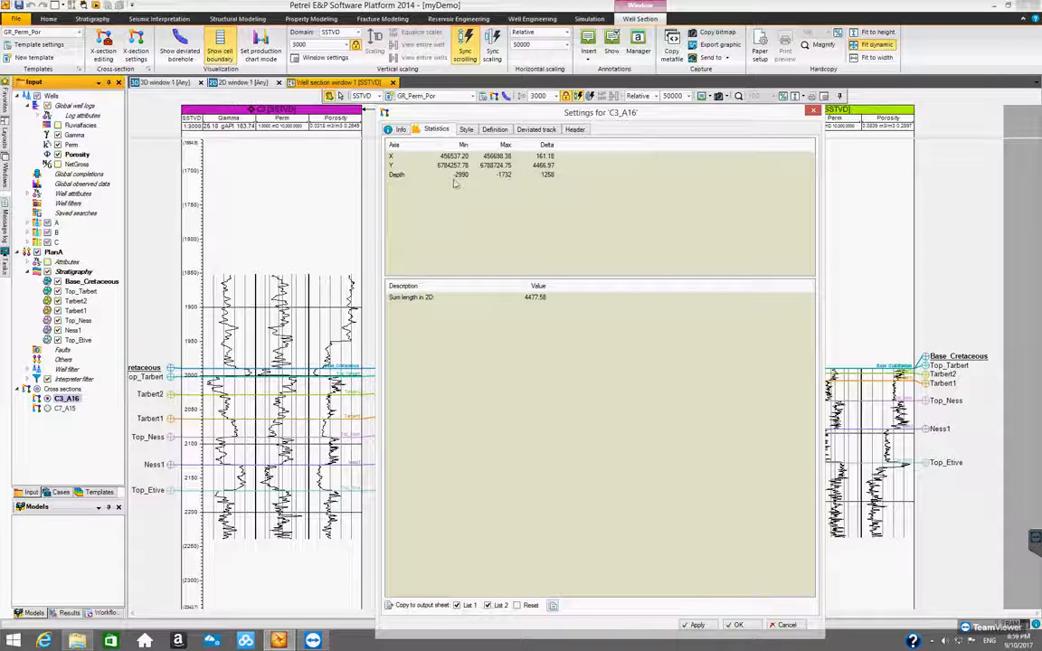
drag(508, 116, 802, 105)
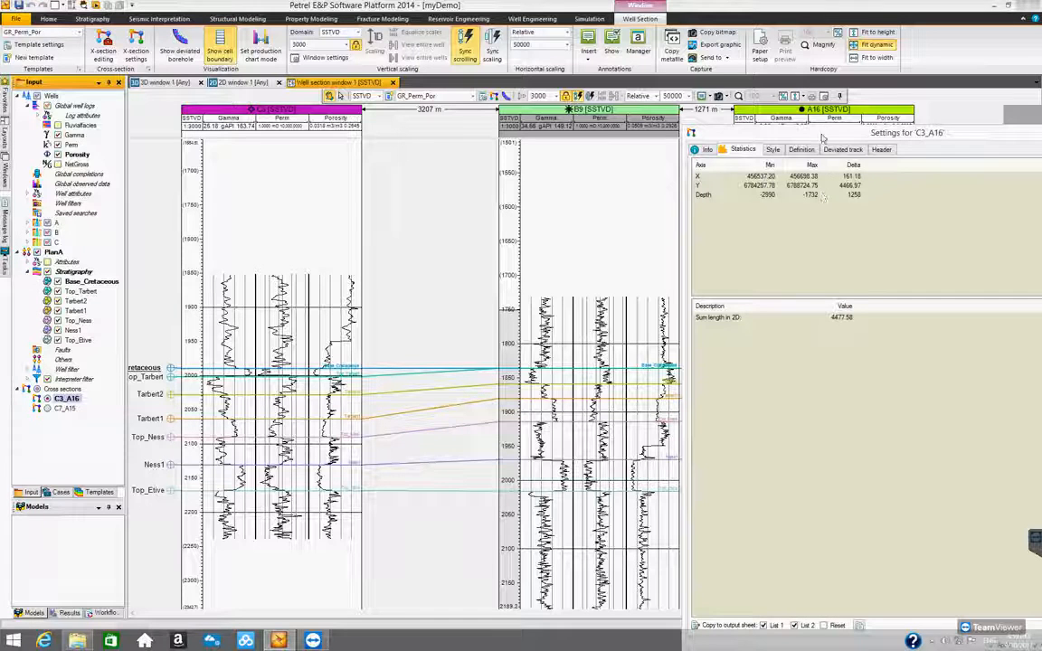
drag(739, 127, 449, 90)
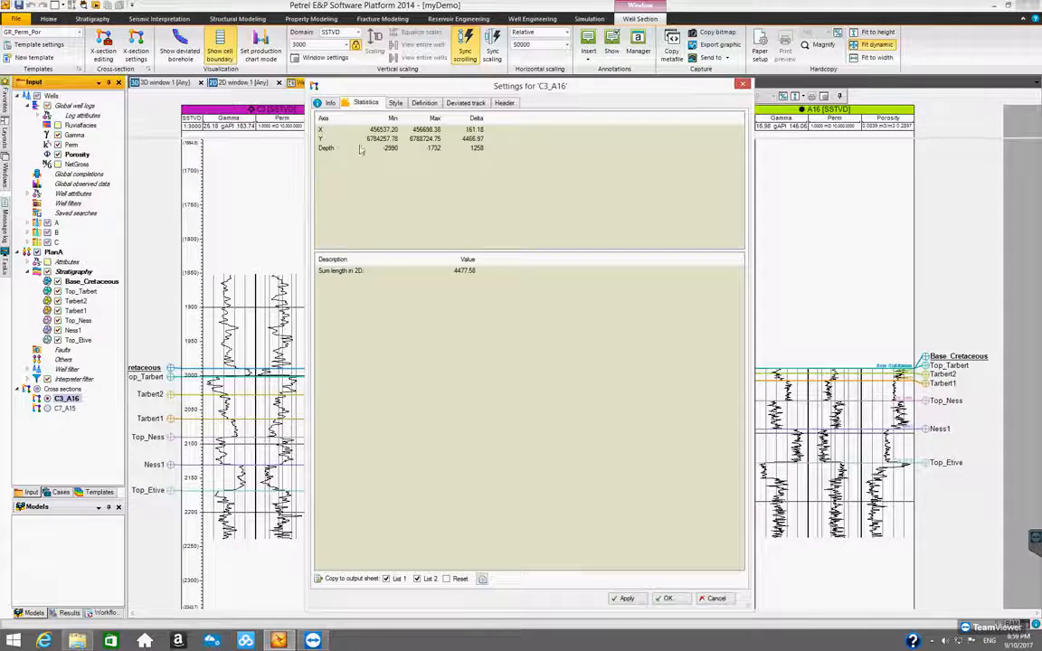
- Examine the C3_A16 style options for the plane, input data, 3D grid and well projection
click(395, 104)
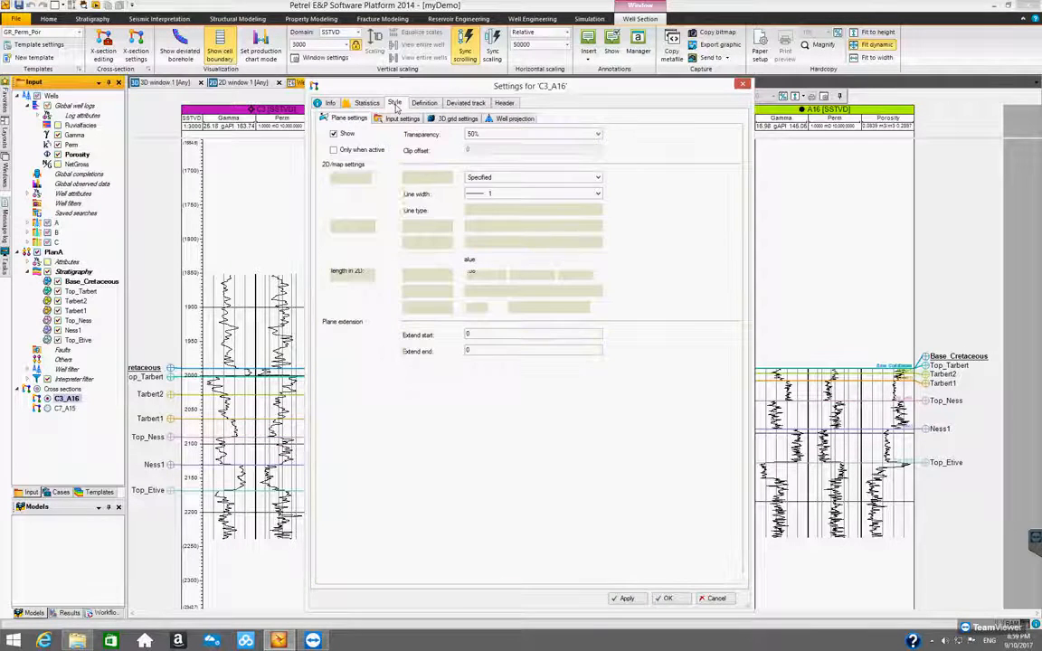
drag(387, 92, 416, 87)
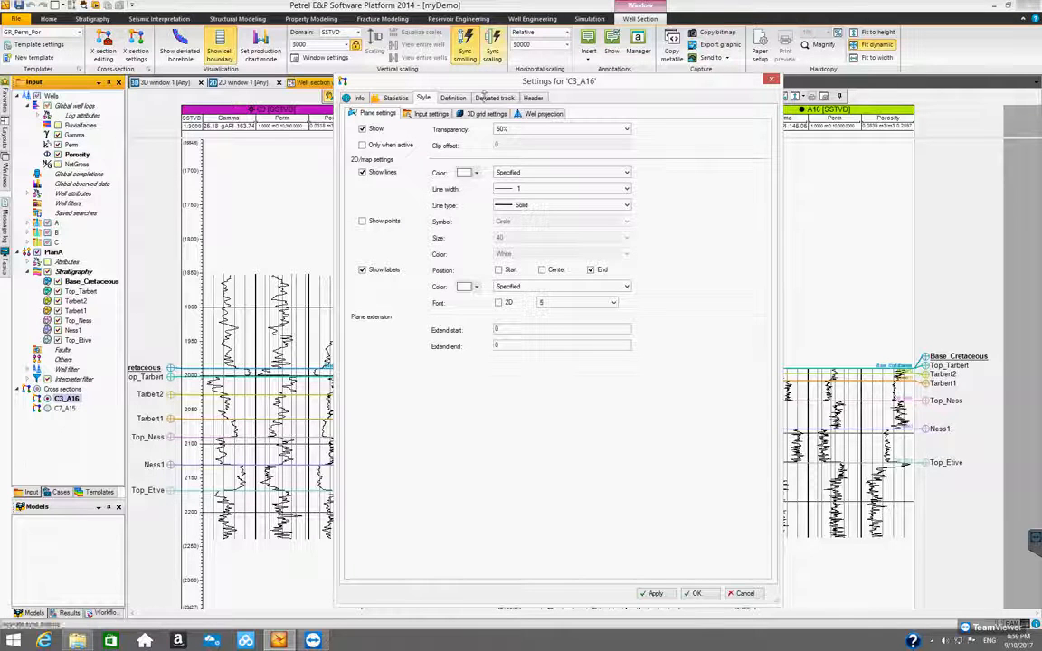
drag(496, 87, 502, 79)
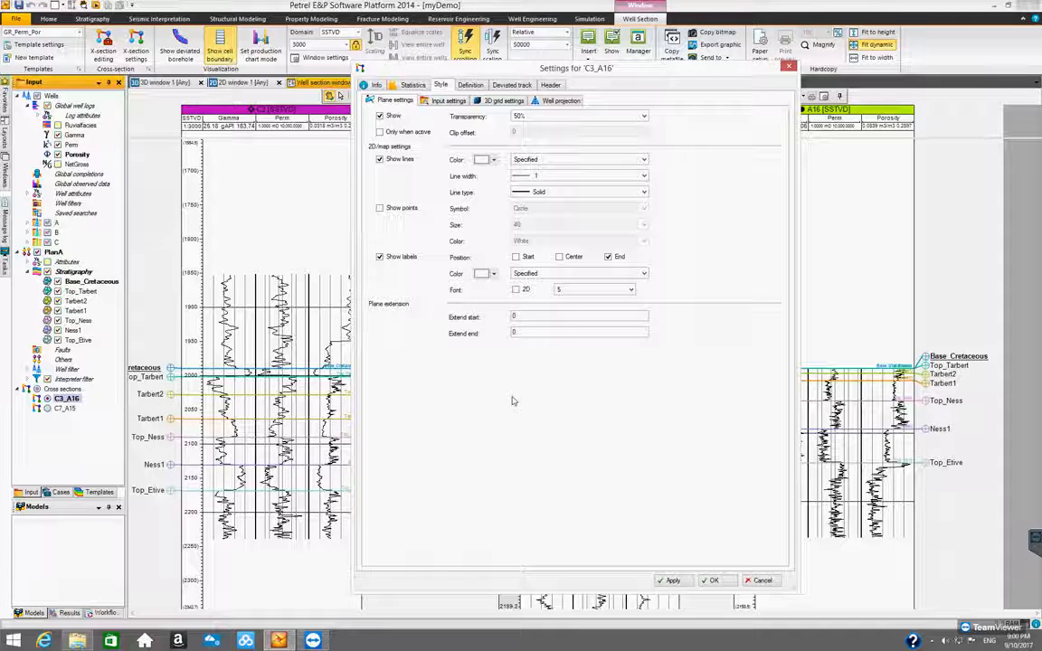
click(441, 101)
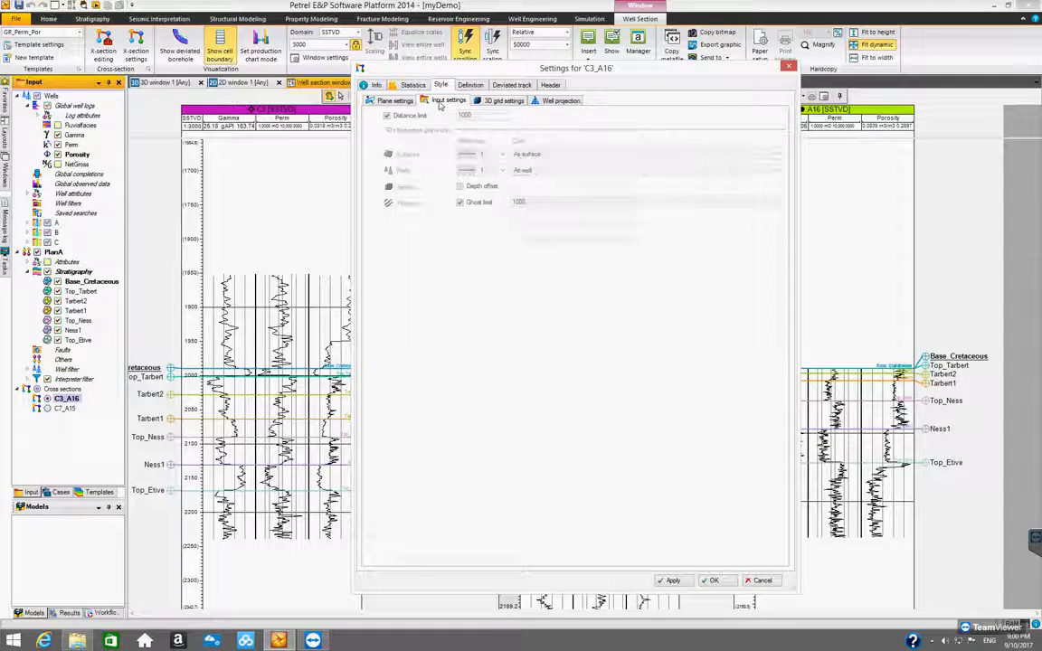
click(501, 101)
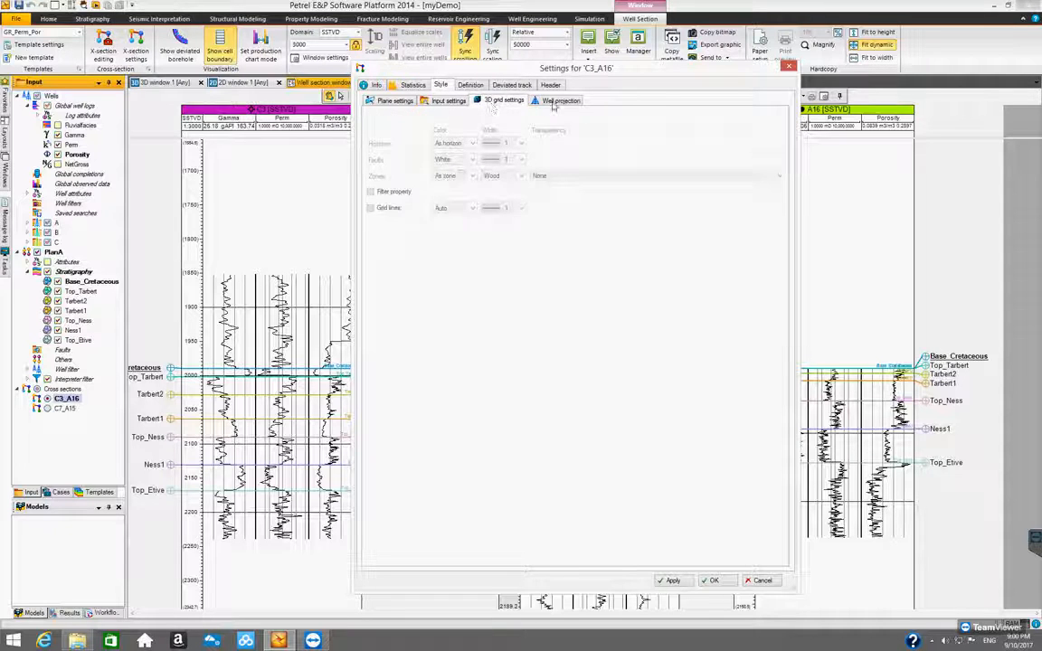
click(558, 100)
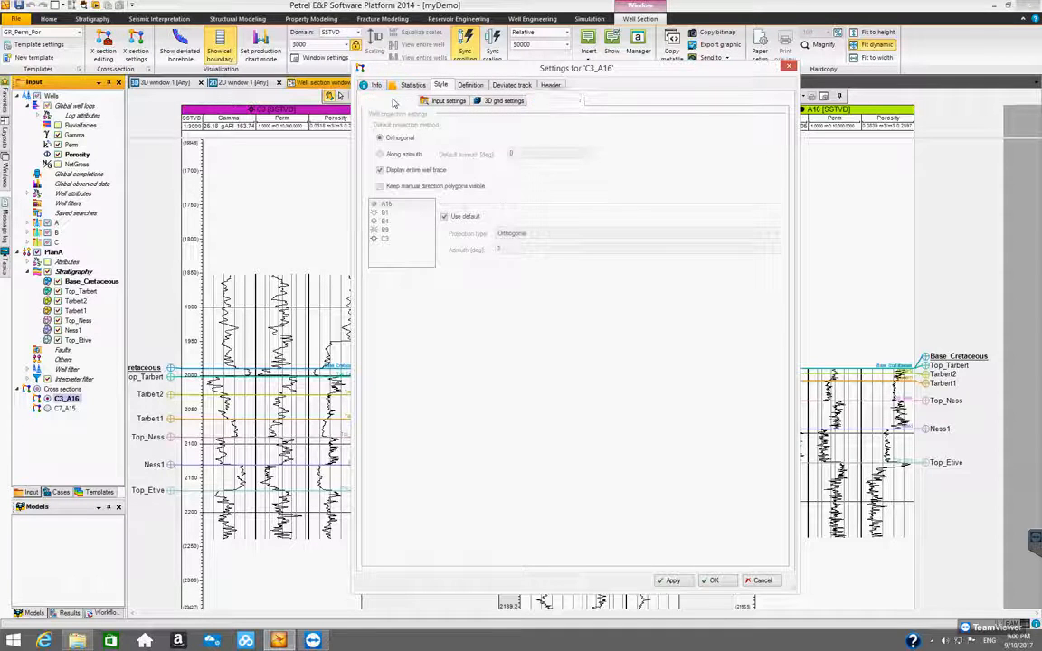
click(395, 102)
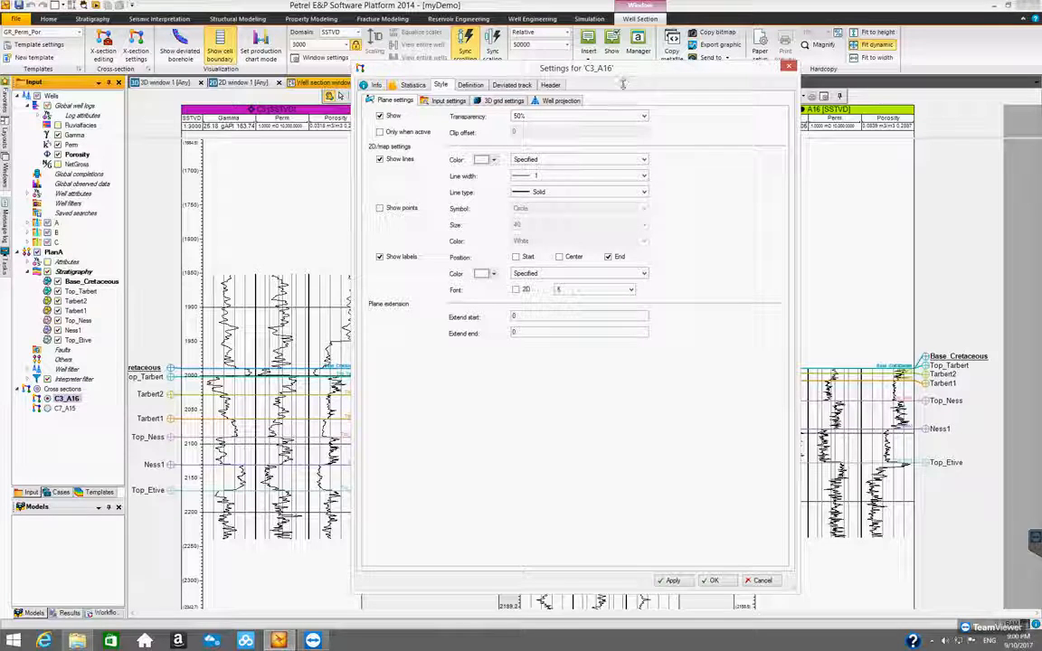
drag(556, 68, 550, 65)
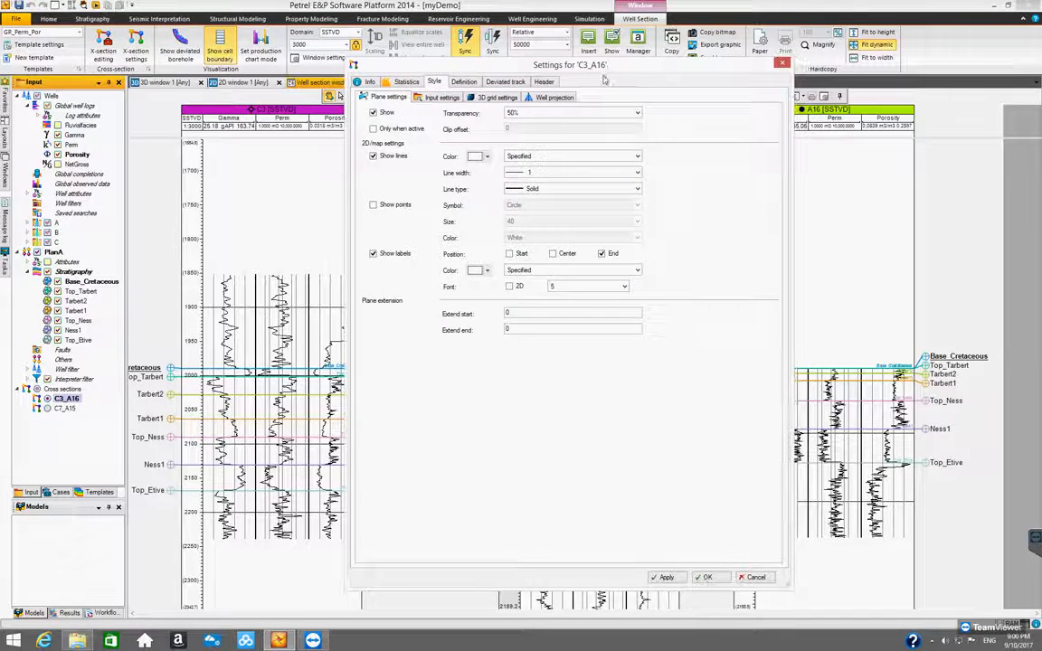
- Inspect the hinge definition of C3_A16 for the default well fence settings and wells C3, B9 and A16
click(466, 83)
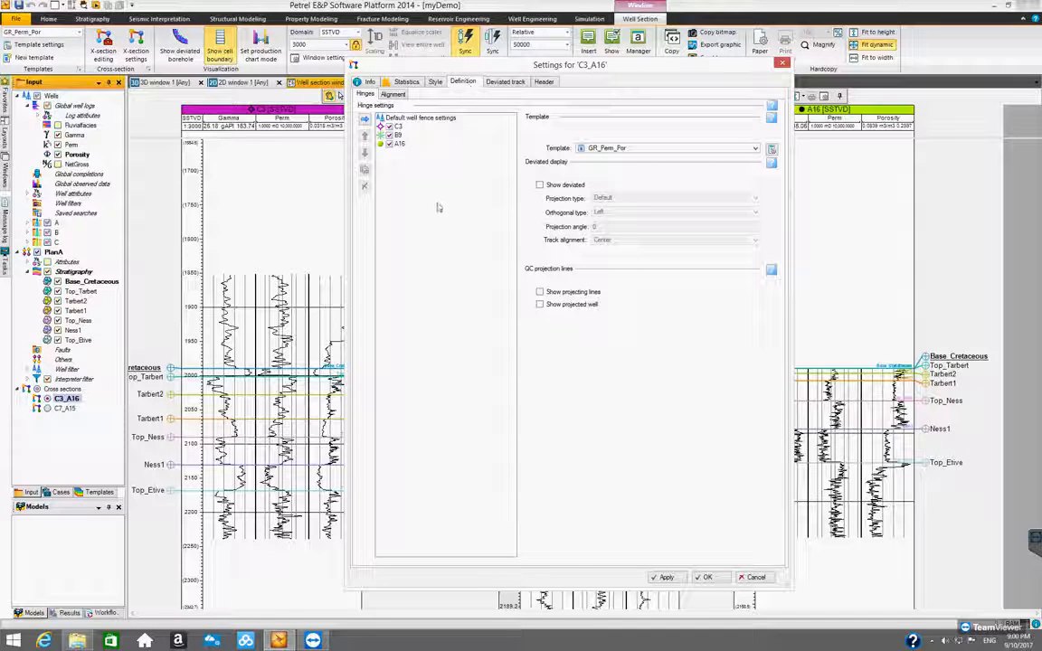
click(404, 119)
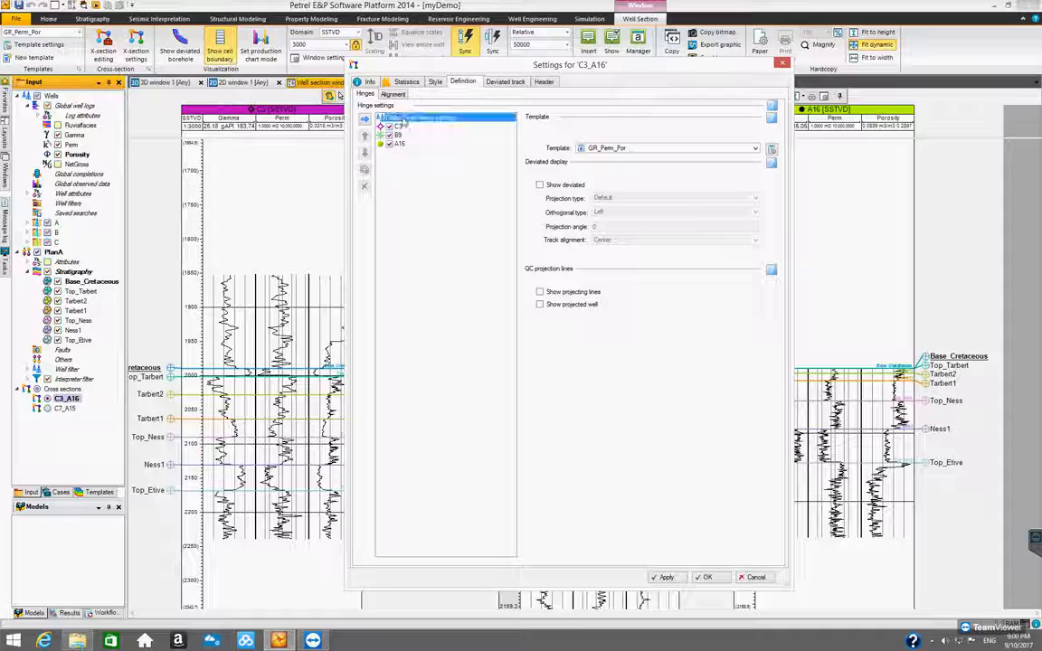
click(397, 127)
click(401, 136)
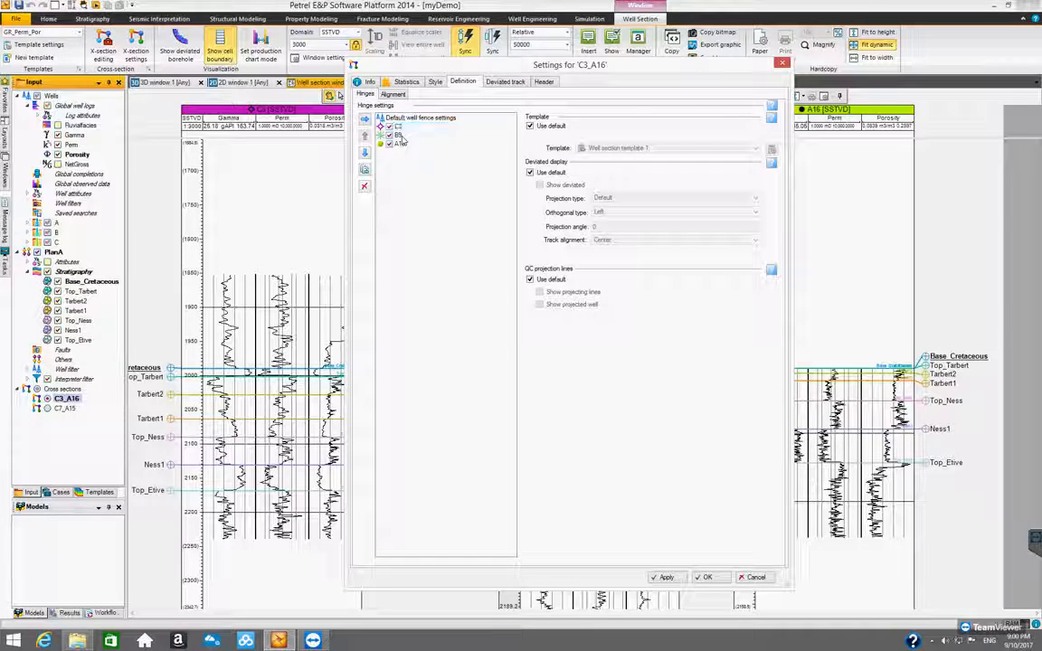
click(405, 144)
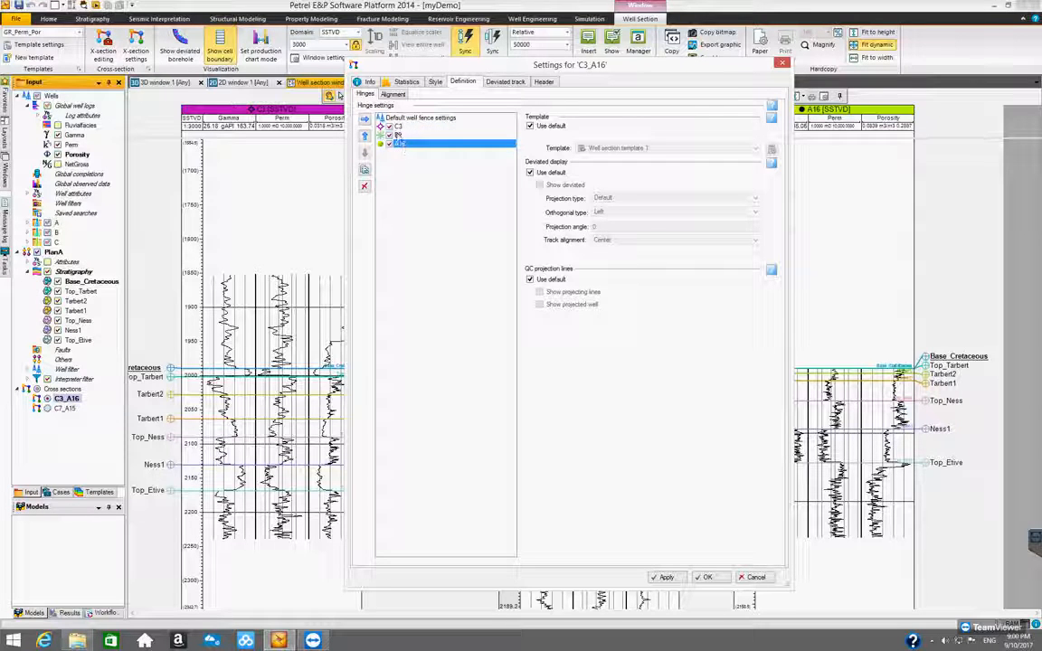
- Move well C3 below B9 in the hinge order, apply it and inspect the reordered well section
click(397, 128)
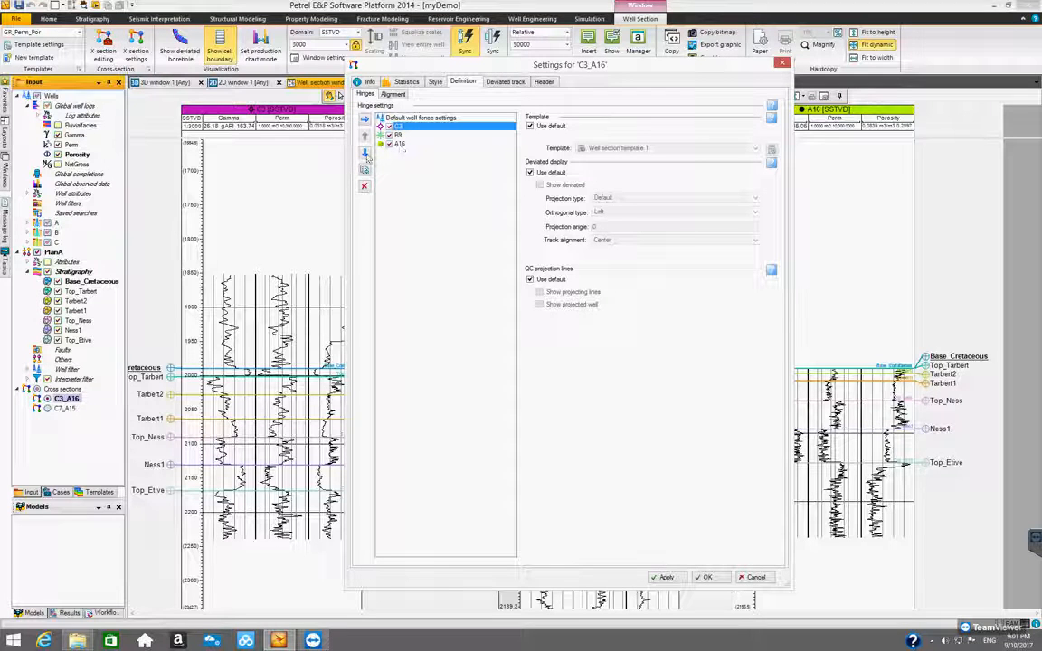
click(365, 153)
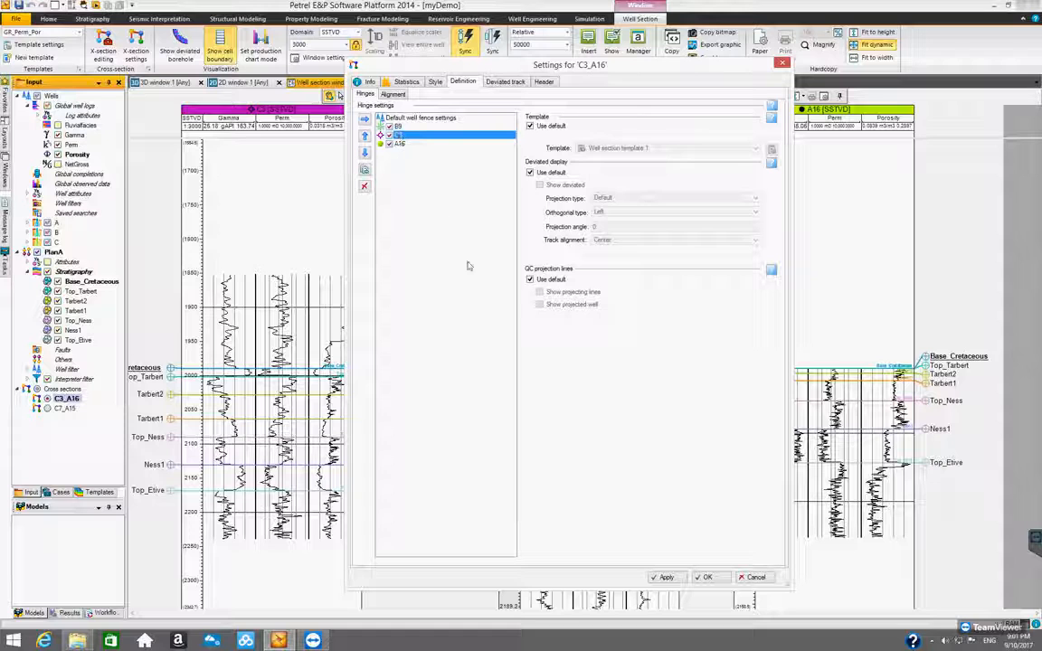
click(667, 577)
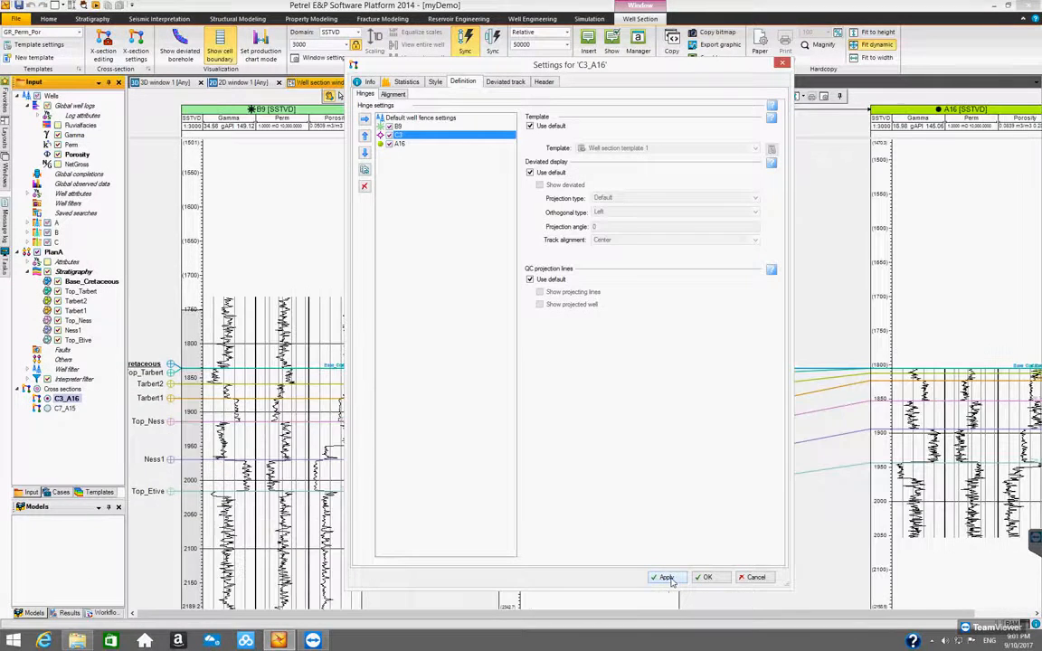
drag(516, 68, 753, 273)
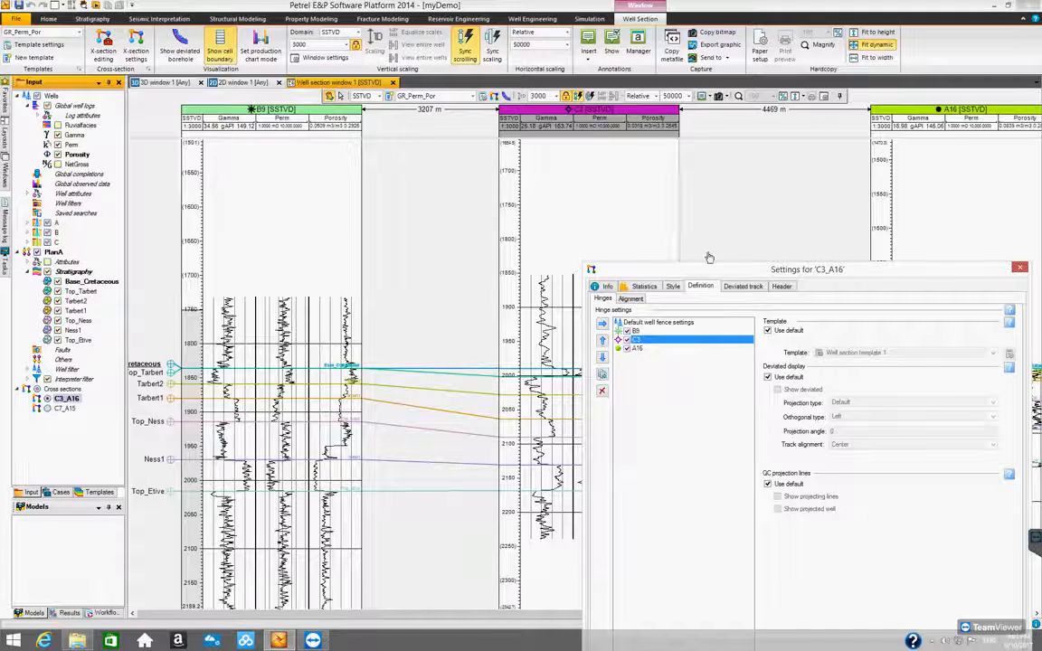
drag(707, 269, 493, 128)
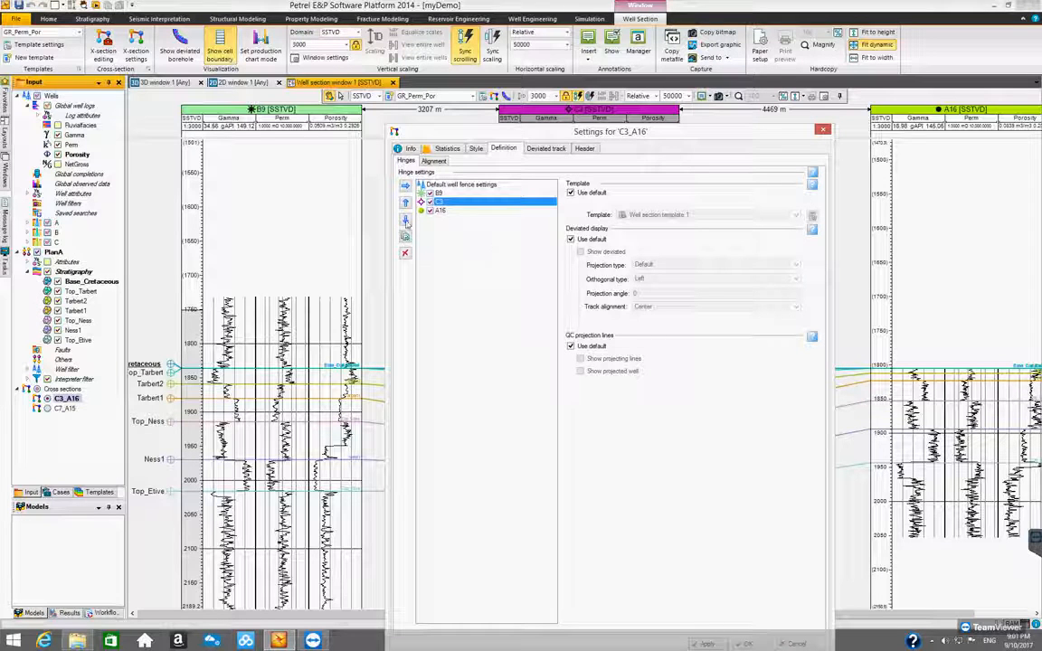
drag(475, 133, 607, 132)
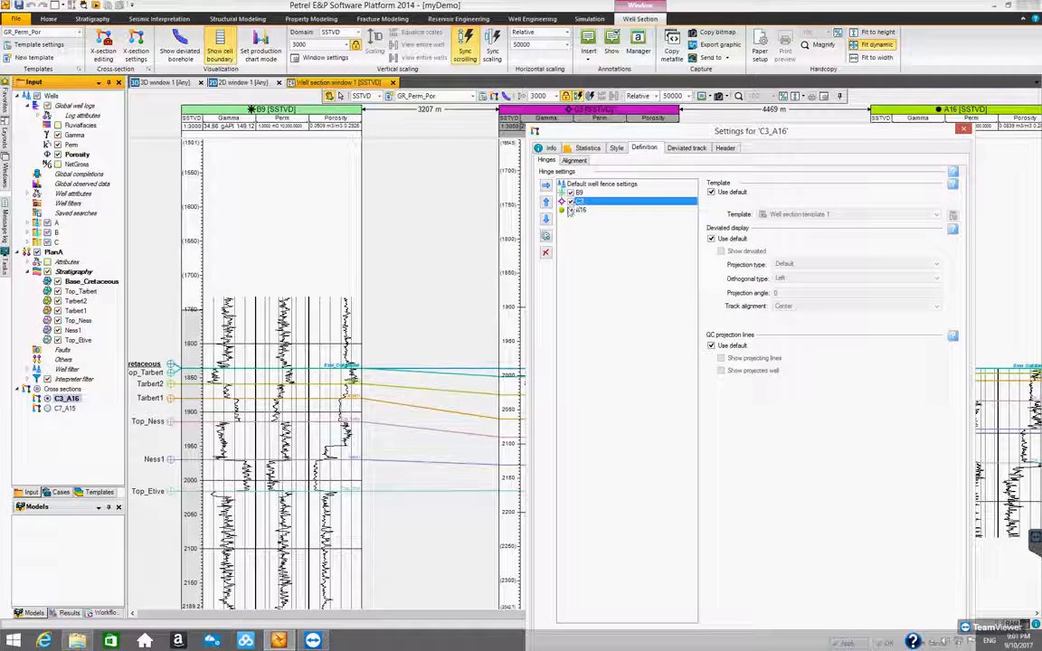
- Inspect the C3_A16 cross section plane against its hinge wells in the 3D window
click(164, 83)
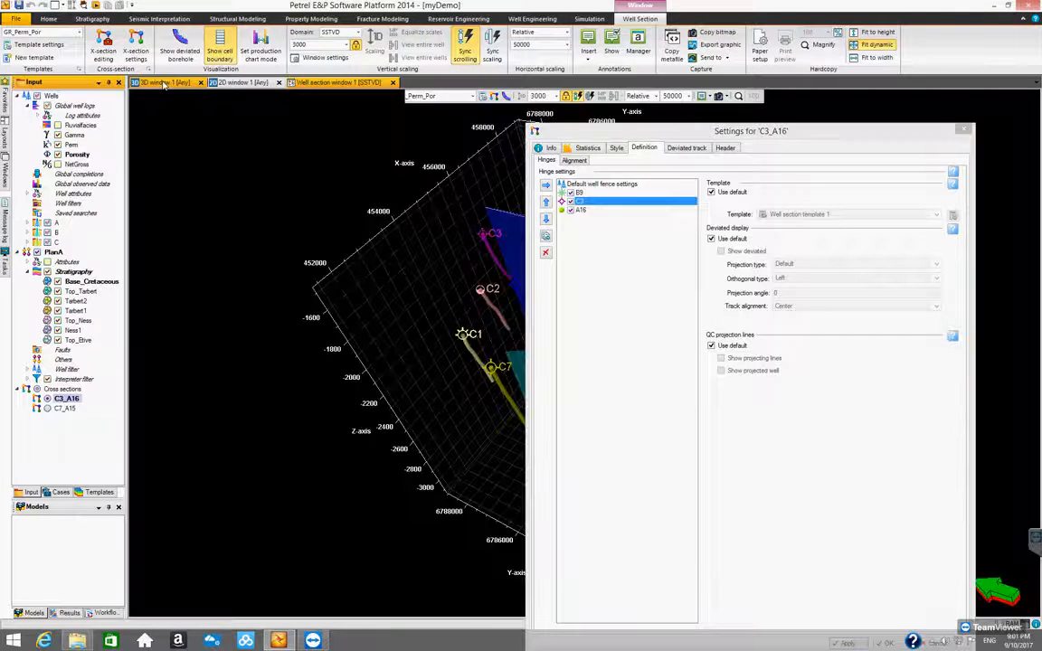
drag(541, 134, 406, 185)
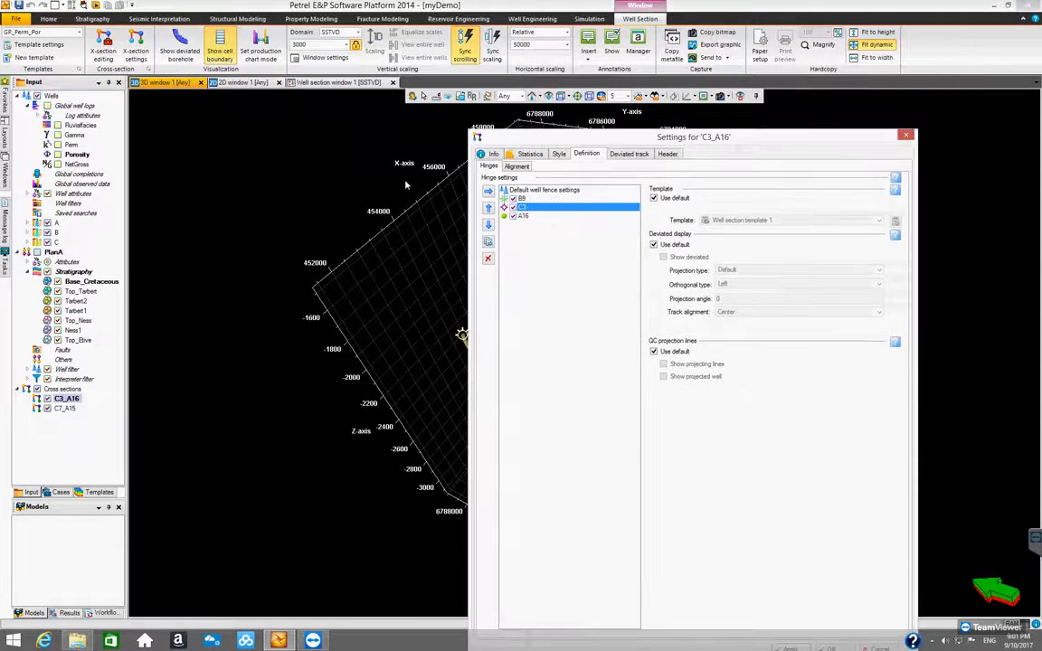
drag(389, 280, 451, 393)
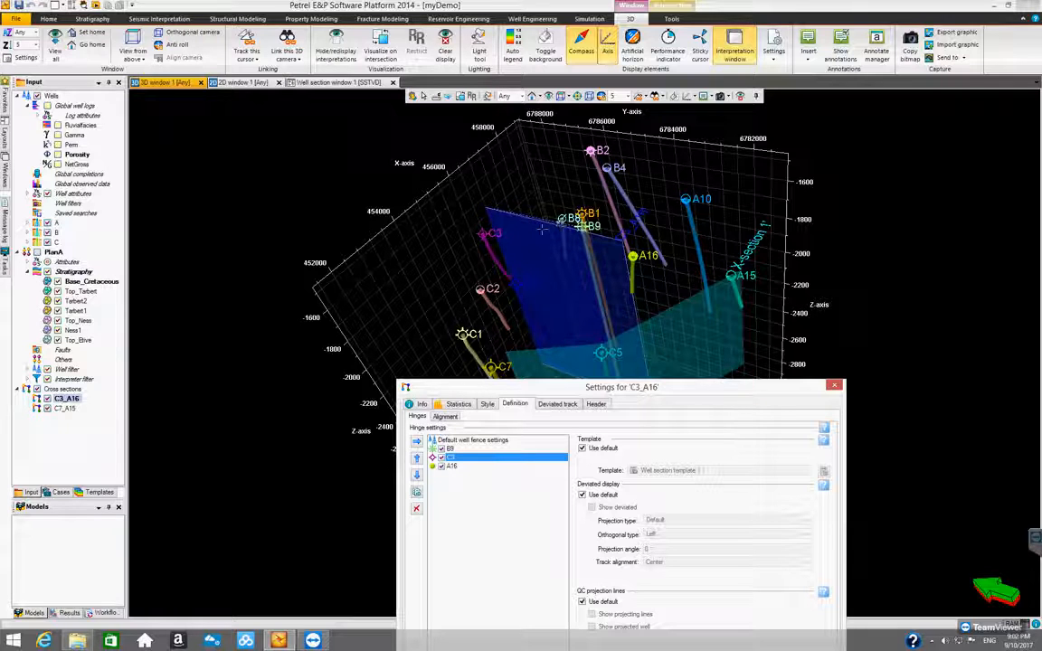
drag(514, 388, 544, 244)
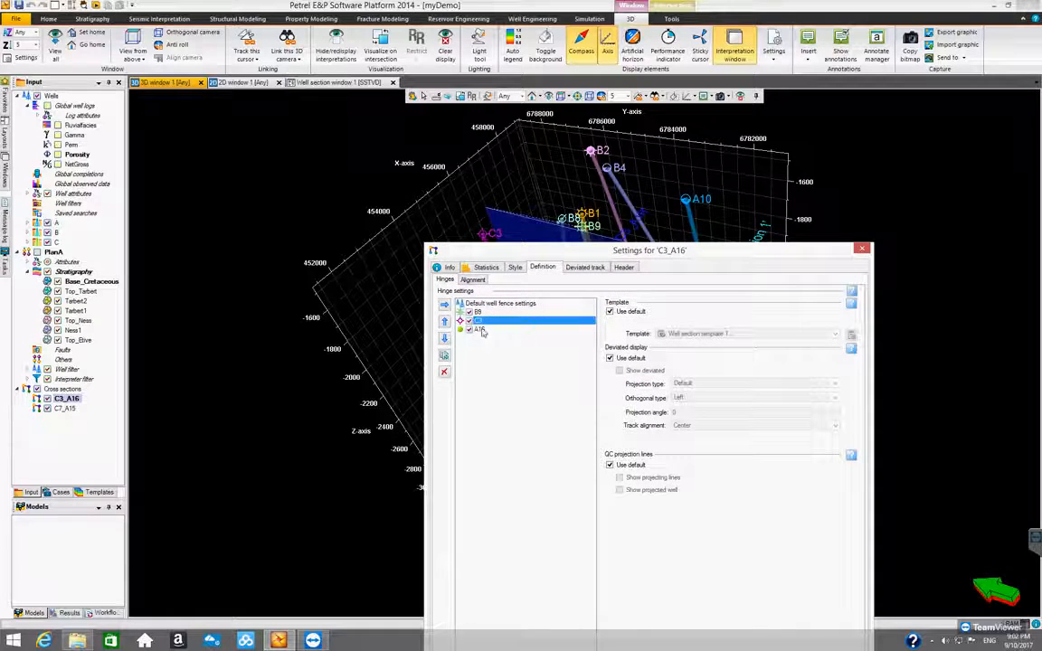
- Move well C3 above B9 in the C3_A16 hinge order, apply it and inspect the section plane in 3D
click(444, 323)
drag(665, 251, 756, 113)
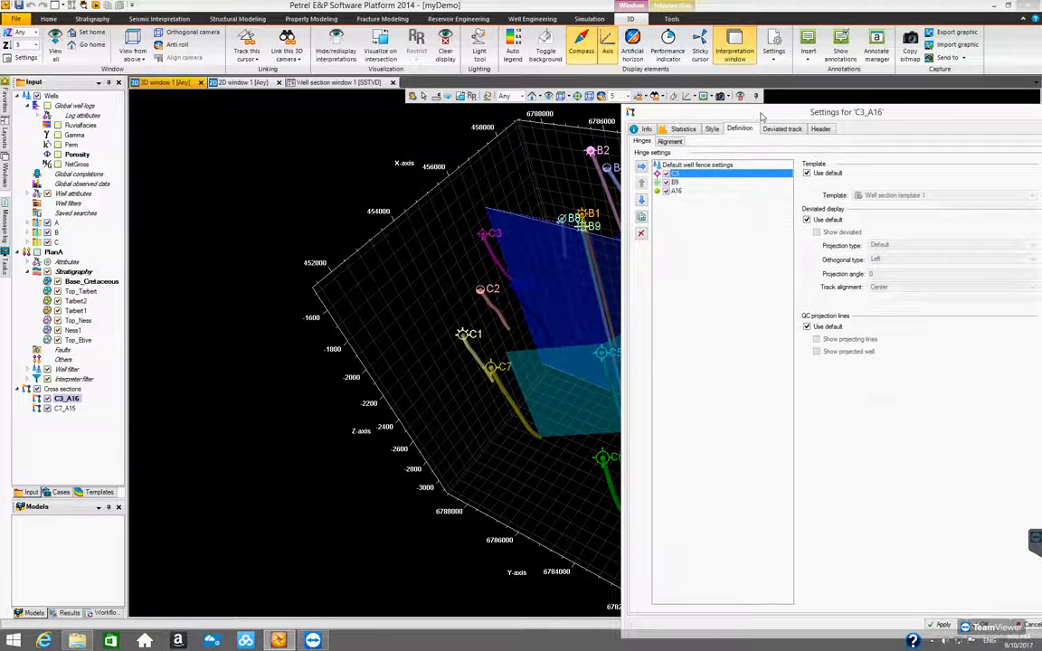
click(942, 625)
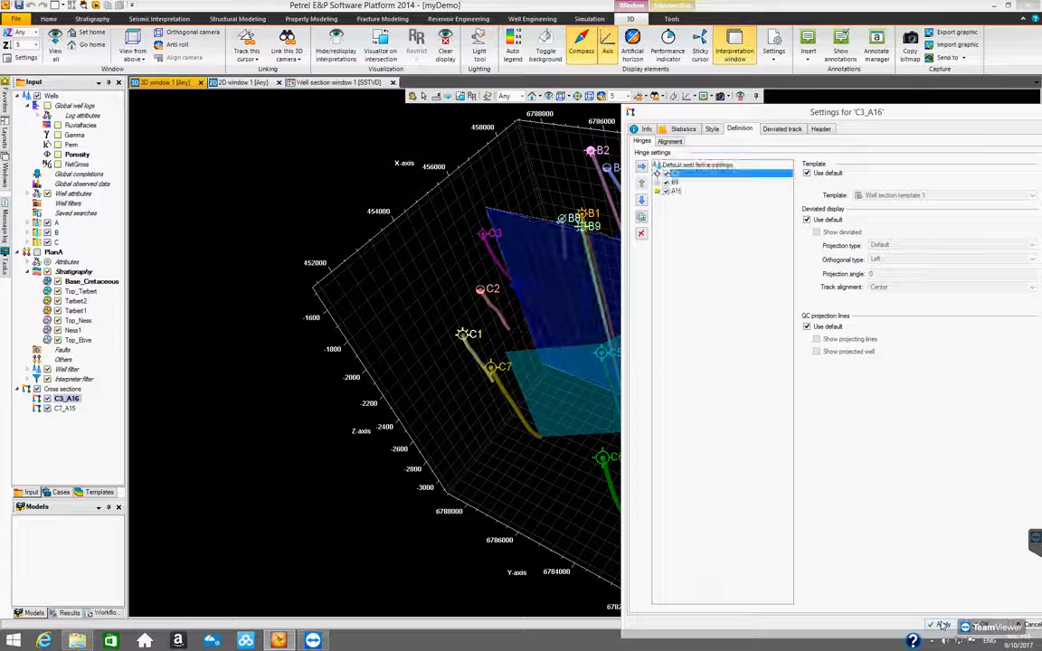
drag(714, 119, 585, 304)
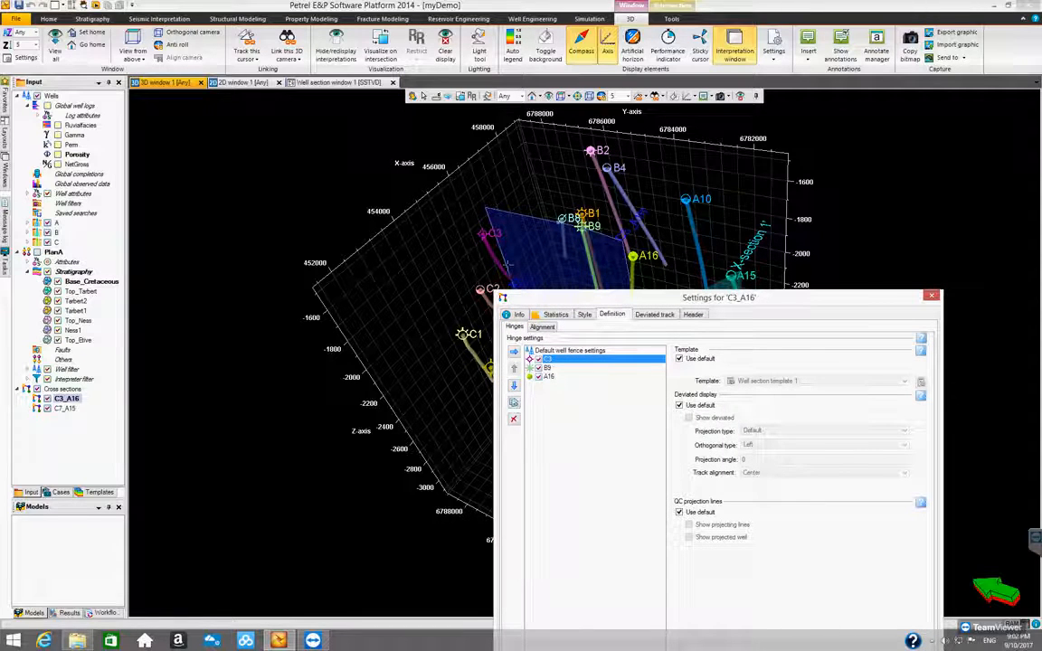
drag(660, 300, 534, 75)
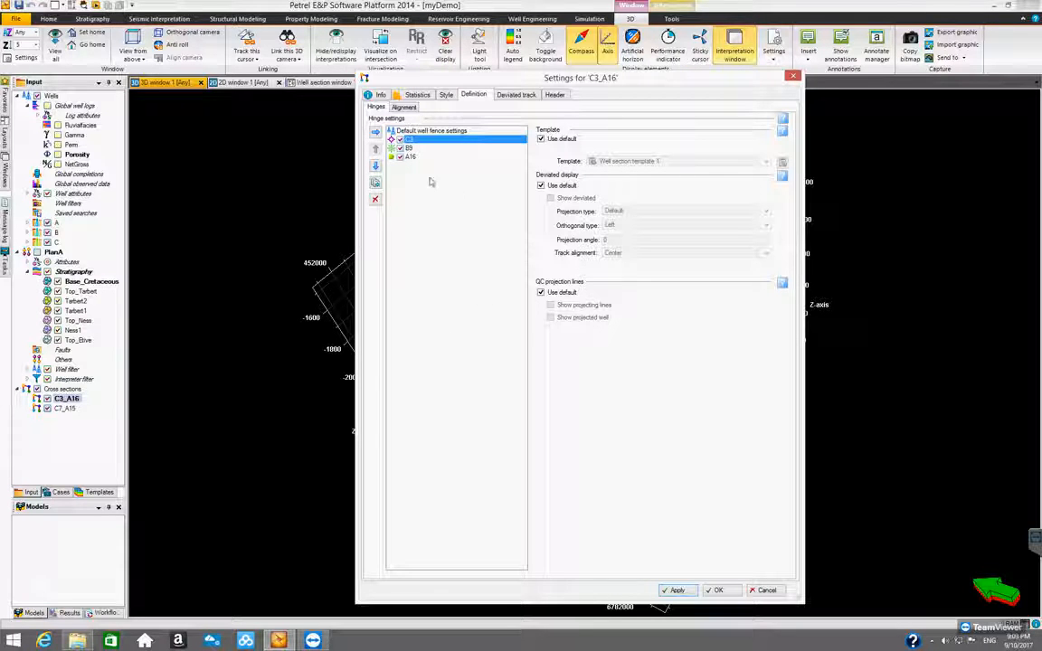
drag(471, 103, 603, 370)
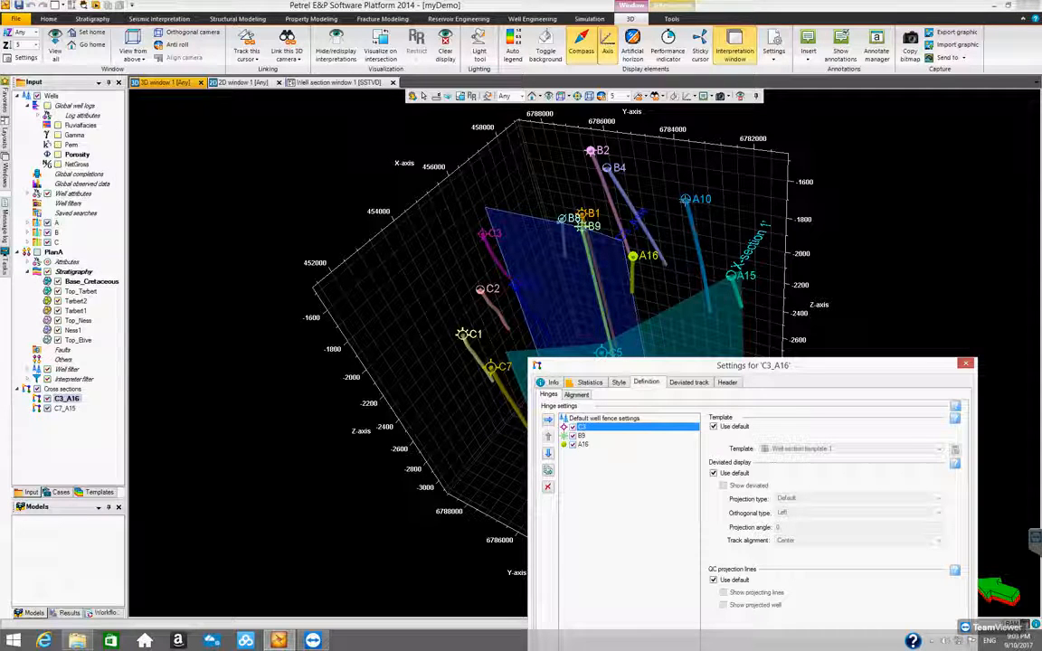
- Append well A10 from well folder A to the C3_A16 hinges, directly after C3
click(548, 421)
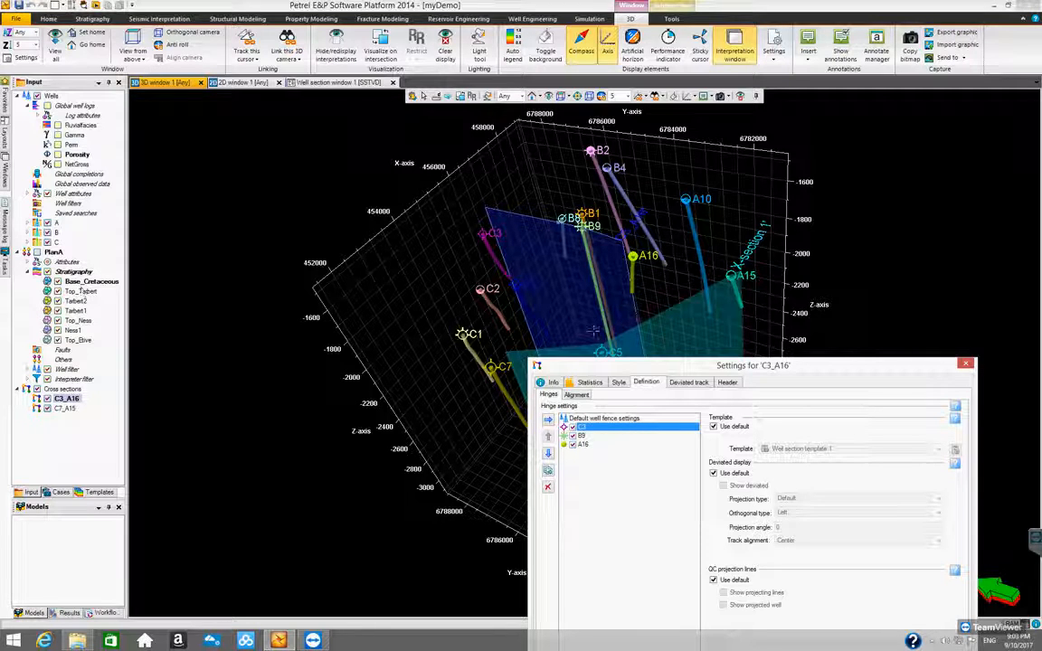
drag(620, 367, 536, 206)
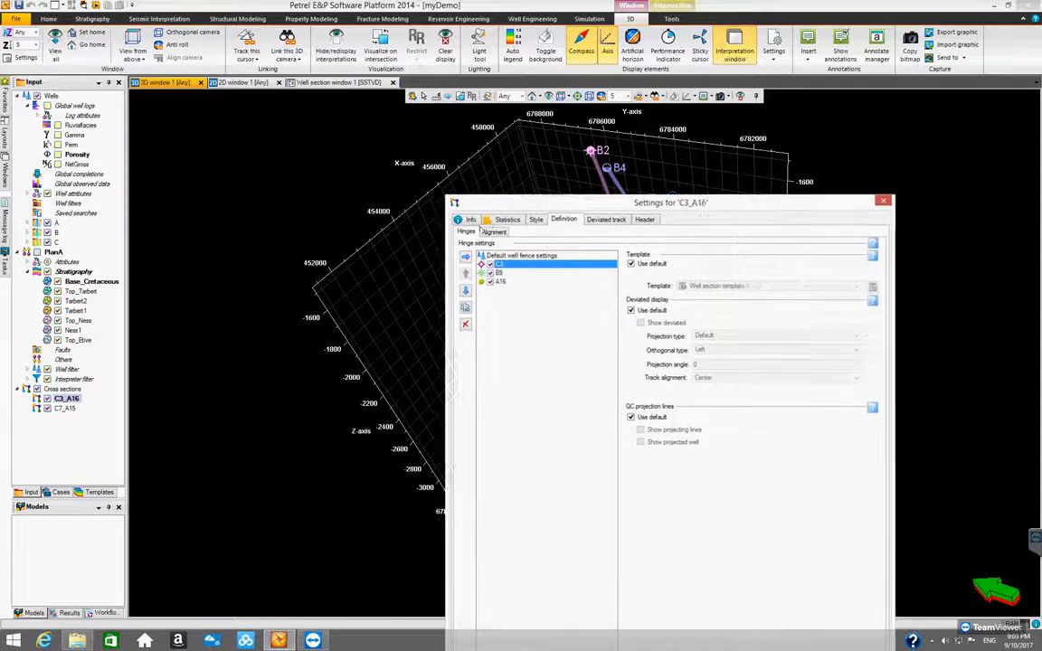
drag(481, 228, 481, 228)
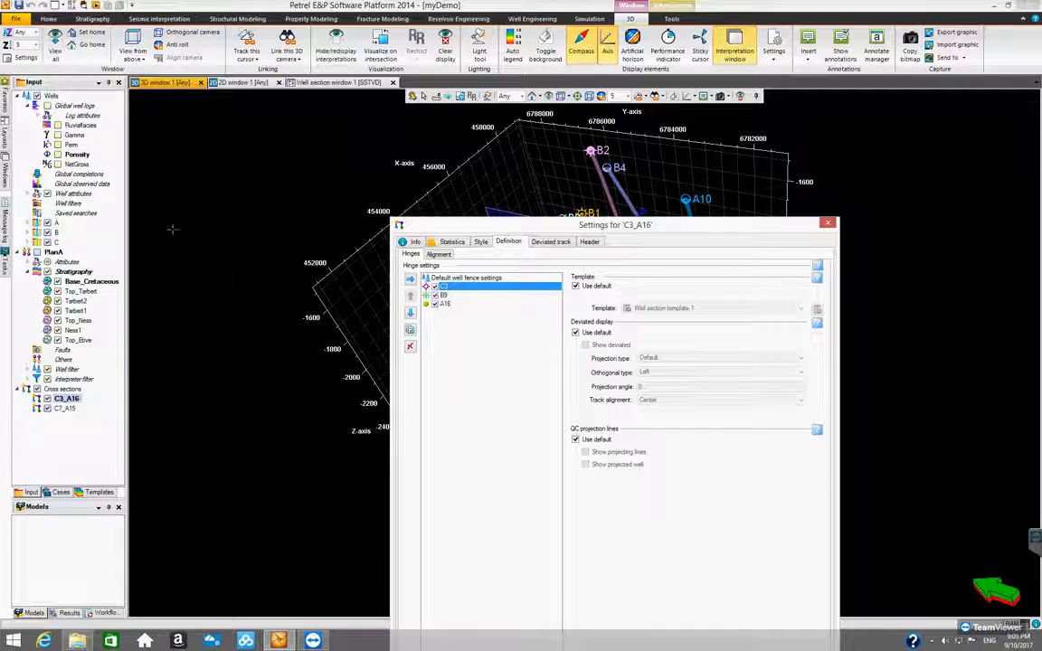
click(28, 223)
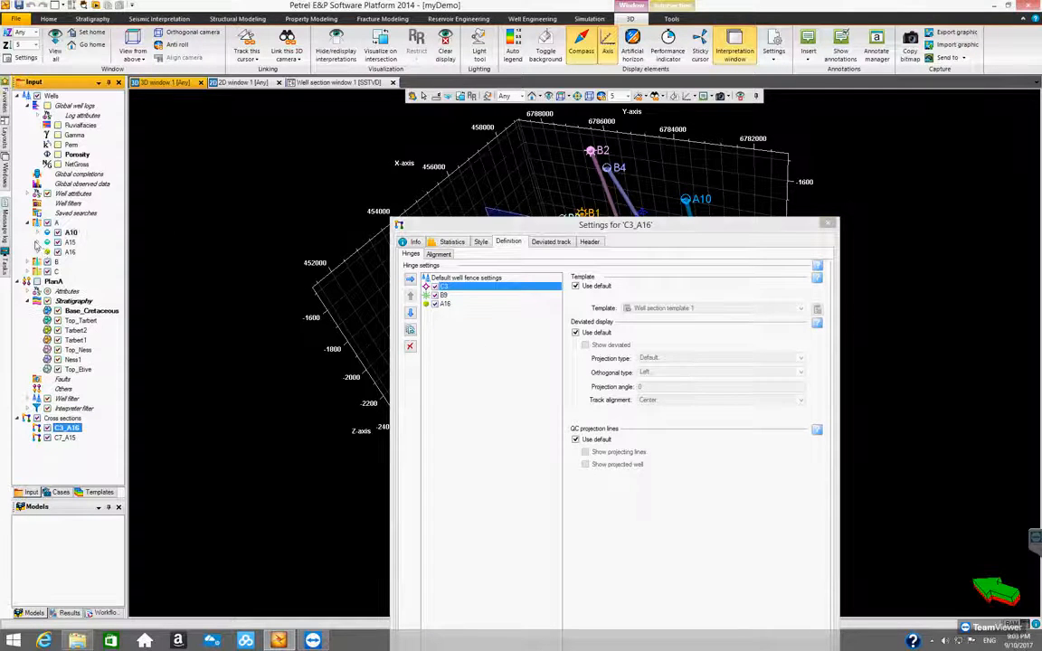
click(70, 233)
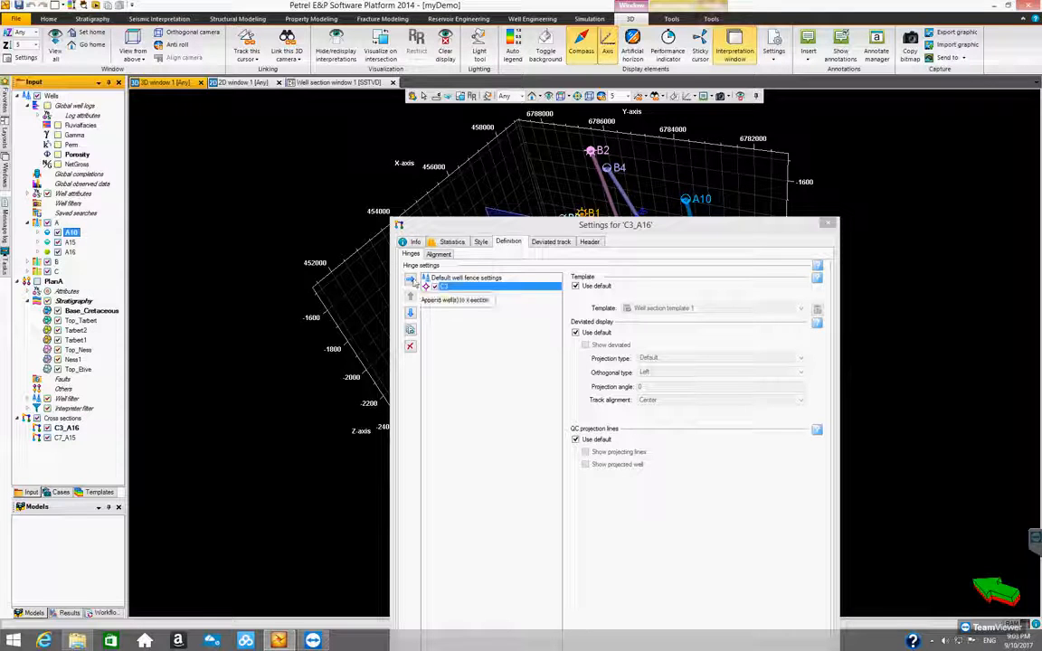
click(410, 280)
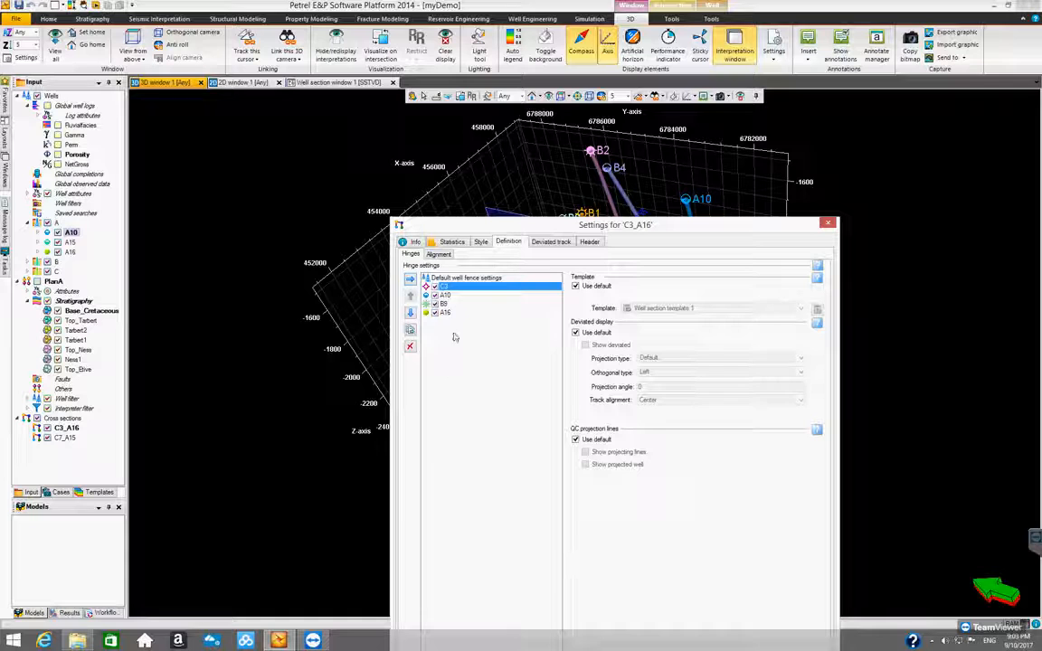
click(444, 295)
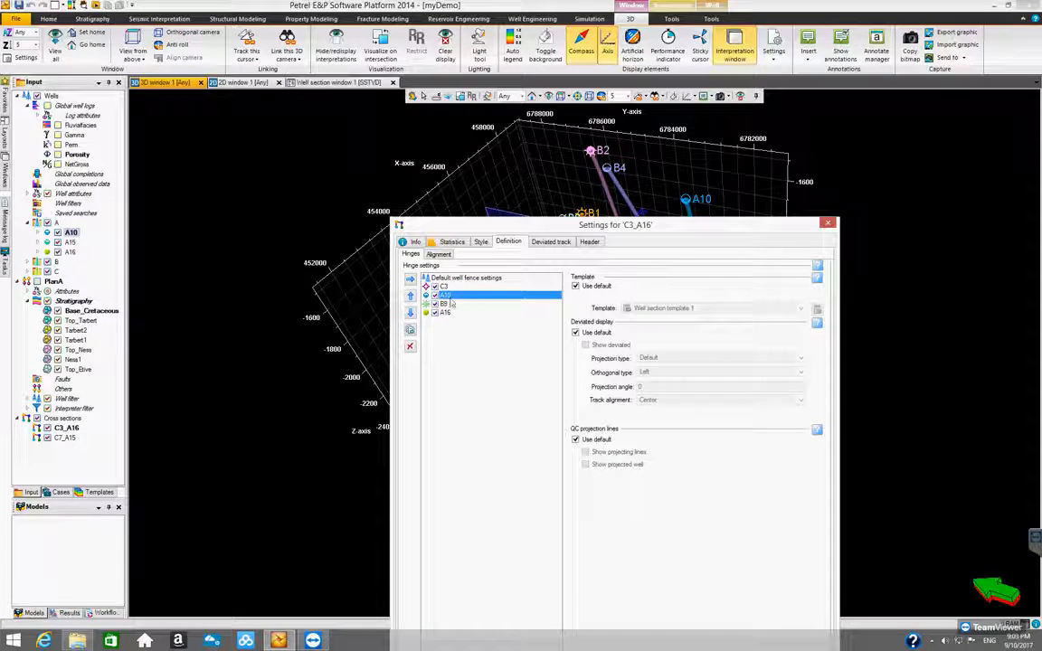
click(444, 288)
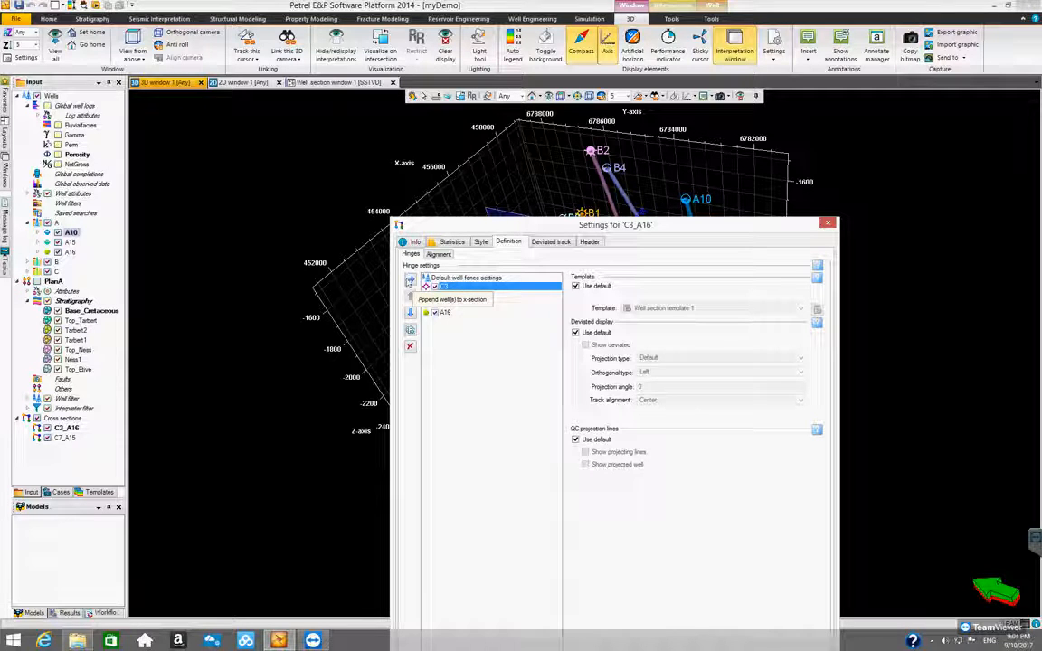
click(410, 280)
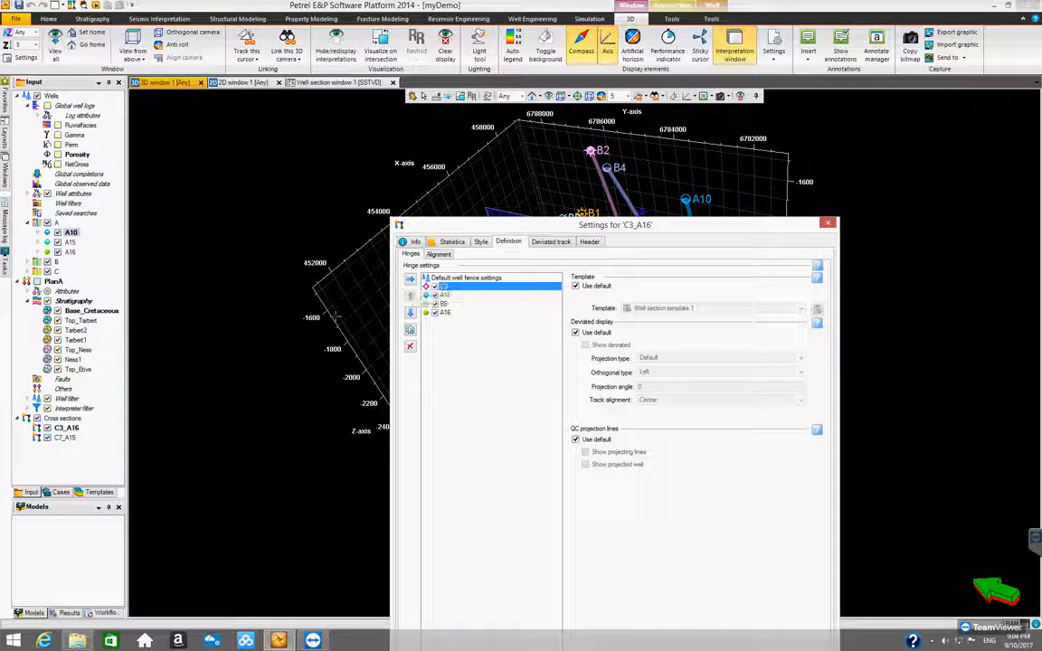
- Move well A10 below A16 to the end of the hinge order and apply the extended cross section
click(448, 297)
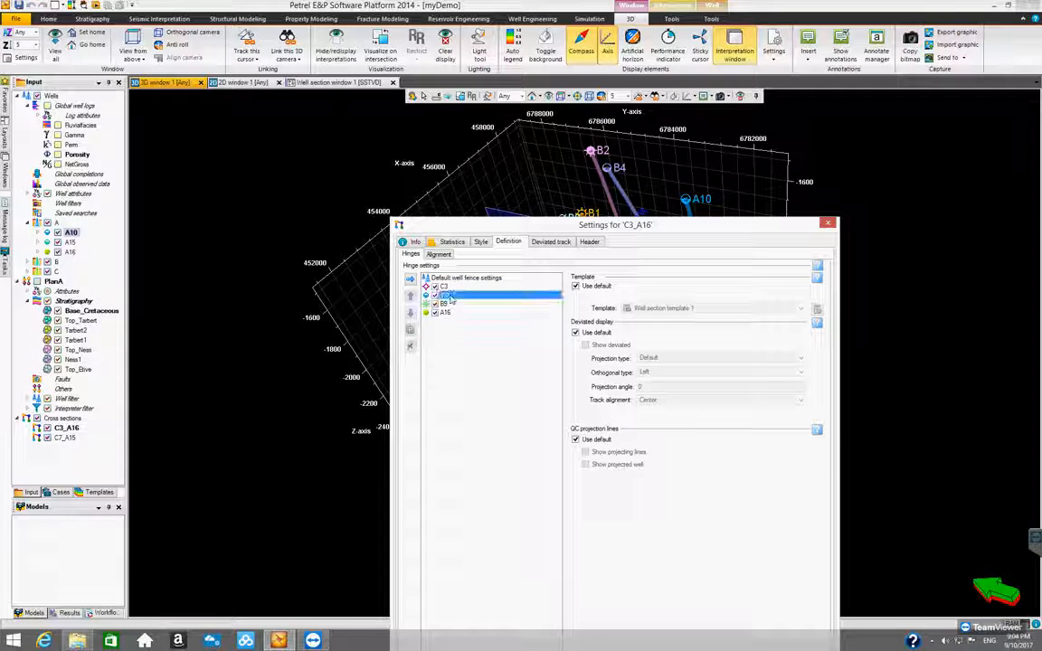
click(410, 313)
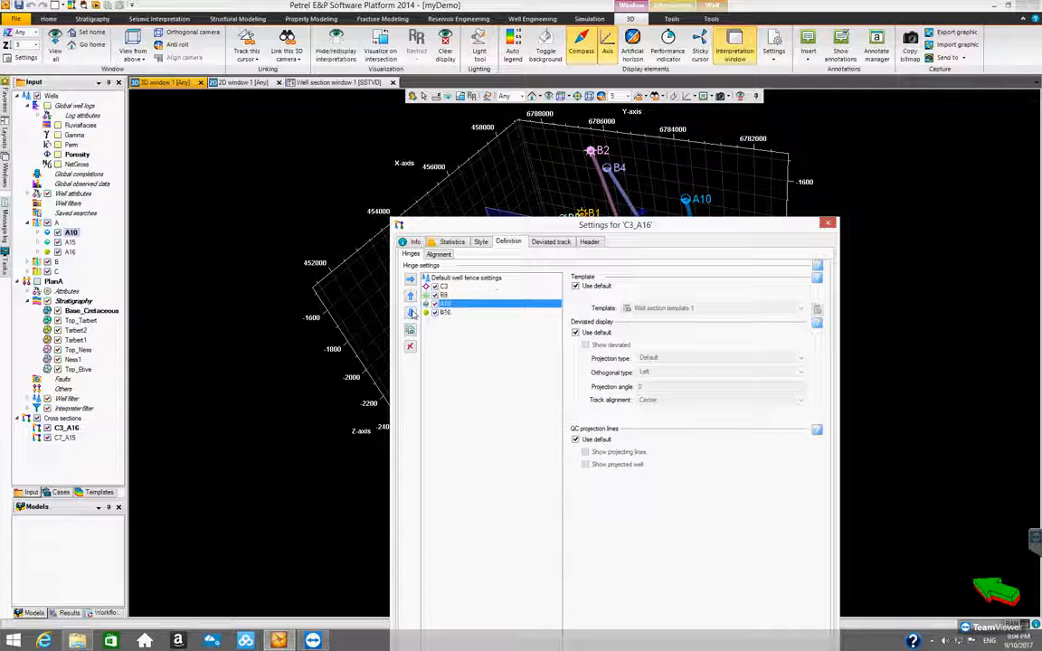
click(410, 313)
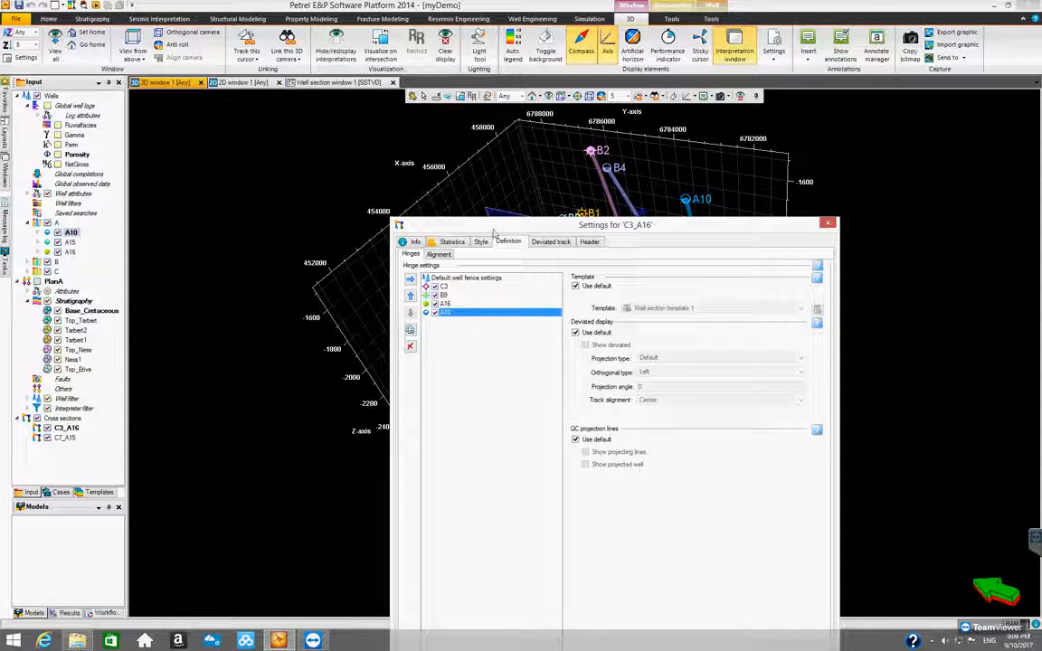
drag(494, 228, 544, 112)
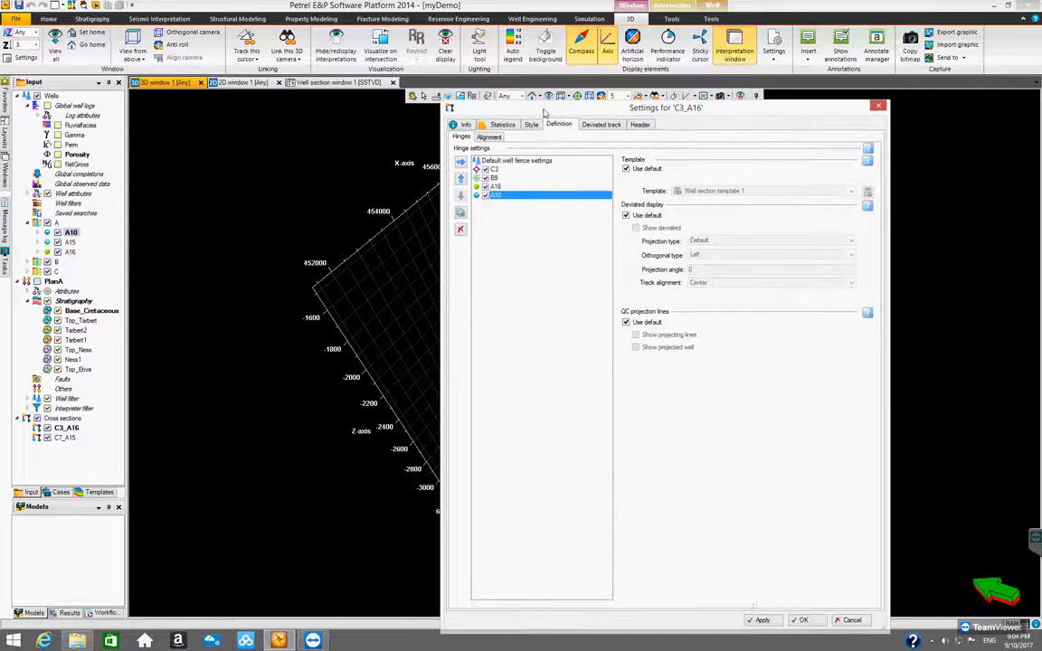
click(762, 620)
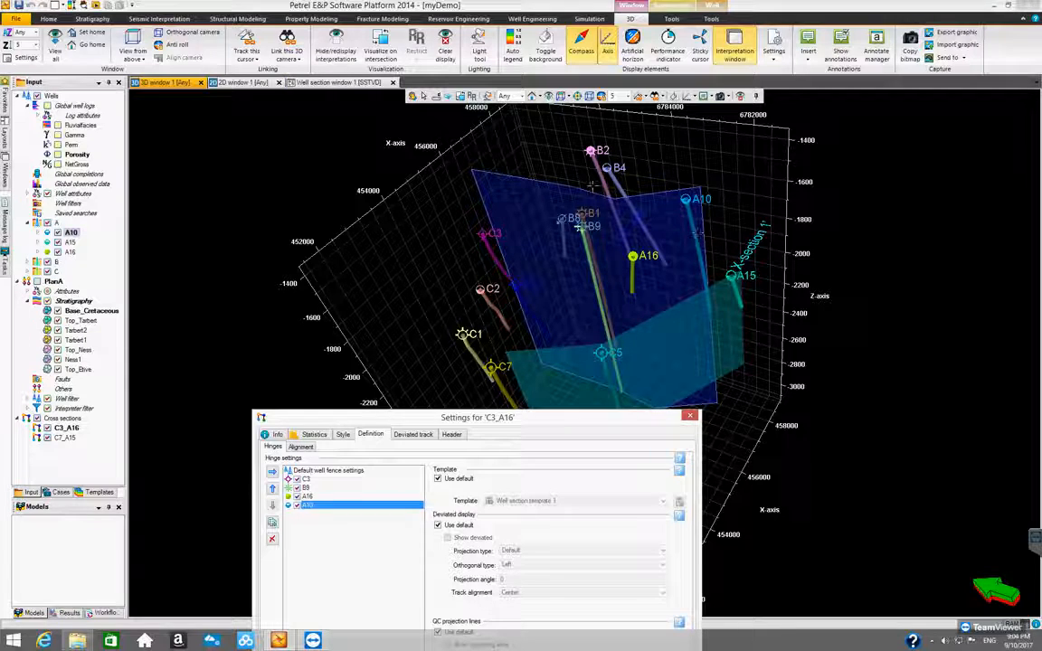
- Show the cross section in the well section window and fit it to the window width
click(329, 83)
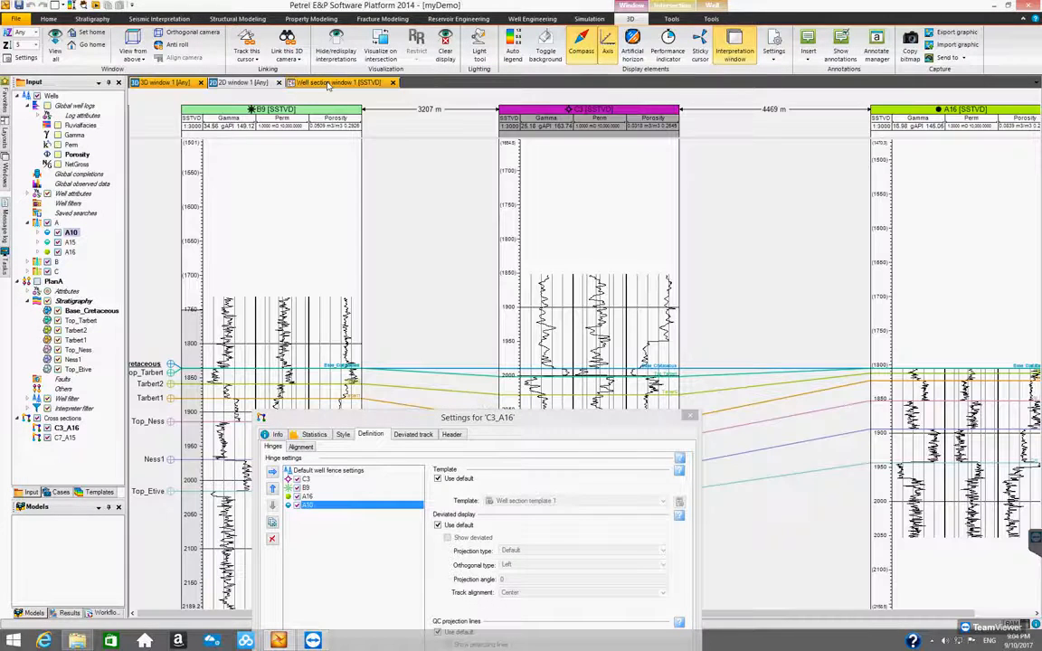
drag(624, 420, 631, 315)
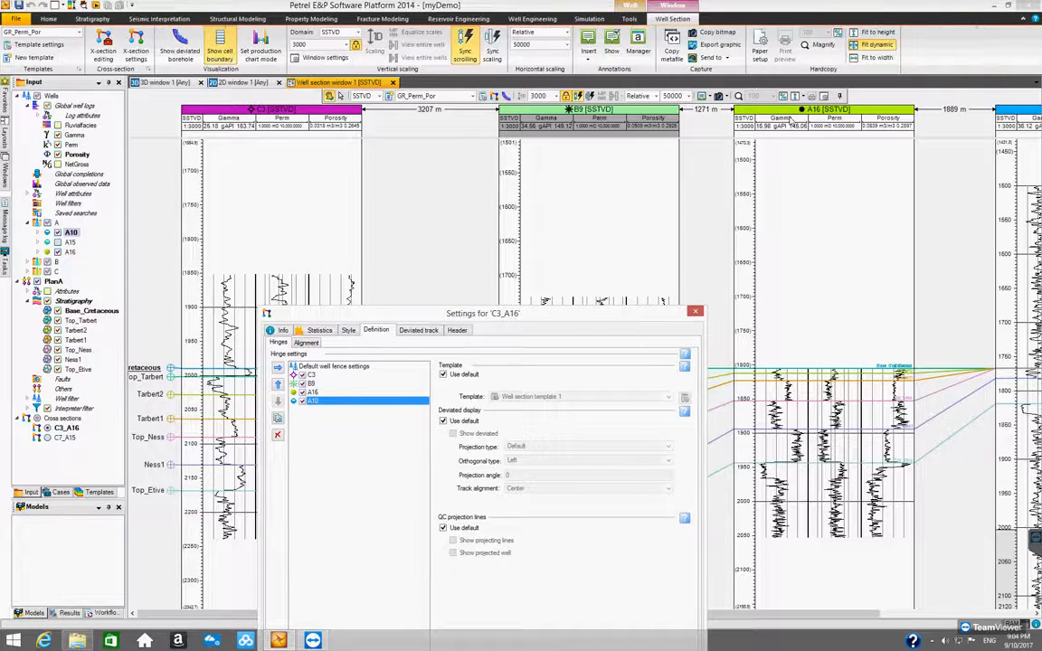
click(869, 57)
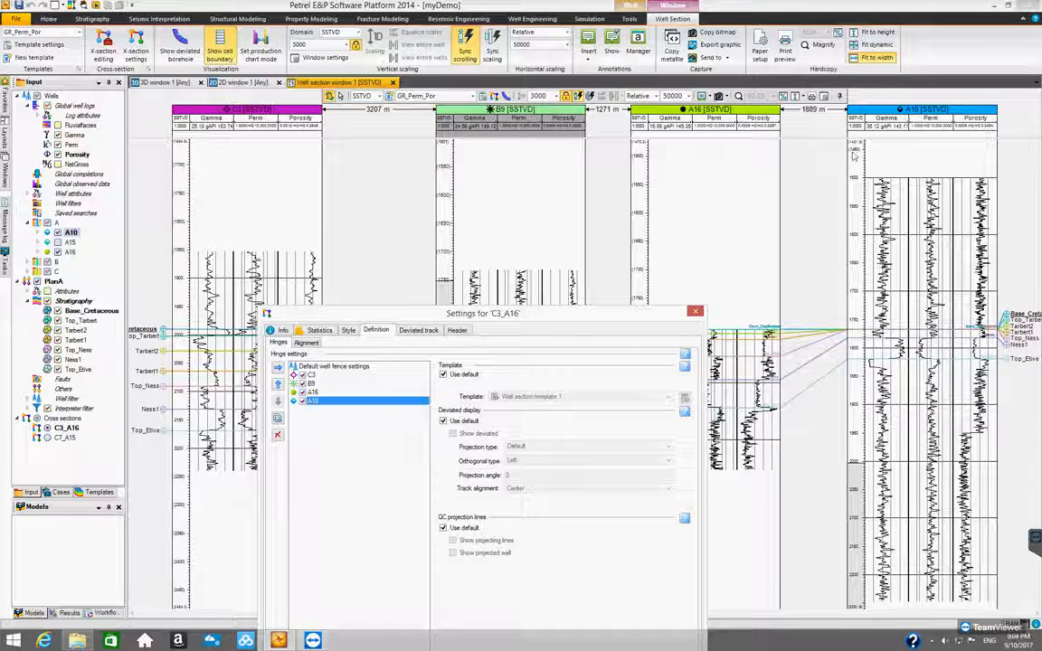
- Remove well A10 from the C3_A16 hinges and apply the change
drag(503, 312, 549, 111)
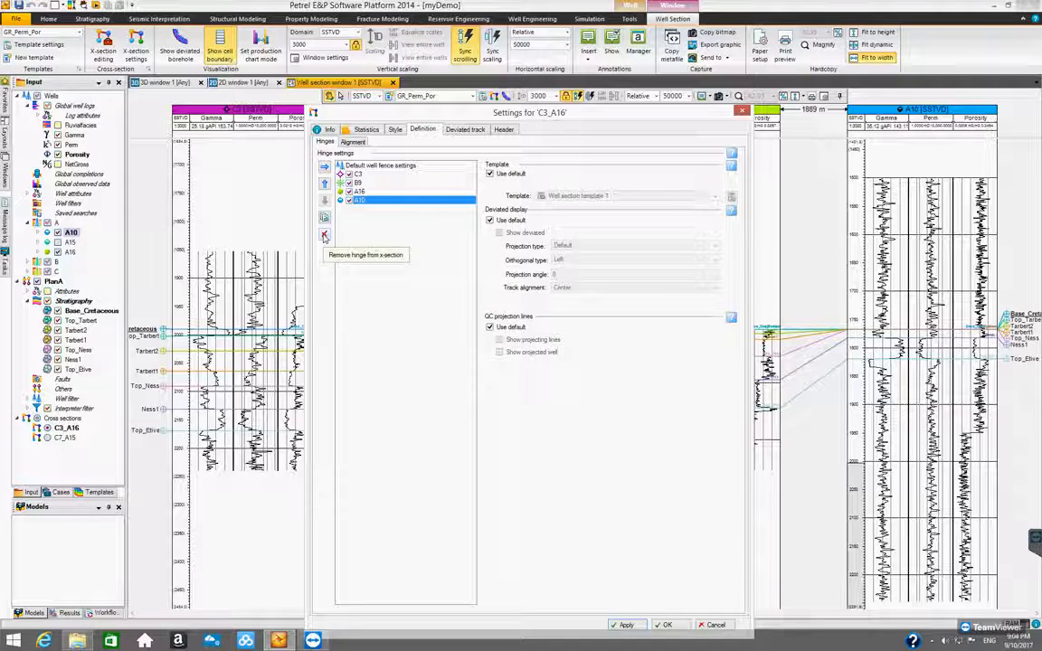
click(325, 236)
click(626, 625)
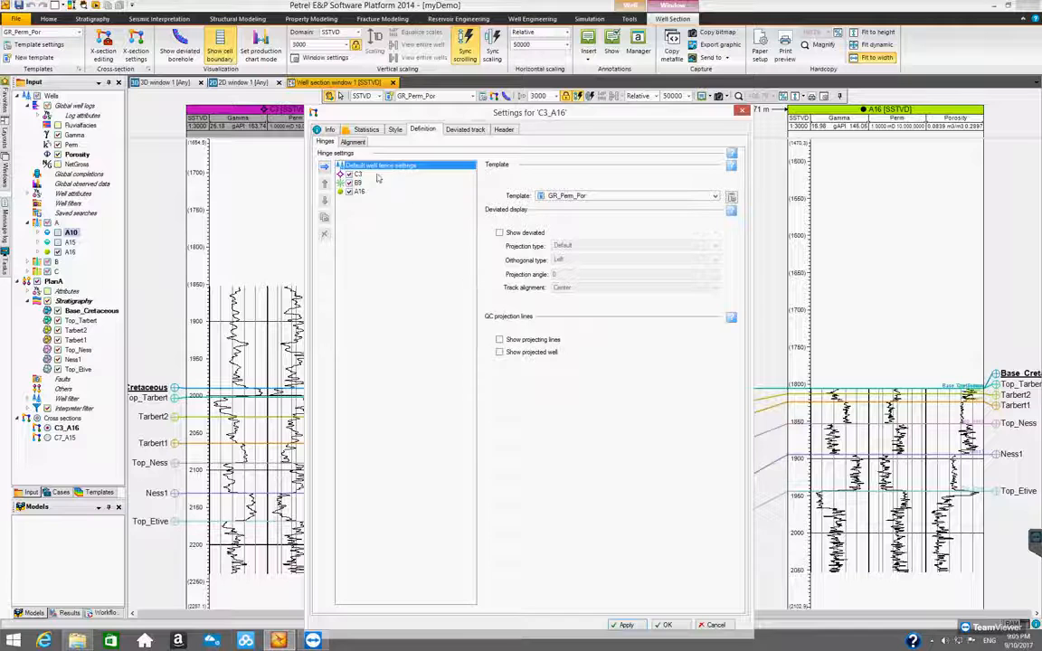
- Compare the template, deviated display and QC projection settings of hinge C3 with the default well fence settings
click(376, 175)
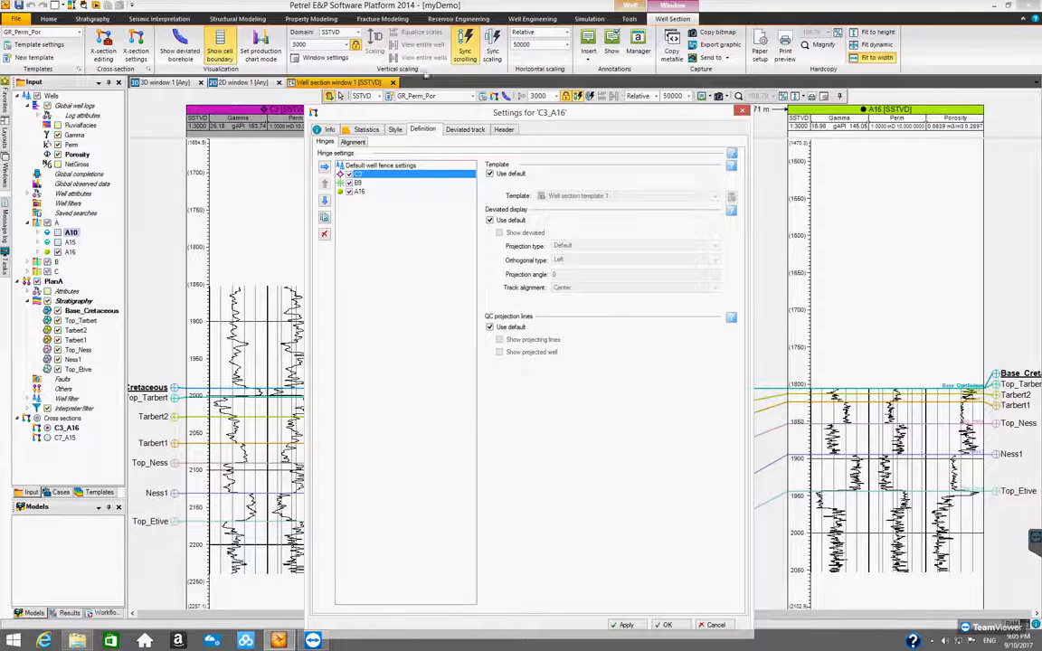
drag(392, 119, 393, 103)
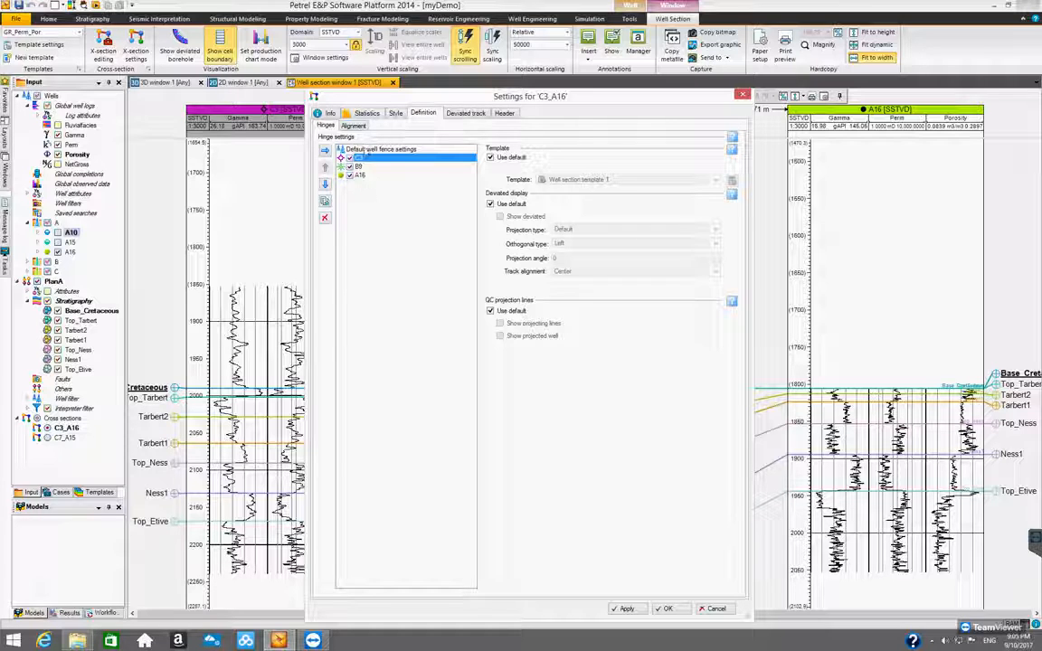
click(365, 150)
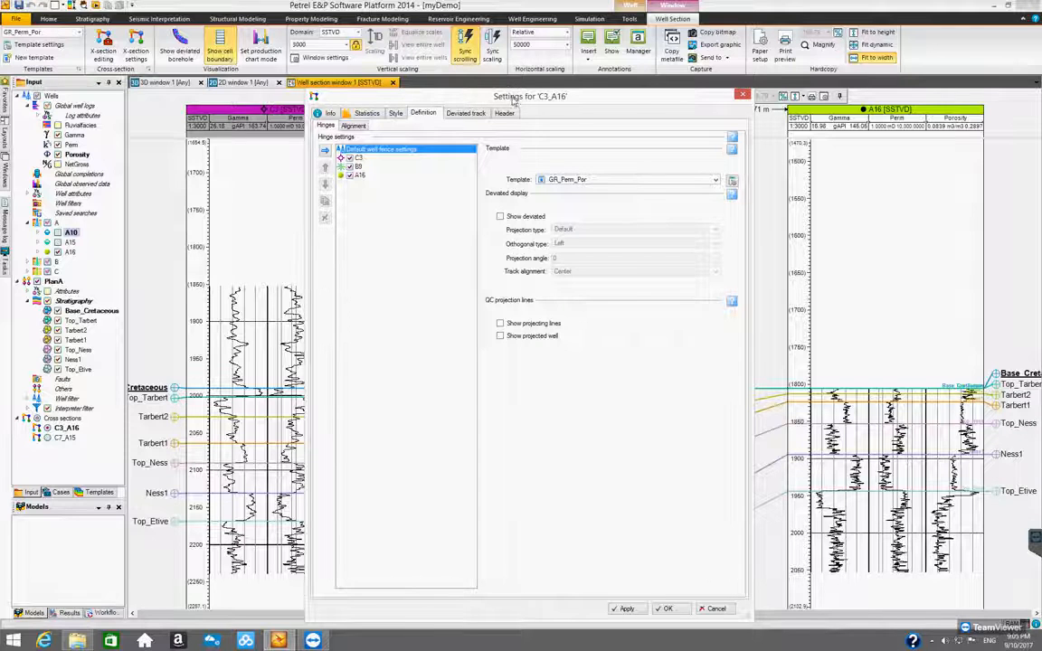
- Open the GR_Perm_Por template settings from the default well fence settings, view the template objects and close them
drag(531, 105, 615, 212)
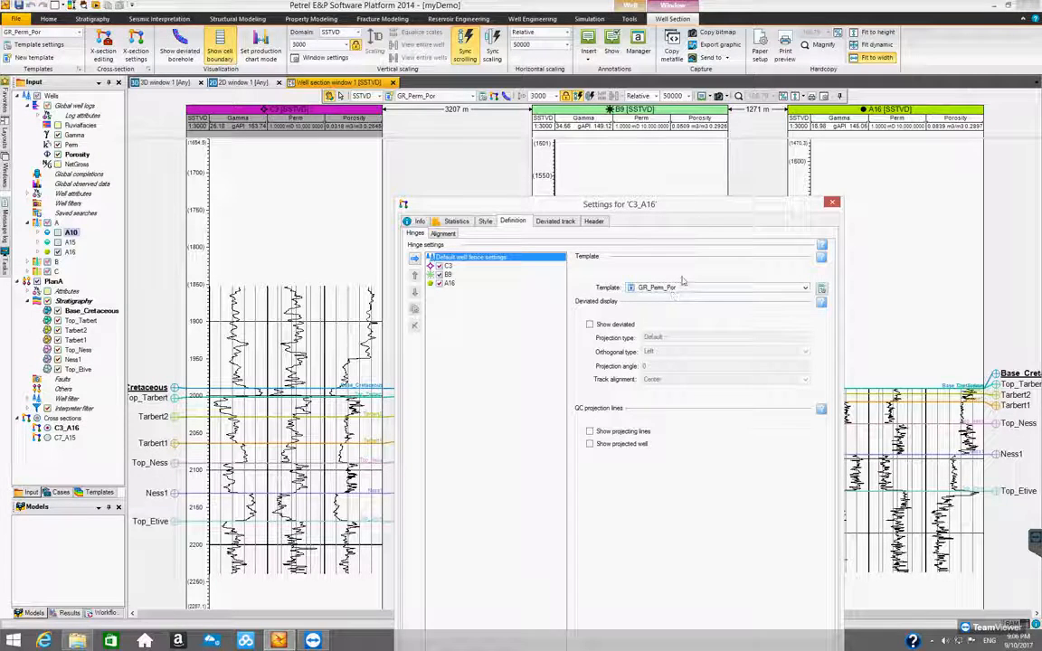
drag(687, 209, 686, 123)
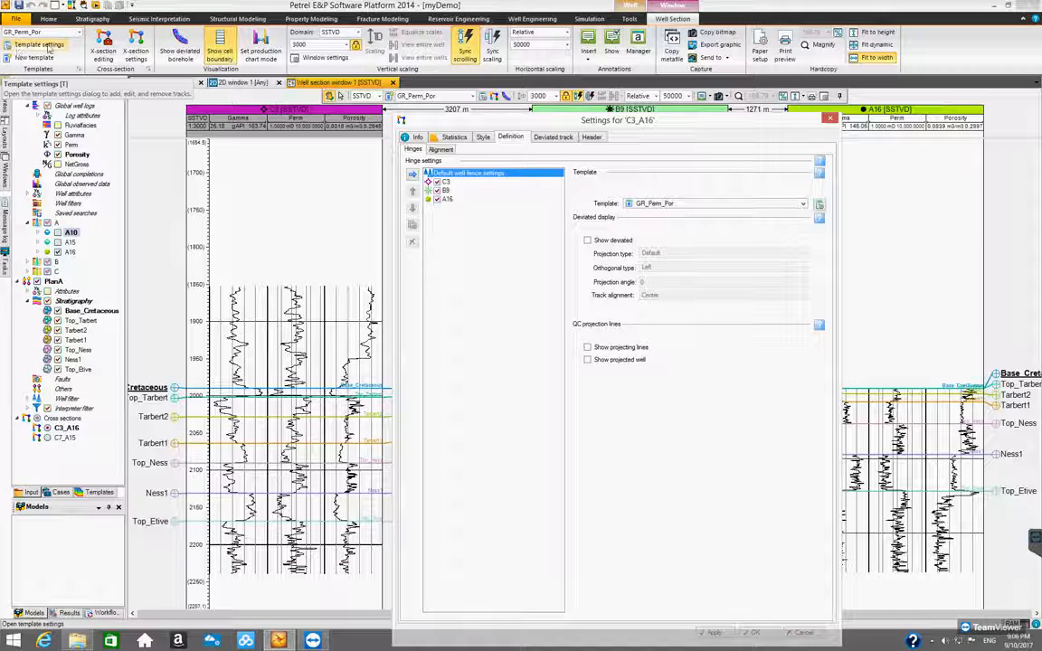
click(820, 205)
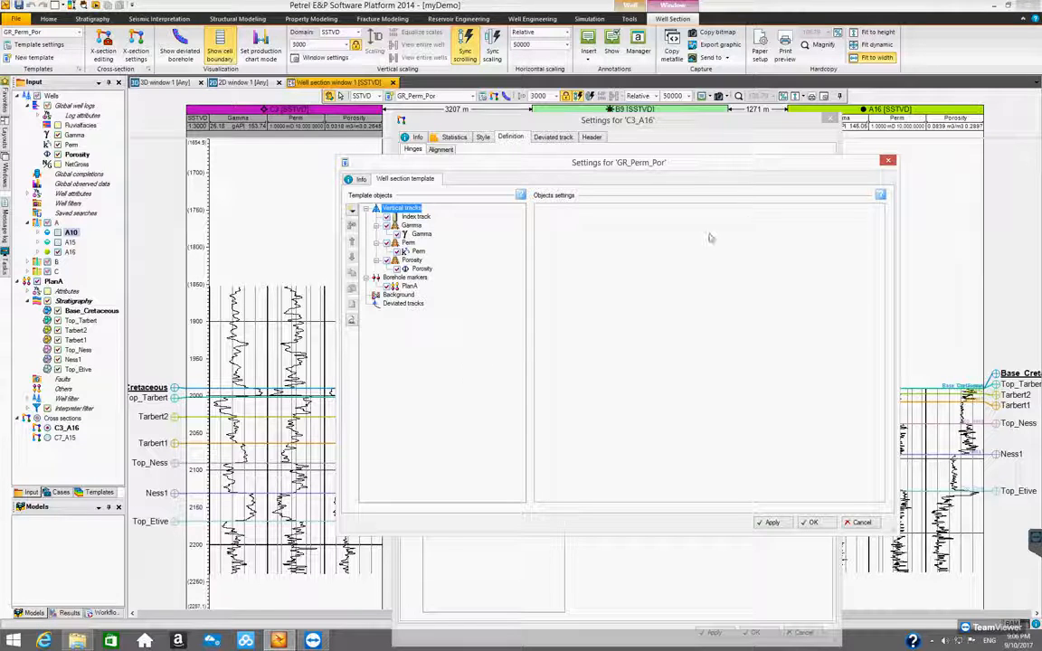
click(886, 161)
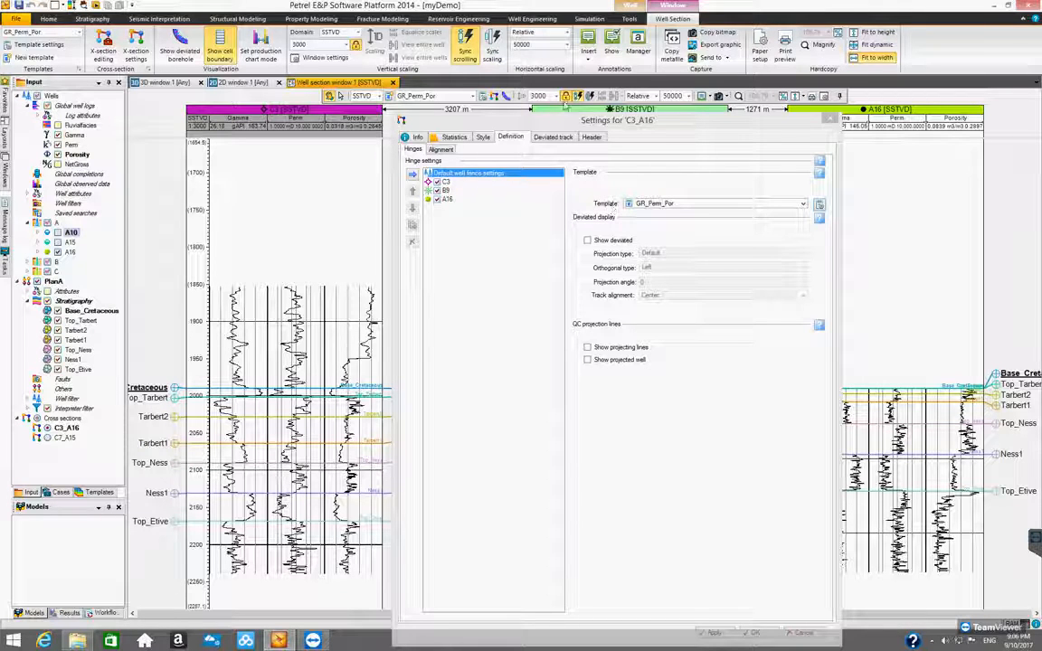
- Compare the template assigned to hinge C3 with the one in the default well fence settings
drag(481, 114, 624, 140)
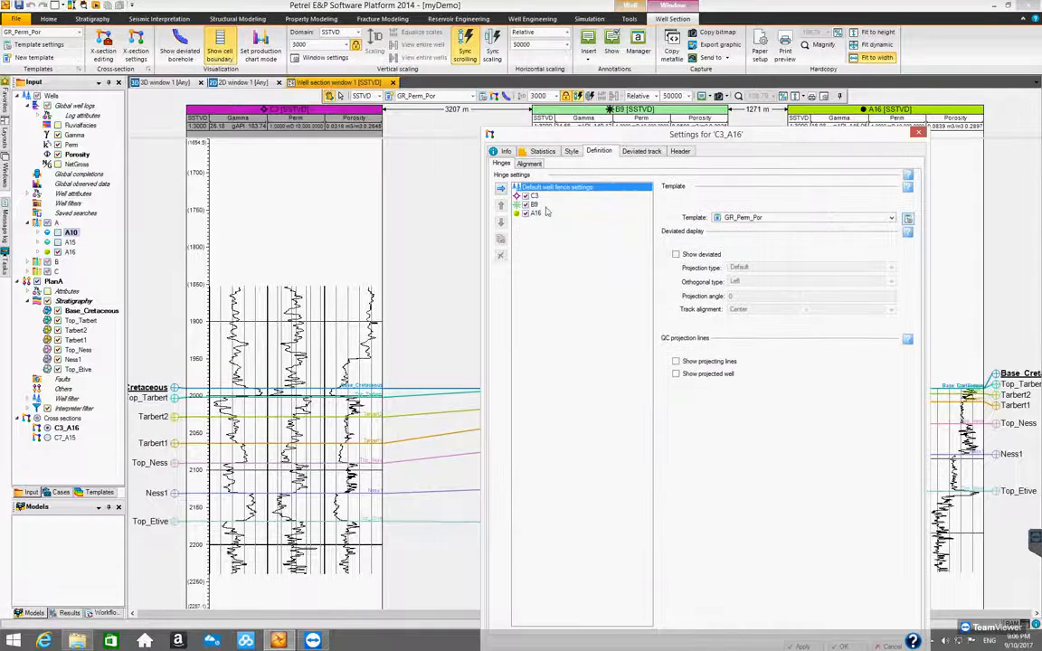
drag(535, 131, 424, 88)
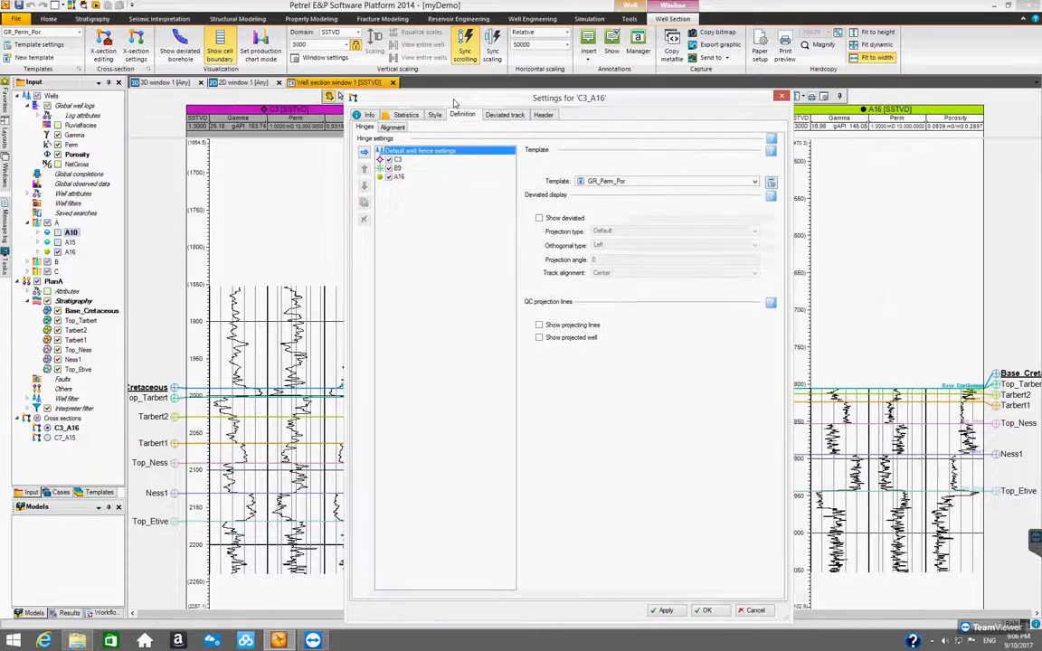
click(410, 161)
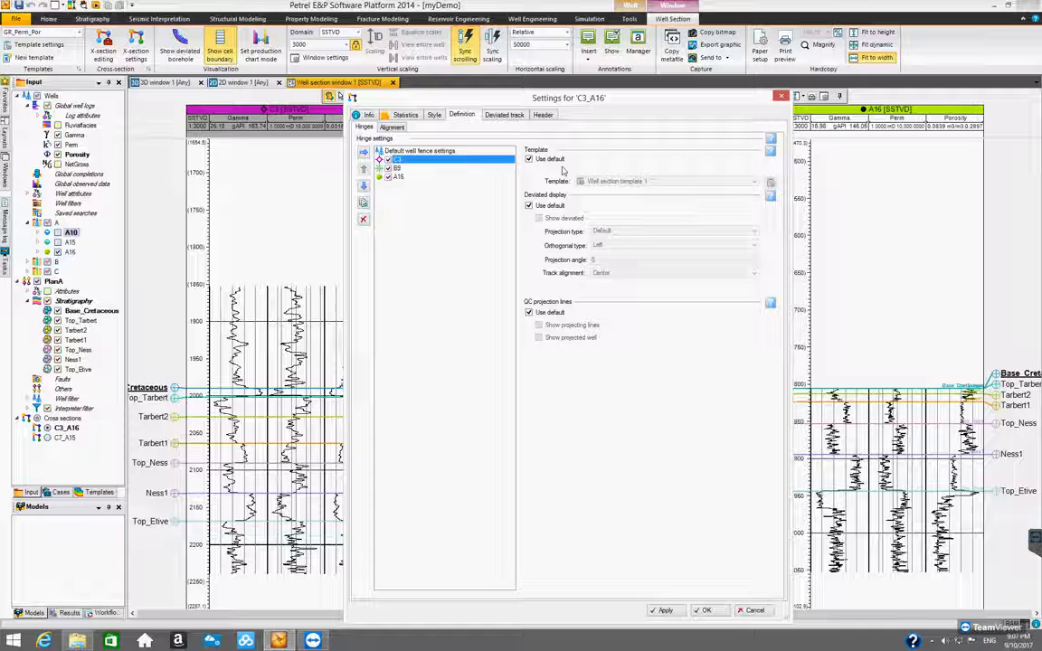
click(420, 150)
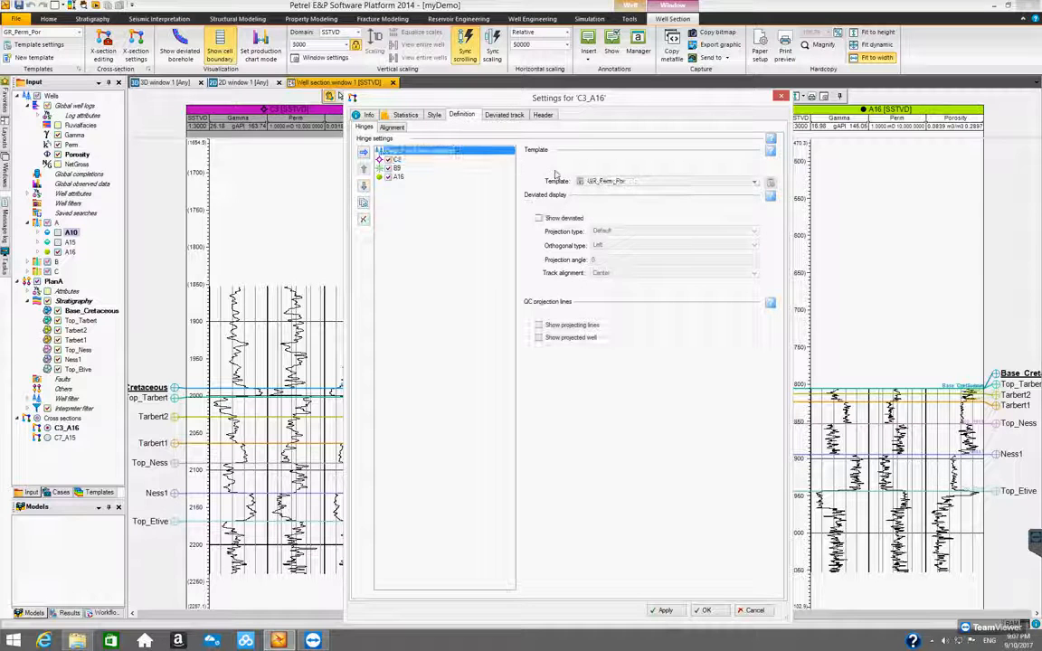
click(398, 160)
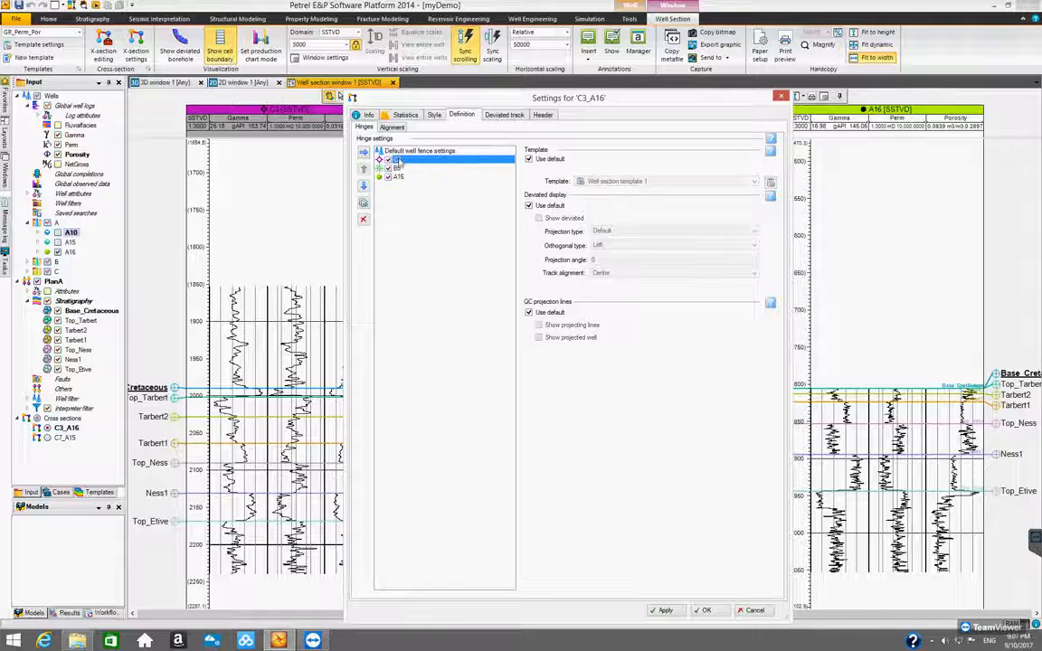
- Override the default template of hinge C3 with the Lithology template and apply the change
click(529, 160)
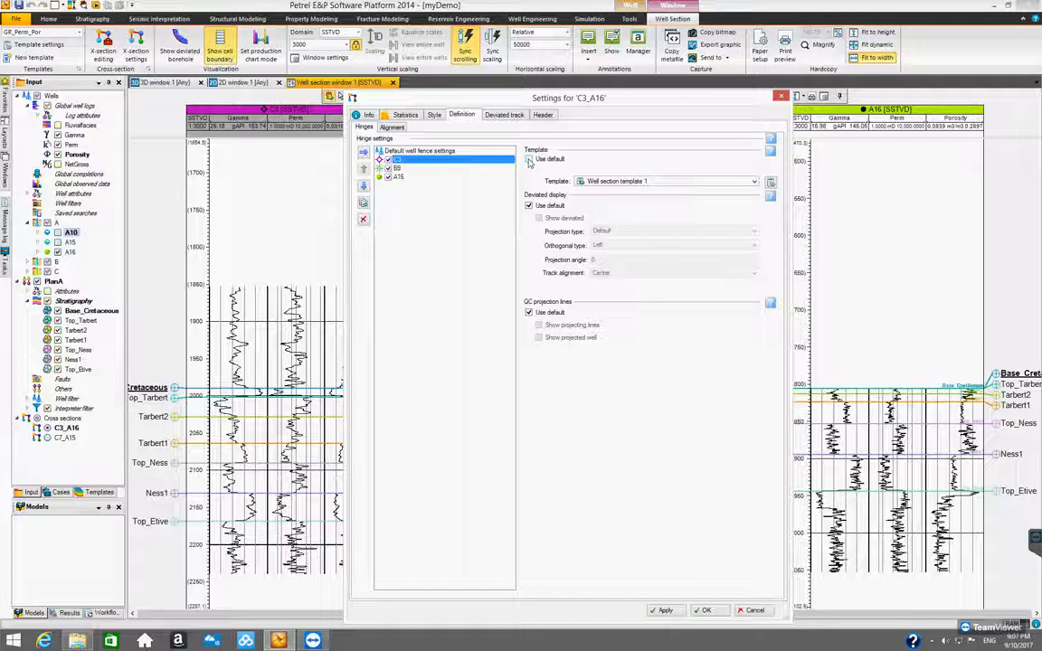
click(753, 182)
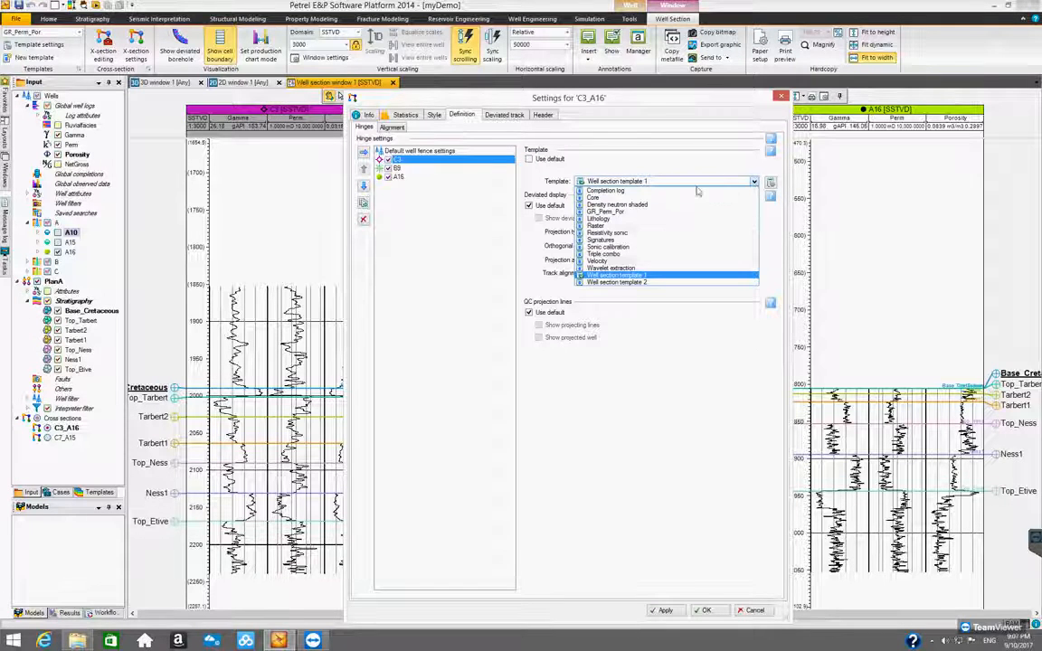
click(633, 218)
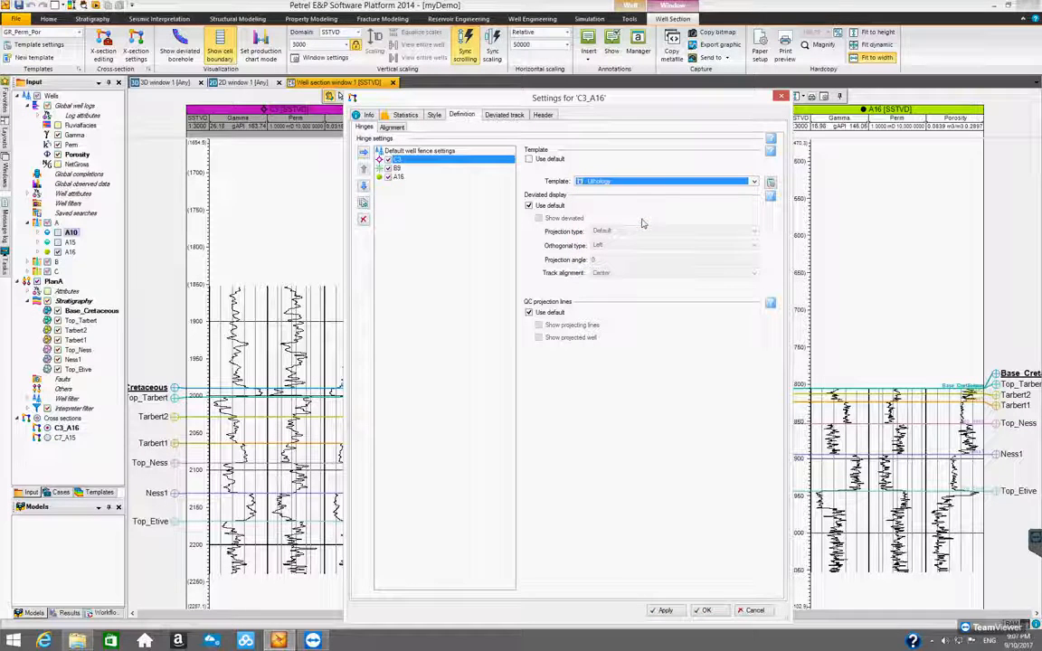
drag(558, 101, 638, 96)
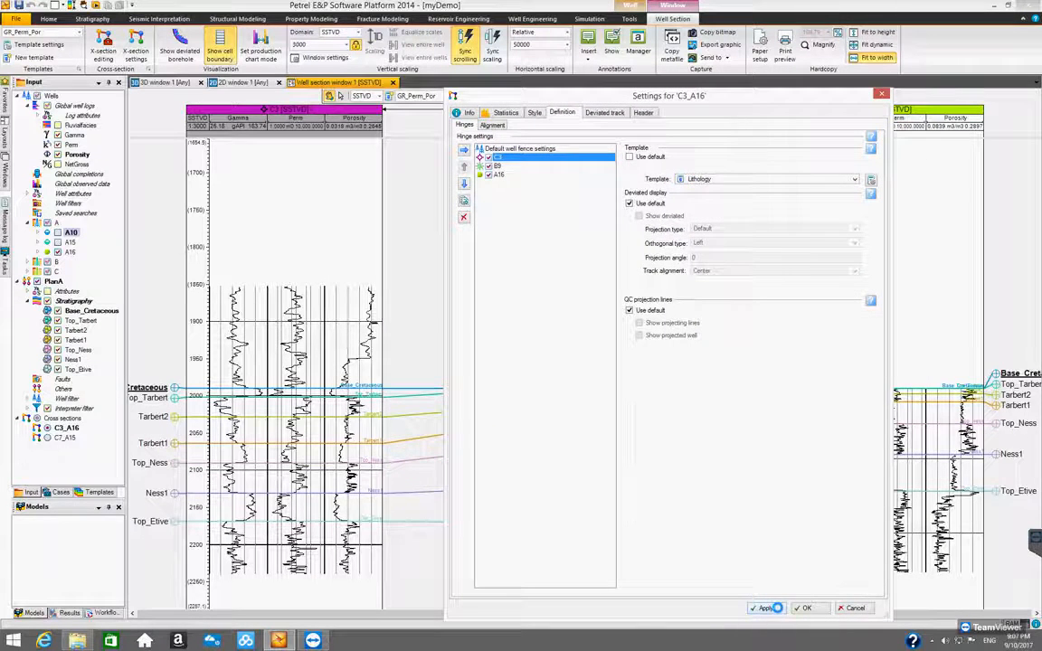
click(765, 608)
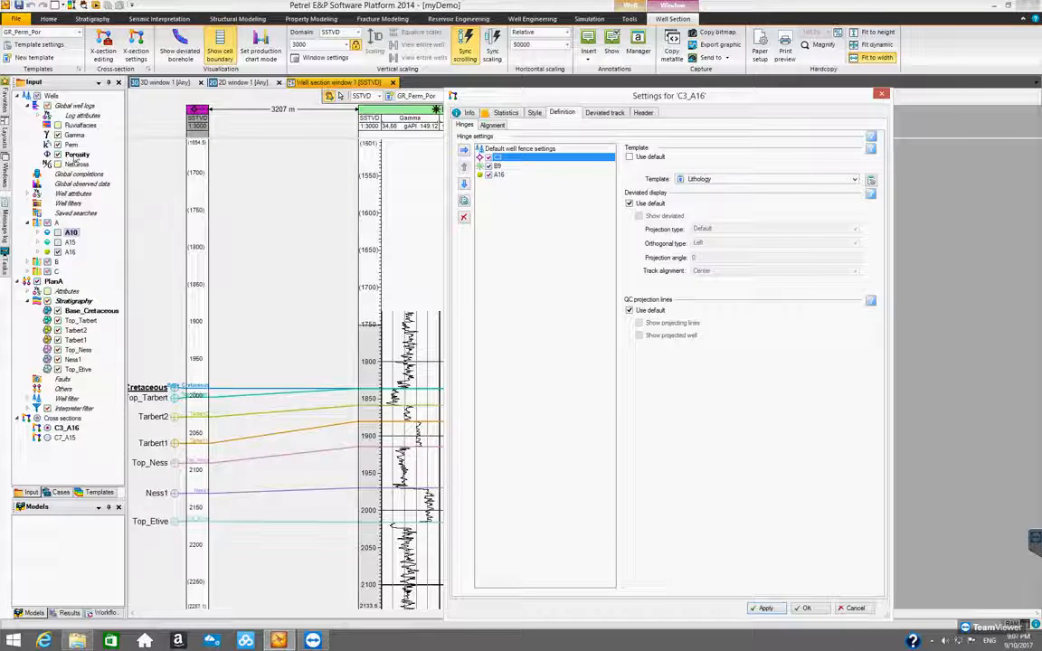
- Try the Triple combo template and Well section template 1 on hinge C3, applying each one
click(853, 180)
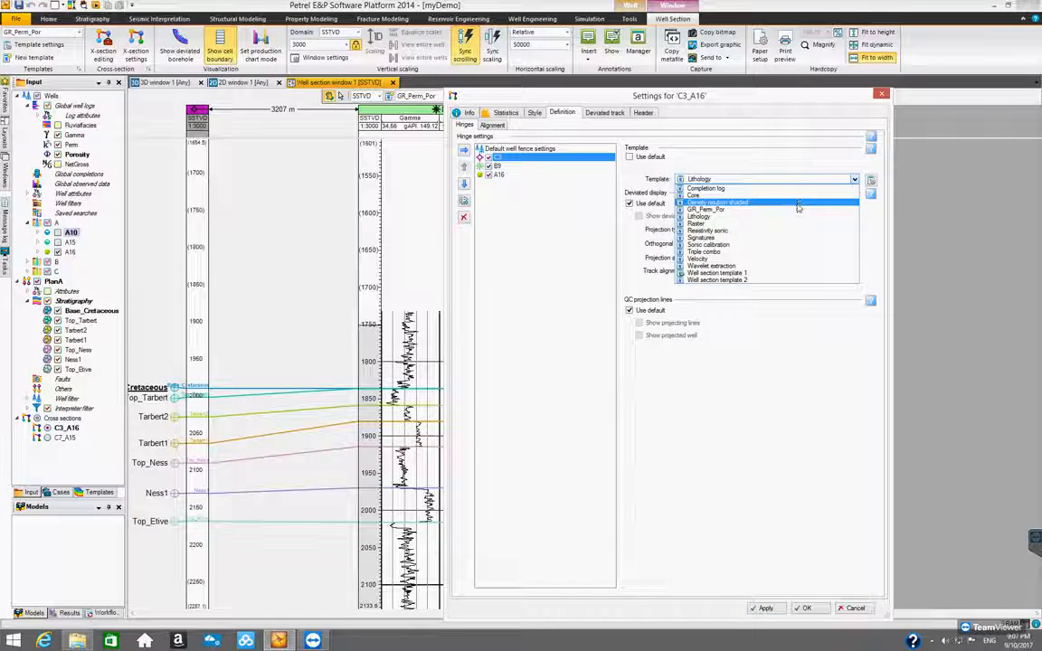
click(778, 252)
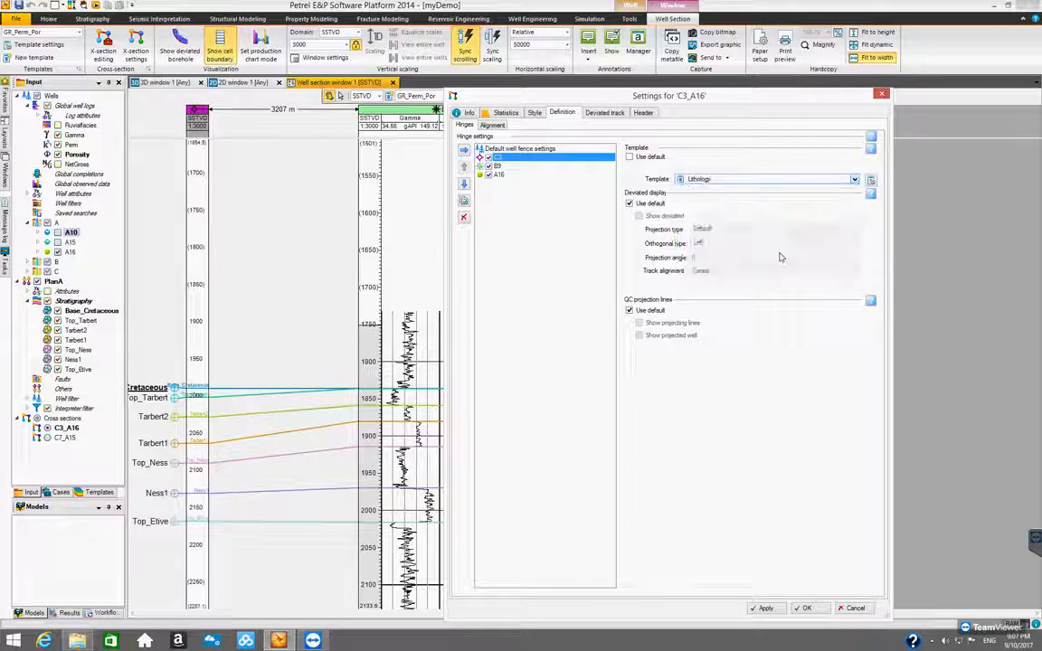
click(766, 608)
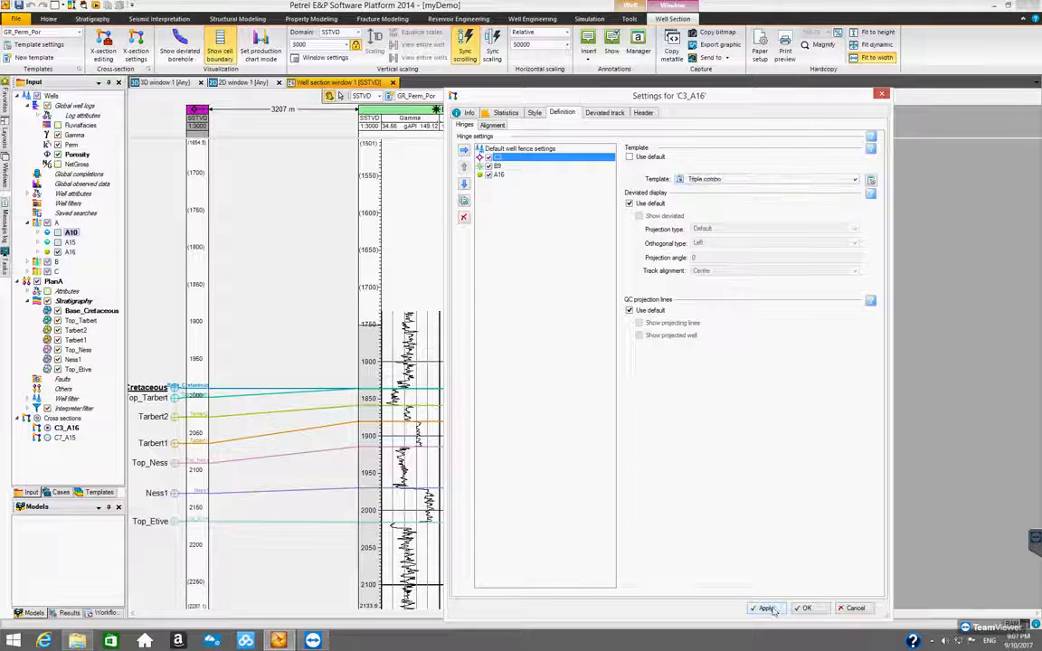
click(766, 178)
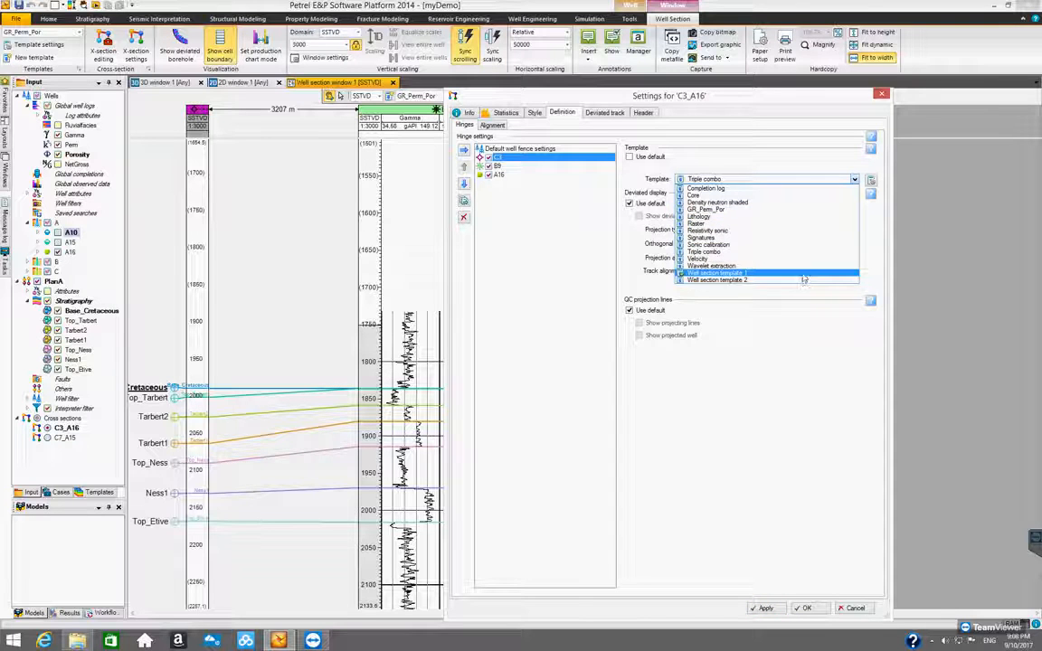
click(798, 272)
click(765, 610)
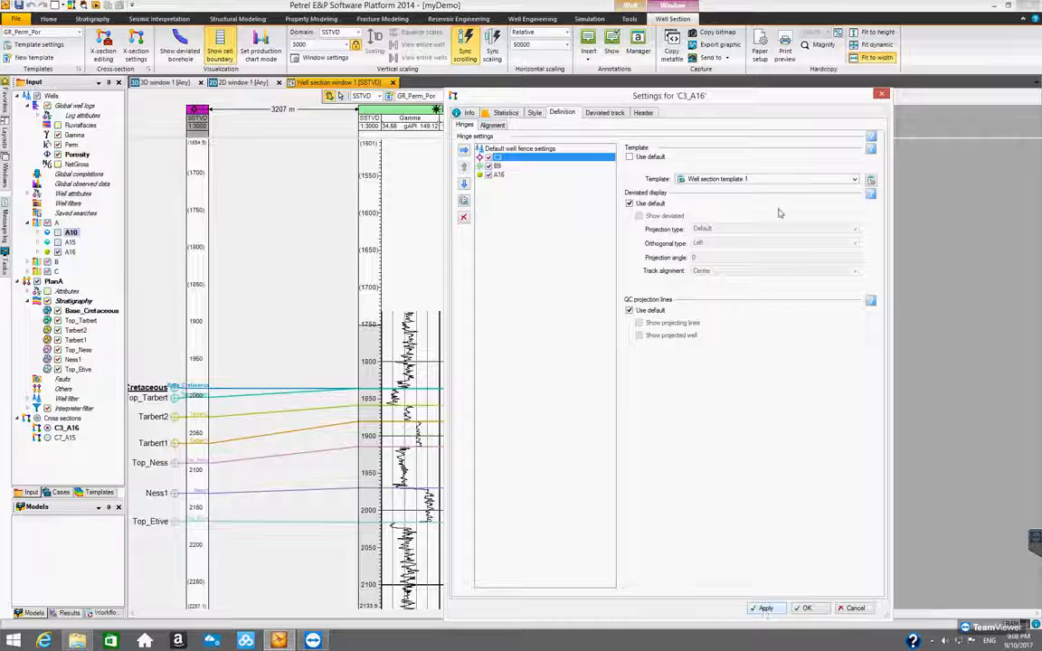
- Restore the default template for hinge C3 and apply the change
click(629, 157)
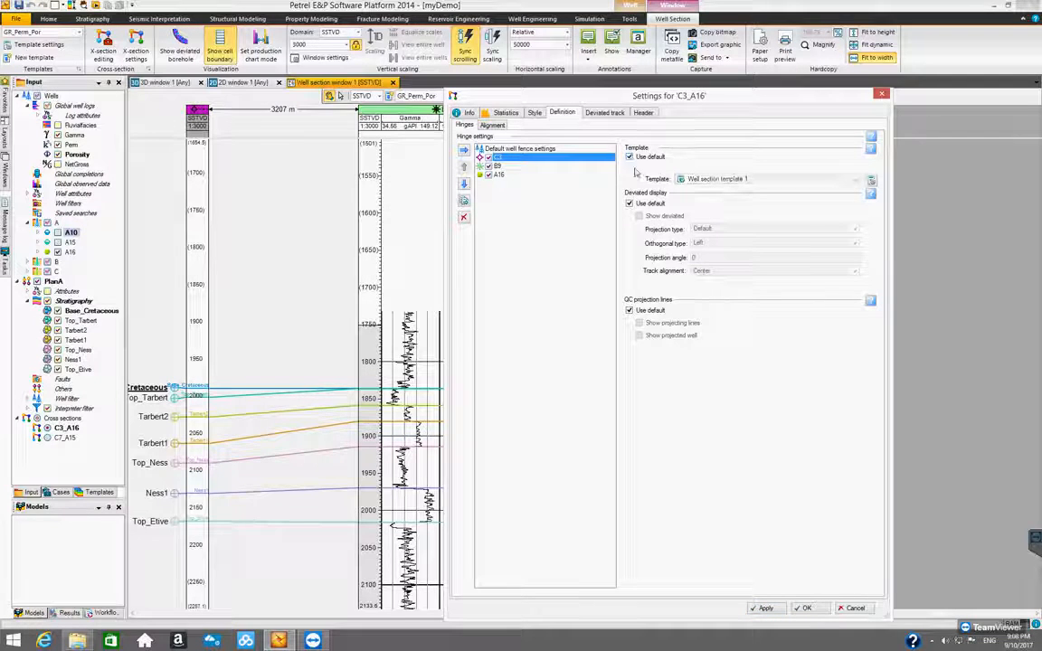
click(765, 608)
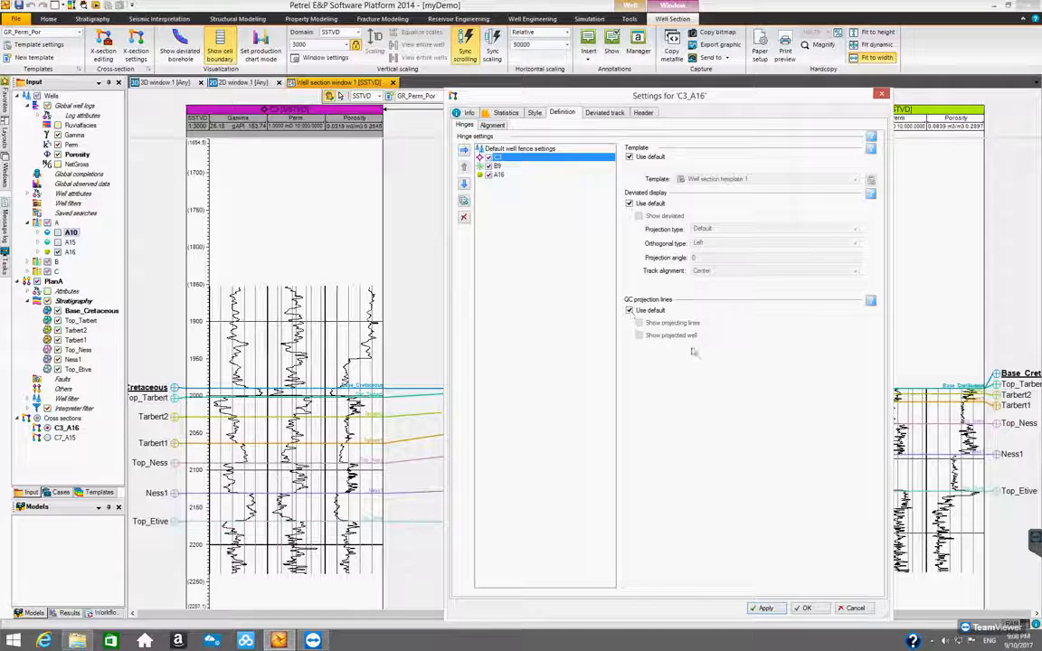
- Review the deviated track and header settings of cross section C3_A16 and close its settings without further changes
click(604, 112)
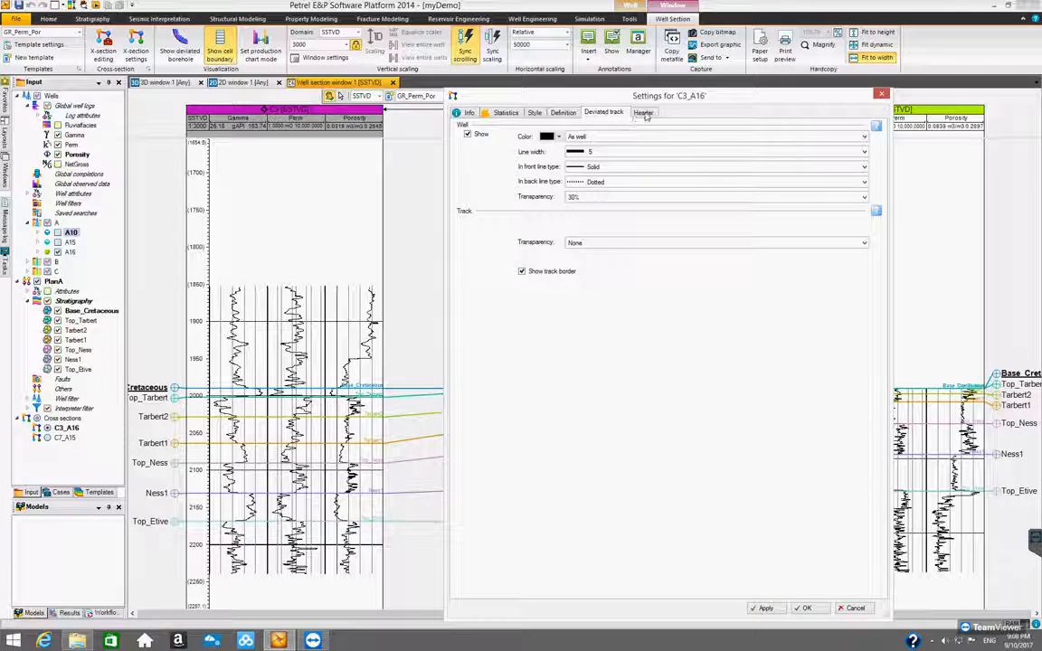
click(644, 113)
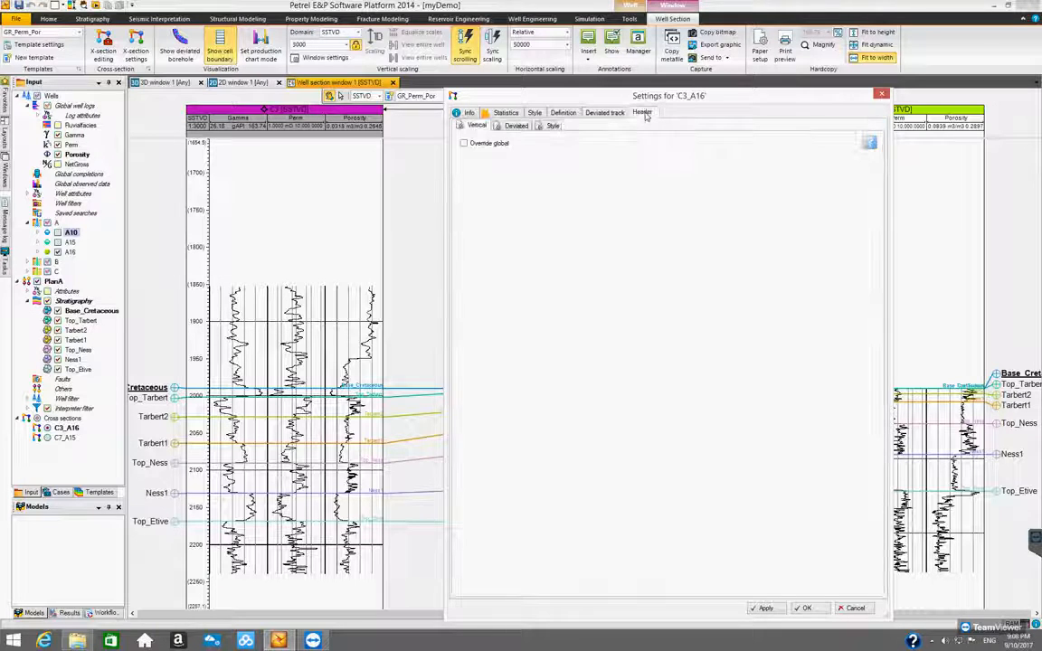
click(517, 128)
click(550, 126)
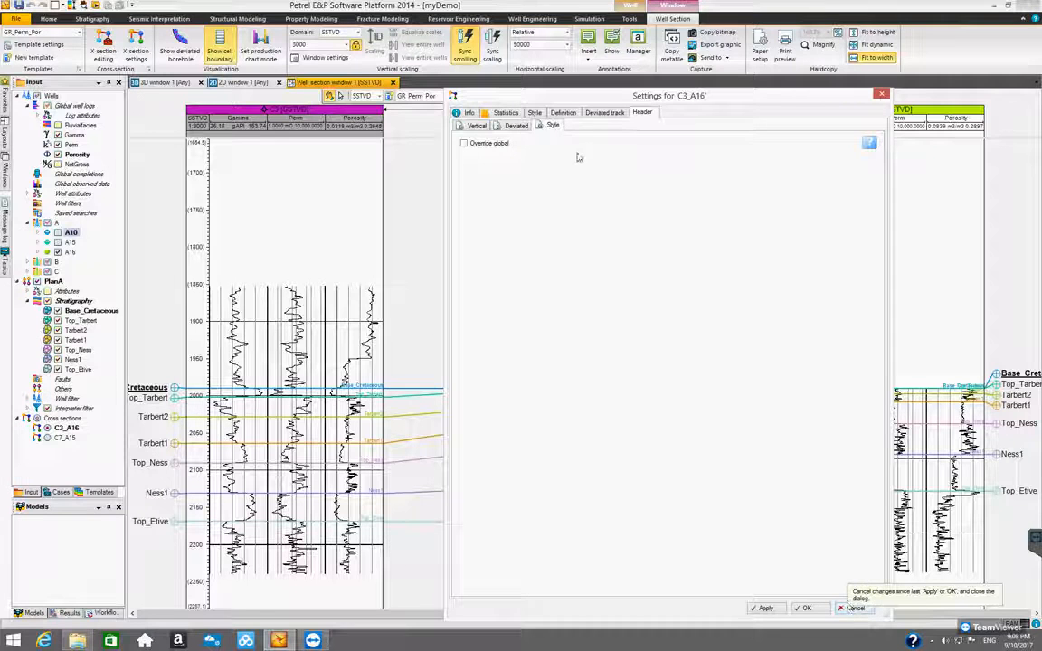
click(562, 112)
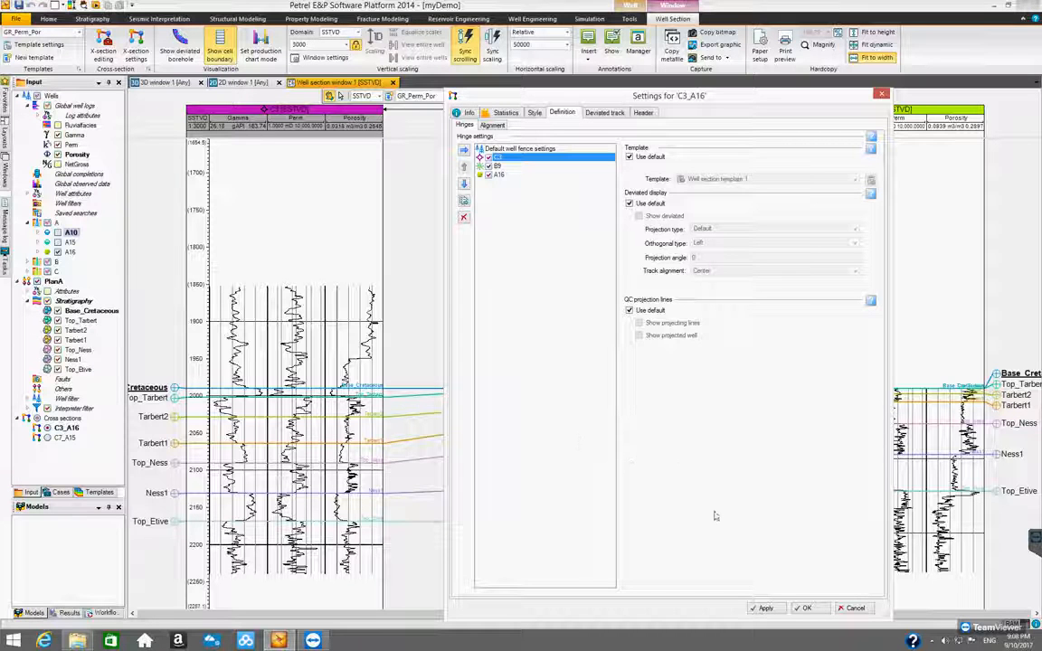
click(855, 608)
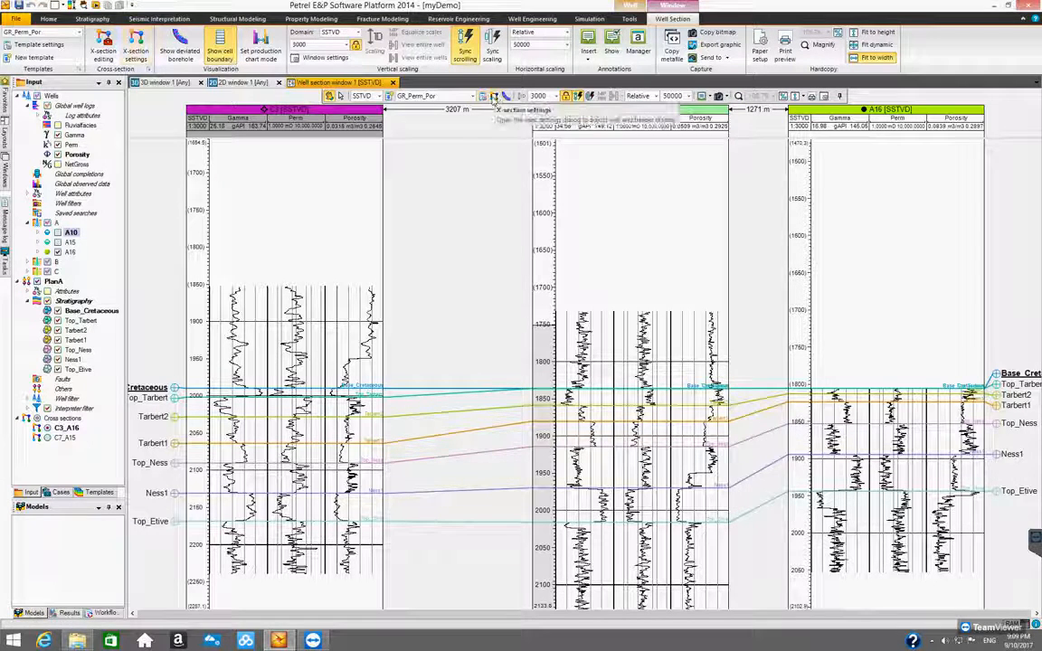
- Open the settings of the GR_Perm_Por template and review its general information and template objects
click(67, 429)
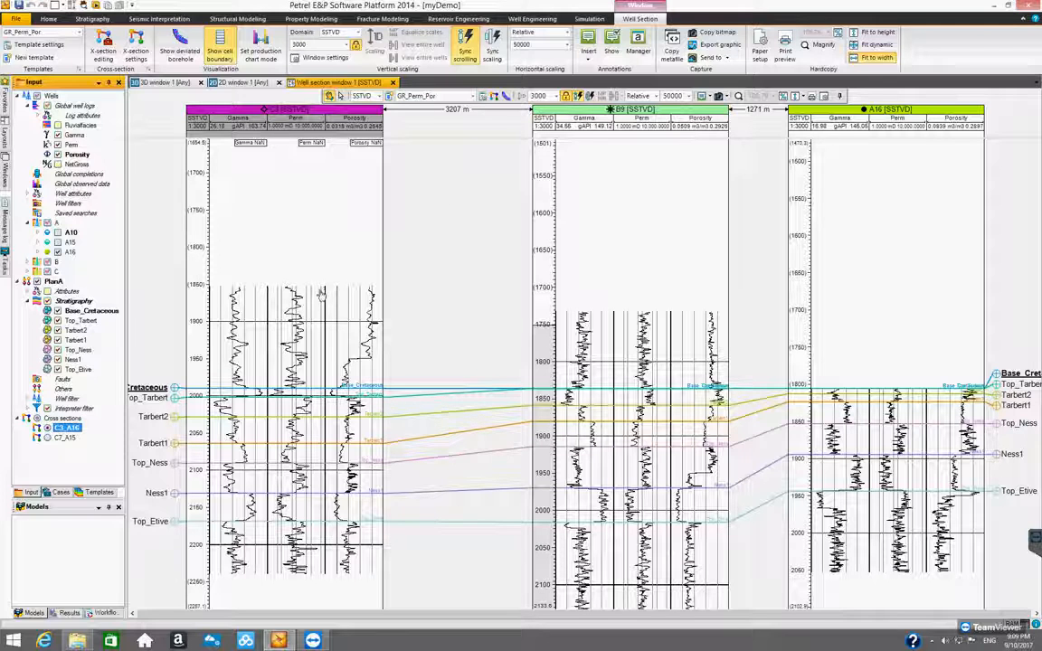
click(482, 95)
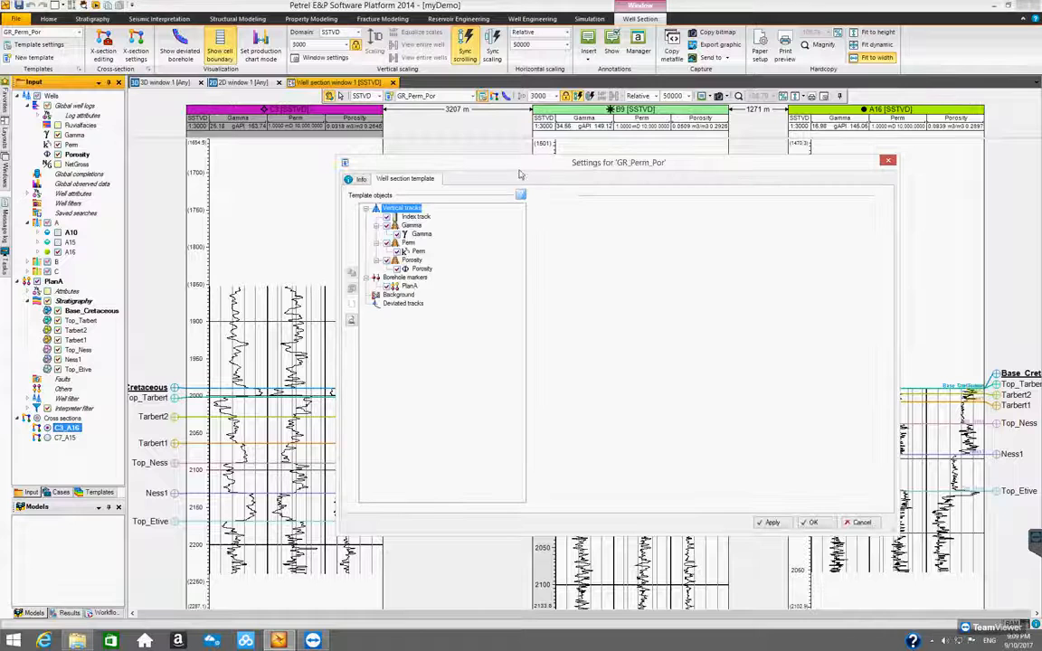
drag(520, 163, 576, 138)
click(418, 147)
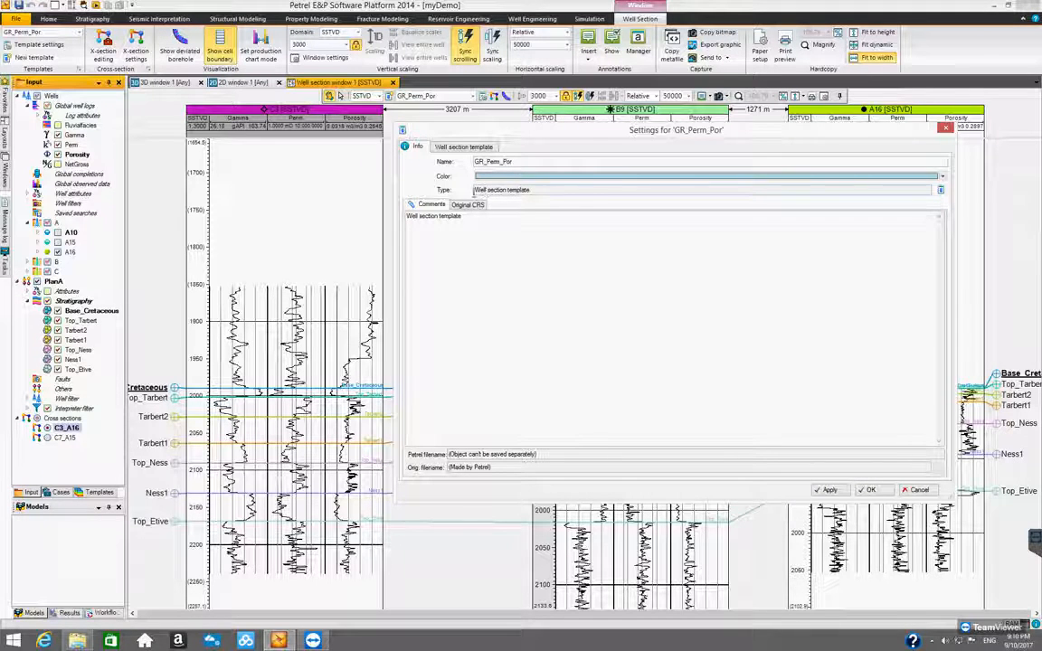
click(461, 147)
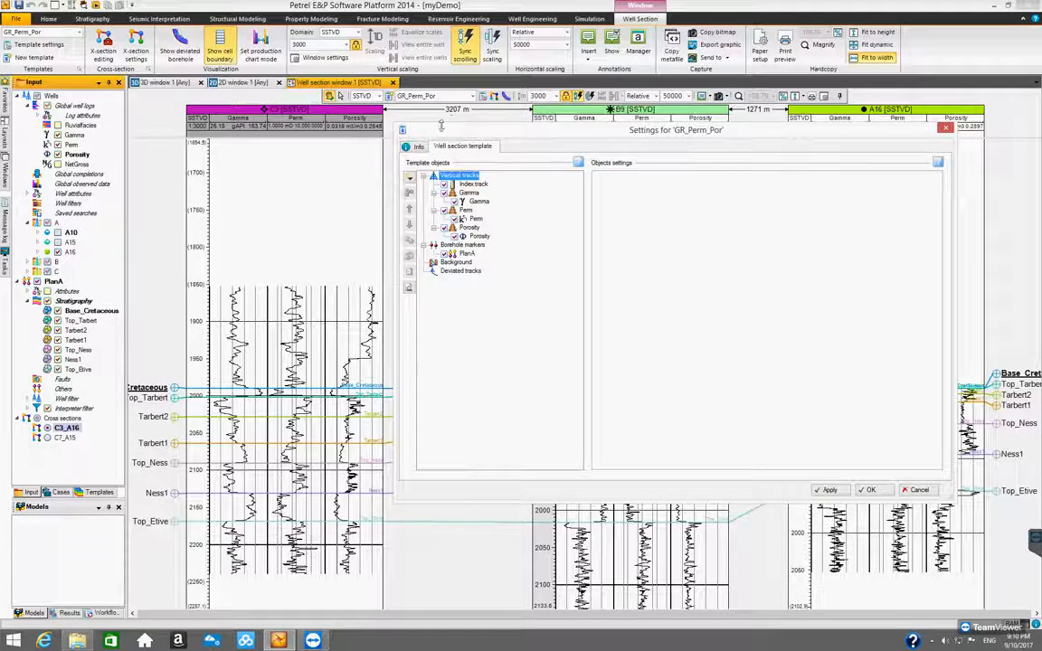
- Examine the object settings of the Gamma log, Perm track, borehole markers, PlanA marker collection and Background in the template
drag(602, 124, 548, 191)
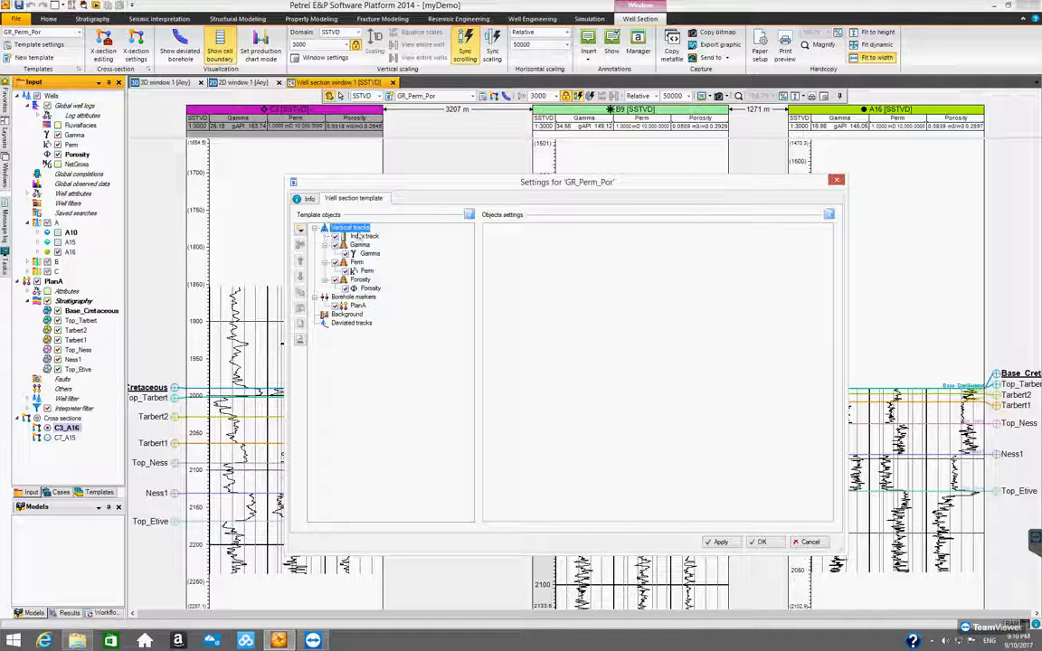
drag(371, 188, 495, 168)
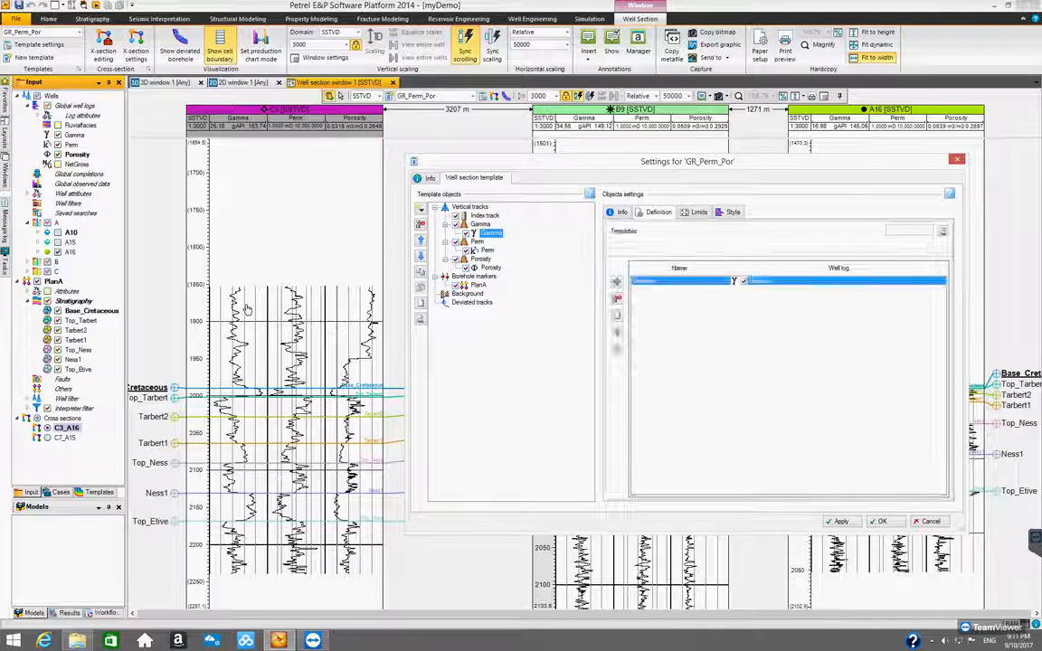
click(479, 242)
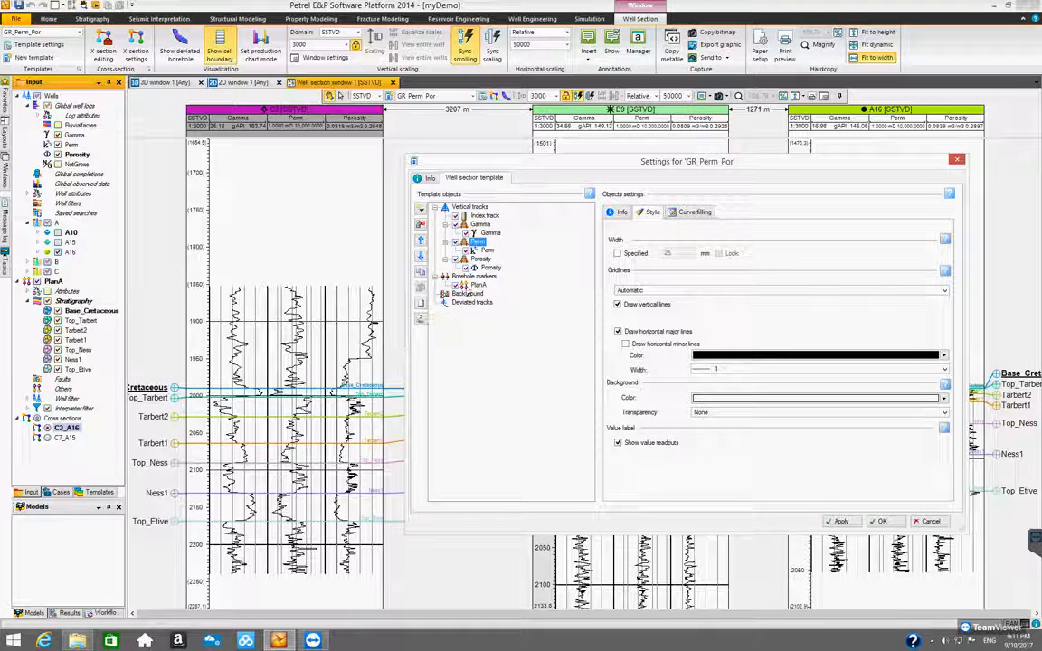
click(472, 277)
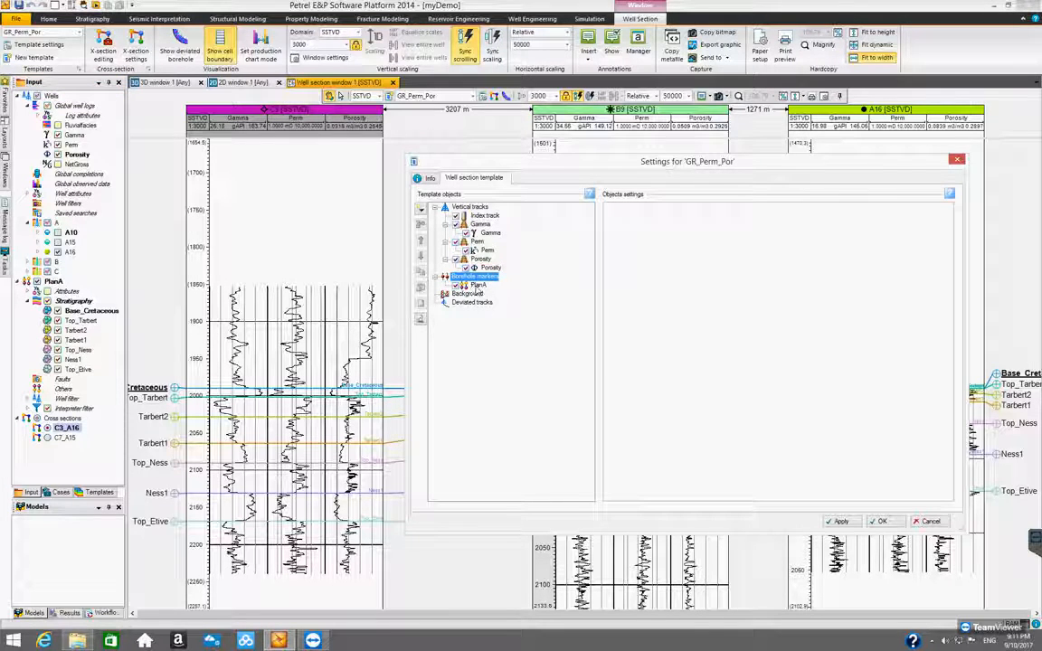
click(477, 286)
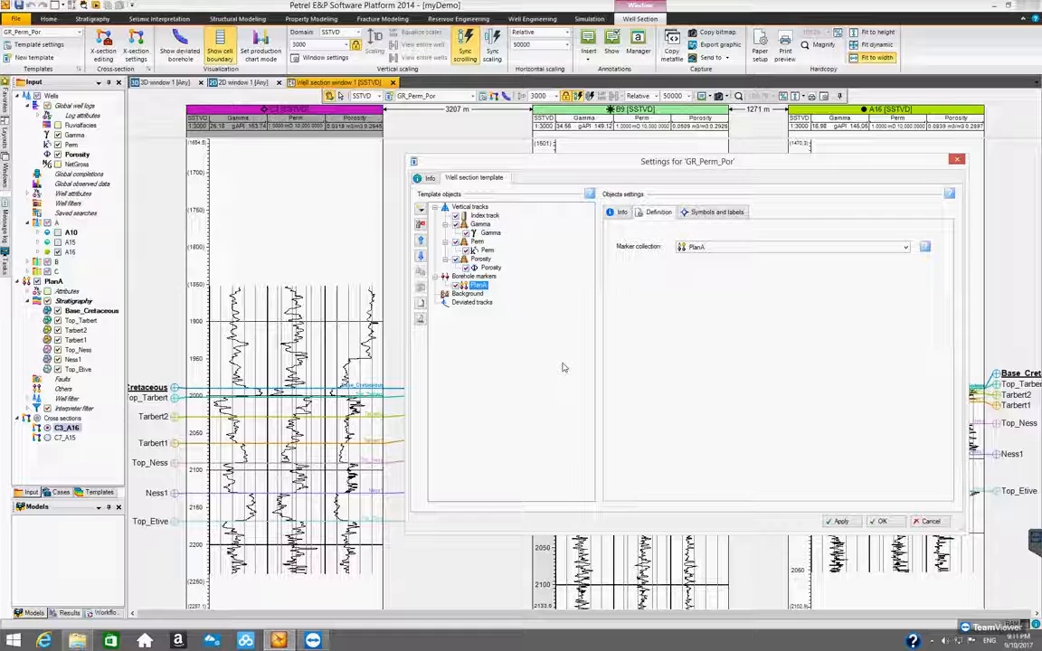
click(463, 295)
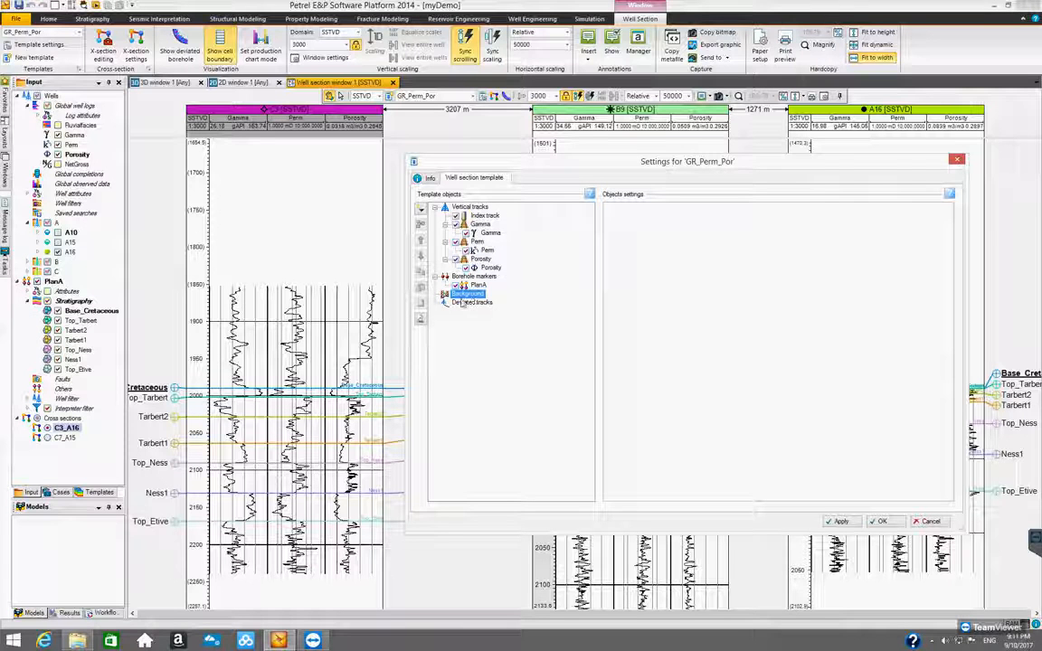
- Inspect the Deviated tracks and Background entries of the template against the displayed well section
drag(520, 170, 710, 253)
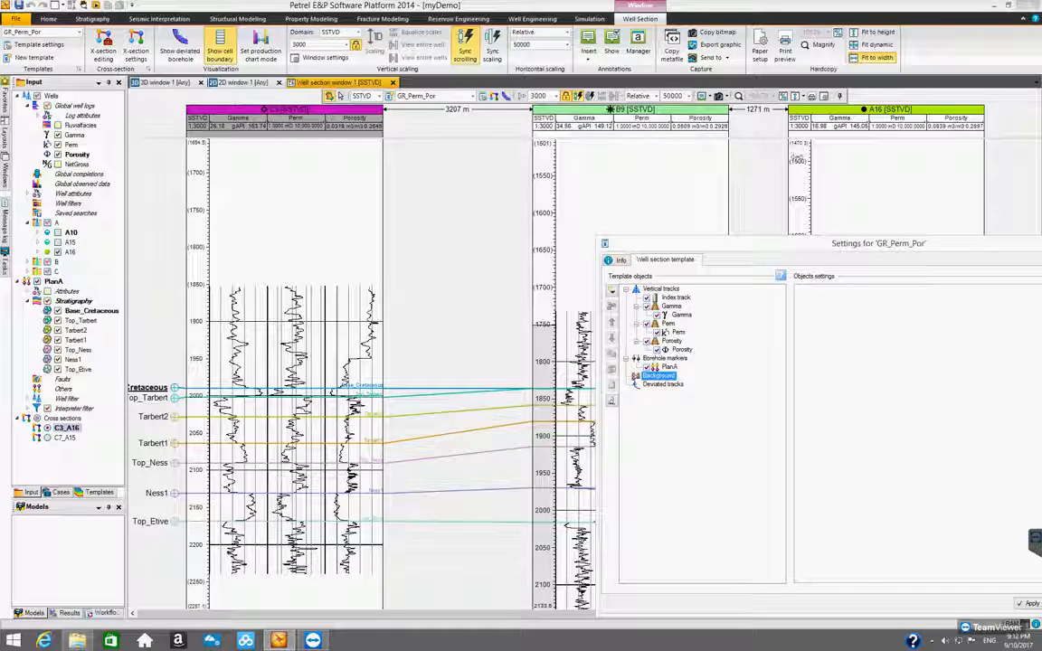
drag(802, 235, 712, 186)
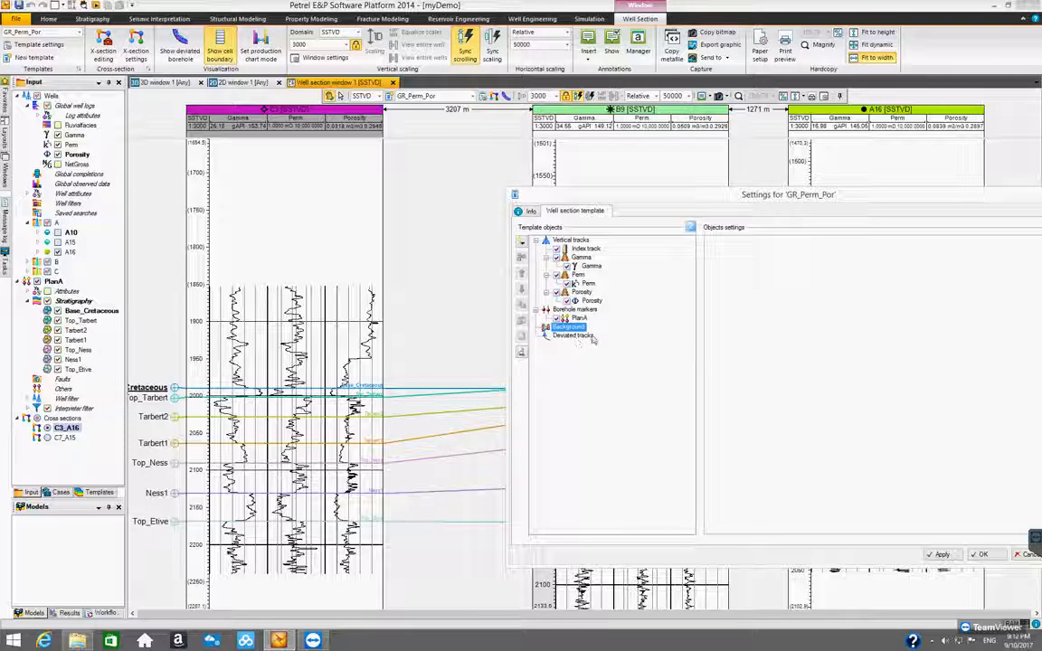
click(561, 336)
click(563, 329)
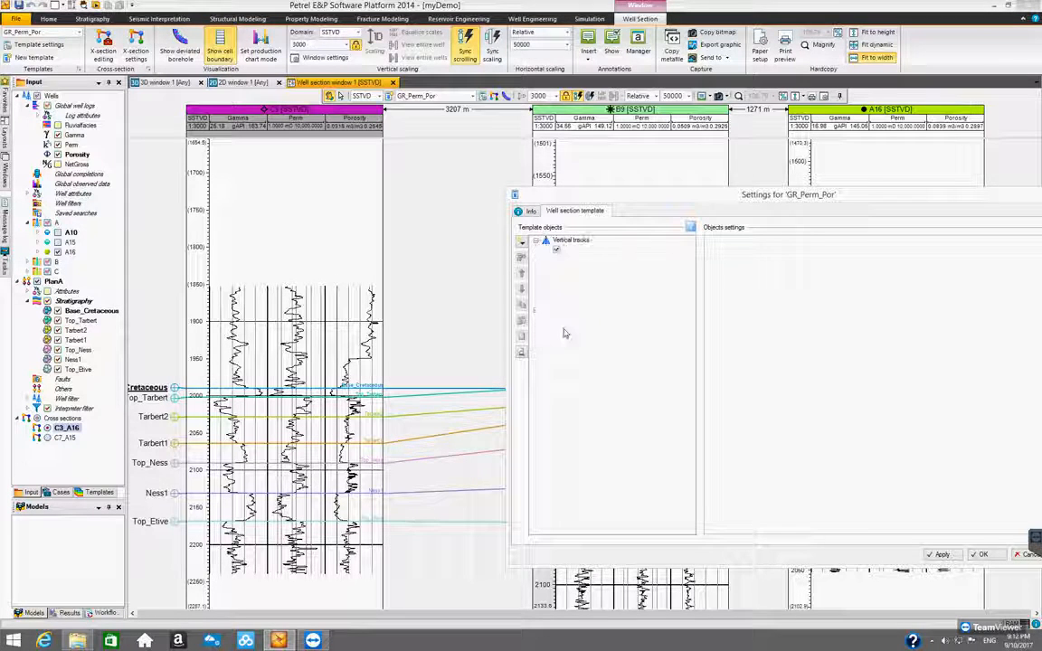
- Open the curve filling settings of the Gamma track in the GR_Perm_Por template
mouse_move(562, 194)
mouse_down()
mouse_move(433, 181)
mouse_move(438, 194)
mouse_up()
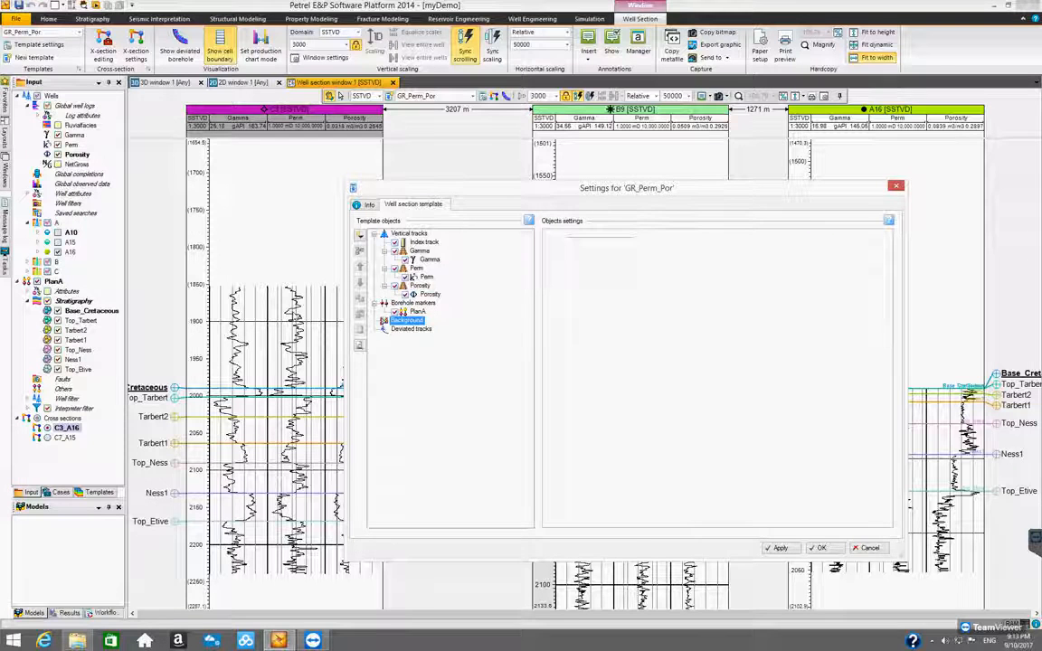
click(419, 251)
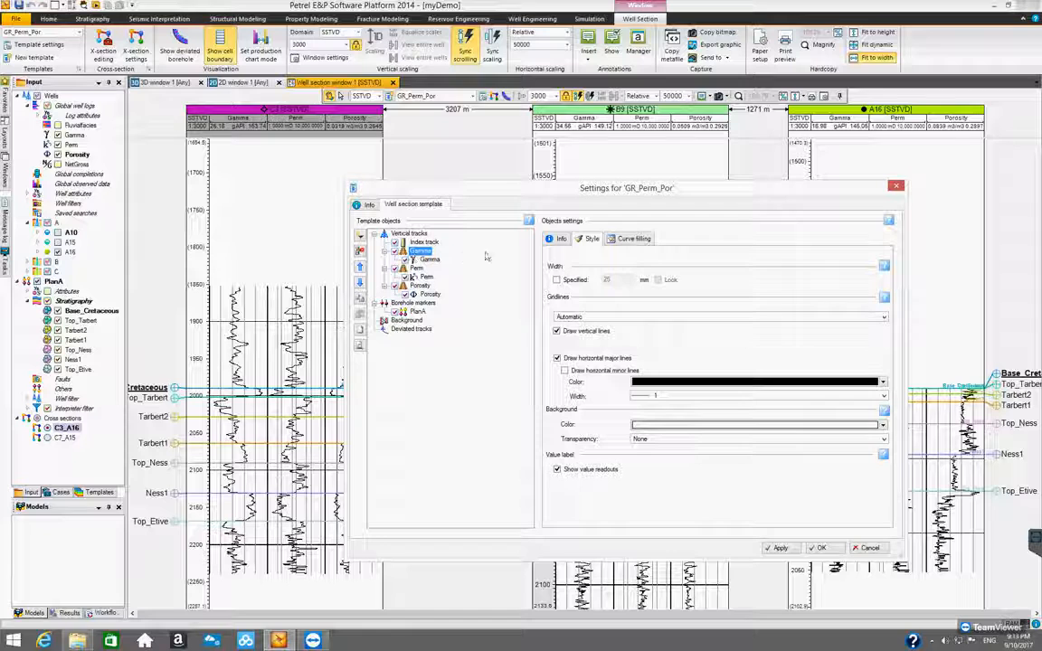
click(641, 240)
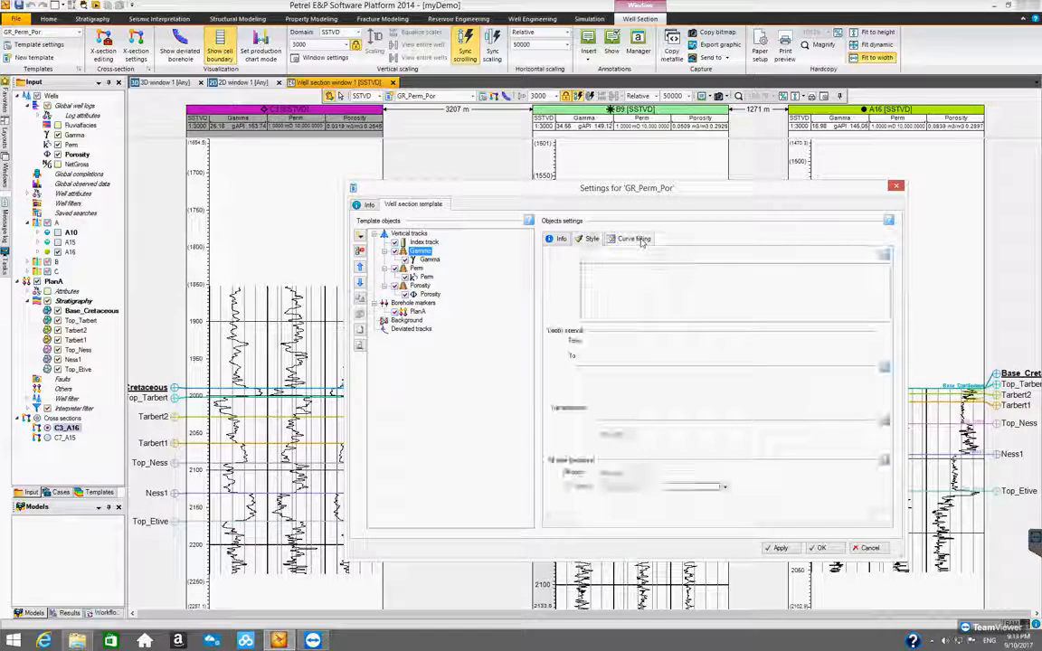